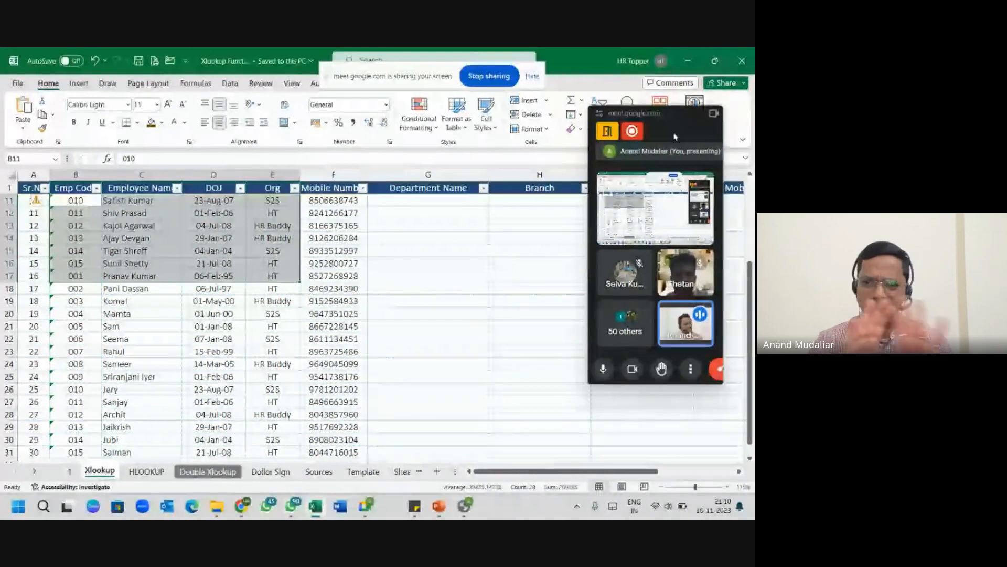
Look over the empty lookup columns on the Xlookup sheet, from Department Name across to Using Mobile Number, along row 11.
{"action": "left_click", "coordinate": [656, 215]}
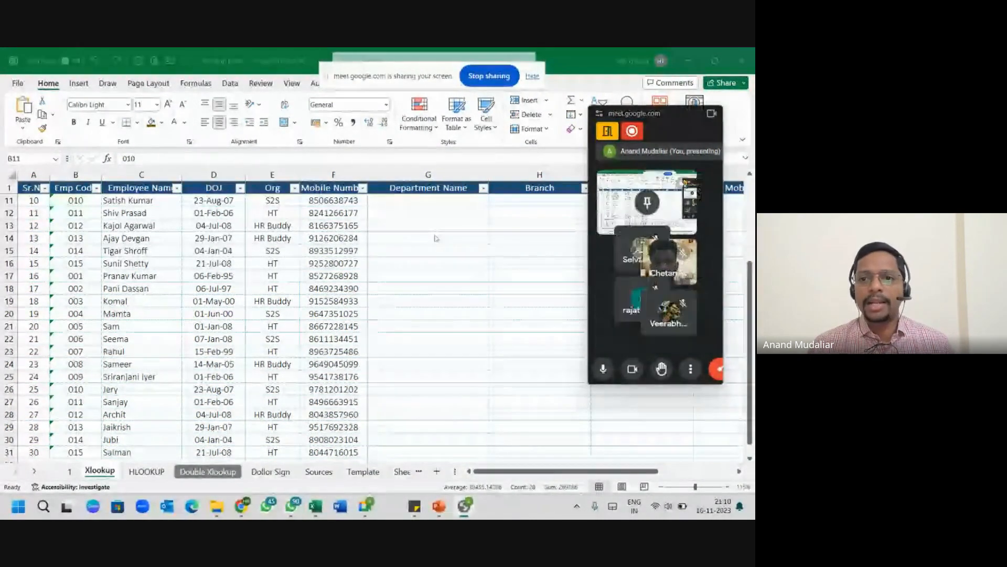
{"action": "left_click", "coordinate": [422, 203]}
{"action": "left_click", "coordinate": [422, 204]}
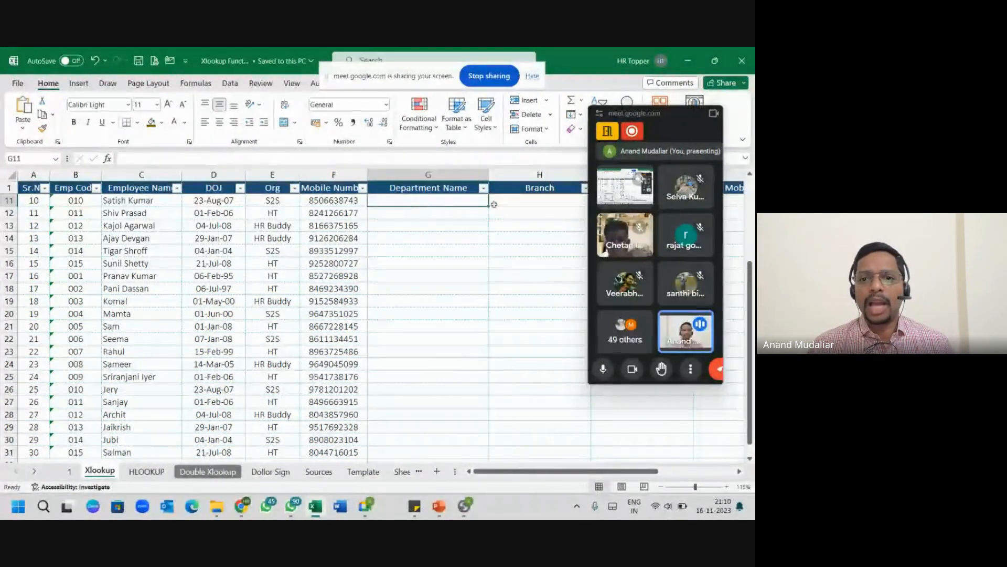
{"action": "left_click", "coordinate": [531, 203]}
{"action": "key", "text": "Right"}
{"action": "key", "text": "Right"}
{"action": "key", "text": "Right"}
{"action": "key", "text": "Left"}
{"action": "key", "text": "Left"}
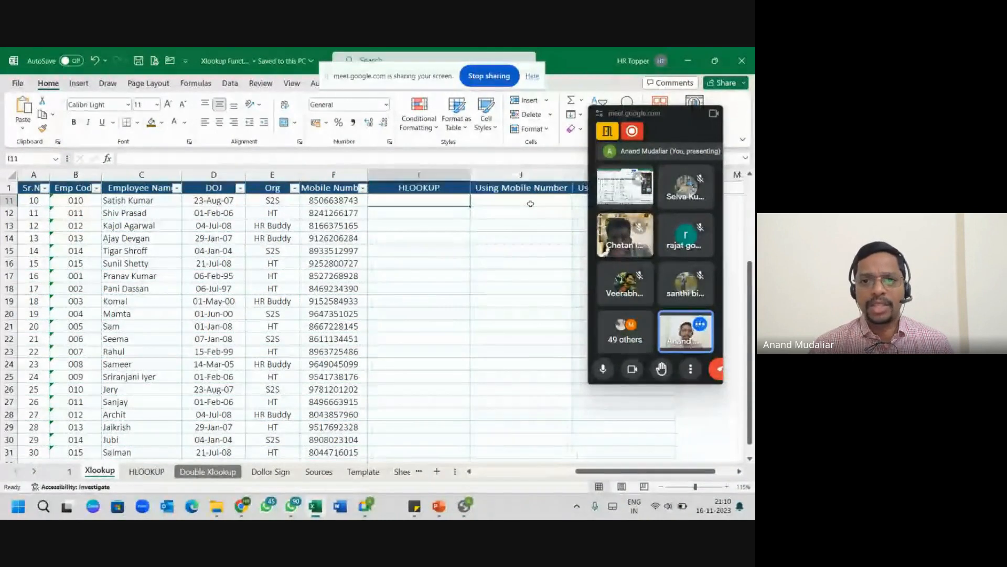
{"action": "key", "text": "Left"}
{"action": "key", "text": "Left"}
{"action": "key", "text": "Left"}
{"action": "key", "text": "Right"}
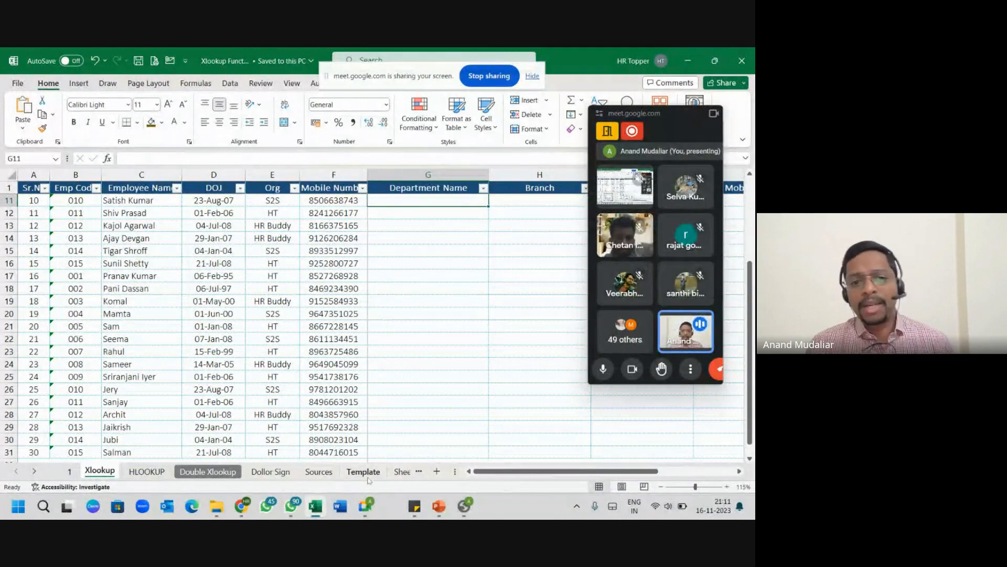
Examine the Sources sheet's columns, from the salary components back through Department Name and Designation Name to Mobile Number.
{"action": "left_click", "coordinate": [318, 471]}
{"action": "left_click", "coordinate": [380, 252]}
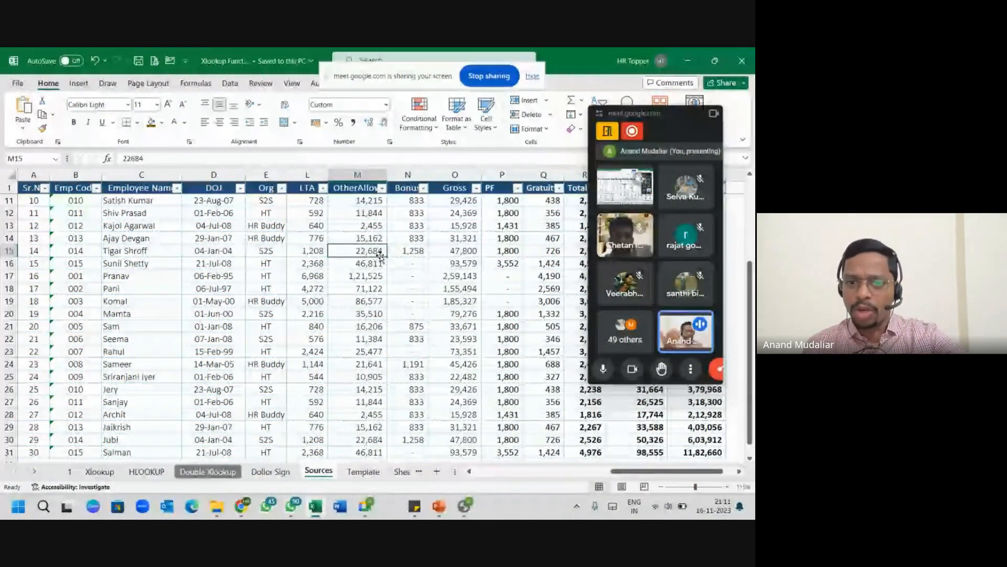
{"action": "scroll", "coordinate": [380, 256], "scroll_direction": "left", "scroll_amount": 2}
{"action": "left_click", "coordinate": [380, 255]}
{"action": "scroll", "coordinate": [381, 255], "scroll_direction": "left", "scroll_amount": 2}
{"action": "left_click", "coordinate": [381, 256]}
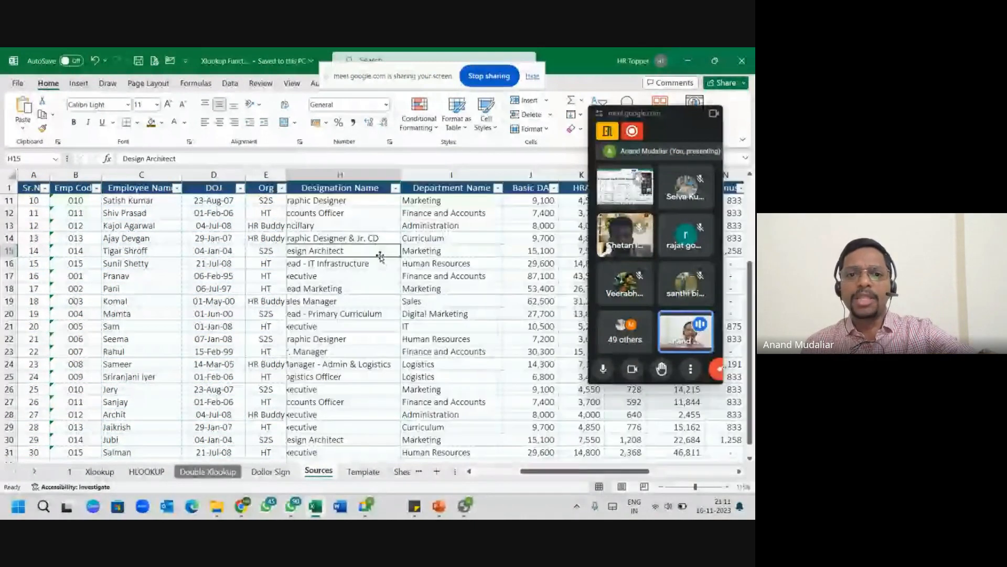
{"action": "scroll", "coordinate": [380, 256], "scroll_direction": "left", "scroll_amount": 2}
{"action": "left_click", "coordinate": [376, 255]}
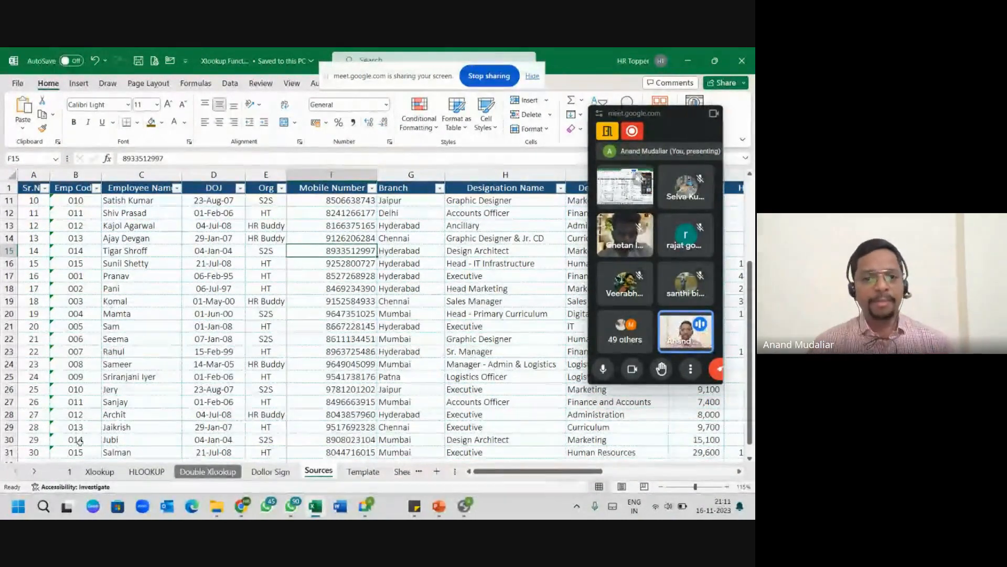
Compare the Xlookup sheet with Sources, reviewing the Employee Name entries and the Department Name cells that need filling.
{"action": "left_click", "coordinate": [99, 472]}
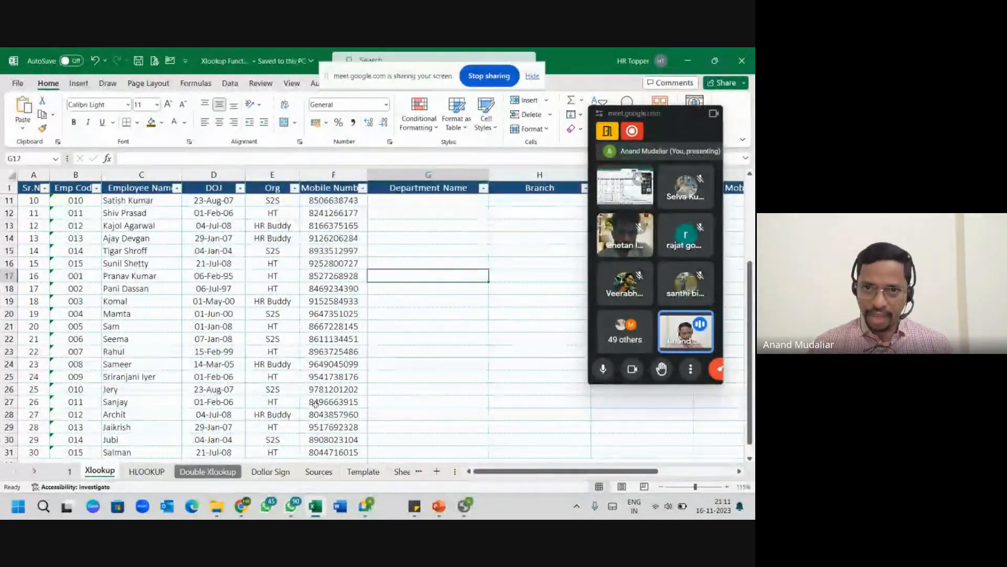
{"action": "left_click", "coordinate": [318, 471]}
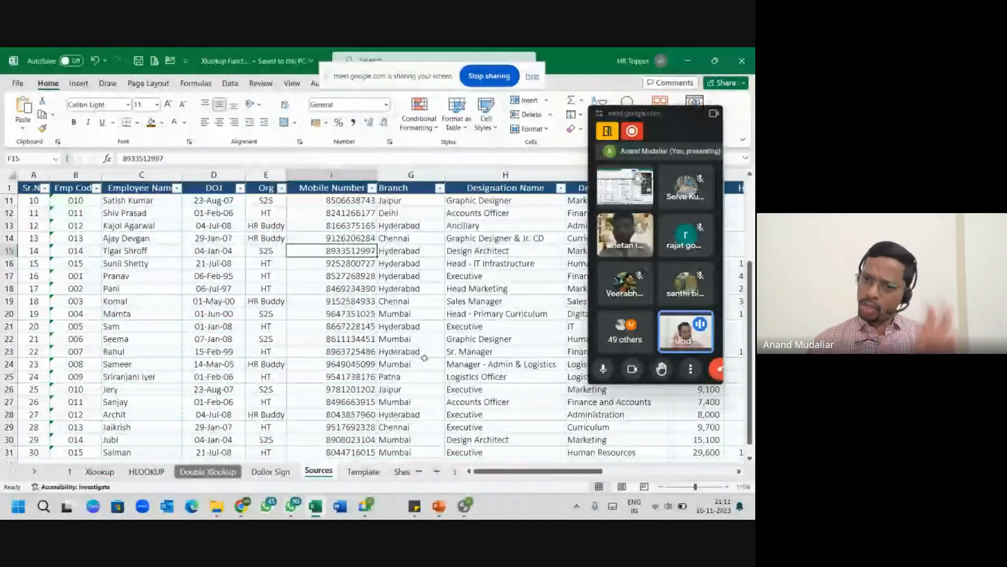
{"action": "left_click", "coordinate": [98, 472]}
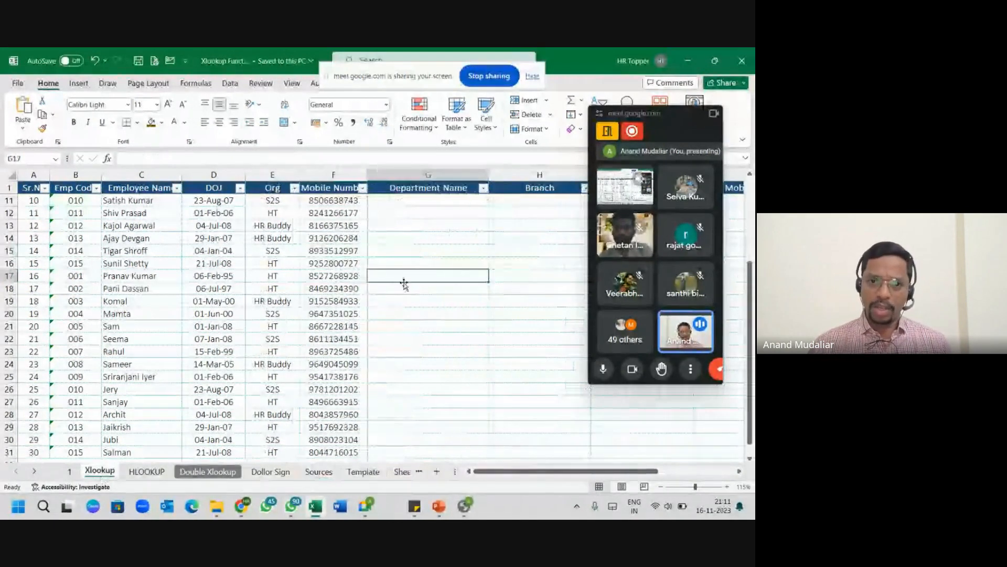
{"action": "left_click", "coordinate": [352, 215]}
{"action": "left_click", "coordinate": [428, 212]}
{"action": "left_click_drag", "start_coordinate": [429, 201], "coordinate": [425, 314]}
{"action": "left_click", "coordinate": [145, 200]}
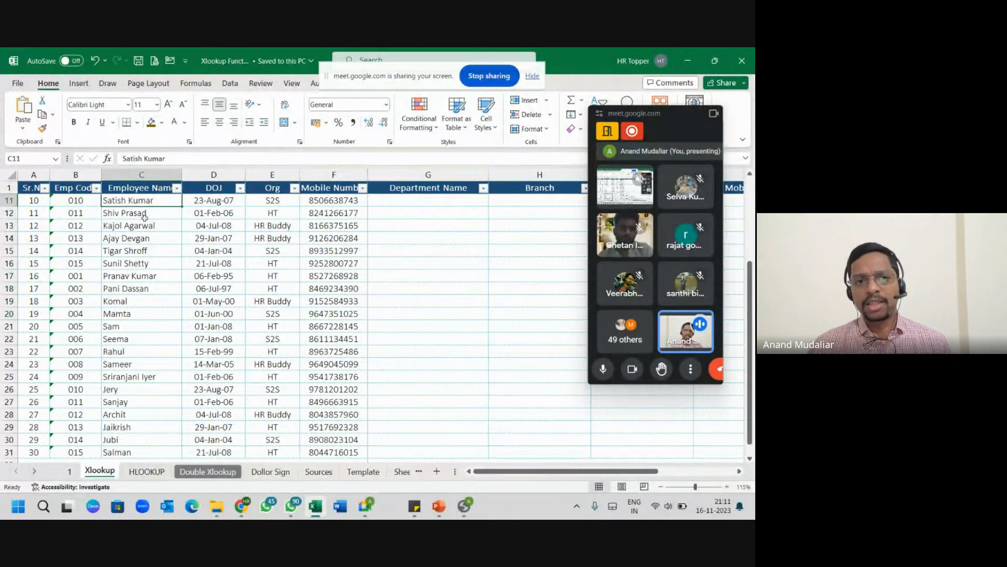
{"action": "left_click_drag", "start_coordinate": [144, 217], "coordinate": [149, 434]}
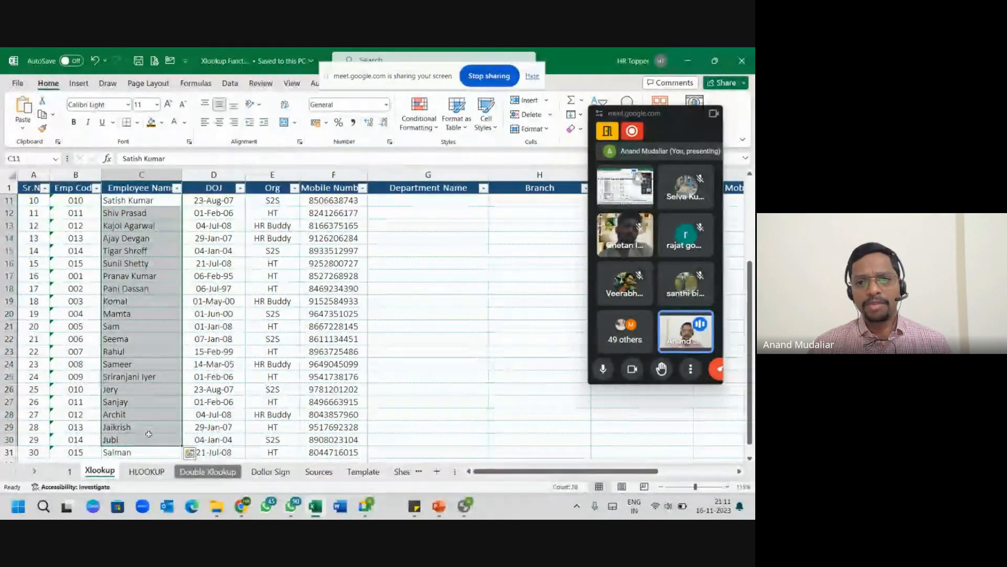
{"action": "left_click", "coordinate": [427, 299]}
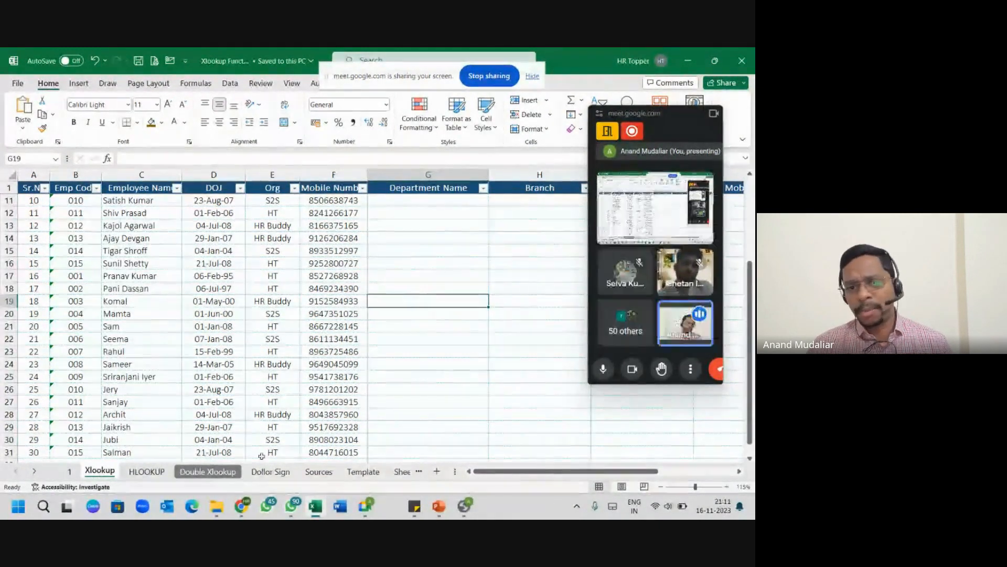
Locate the Department Name column on the Sources sheet and review its entries in rows 11 to 31.
{"action": "left_click", "coordinate": [327, 474]}
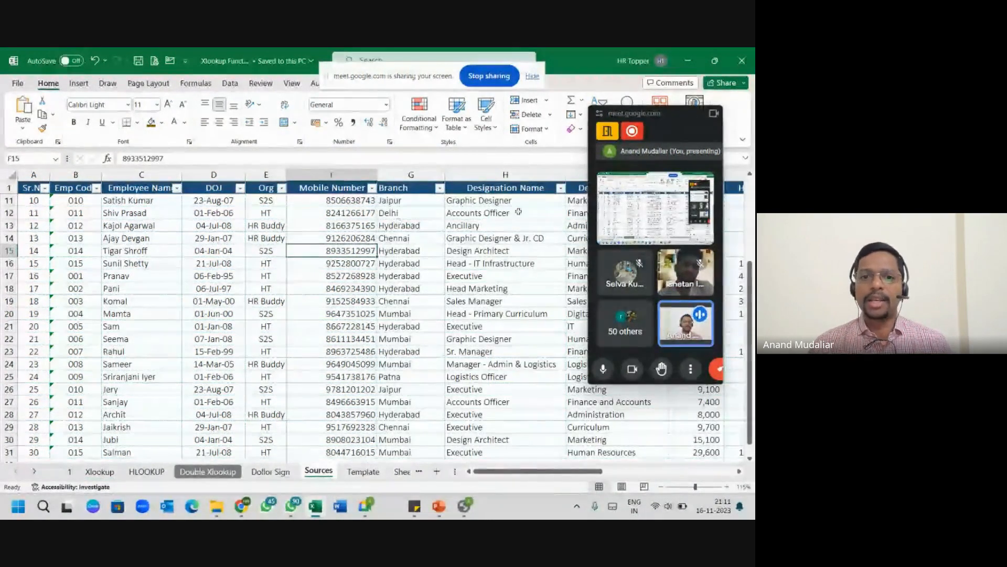
{"action": "left_click", "coordinate": [212, 238]}
{"action": "key", "text": "Right"}
{"action": "key", "text": "Right"}
{"action": "key", "text": "Right"}
{"action": "key", "text": "Right"}
{"action": "key", "text": "Right"}
{"action": "key", "text": "Right"}
{"action": "key", "text": "Right"}
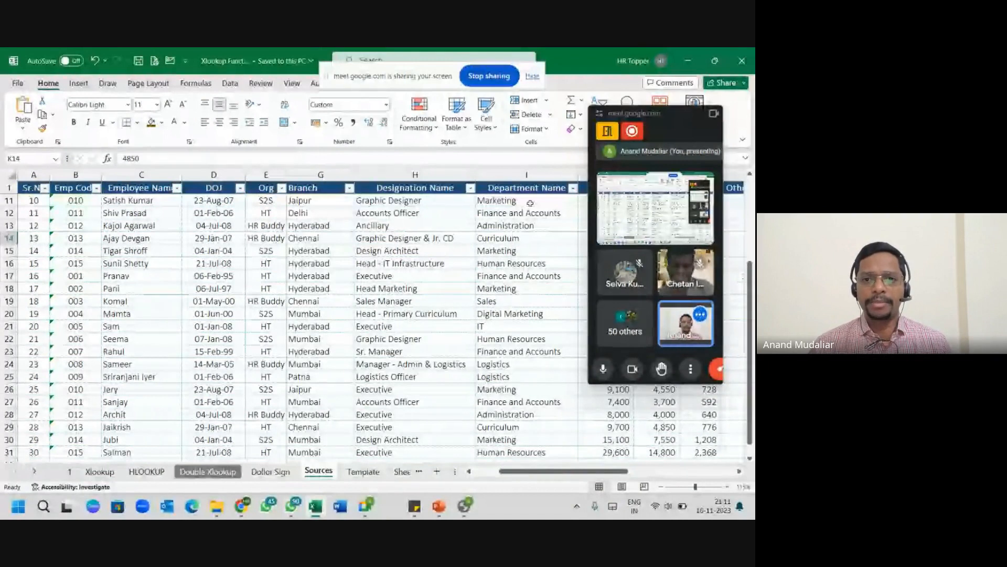
{"action": "left_click_drag", "start_coordinate": [530, 203], "coordinate": [525, 447]}
{"action": "left_click", "coordinate": [525, 351]}
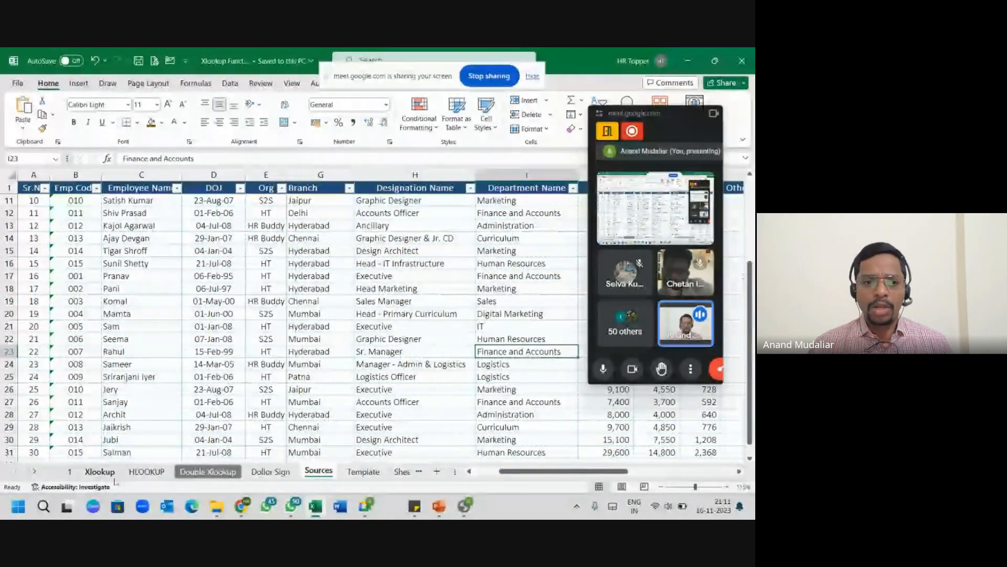
{"action": "left_click", "coordinate": [523, 282]}
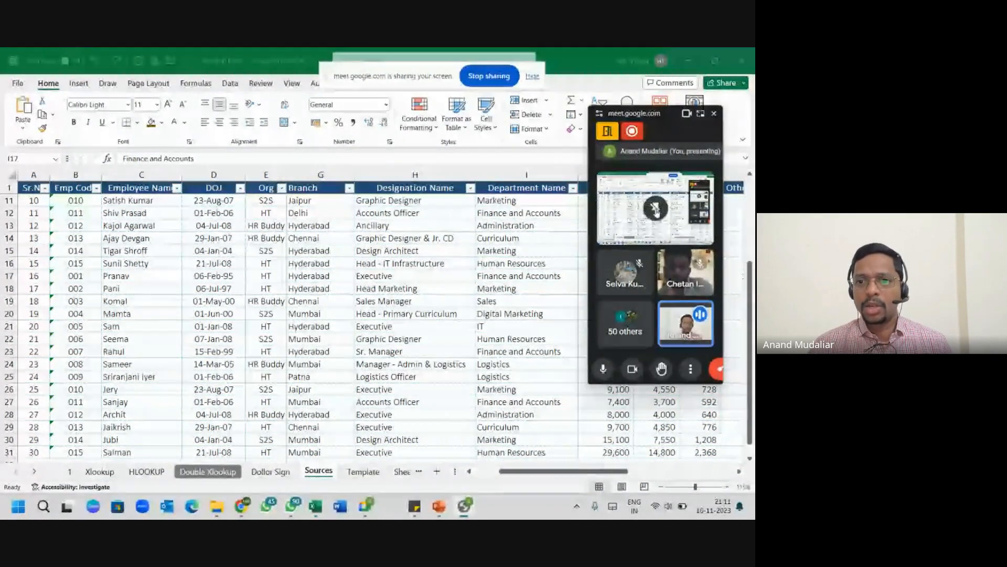
{"action": "left_click", "coordinate": [249, 386]}
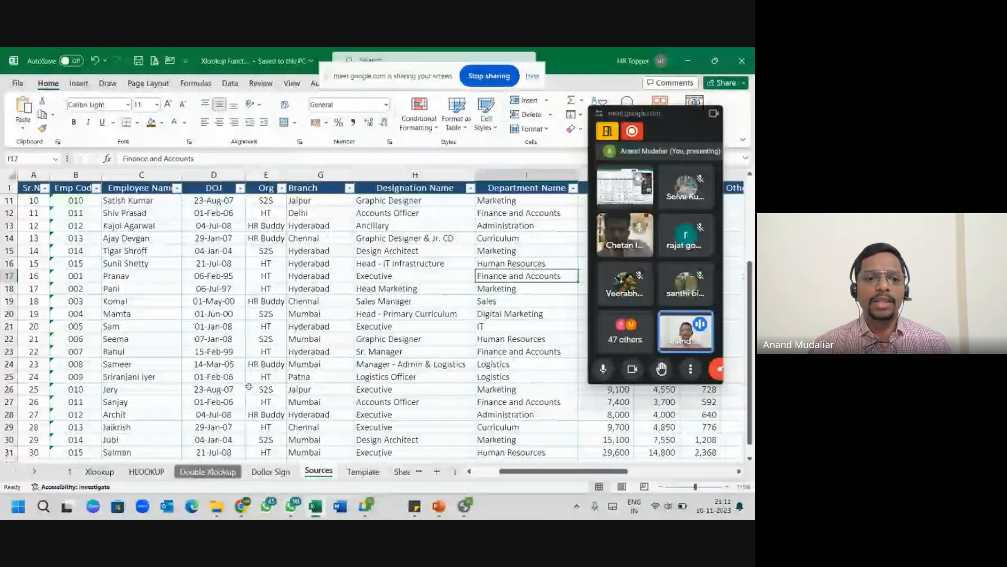
Return to the Xlookup sheet and select the Department Name cell for the employee in row 11.
{"action": "left_click", "coordinate": [100, 472]}
{"action": "left_click", "coordinate": [127, 200]}
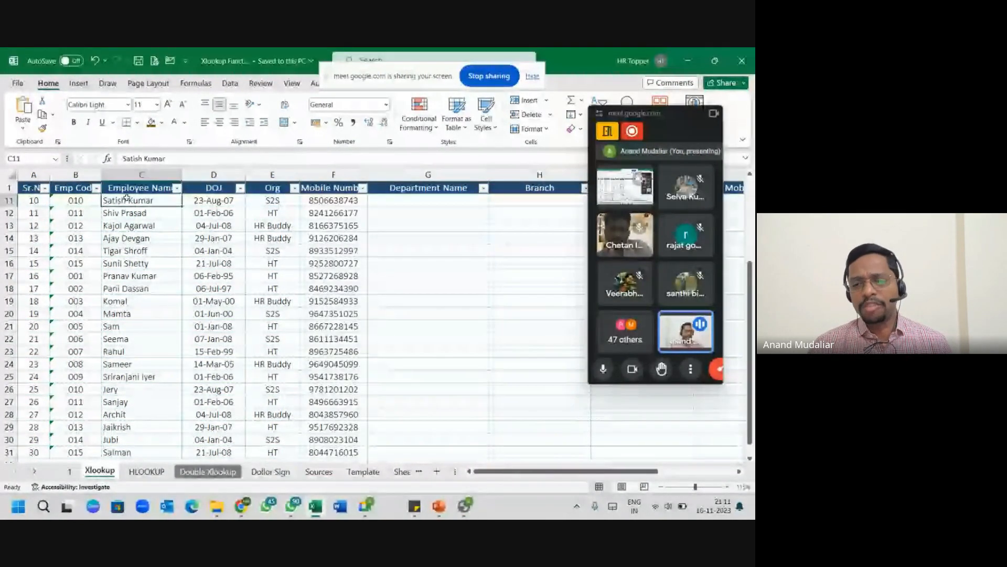
{"action": "left_click", "coordinate": [423, 202]}
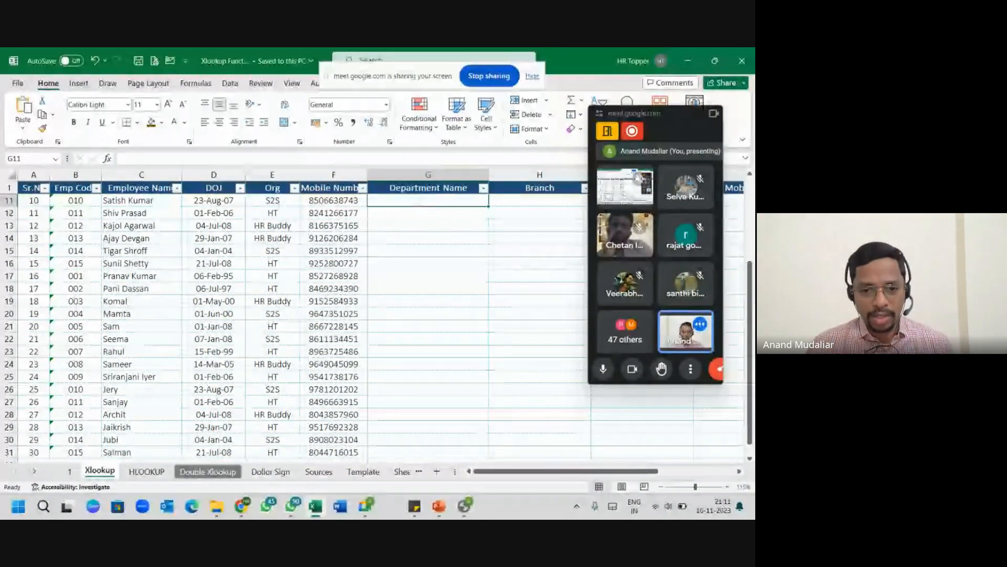
Switch to the PowerPoint slide show and advance to the Step One slide about selecting the unique one.
{"action": "left_click", "coordinate": [438, 505]}
{"action": "left_click", "coordinate": [498, 449]}
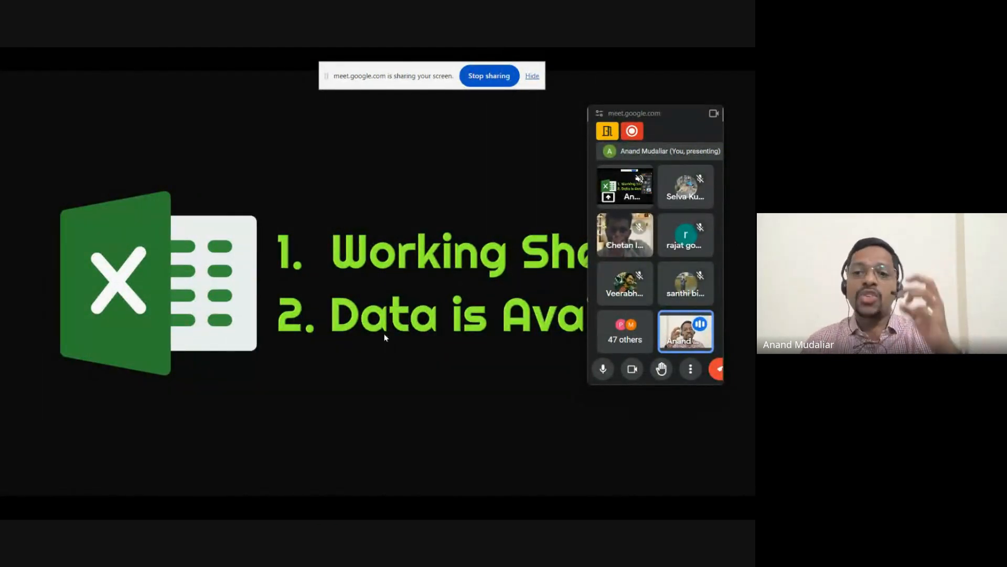
{"action": "key", "text": "Right"}
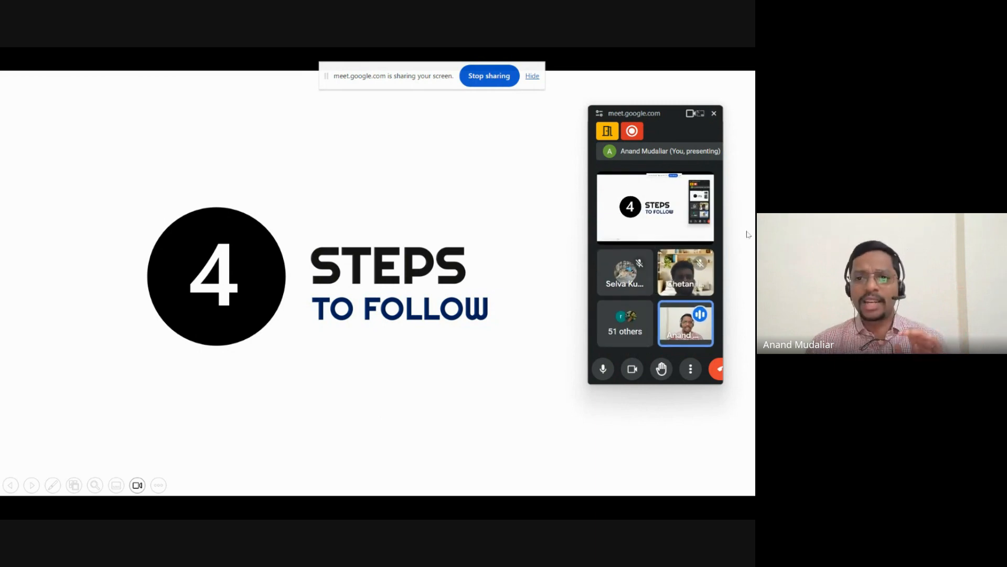
{"action": "left_click", "coordinate": [467, 276]}
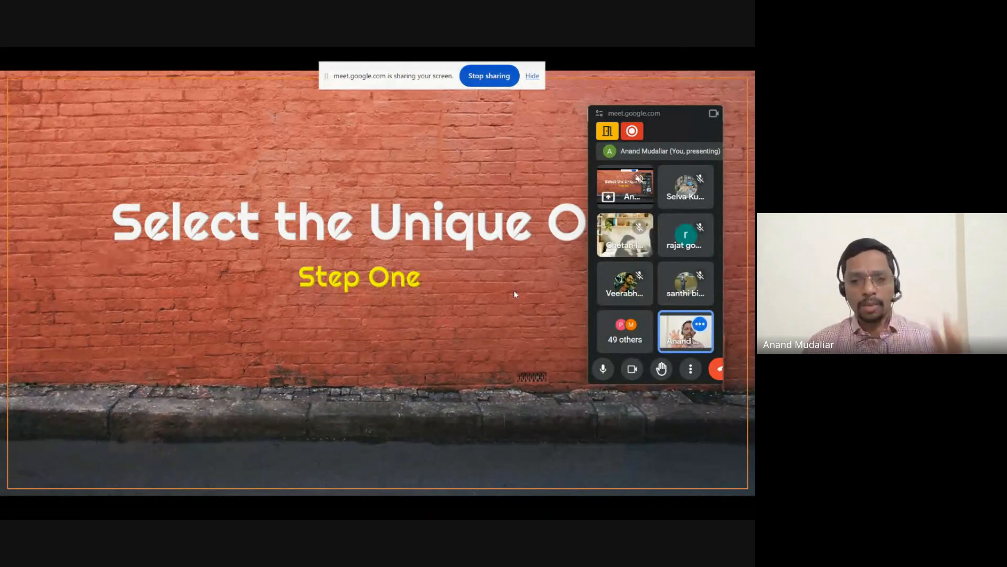
Switch to Excel, check the Xlookup and Sources sheets for a unique identifier, and select the Emp Code in Xlookup row 11.
{"action": "key", "text": "alt+Tab"}
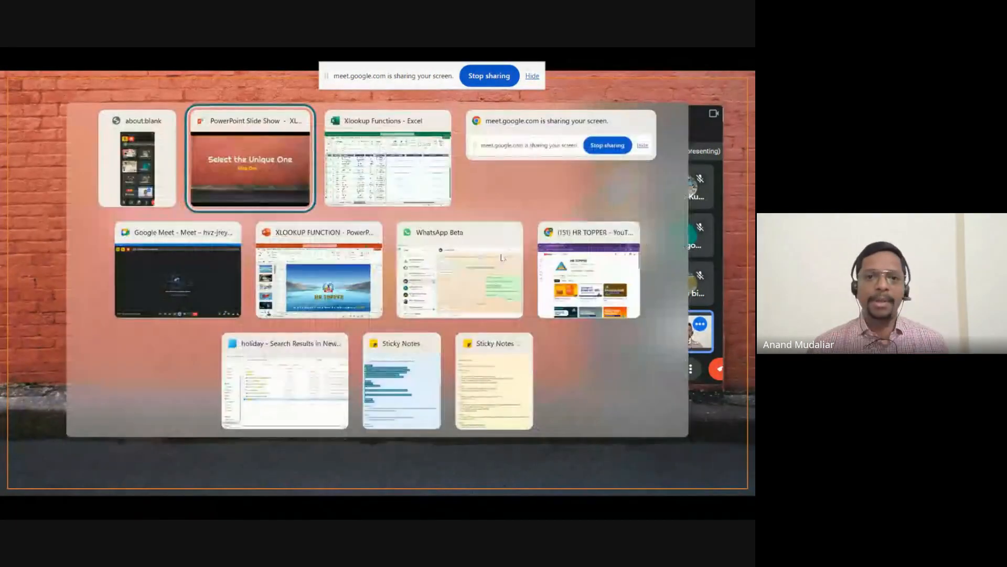
{"action": "left_click", "coordinate": [422, 193]}
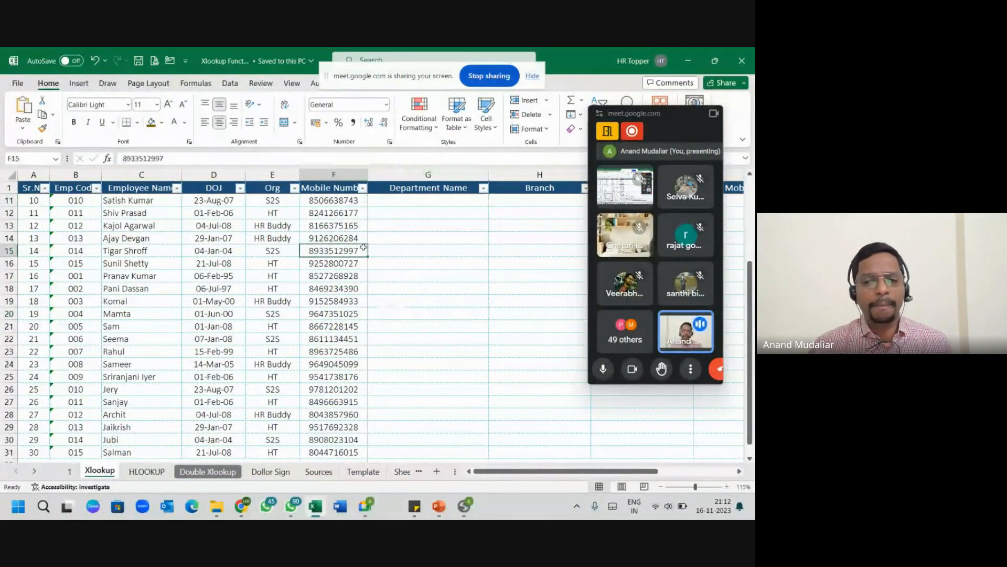
{"action": "left_click", "coordinate": [318, 471]}
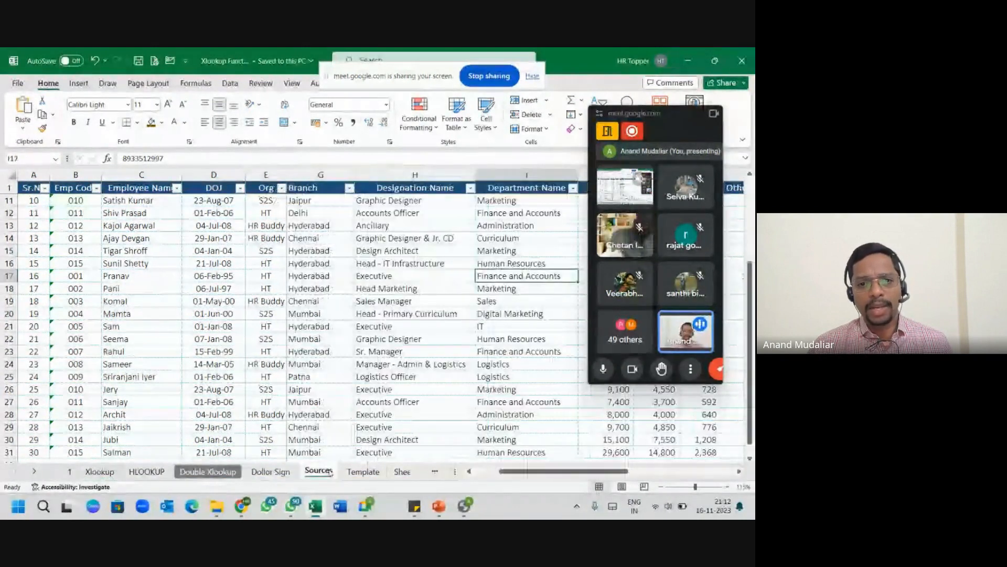
{"action": "left_click", "coordinate": [439, 263]}
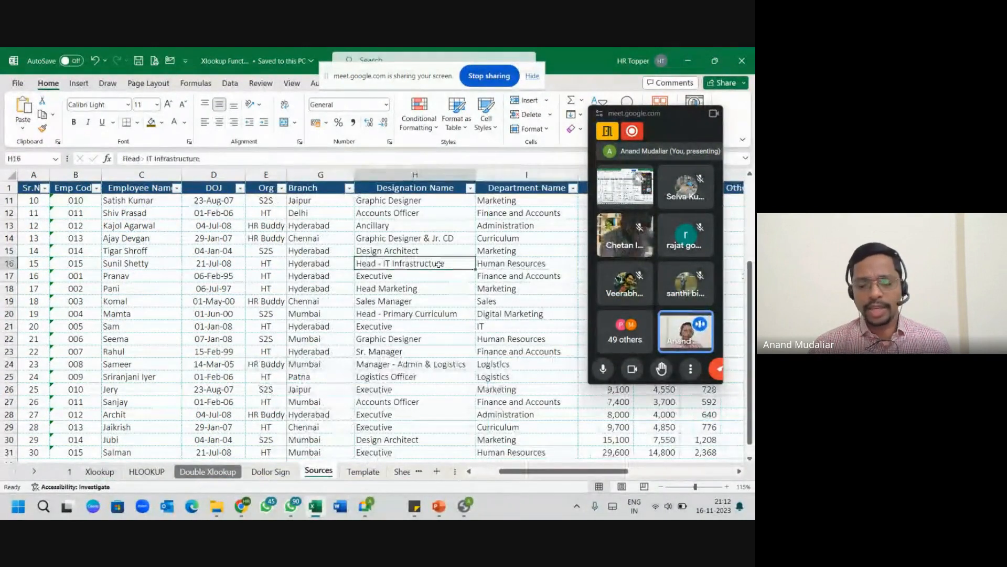
{"action": "left_click", "coordinate": [114, 474]}
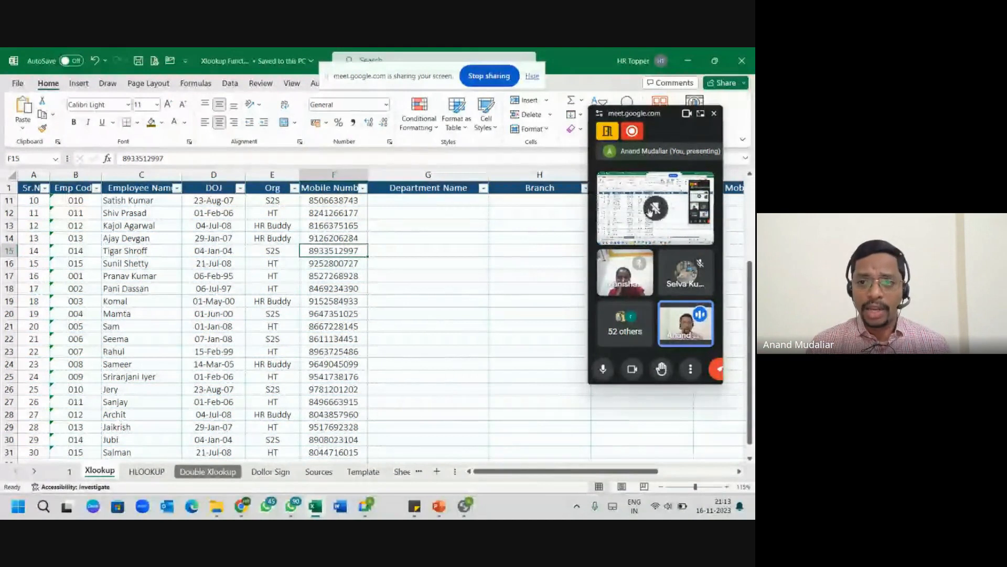
{"action": "left_click", "coordinate": [655, 208]}
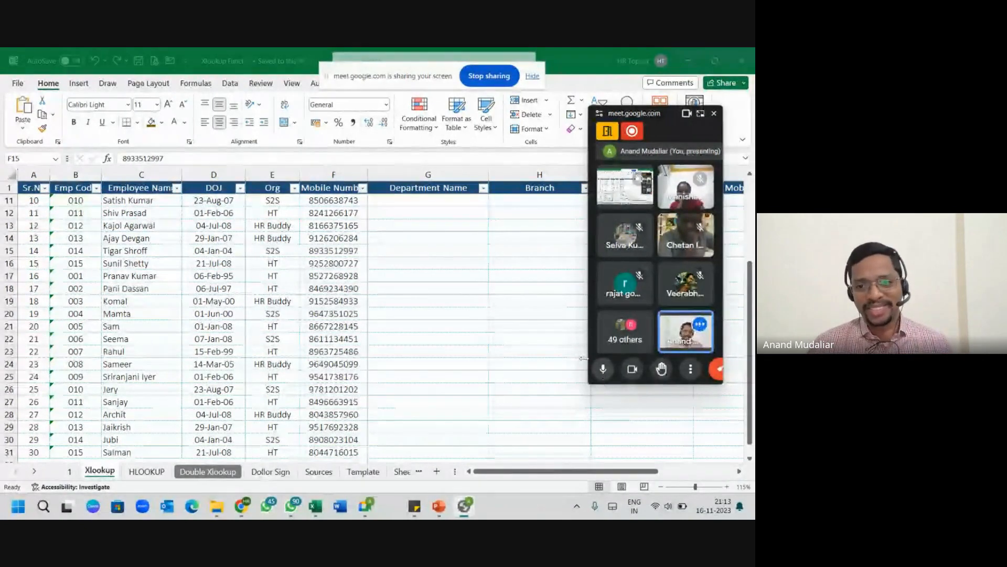
{"action": "left_click", "coordinate": [89, 201]}
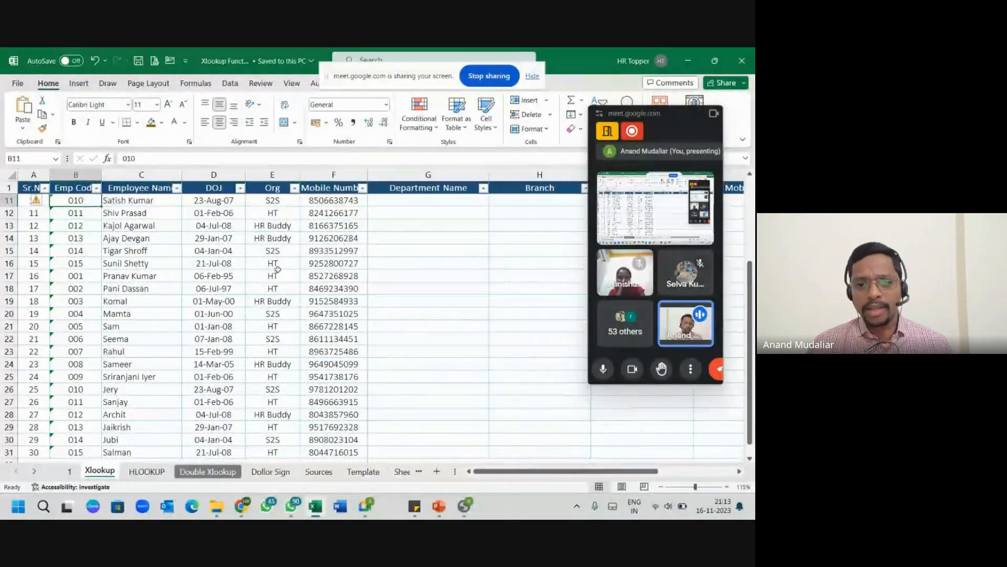
Switch to the PowerPoint slide show and move to the Step Two slide on where the unique one is.
{"action": "mouse_move", "coordinate": [439, 505]}
{"action": "left_click", "coordinate": [488, 415]}
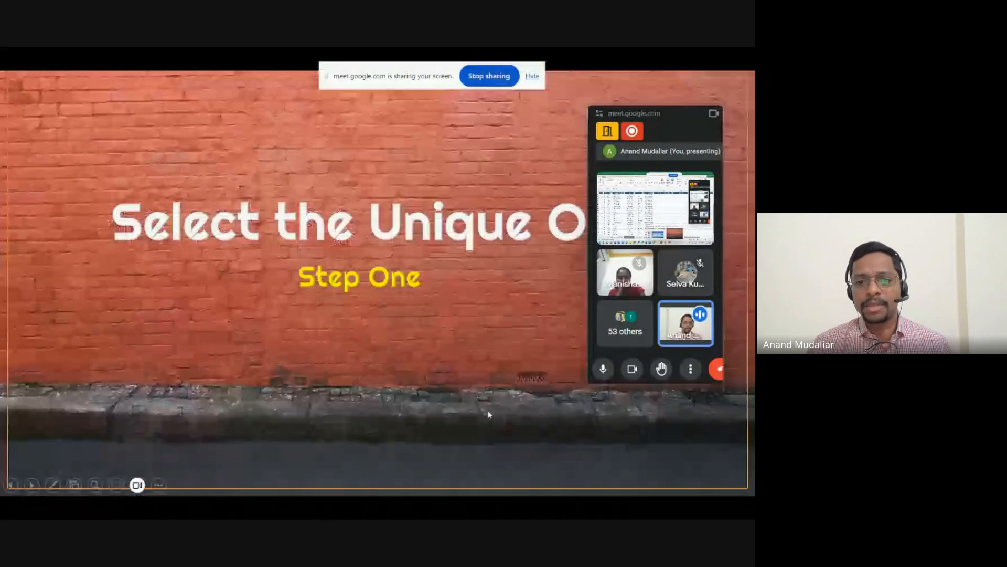
{"action": "left_click", "coordinate": [422, 354]}
{"action": "left_click", "coordinate": [423, 354]}
{"action": "key", "text": "Left"}
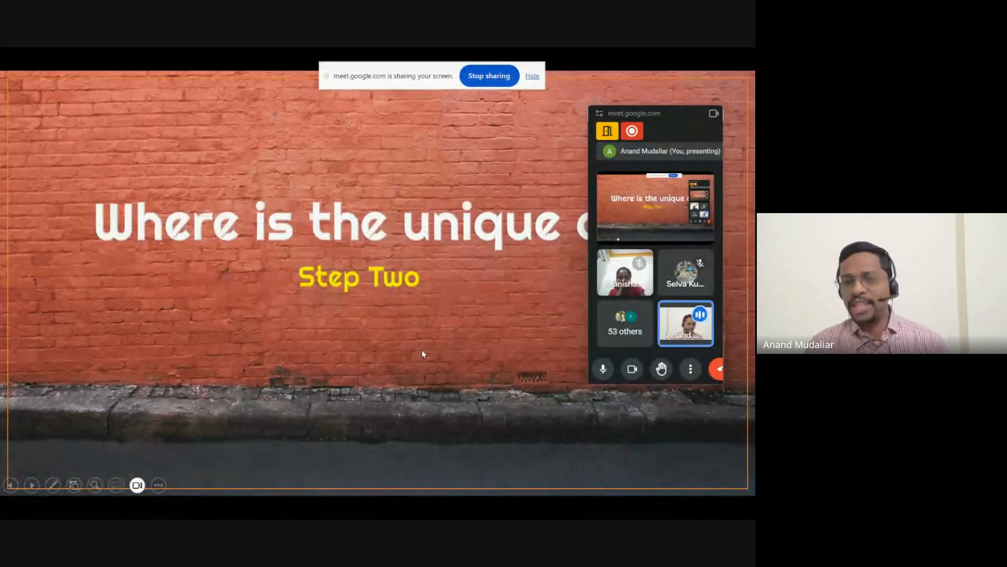
Switch to Excel and examine the Emp Code column from the start of the Sources sheet.
{"action": "key", "text": "alt+Tab"}
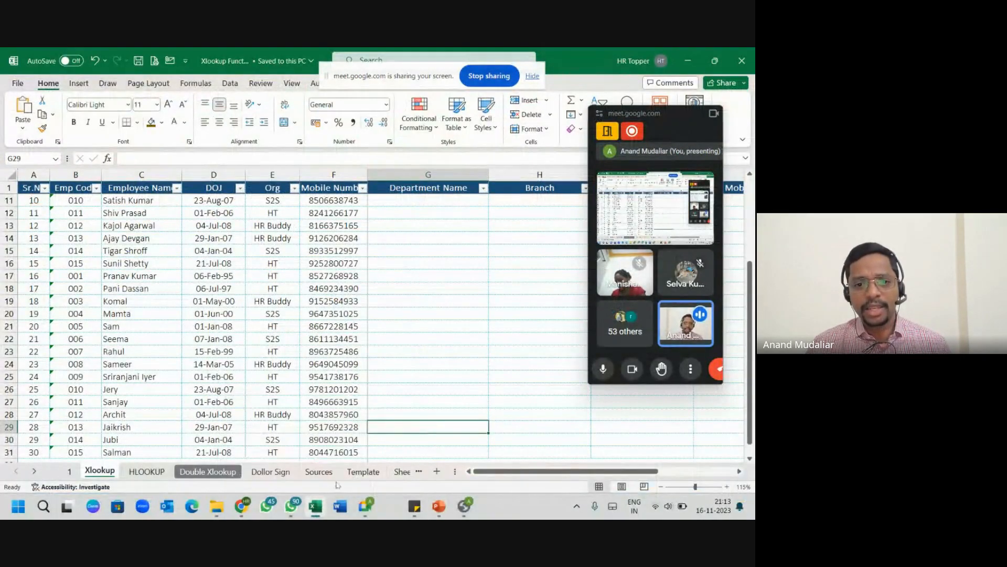
{"action": "left_click", "coordinate": [318, 471]}
{"action": "scroll", "coordinate": [71, 200], "scroll_direction": "up", "scroll_amount": 3}
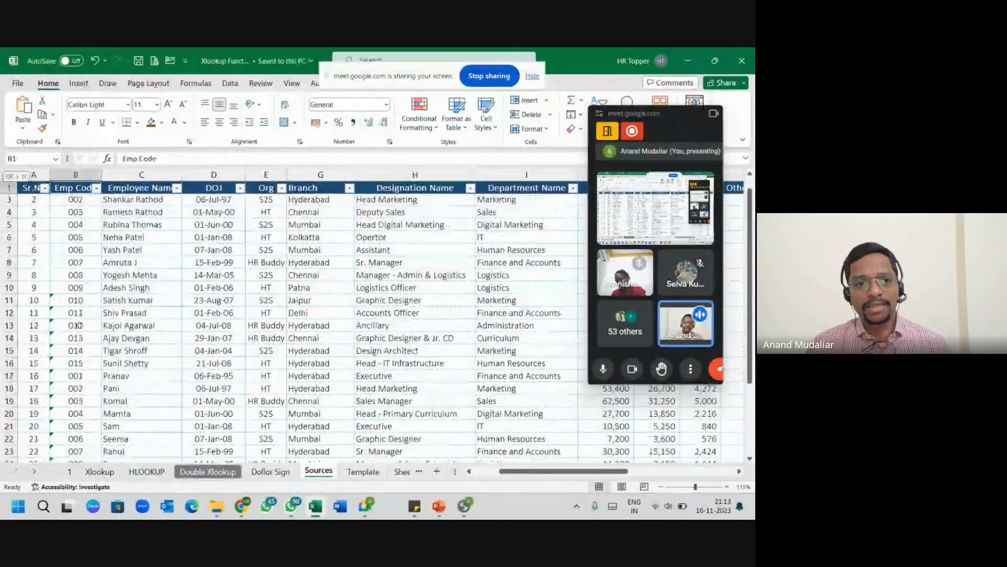
{"action": "left_click", "coordinate": [253, 311]}
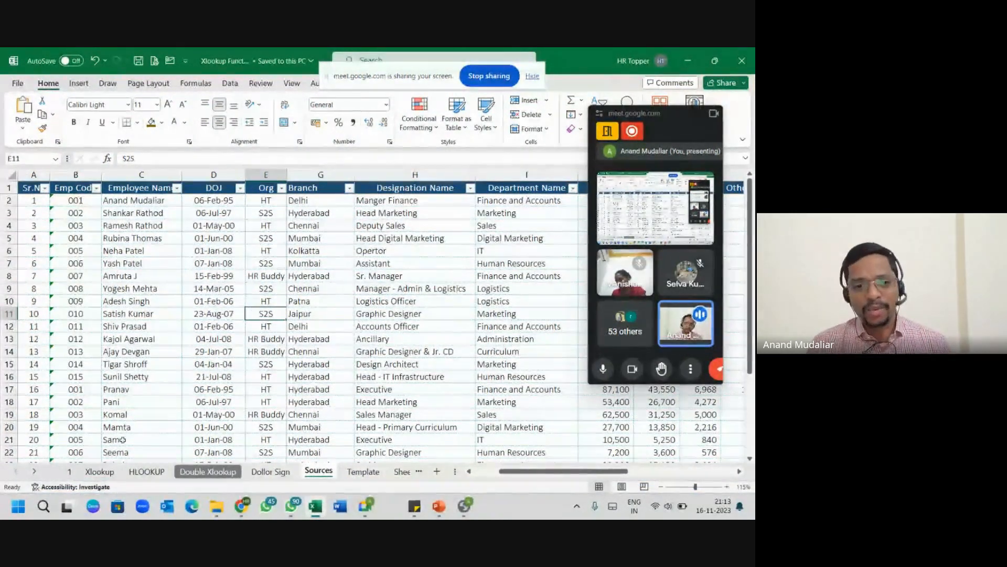
On the Xlookup sheet, start an XLOOKUP formula in G2 with the Emp Code in B2 as the lookup value.
{"action": "left_click", "coordinate": [99, 471]}
{"action": "scroll", "coordinate": [430, 209], "scroll_direction": "up", "scroll_amount": 3}
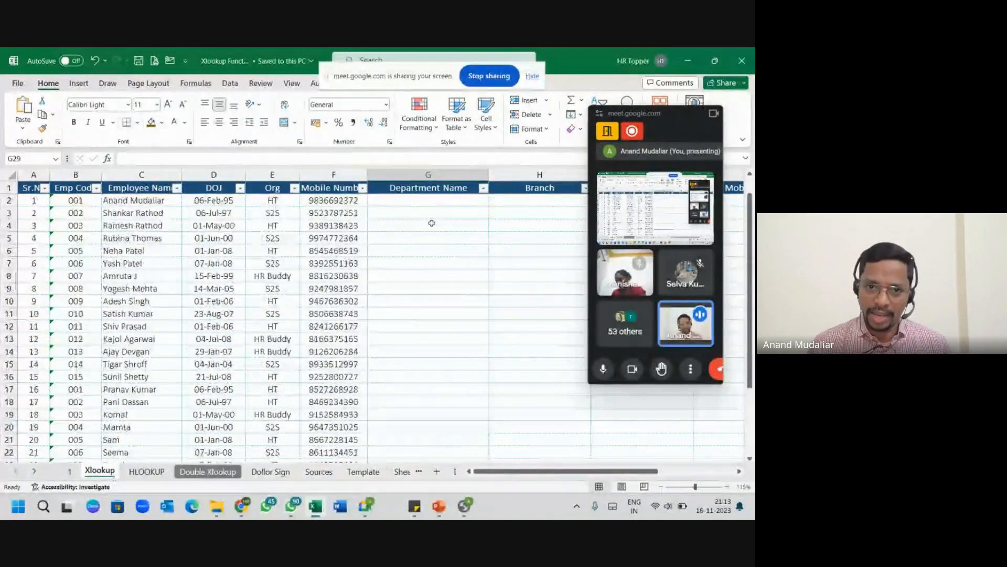
{"action": "left_click", "coordinate": [431, 188]}
{"action": "key", "text": "Down"}
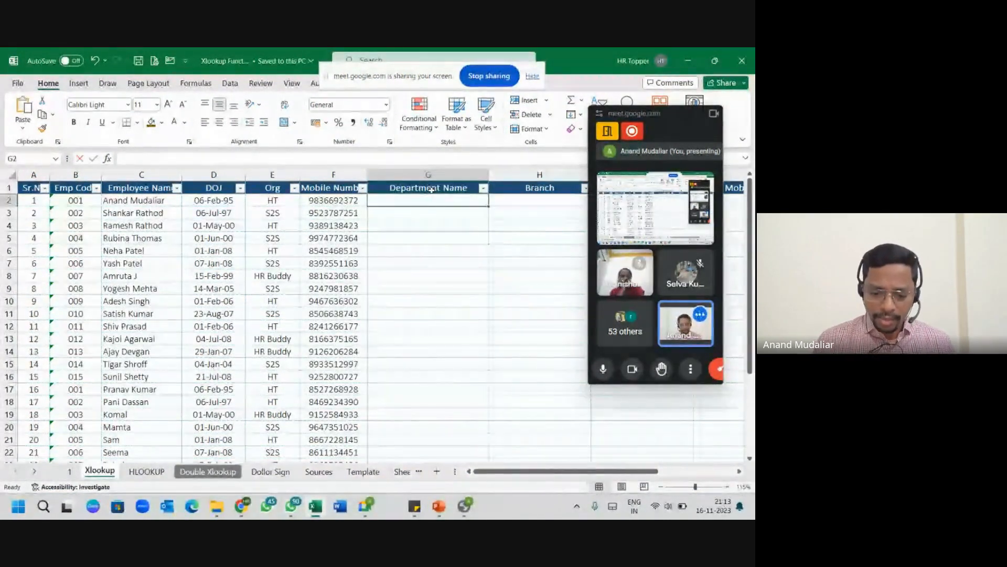
{"action": "type", "text": "=xloo"}
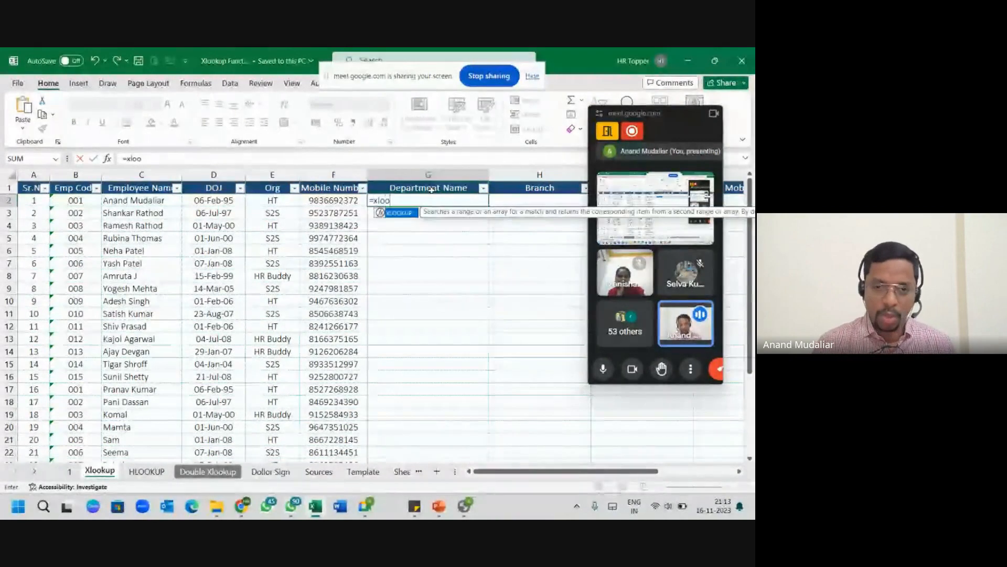
{"action": "key", "text": "Tab"}
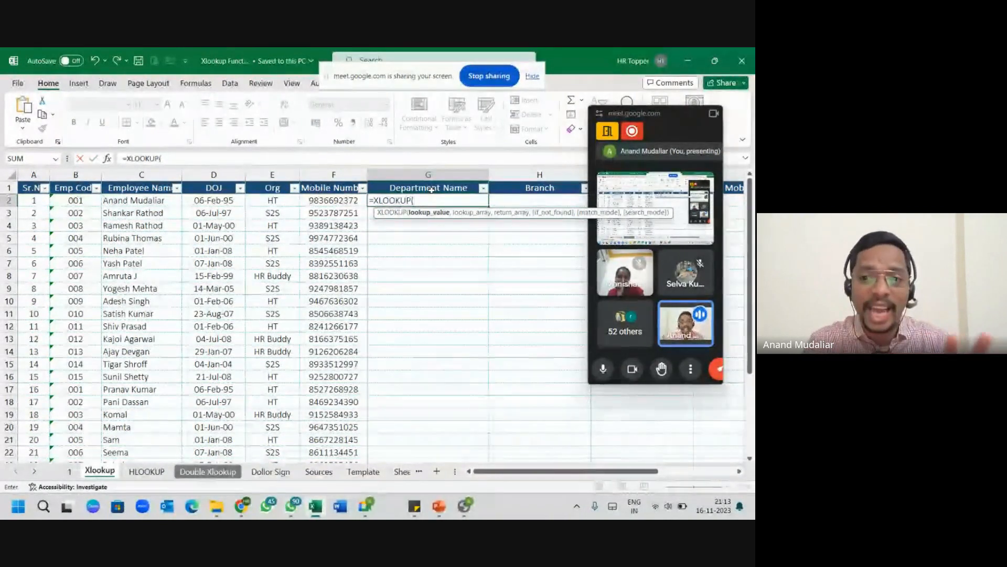
{"action": "left_click", "coordinate": [656, 207]}
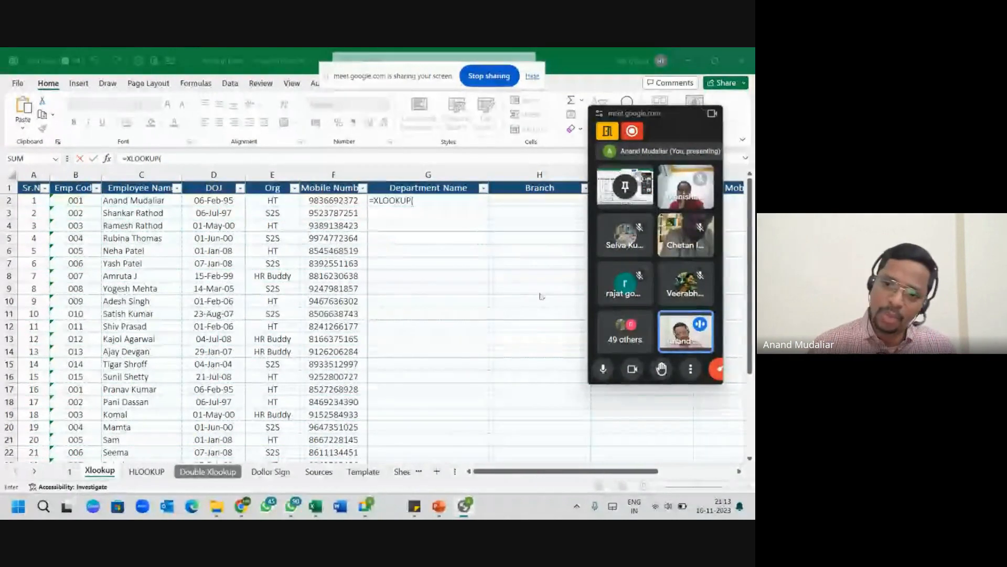
{"action": "left_click", "coordinate": [440, 200]}
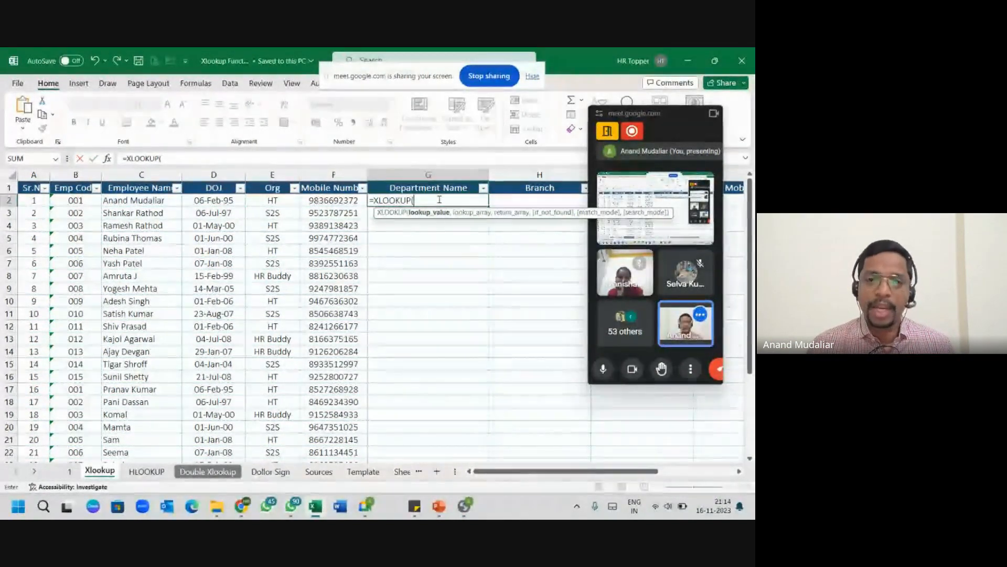
{"action": "left_click", "coordinate": [81, 202]}
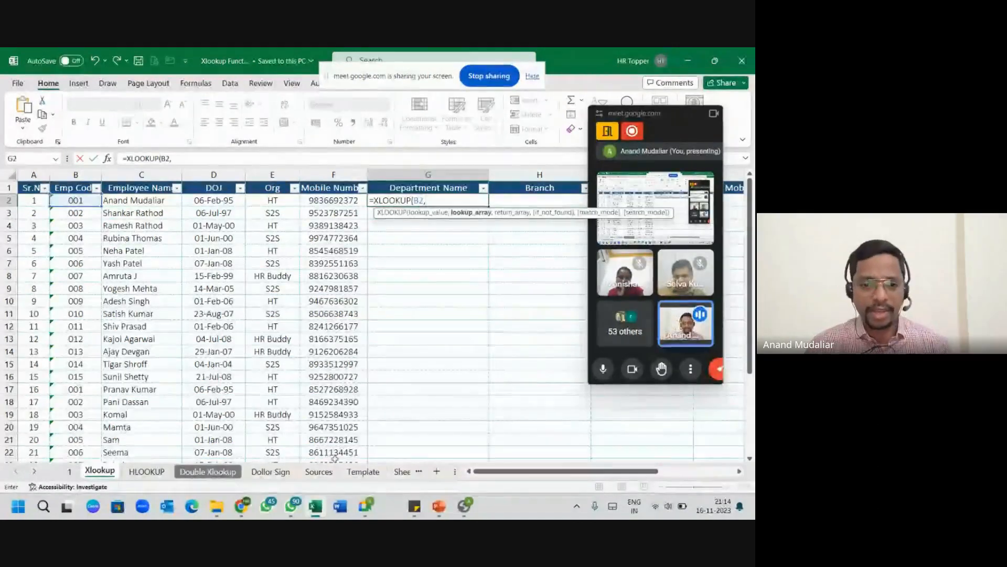
Set the lookup array to the Emp Code cells of the Sources sheet as the absolute range $B$2:$B$31.
{"action": "left_click", "coordinate": [318, 471]}
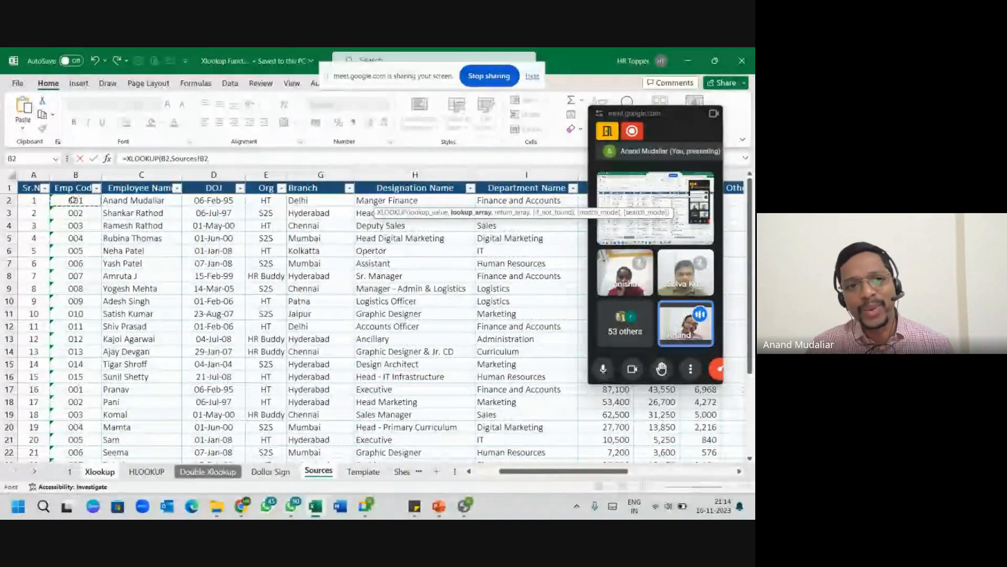
{"action": "key", "text": "ctrl+shift+Down"}
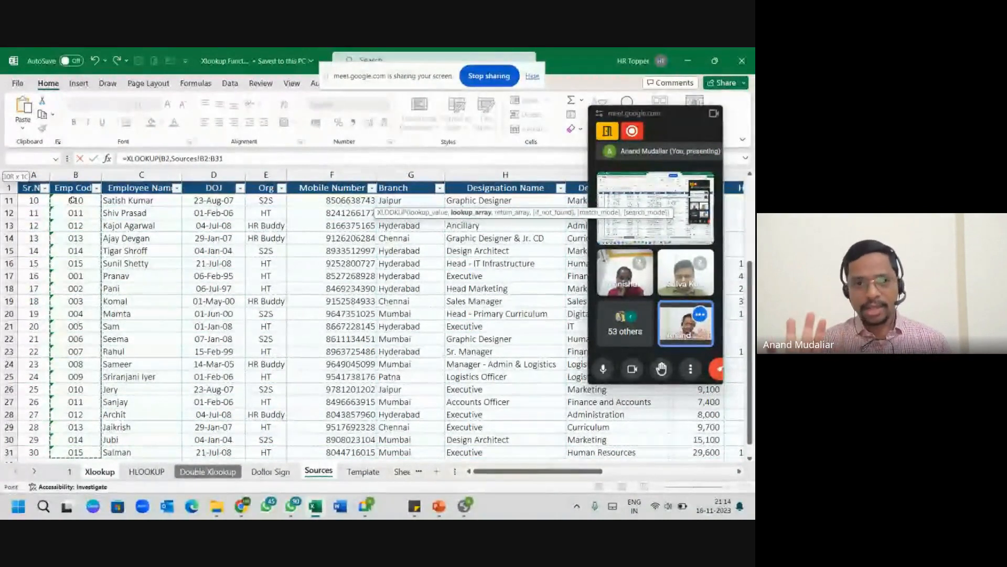
{"action": "key", "text": "F4"}
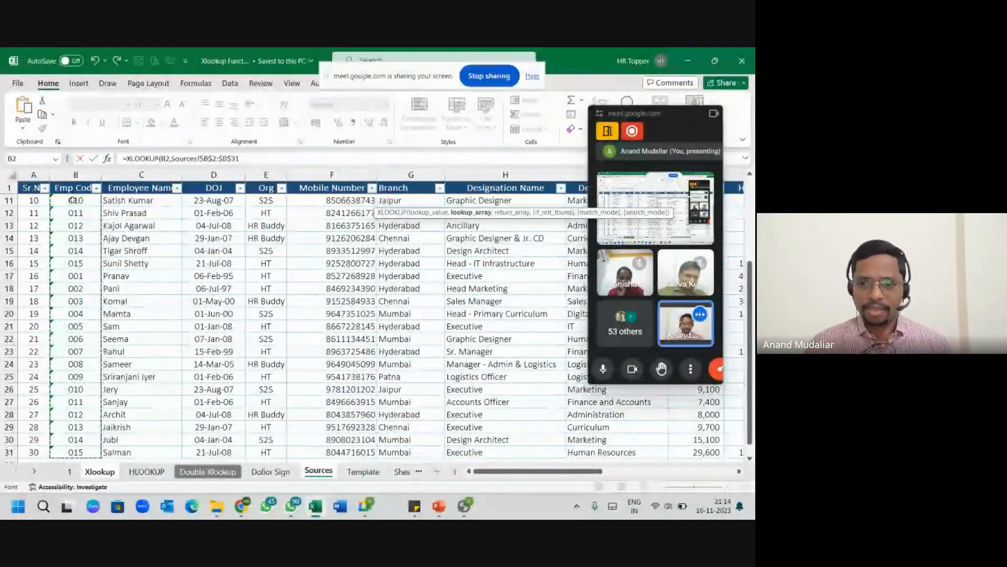
{"action": "type", "text": ","}
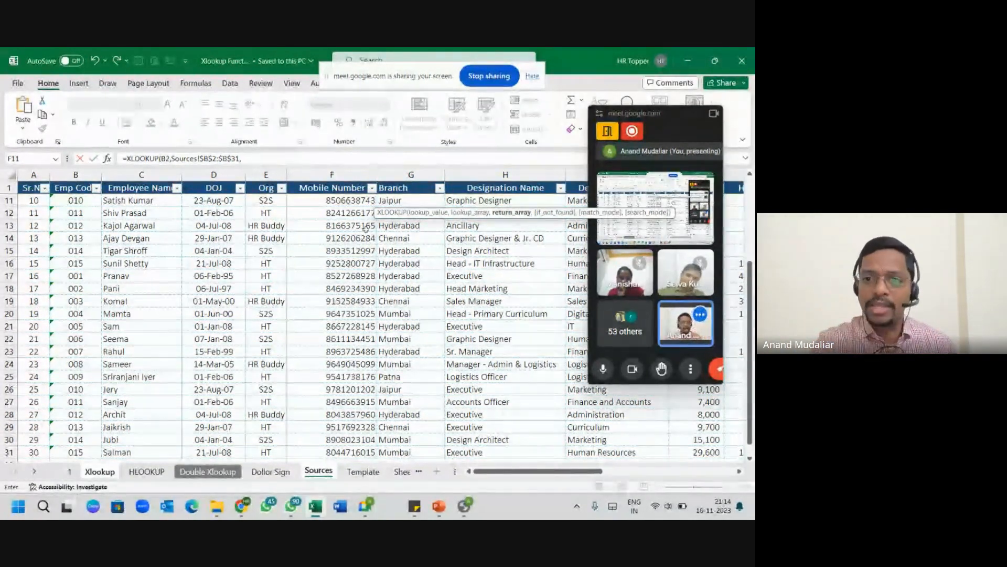
Use the Branch cells Sources!$G$11:$G$31 as the return array and complete the XLOOKUP formula in G2.
{"action": "left_click", "coordinate": [406, 200]}
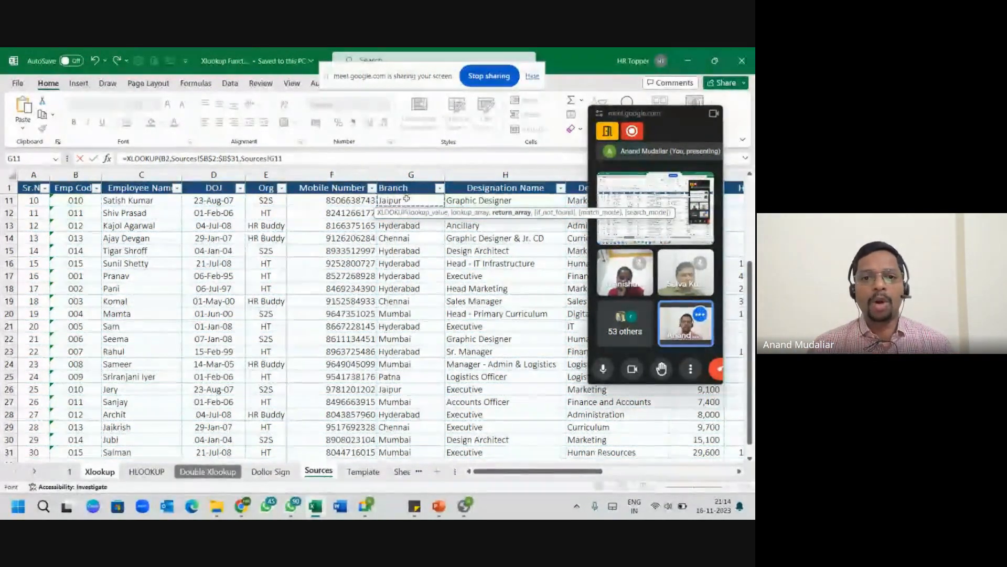
{"action": "key", "text": "ctrl+shift+Down"}
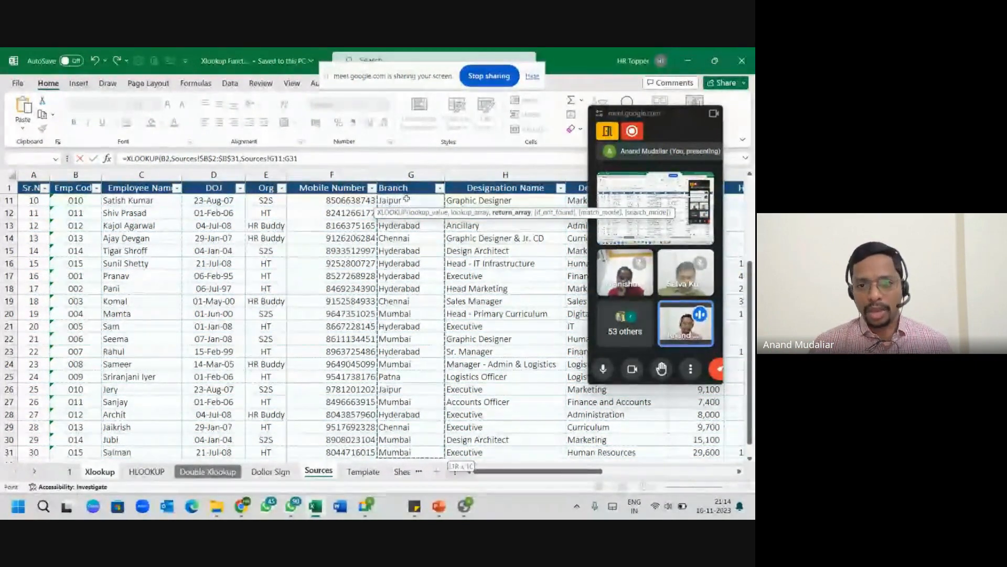
{"action": "key", "text": "F4"}
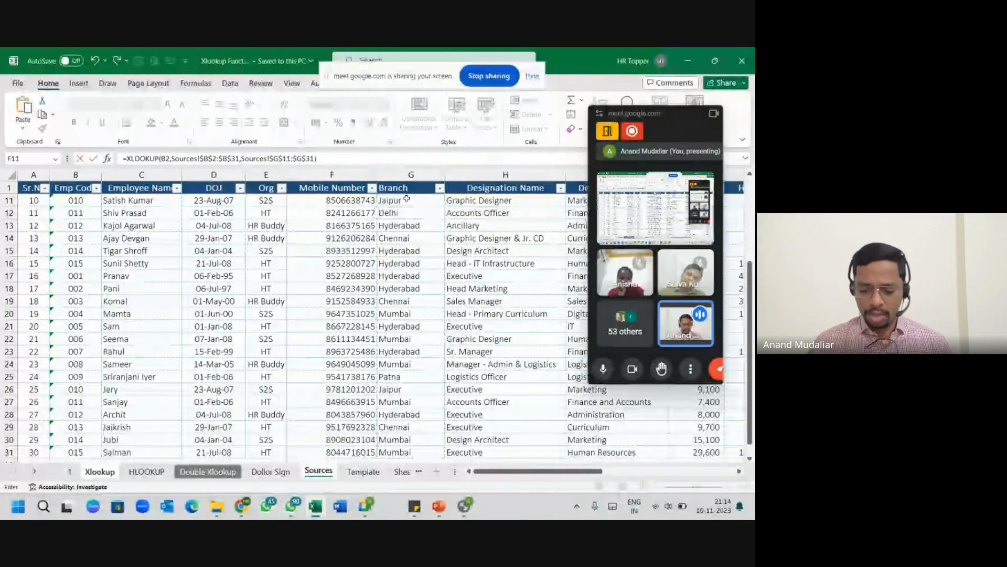
{"action": "key", "text": "Return"}
{"action": "key", "text": "Up"}
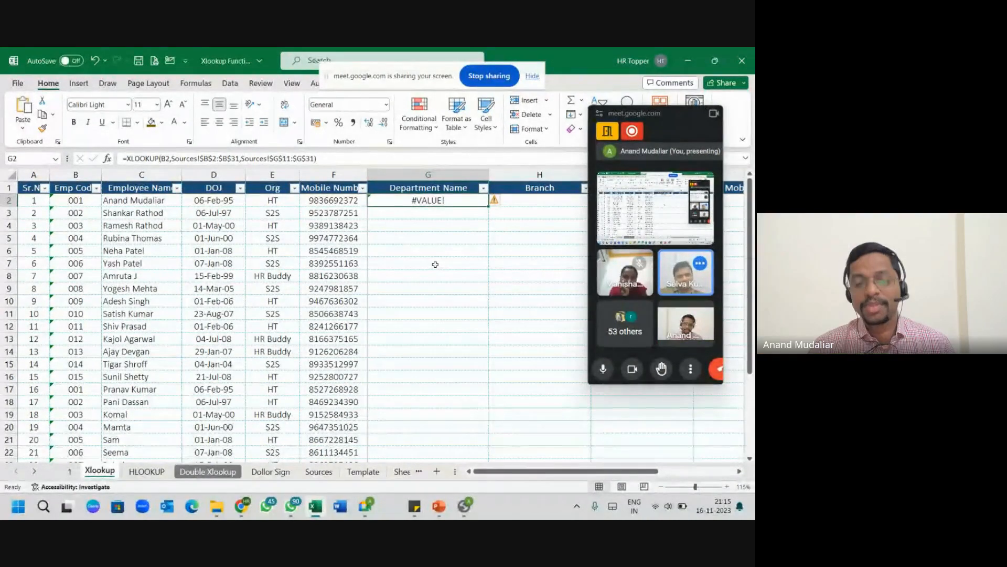
Clear the XLOOKUP formula from G2 on the Xlookup sheet.
{"action": "key", "text": "Up"}
{"action": "key", "text": "Down"}
{"action": "key", "text": "Delete"}
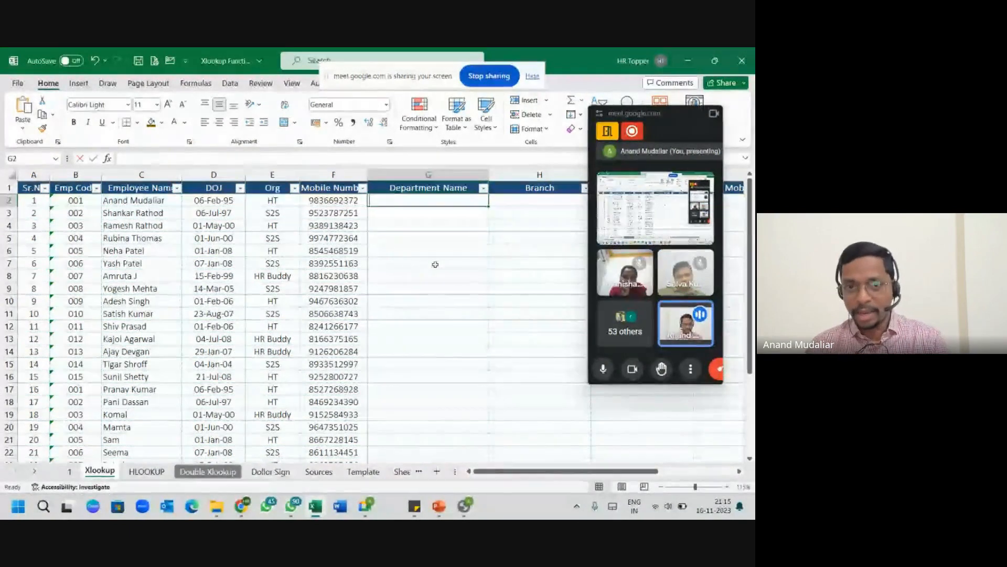
Start an XLOOKUP formula in G2 with lookup value B2 and the Emp Code range Sources!B2:B31 as the lookup array.
{"action": "type", "text": "=XLOOKUP("}
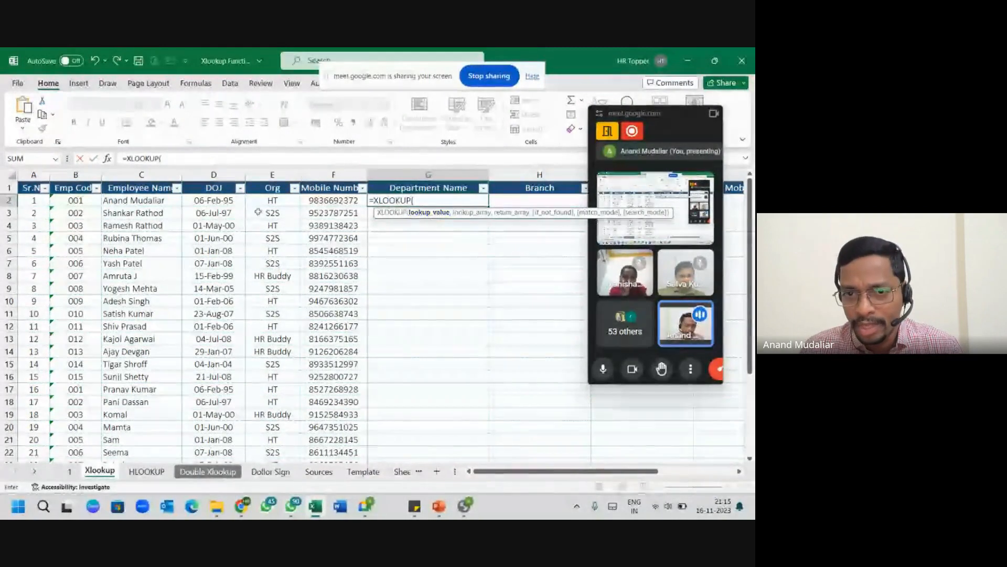
{"action": "left_click", "coordinate": [78, 202]}
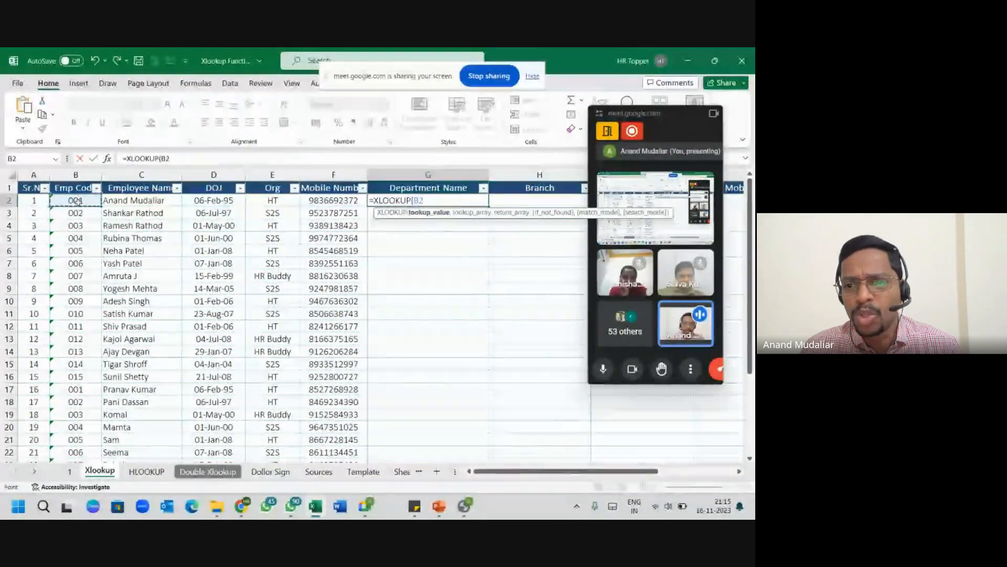
{"action": "type", "text": ","}
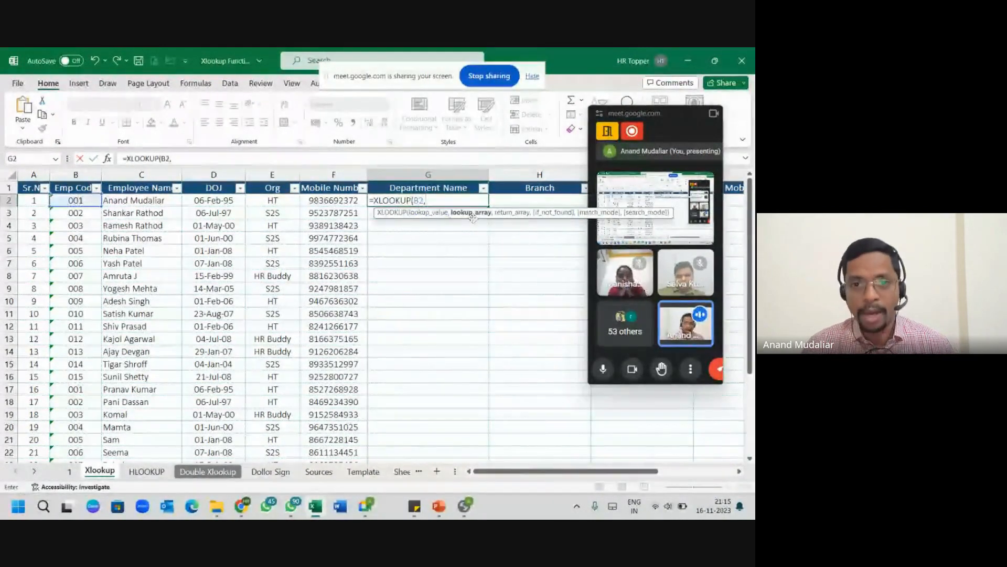
{"action": "left_click", "coordinate": [318, 471]}
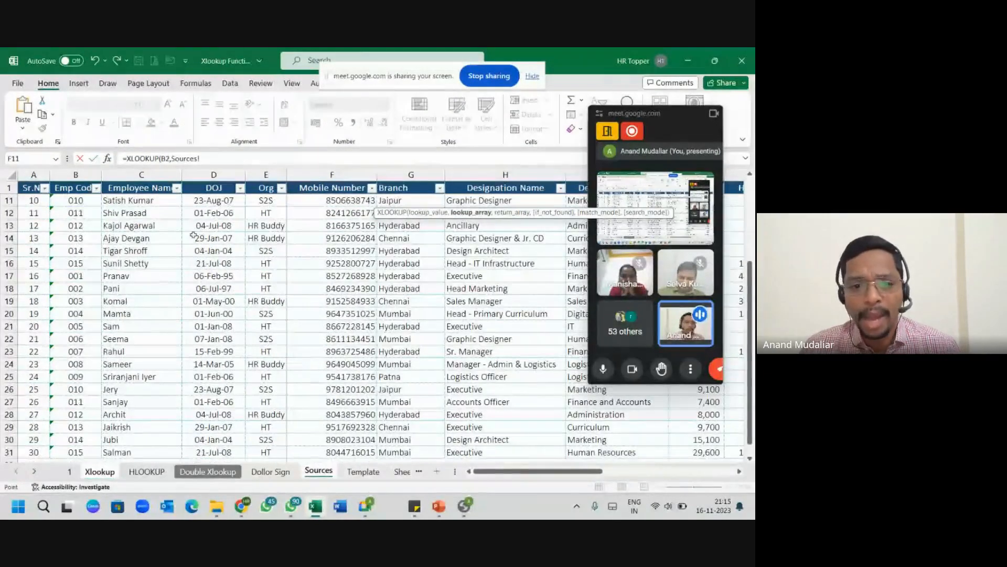
{"action": "left_click", "coordinate": [81, 200]}
{"action": "key", "text": "ctrl+Up"}
{"action": "key", "text": "Down"}
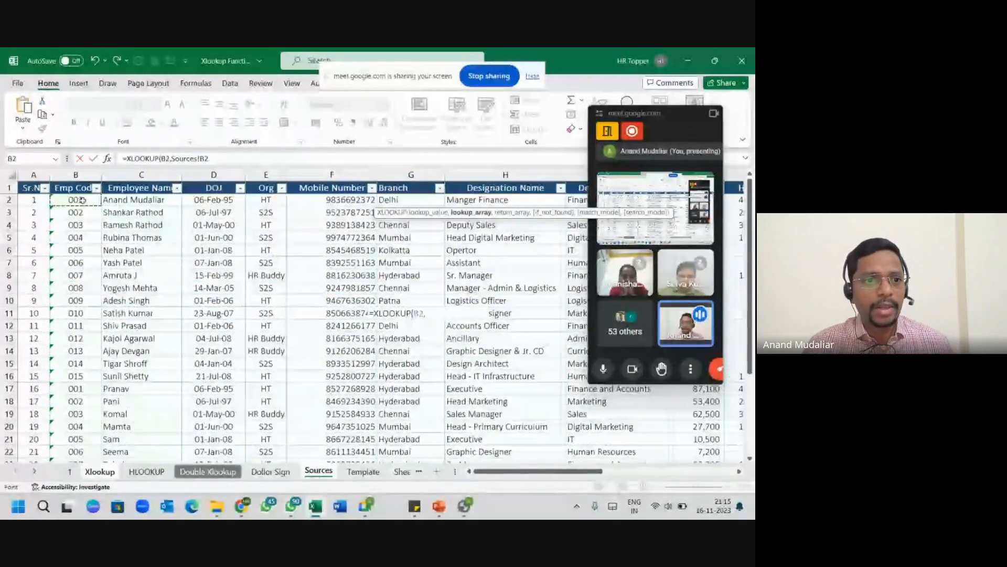
{"action": "key", "text": "ctrl+shift+Down"}
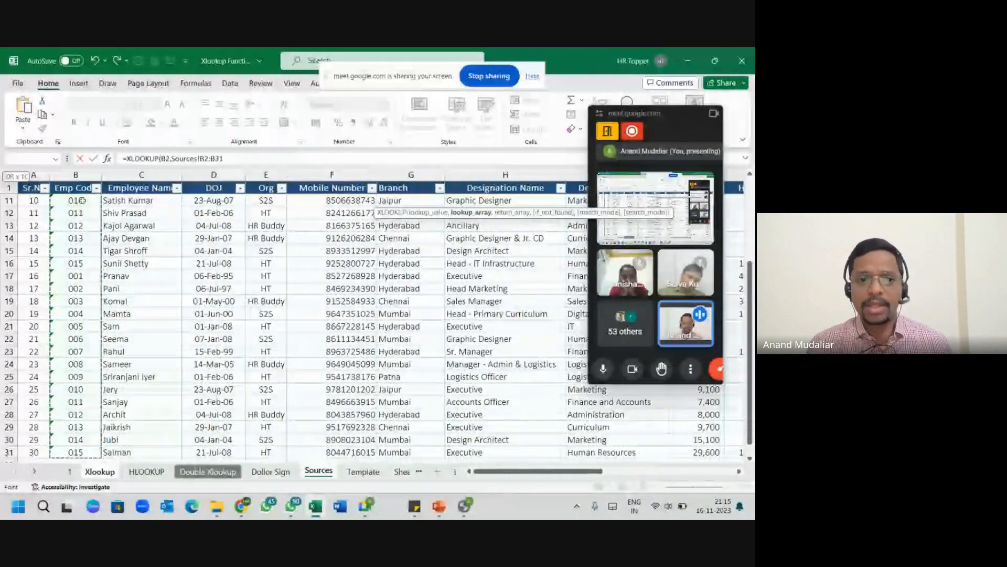
Set the return array to the absolute Branch range Sources!$G$2:$G$31 and complete the XLOOKUP formula in G2.
{"action": "type", "text": ",Sources!G1"}
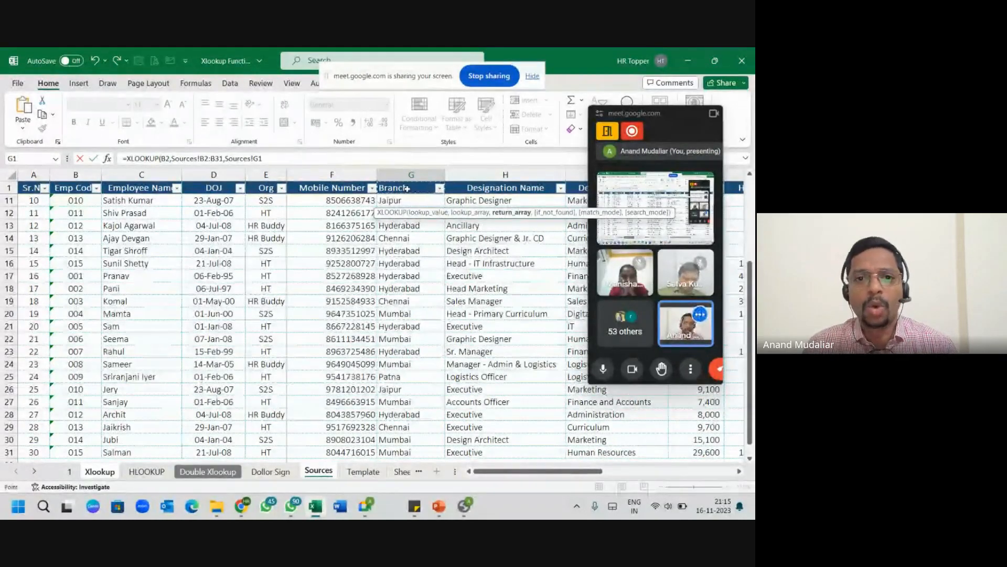
{"action": "key", "text": "Down"}
{"action": "key", "text": "ctrl+shift+Down"}
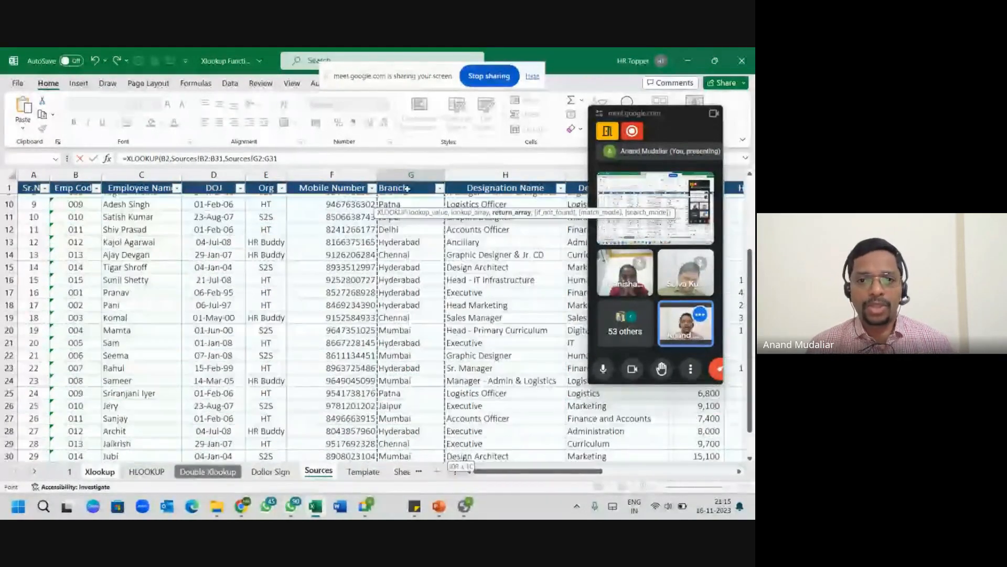
{"action": "key", "text": "F4"}
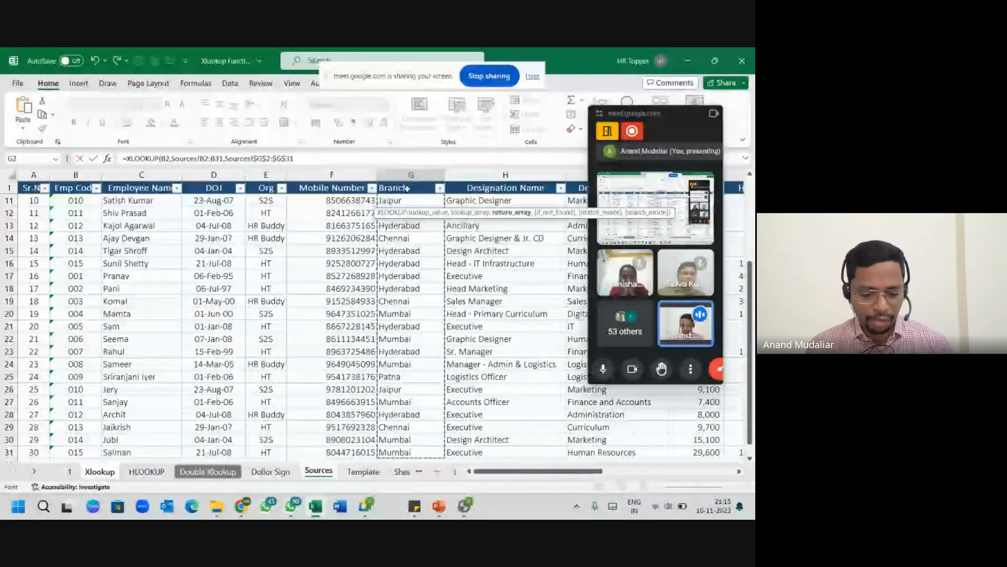
{"action": "key", "text": "Return"}
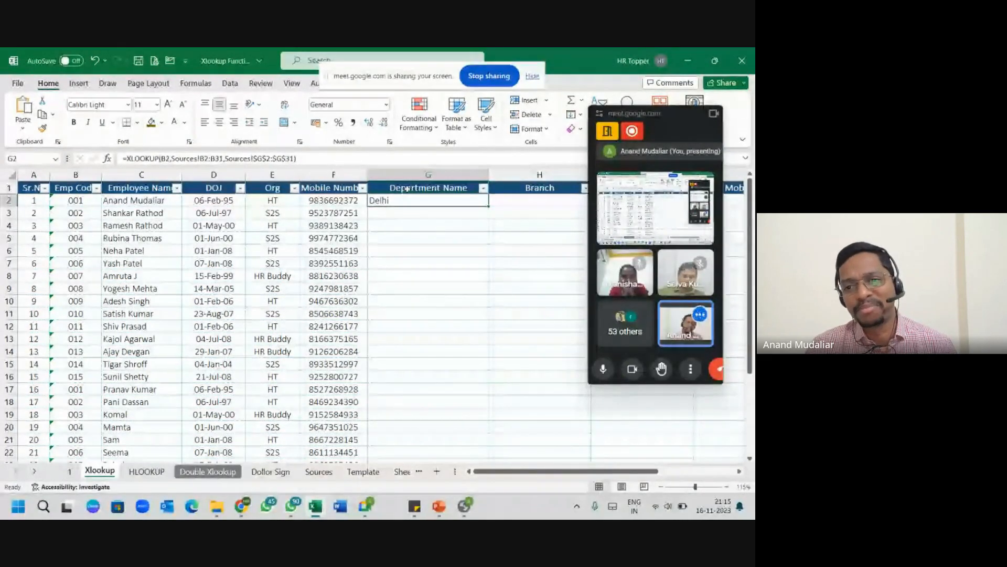
Start a VLOOKUP formula in G3 with the Emp Code in B3 as the lookup value.
{"action": "left_click", "coordinate": [420, 214]}
{"action": "type", "text": "=vl"}
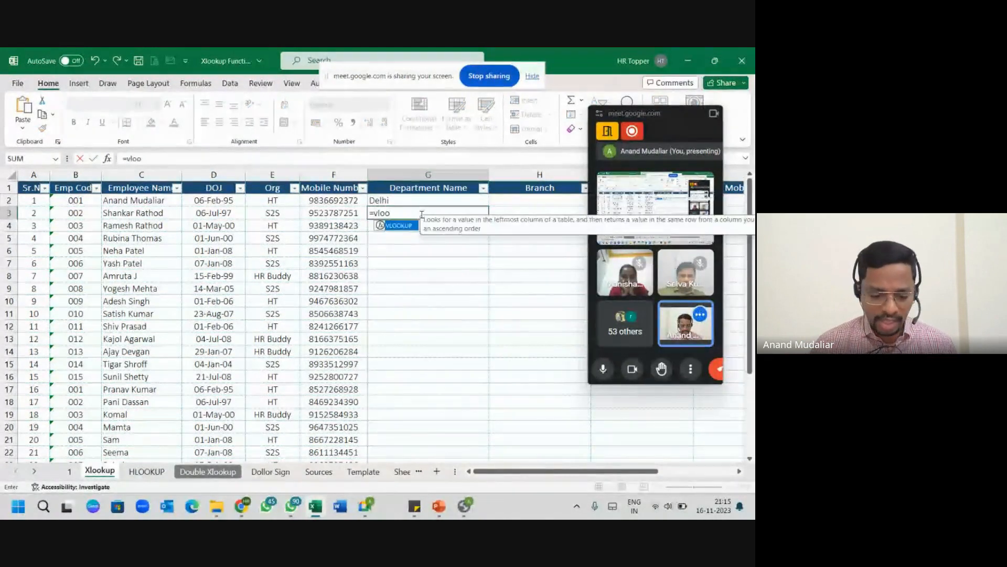
{"action": "type", "text": "oo"}
{"action": "key", "text": "Tab"}
{"action": "left_click", "coordinate": [84, 214]}
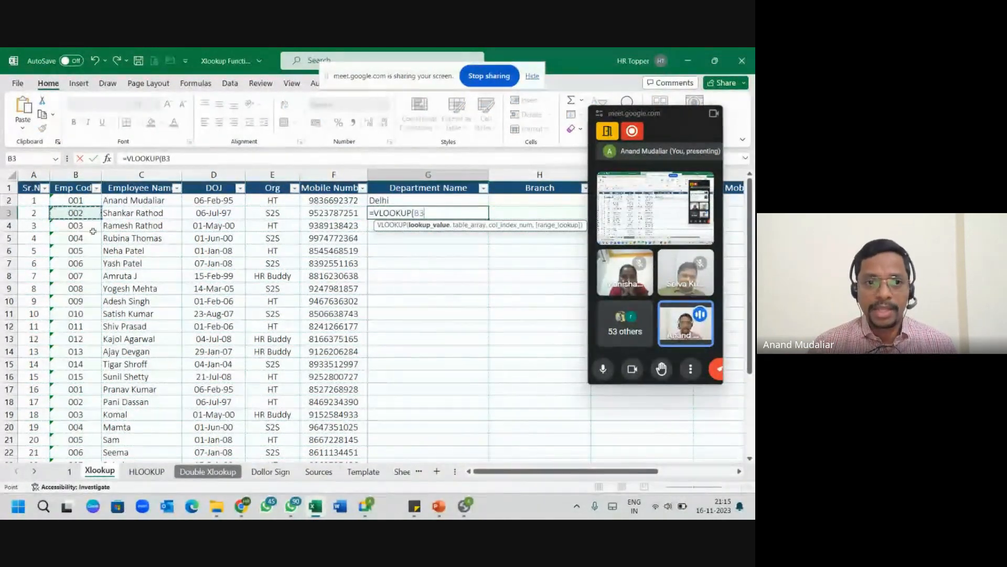
{"action": "type", "text": ","}
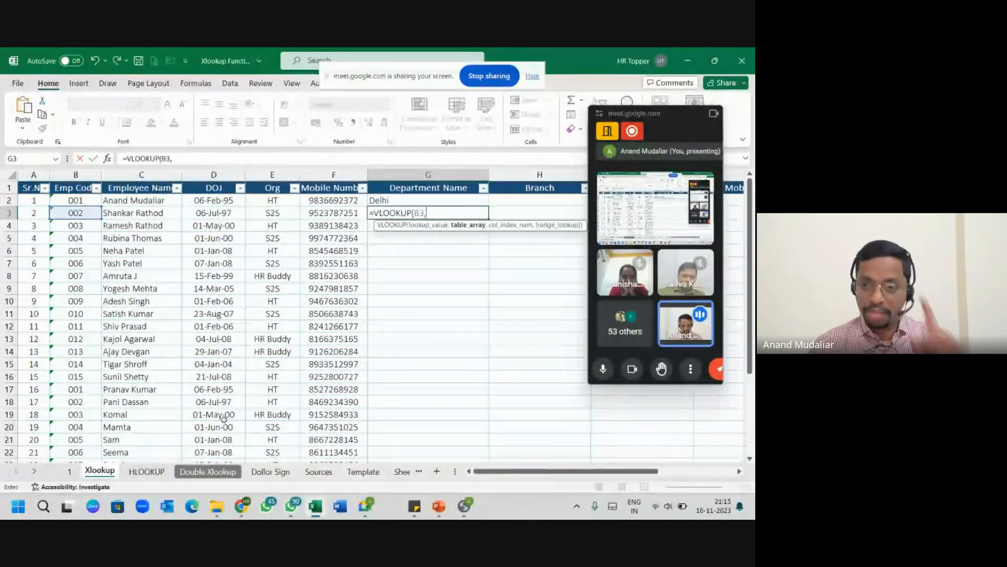
Set the VLOOKUP table array to Sources!B2:T31 and the column index to 5, and complete the formula in G3.
{"action": "left_click", "coordinate": [319, 471]}
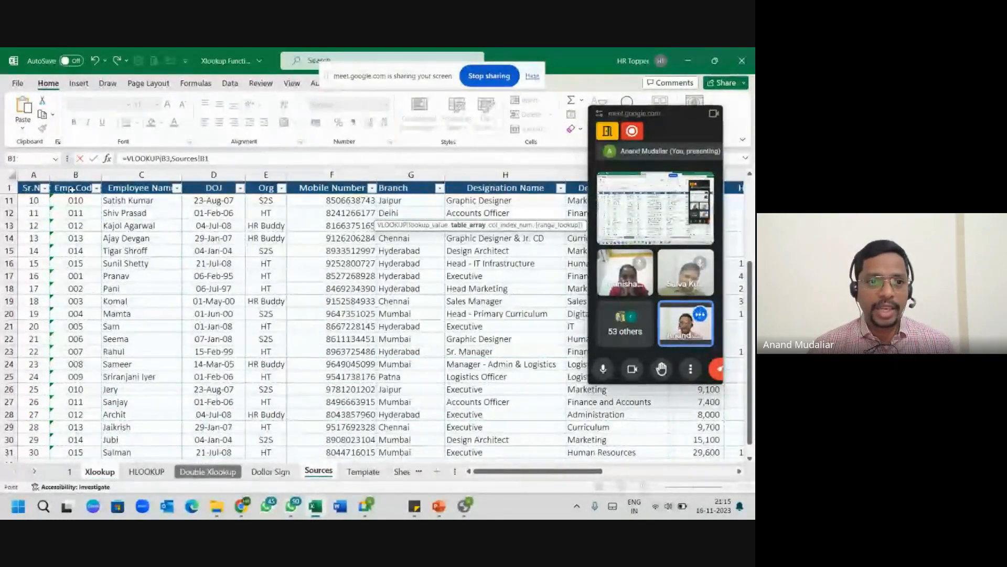
{"action": "key", "text": "Down"}
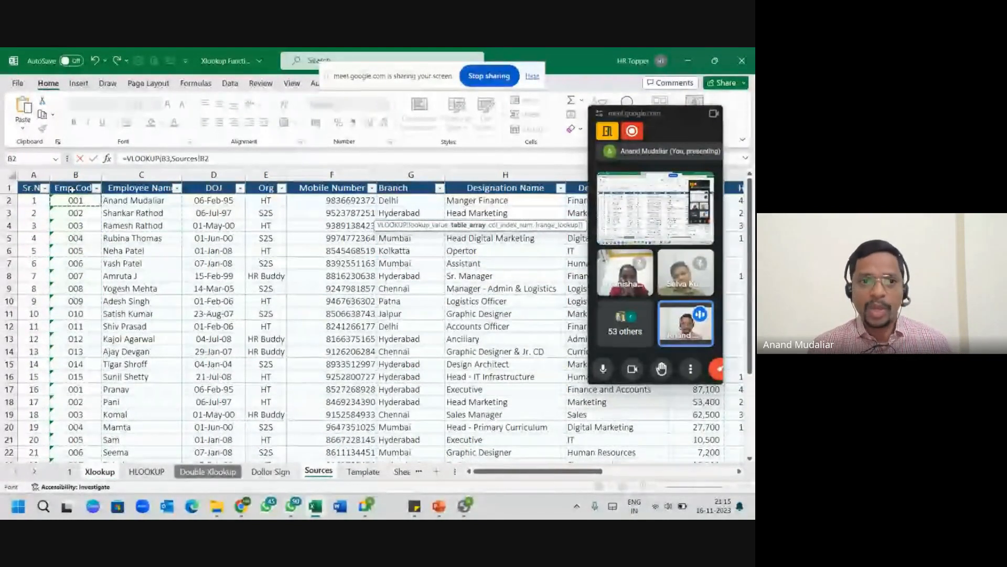
{"action": "key", "text": "ctrl+shift+Down"}
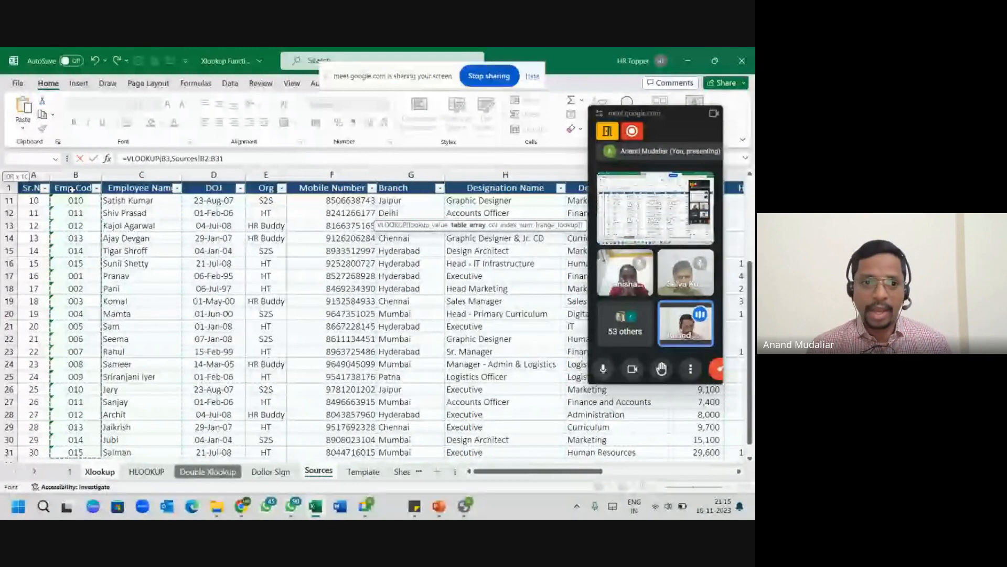
{"action": "key", "text": "ctrl+shift+Right"}
{"action": "type", "text": ","}
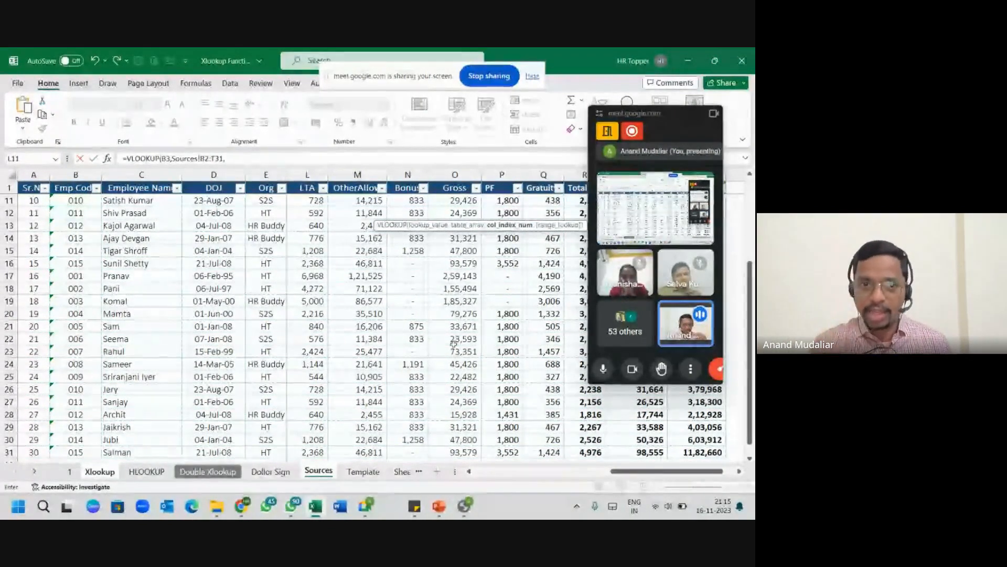
{"action": "type", "text": "5"}
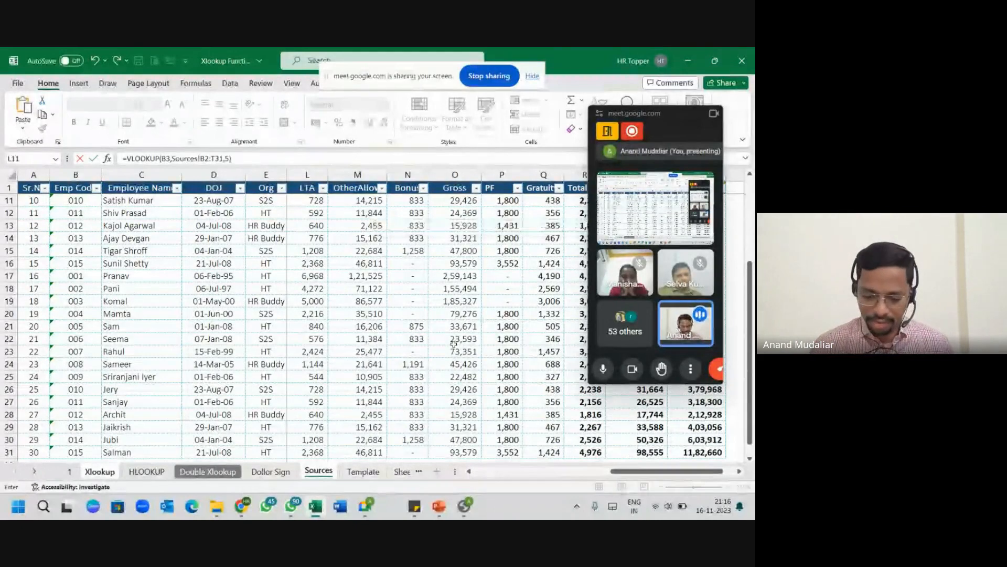
{"action": "key", "text": "Return"}
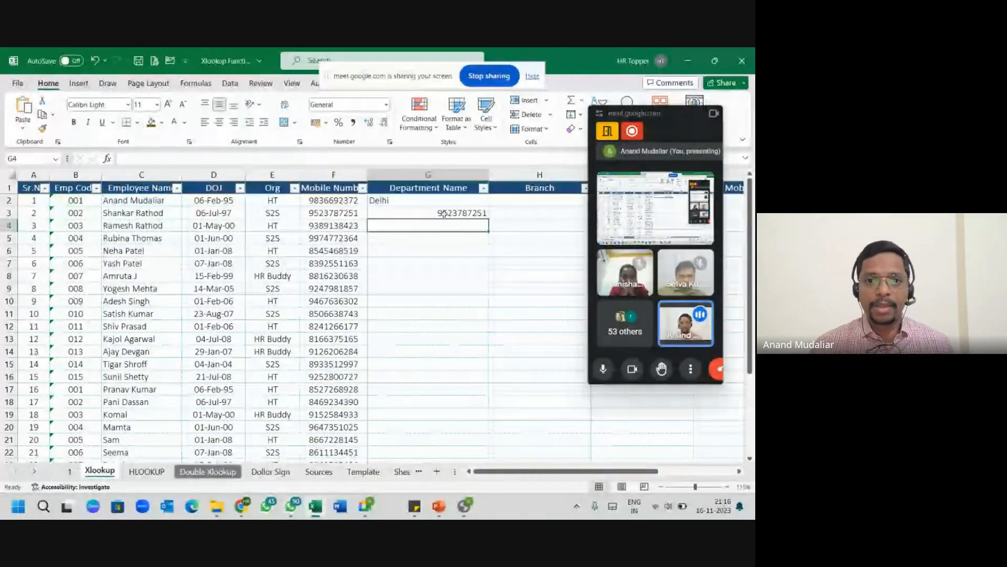
Clear the VLOOKUP formula from G3 and the XLOOKUP formula from G2.
{"action": "left_click", "coordinate": [444, 214]}
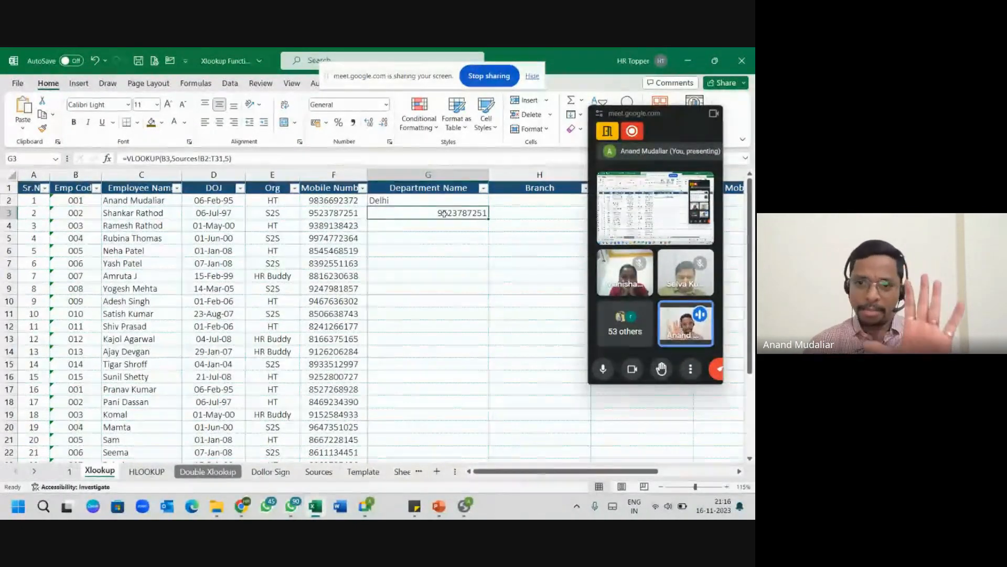
{"action": "key", "text": "Delete"}
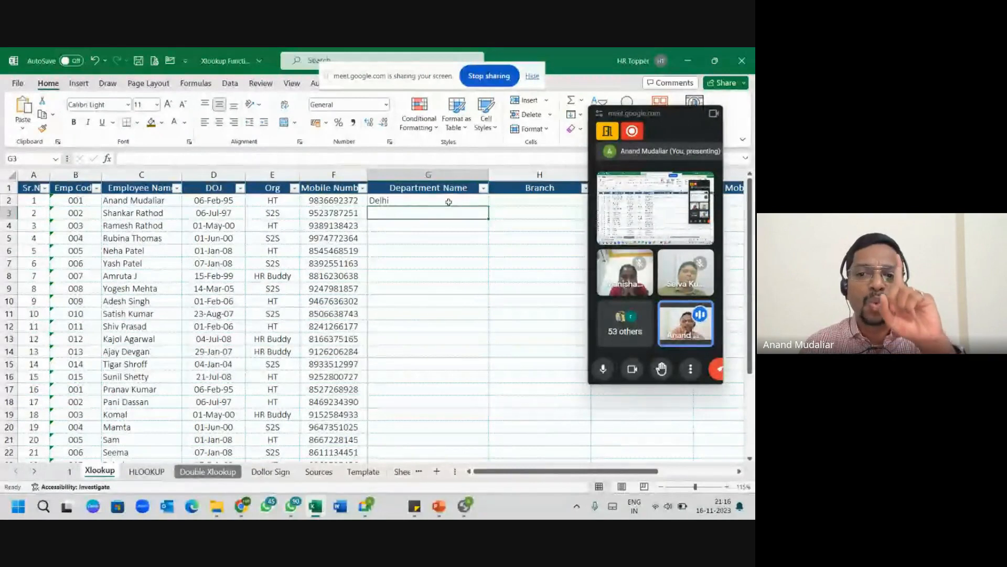
{"action": "left_click", "coordinate": [448, 202]}
{"action": "key", "text": "Delete"}
Start an XLOOKUP formula in G2 with lookup value B2 and the absolute Emp Code range Sources!$B$2:$B$31 as the lookup array.
{"action": "type", "text": "=xlo"}
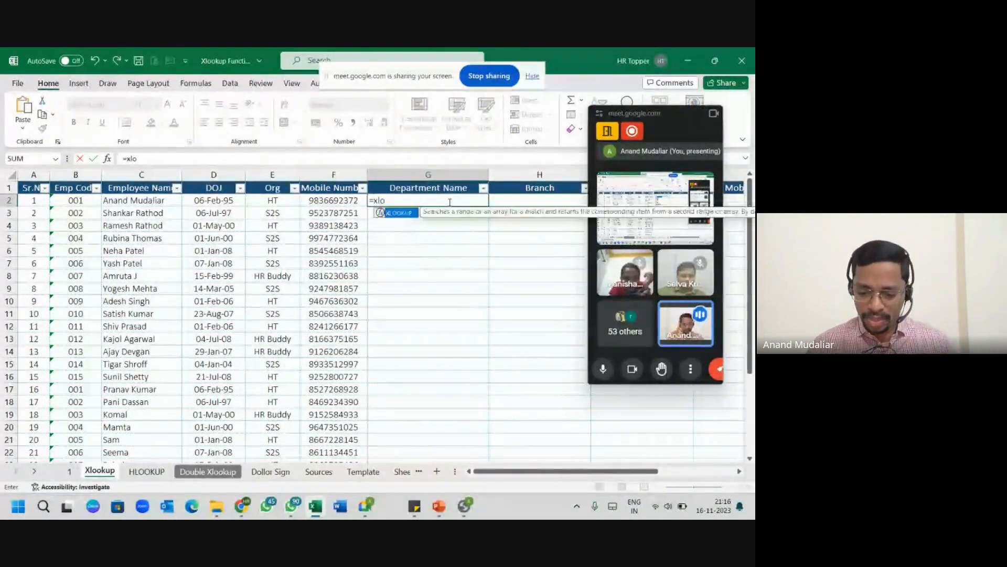
{"action": "key", "text": "Tab"}
{"action": "left_click", "coordinate": [74, 202]}
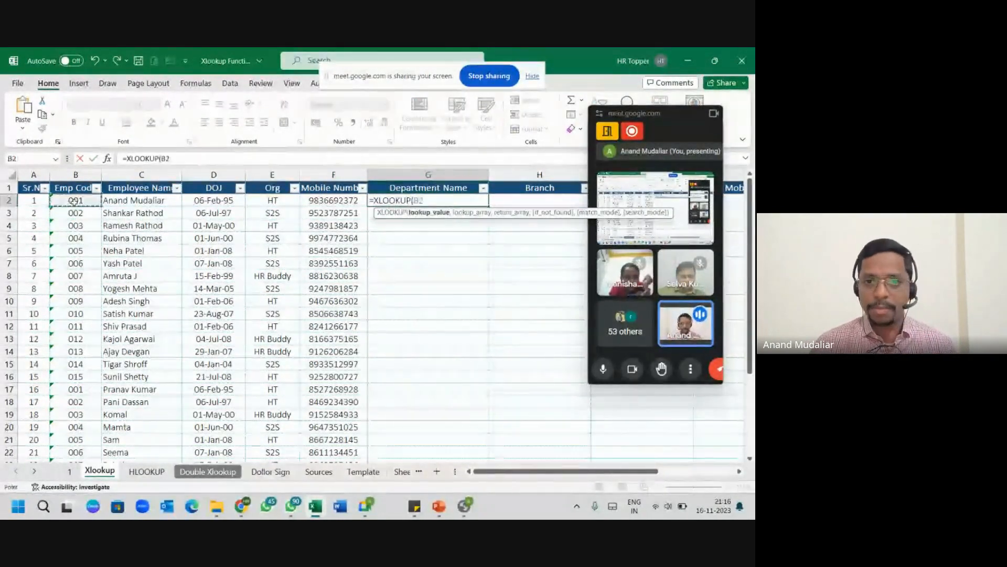
{"action": "type", "text": ","}
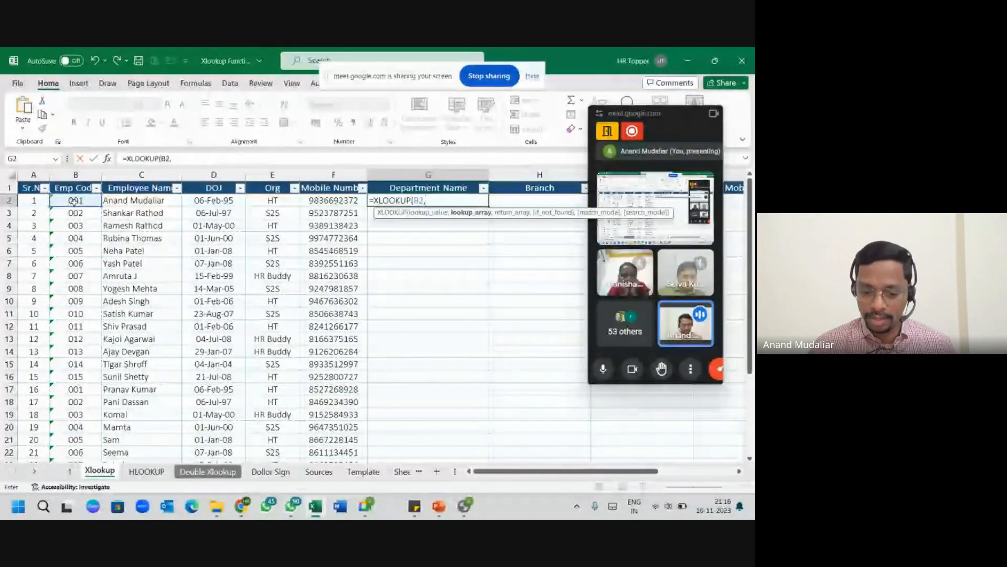
{"action": "left_click", "coordinate": [331, 472]}
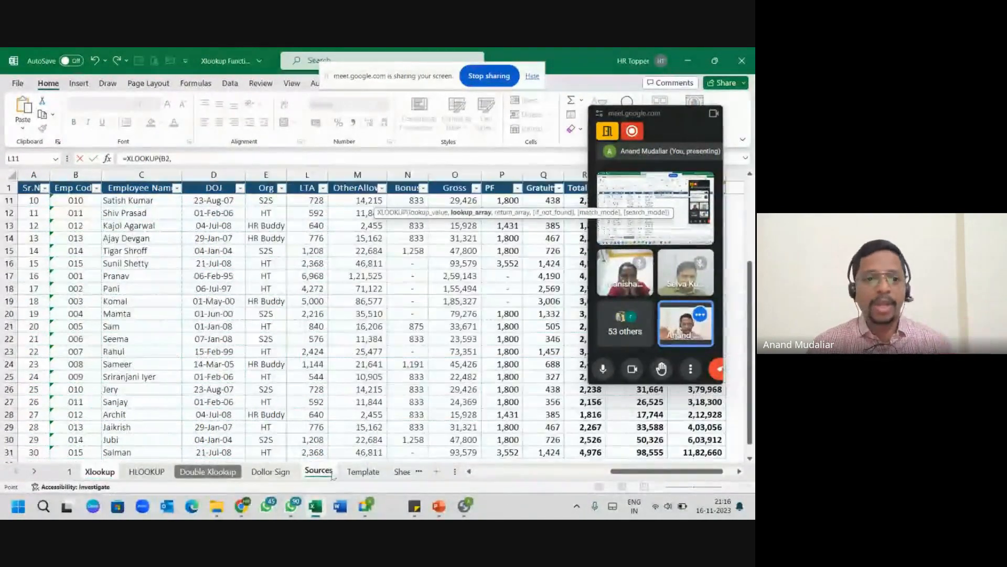
{"action": "left_click", "coordinate": [71, 190]}
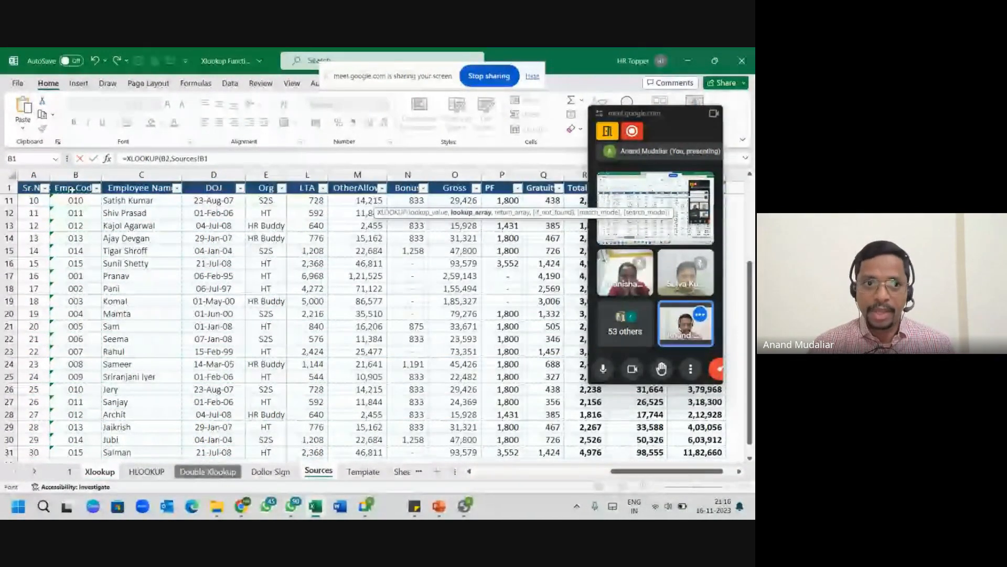
{"action": "key", "text": "Down"}
{"action": "key", "text": "ctrl+shift+Down"}
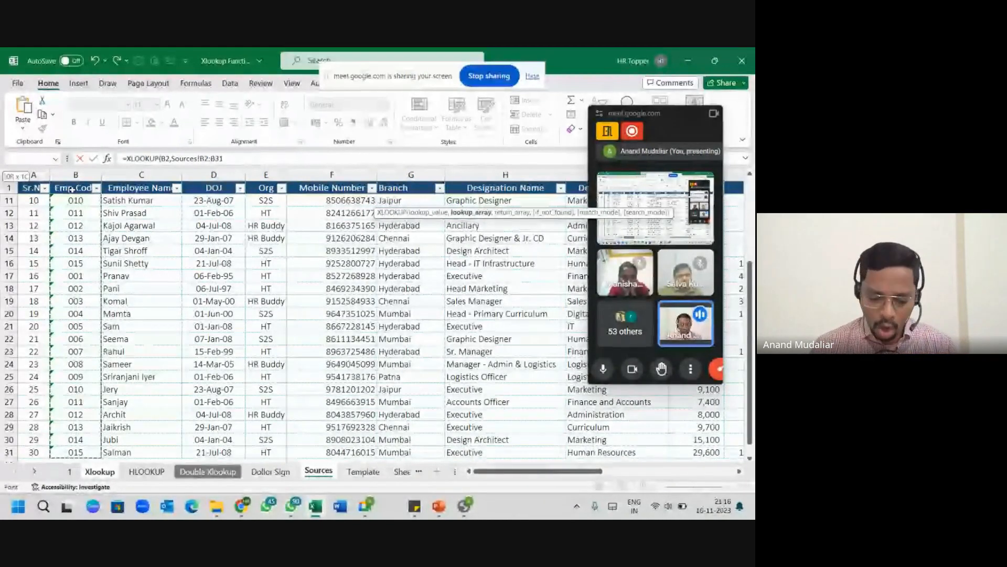
{"action": "key", "text": "F4"}
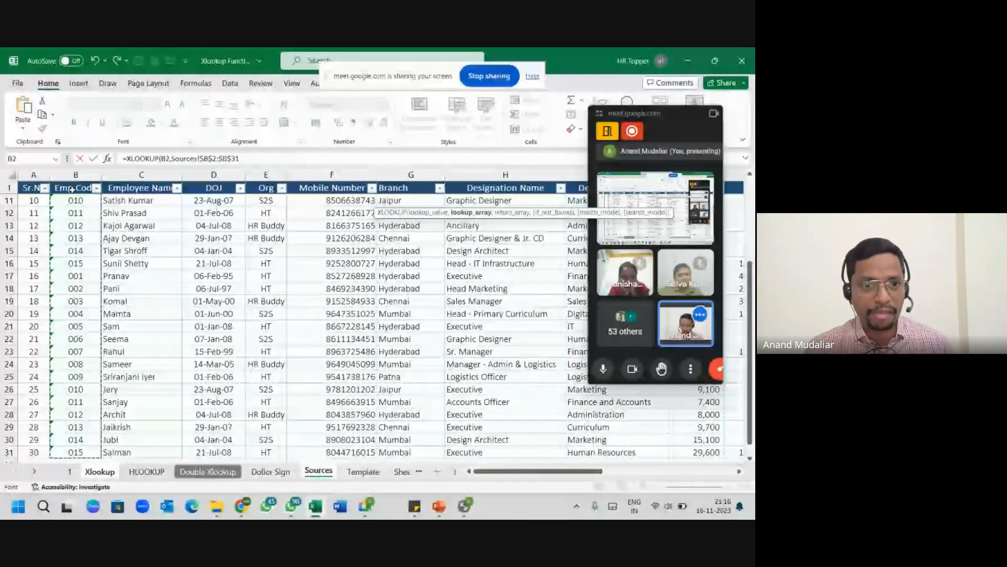
{"action": "type", "text": ","}
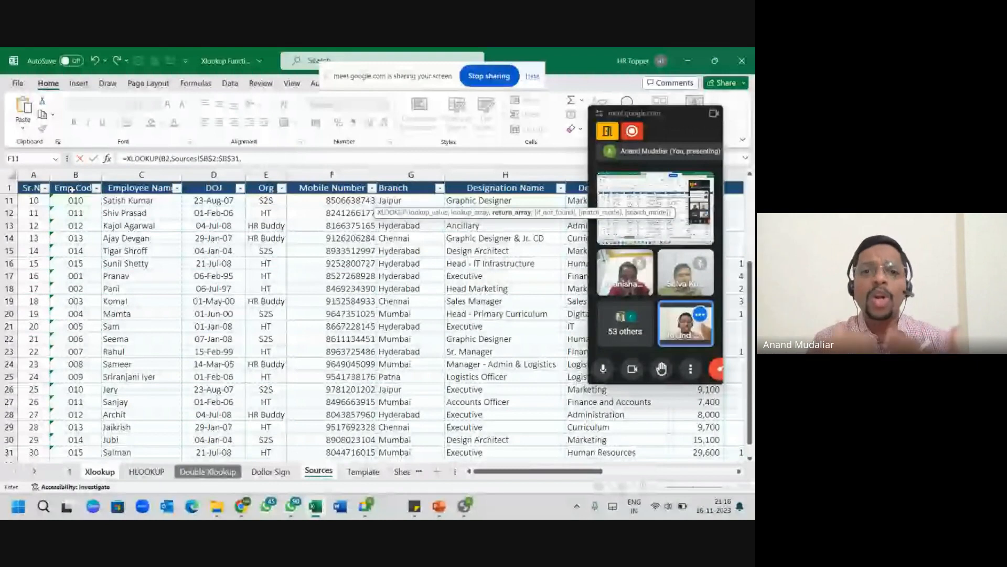
Set the return array to the absolute Designation Name range Sources!$H$2:$H$31 and complete the XLOOKUP formula in G2.
{"action": "left_click", "coordinate": [492, 189]}
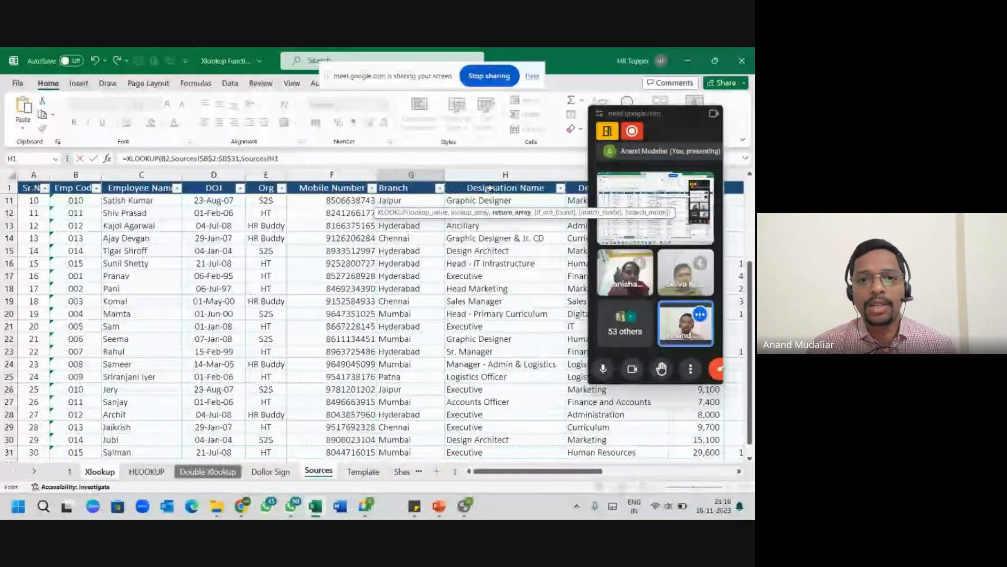
{"action": "key", "text": "Down"}
{"action": "key", "text": "ctrl+shift+Down"}
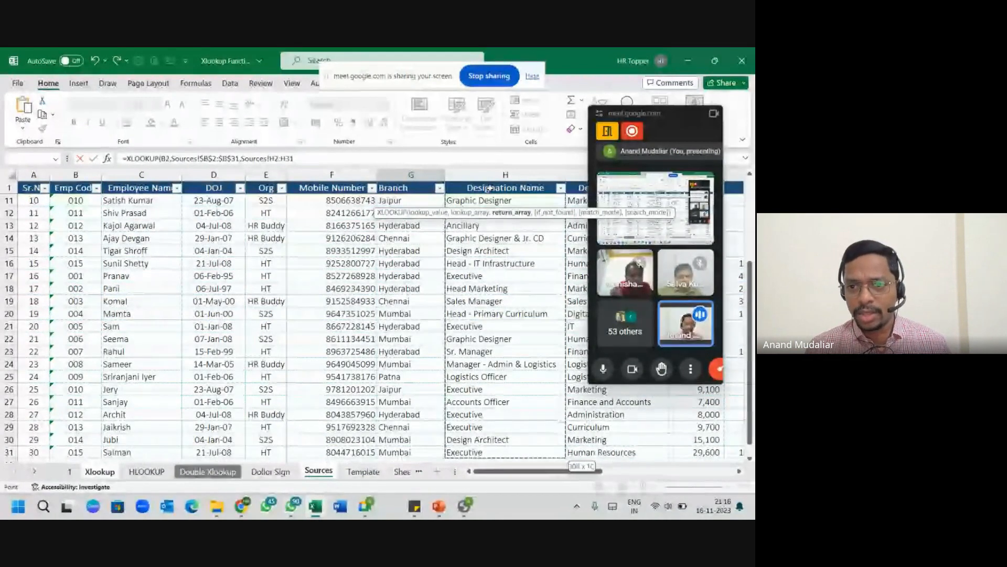
{"action": "key", "text": "F4"}
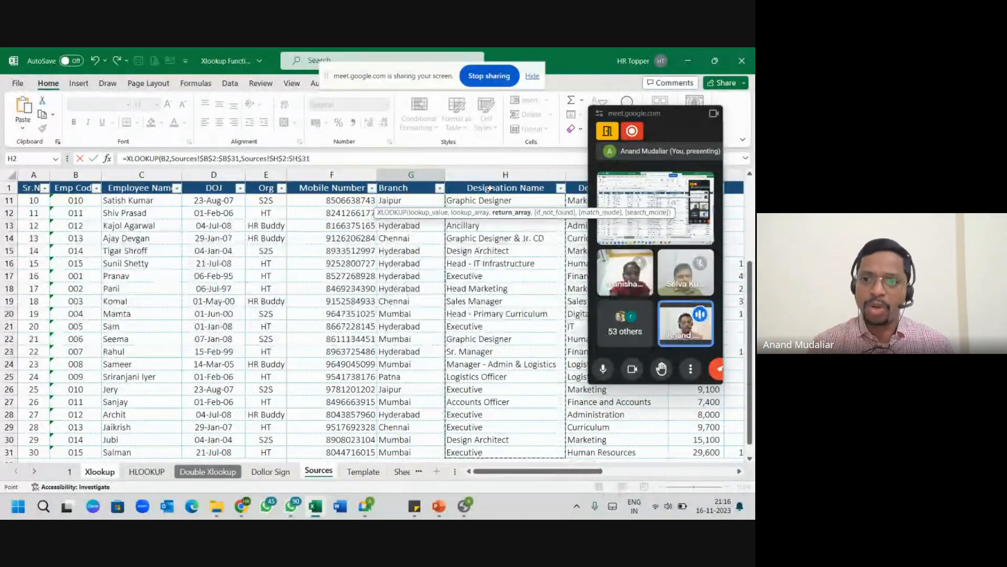
{"action": "key", "text": "Return"}
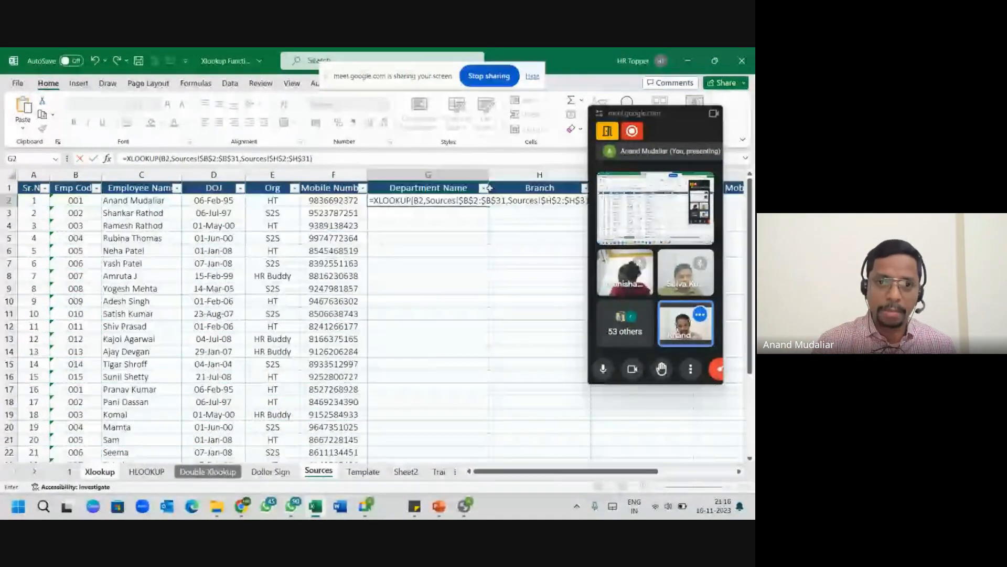
Fill the XLOOKUP formula from G2 down the Department Name column to G31.
{"action": "left_click_drag", "start_coordinate": [438, 202], "coordinate": [439, 392]}
{"action": "scroll", "coordinate": [439, 391], "scroll_direction": "down", "scroll_amount": 3}
{"action": "scroll", "coordinate": [428, 405], "scroll_direction": "up", "scroll_amount": 3}
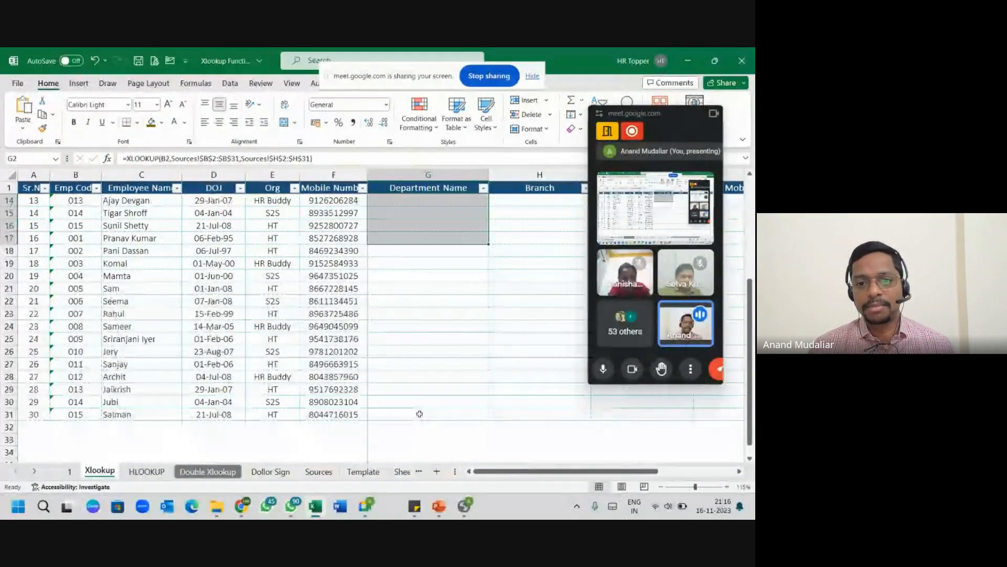
{"action": "left_click", "coordinate": [419, 414], "text": "shift"}
{"action": "key", "text": "ctrl+d"}
{"action": "scroll", "coordinate": [437, 353], "scroll_direction": "up", "scroll_amount": 4}
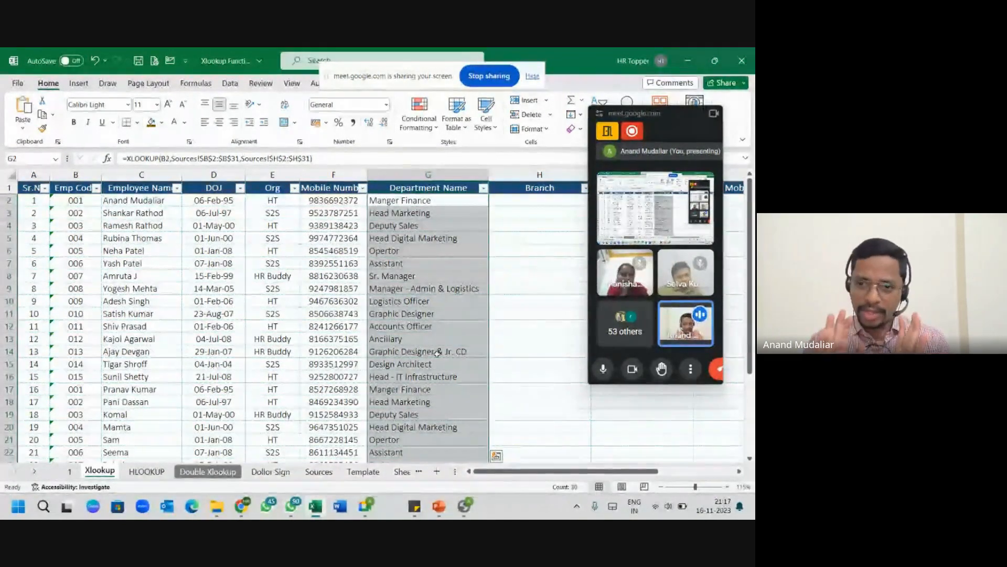
Clear the filled formulas from G2:G31 and unpin the shared presentation in the meeting window.
{"action": "key", "text": "Delete"}
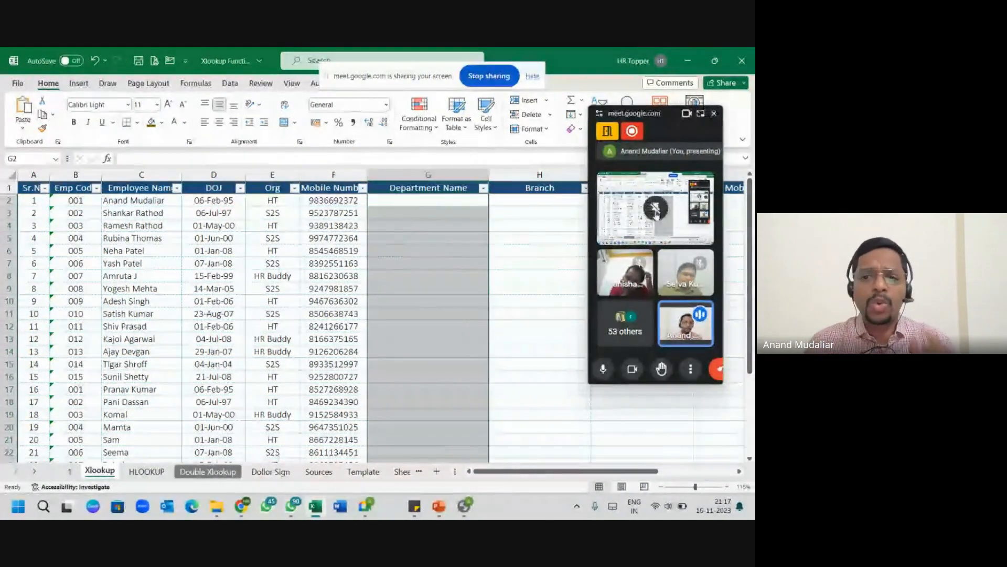
{"action": "left_click", "coordinate": [655, 209]}
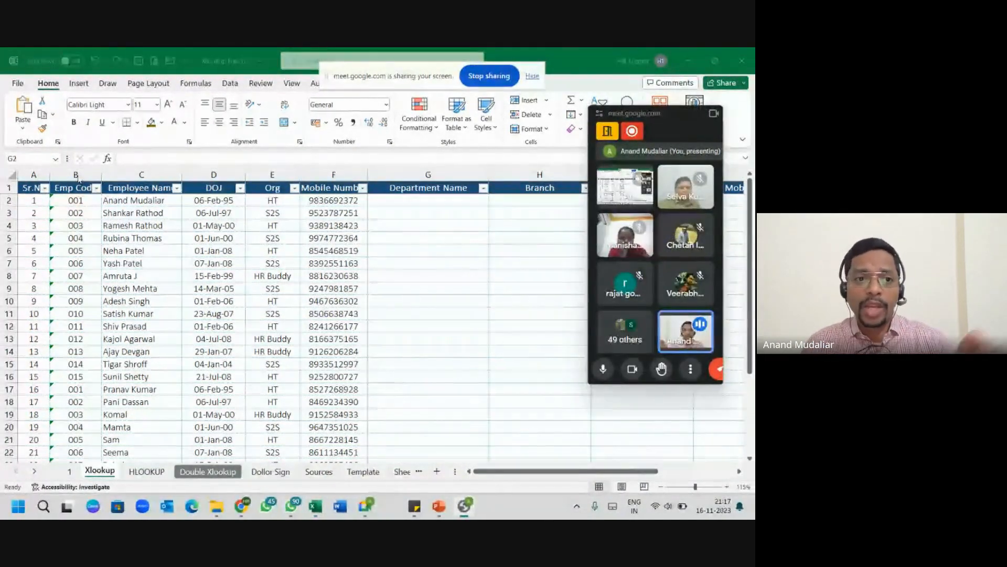
{"action": "left_click", "coordinate": [318, 471]}
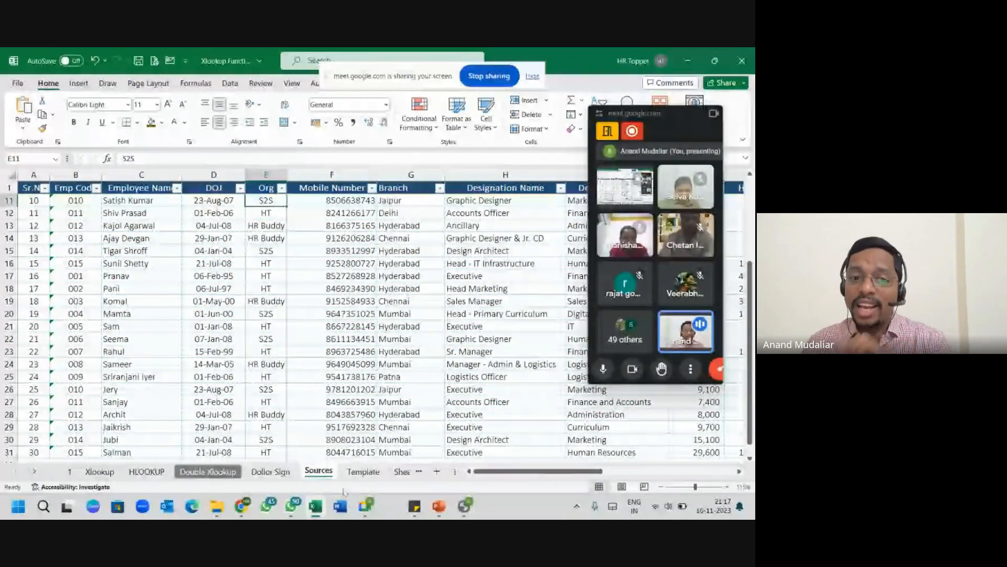
{"action": "left_click", "coordinate": [94, 472]}
Start an XLOOKUP formula in G2 with lookup value F2 and the absolute Mobile Number range Sources!$F$2:$F$31 as the lookup array.
{"action": "left_click", "coordinate": [422, 190]}
{"action": "left_click", "coordinate": [422, 196]}
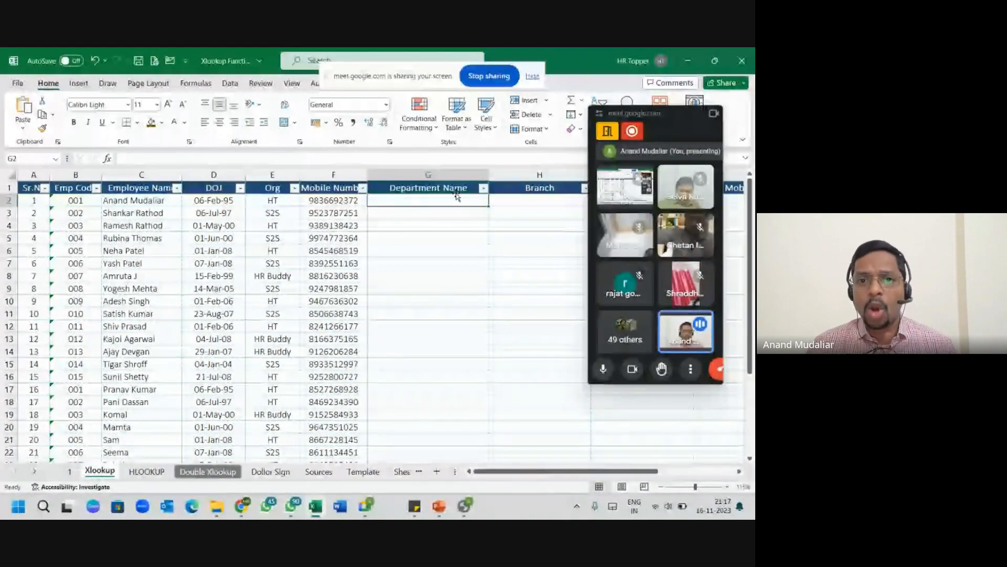
{"action": "type", "text": "=XLOOKUP("}
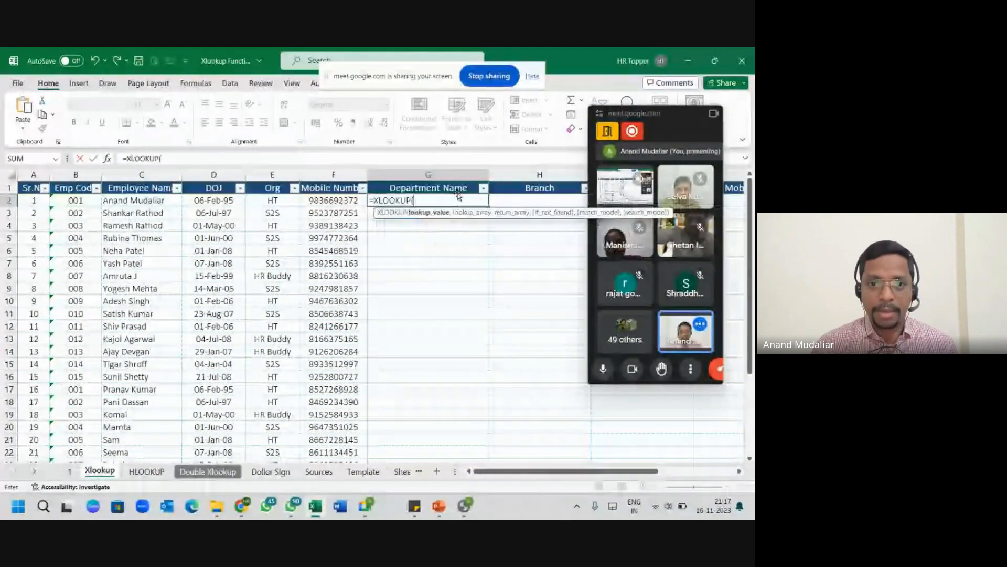
{"action": "left_click", "coordinate": [339, 202]}
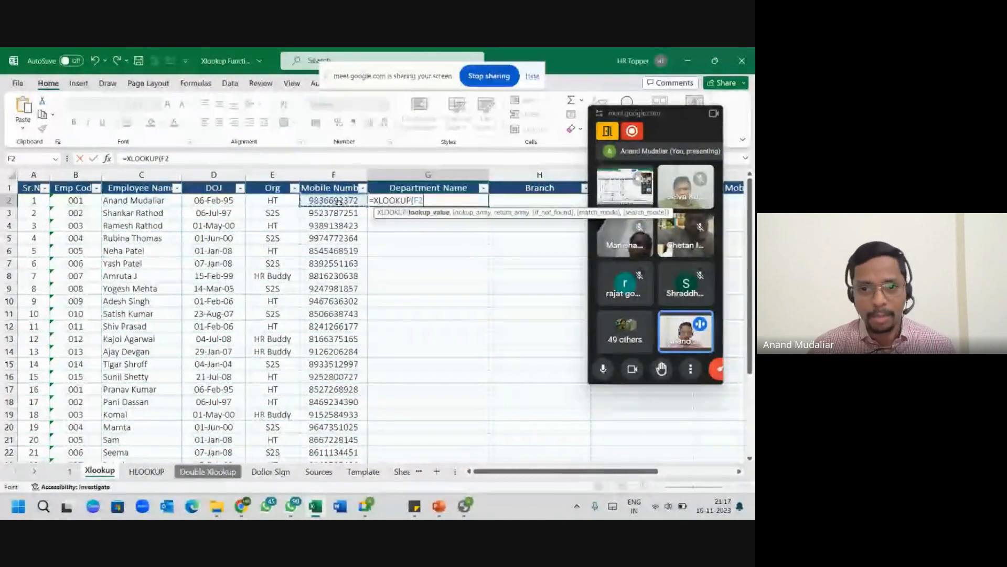
{"action": "type", "text": ","}
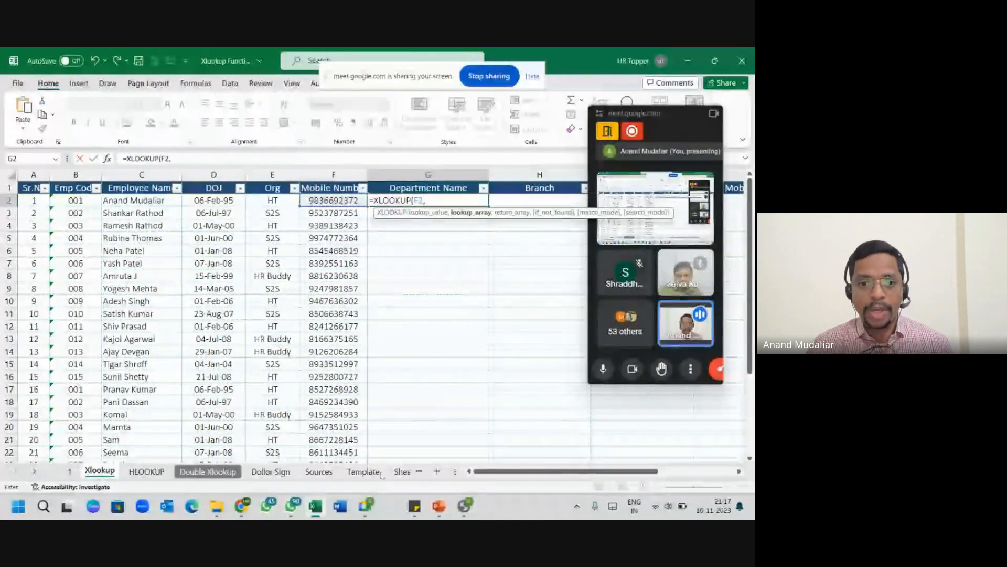
{"action": "left_click", "coordinate": [320, 472]}
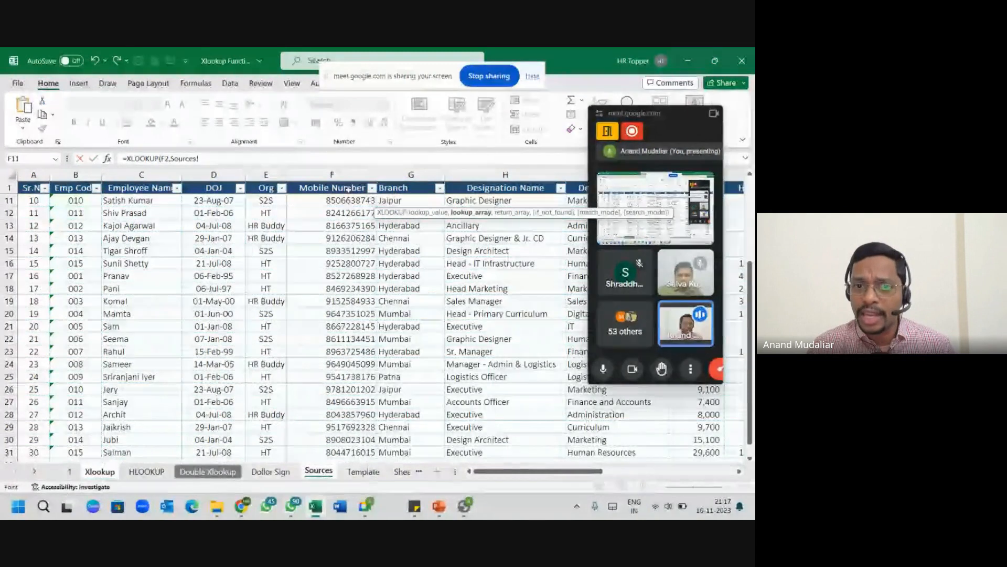
{"action": "left_click", "coordinate": [319, 187]}
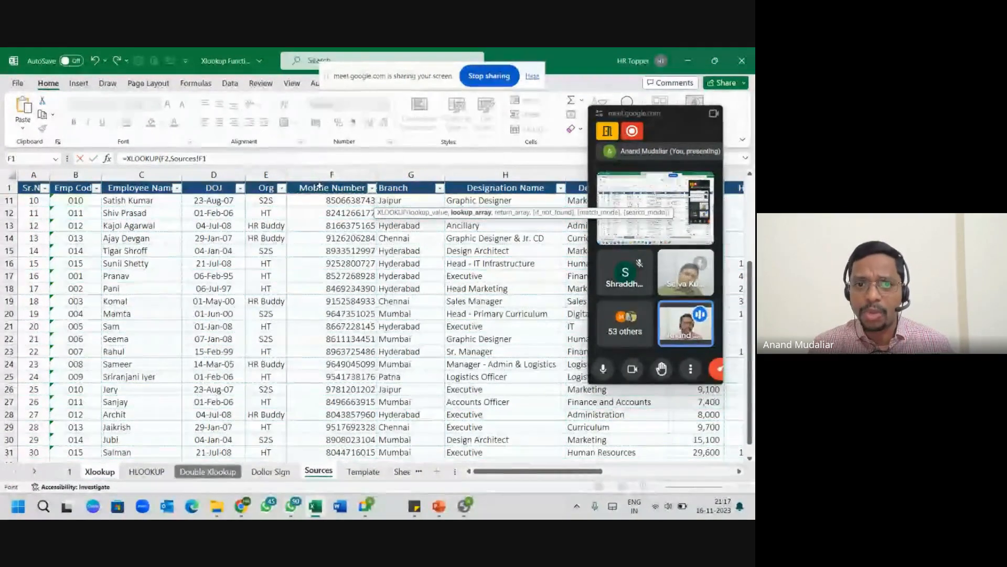
{"action": "key", "text": "Down"}
{"action": "key", "text": "ctrl+shift+Down"}
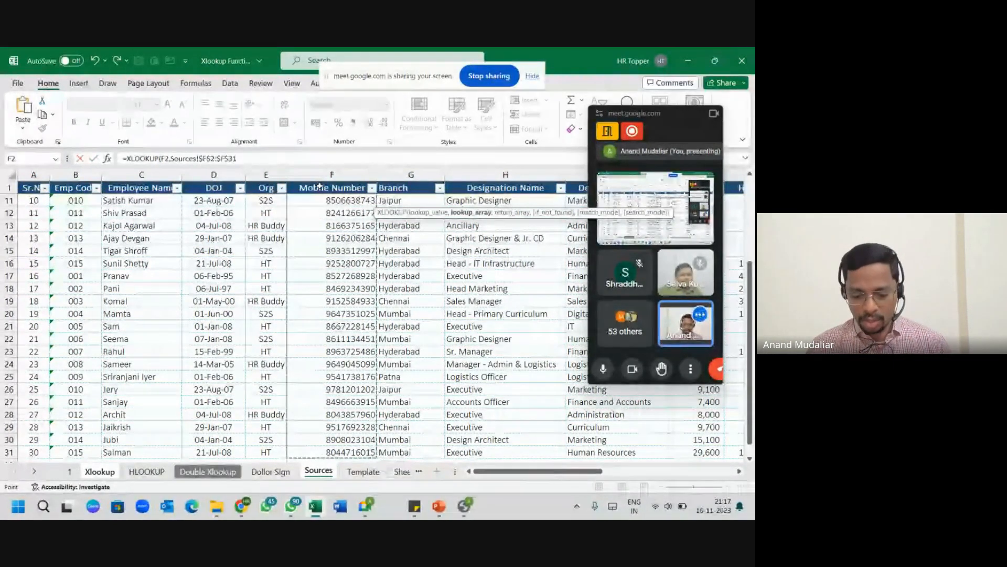
Set the return array to the absolute Employee Name range Sources!$C$2:$C$31 and complete the XLOOKUP formula in G2.
{"action": "type", "text": ",Sources!C1"}
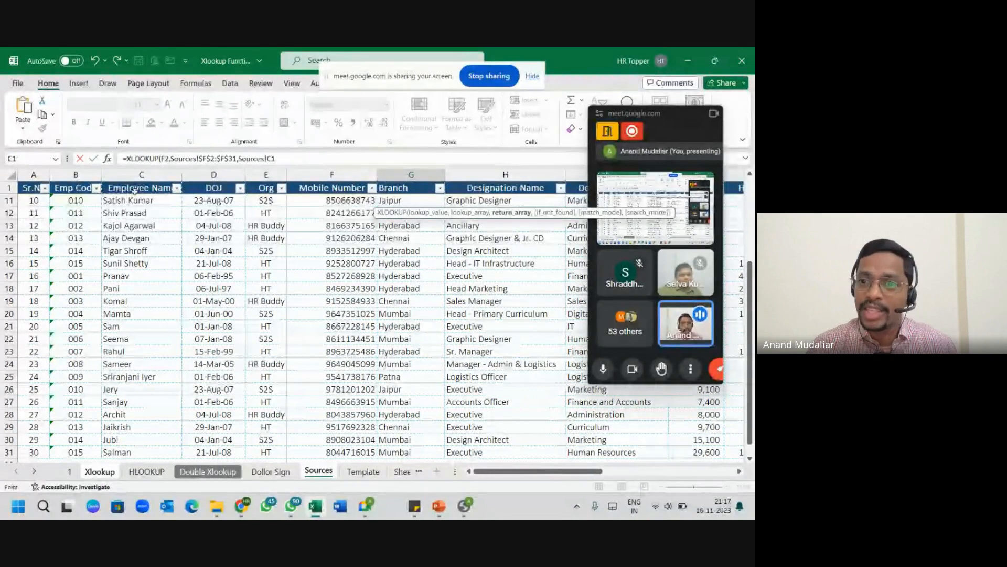
{"action": "key", "text": "Down"}
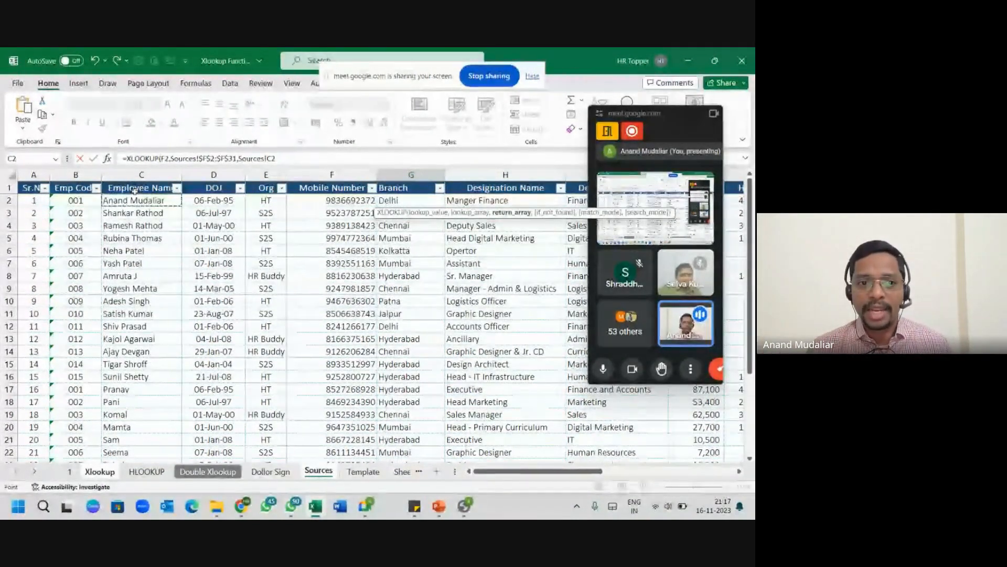
{"action": "key", "text": "ctrl+shift+Down"}
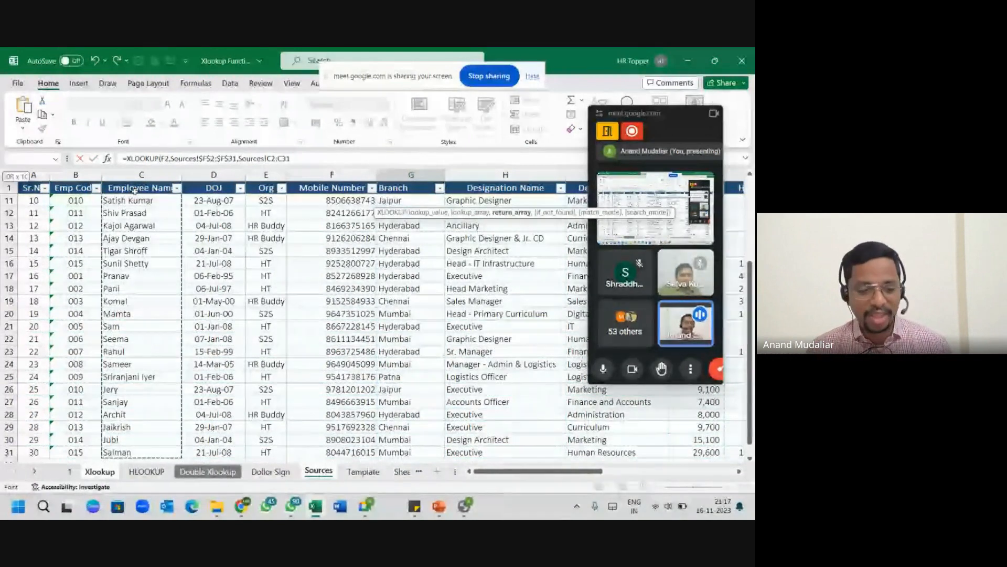
{"action": "key", "text": "F4"}
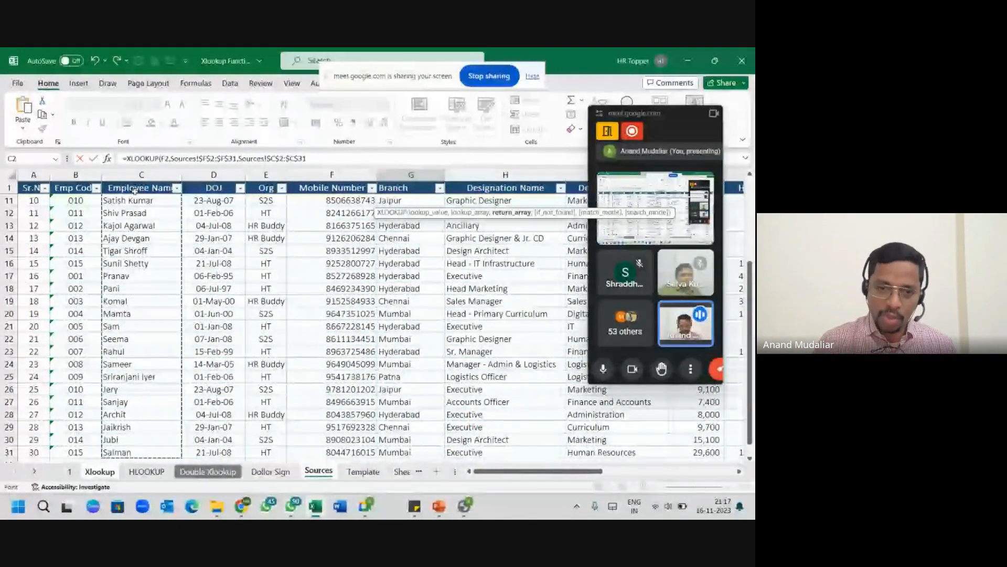
{"action": "key", "text": "Return"}
{"action": "key", "text": "Up"}
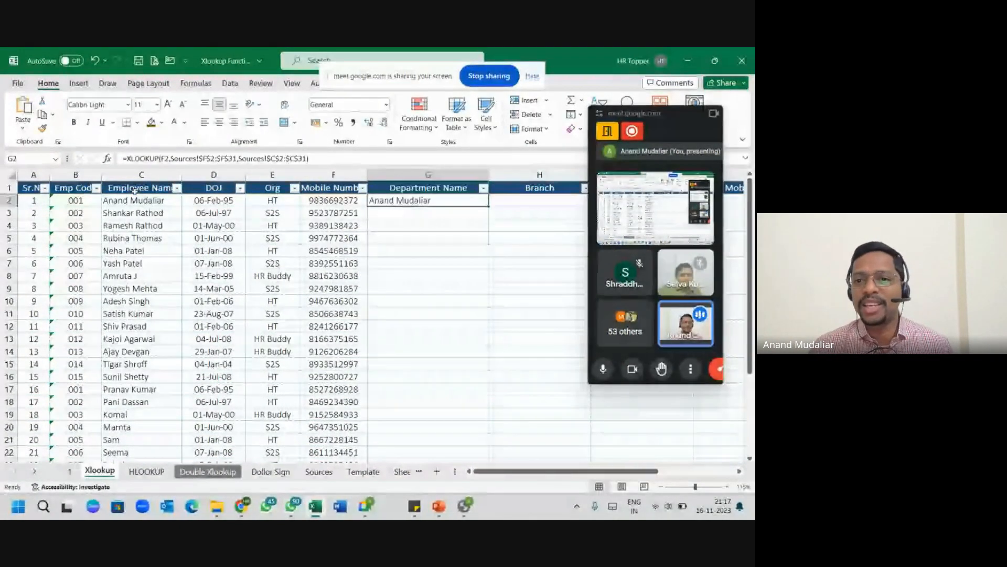
Fill the mobile-number XLOOKUP formula from G2 down to G31 and unpin the presentation in the meeting window.
{"action": "left_click", "coordinate": [463, 399], "text": "shift"}
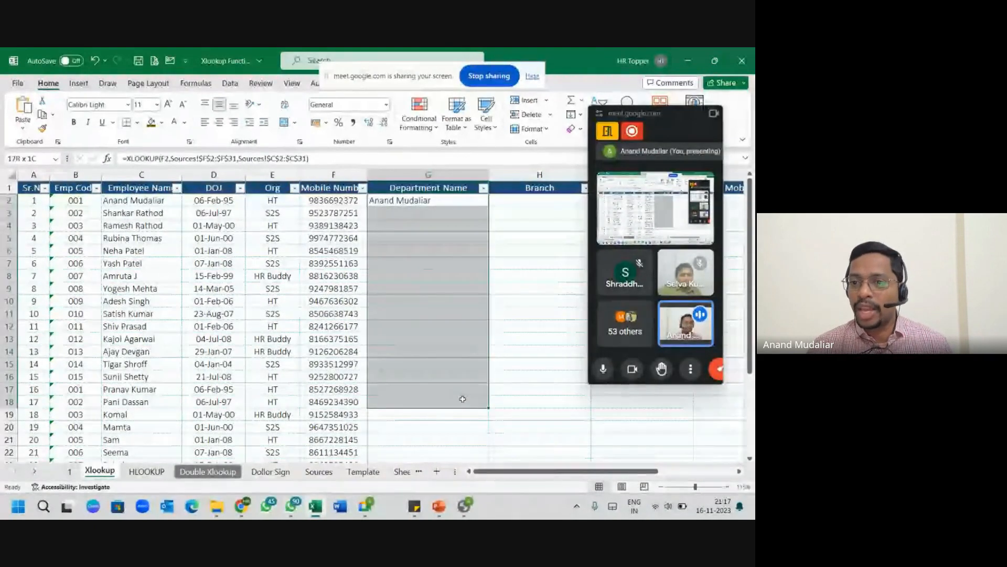
{"action": "key", "text": "ctrl+d"}
{"action": "scroll", "coordinate": [460, 401], "scroll_direction": "down", "scroll_amount": 2}
{"action": "scroll", "coordinate": [460, 401], "scroll_direction": "down", "scroll_amount": 2}
{"action": "left_click", "coordinate": [445, 413], "text": "shift"}
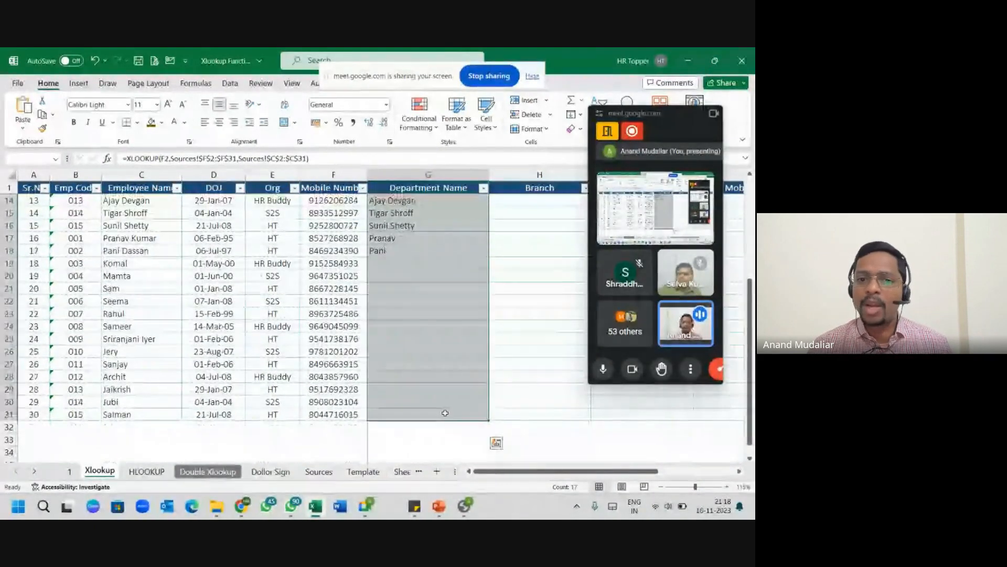
{"action": "key", "text": "ctrl+d"}
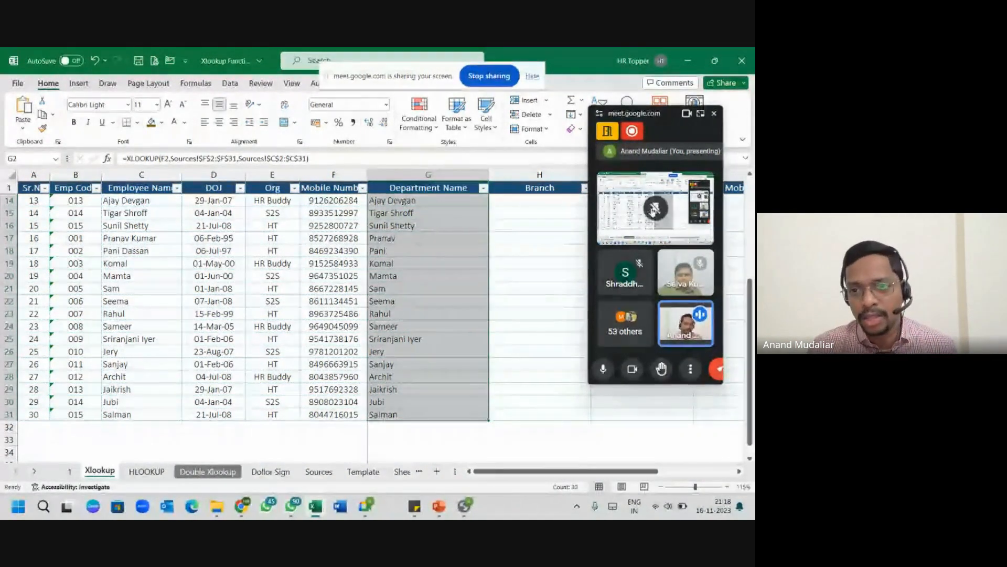
{"action": "left_click", "coordinate": [654, 208]}
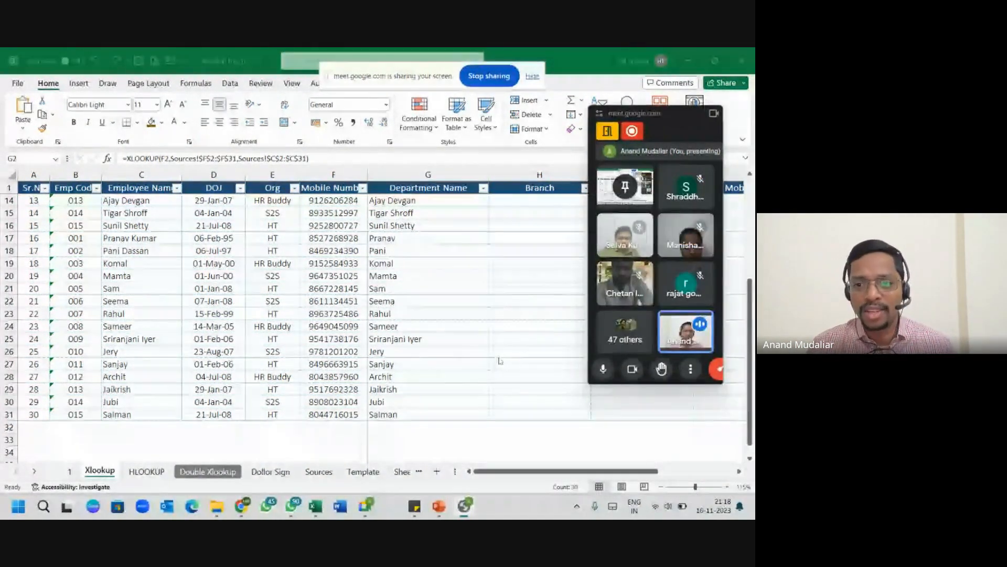
Start an XLOOKUP formula in H2 with lookup value F2 and the absolute Mobile Number range Sources!$F$2:$F$31 as the lookup array.
{"action": "left_click", "coordinate": [531, 190]}
{"action": "left_click", "coordinate": [531, 187]}
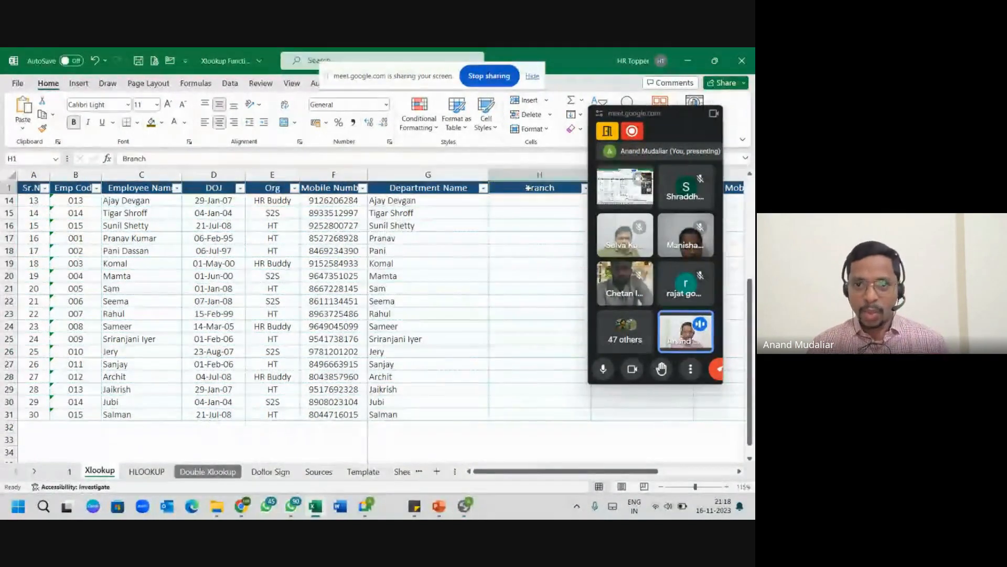
{"action": "key", "text": "Down"}
{"action": "type", "text": "=XLOOKUP("}
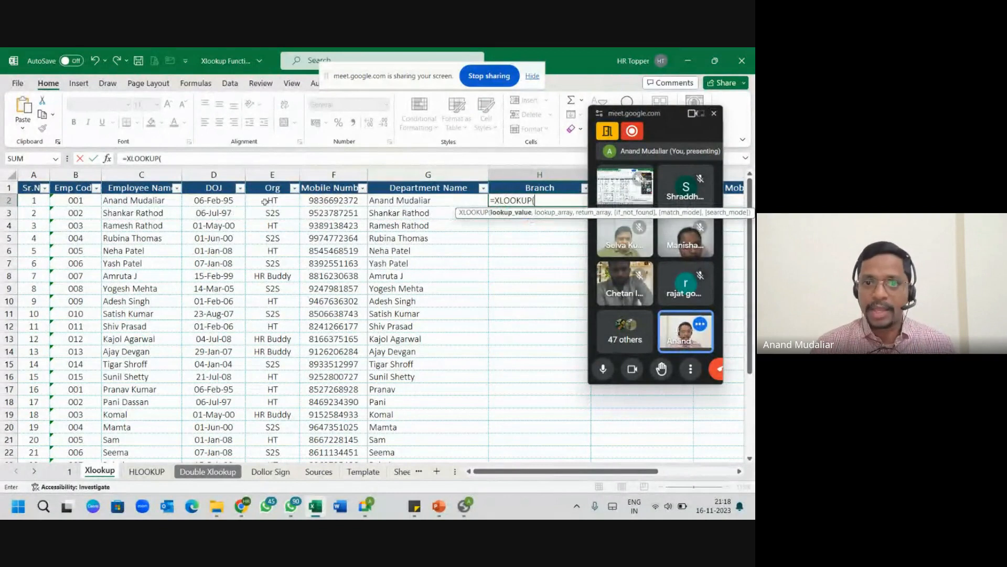
{"action": "left_click", "coordinate": [335, 200]}
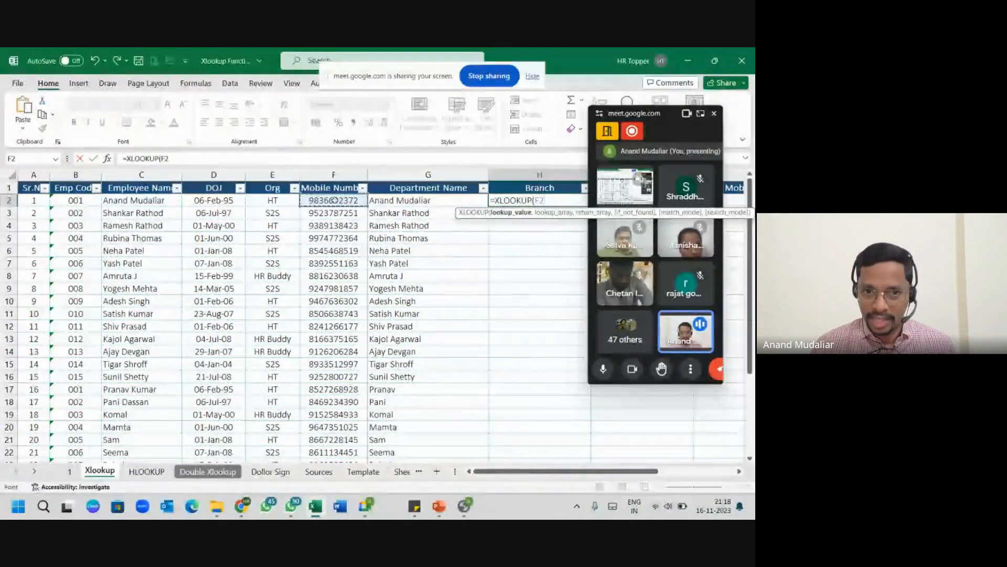
{"action": "type", "text": ","}
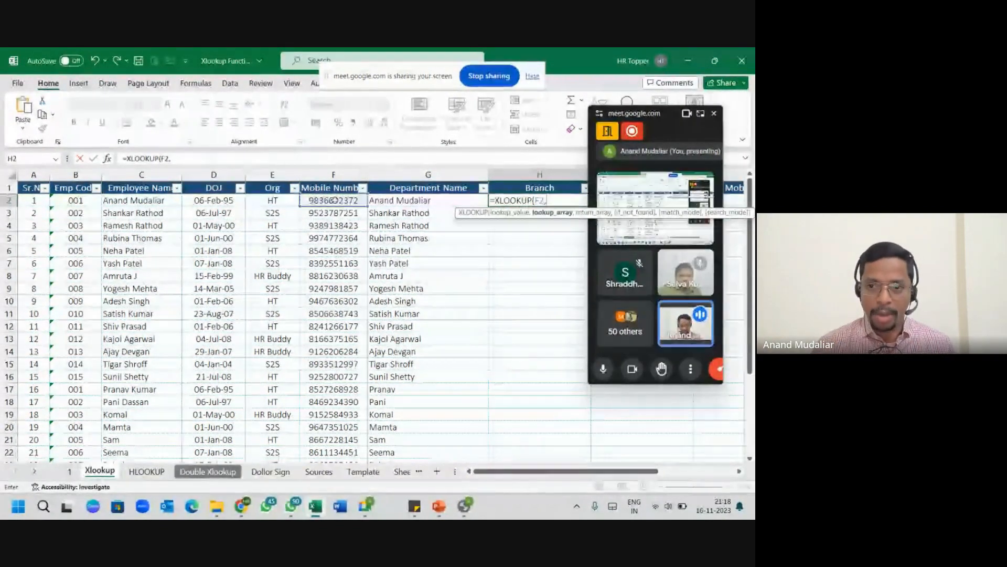
{"action": "left_click", "coordinate": [318, 472]}
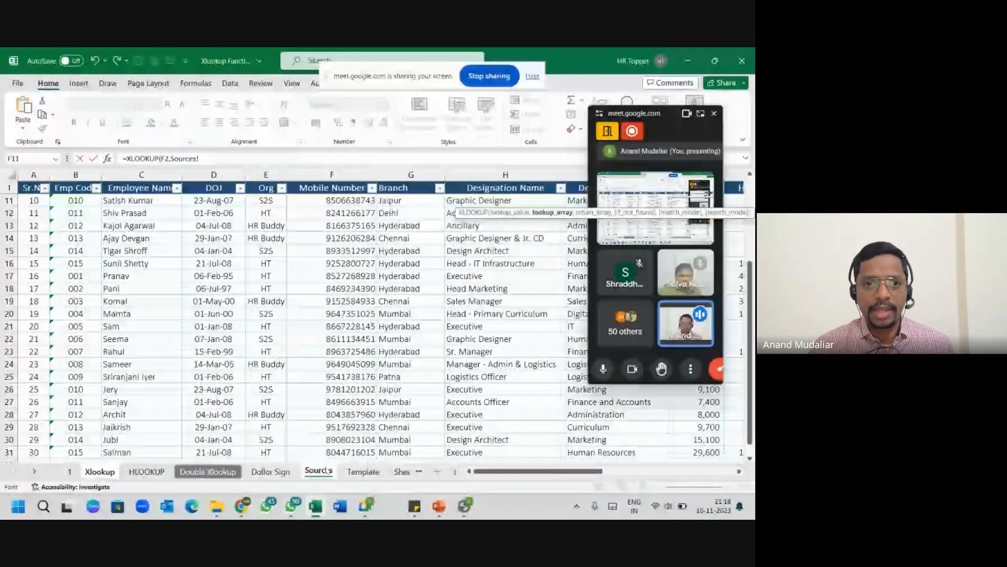
{"action": "left_click", "coordinate": [351, 183]}
{"action": "key", "text": "Down"}
{"action": "key", "text": "ctrl+shift+Down"}
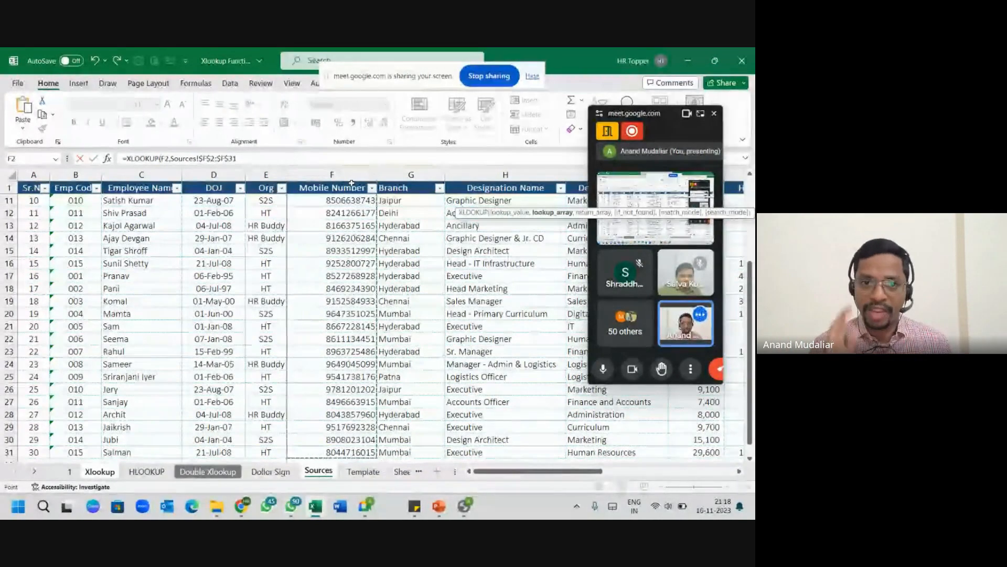
Set the return array to the absolute Designation Name range Sources!$H$2:$H$31 and complete the XLOOKUP formula in H2.
{"action": "type", "text": ",Sources!H1"}
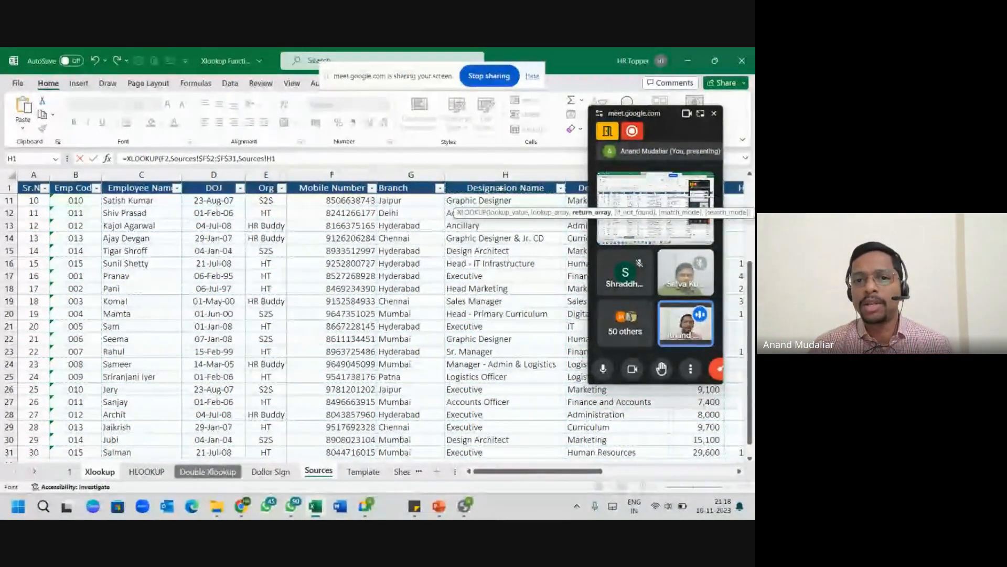
{"action": "key", "text": "Down"}
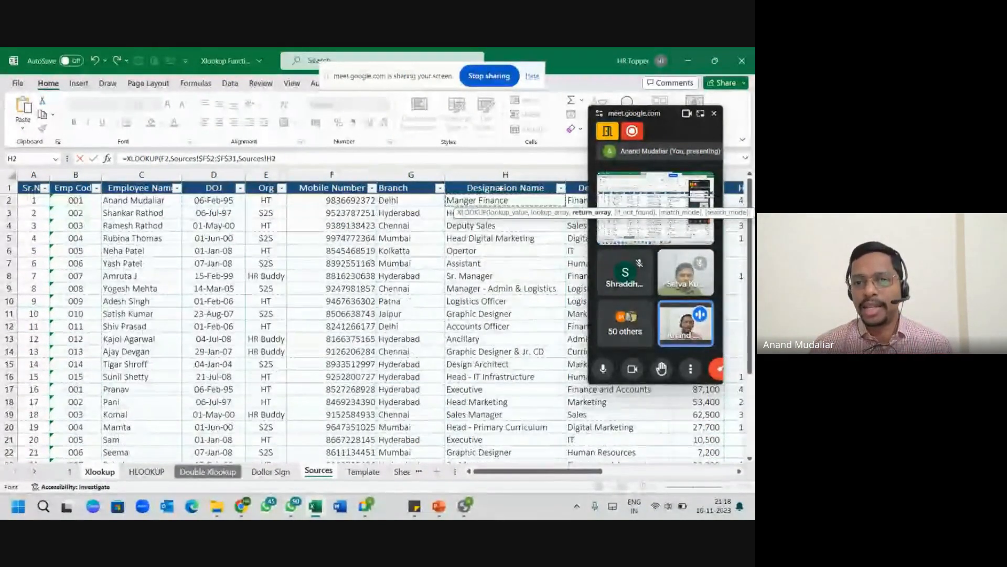
{"action": "key", "text": "ctrl+shift+Down"}
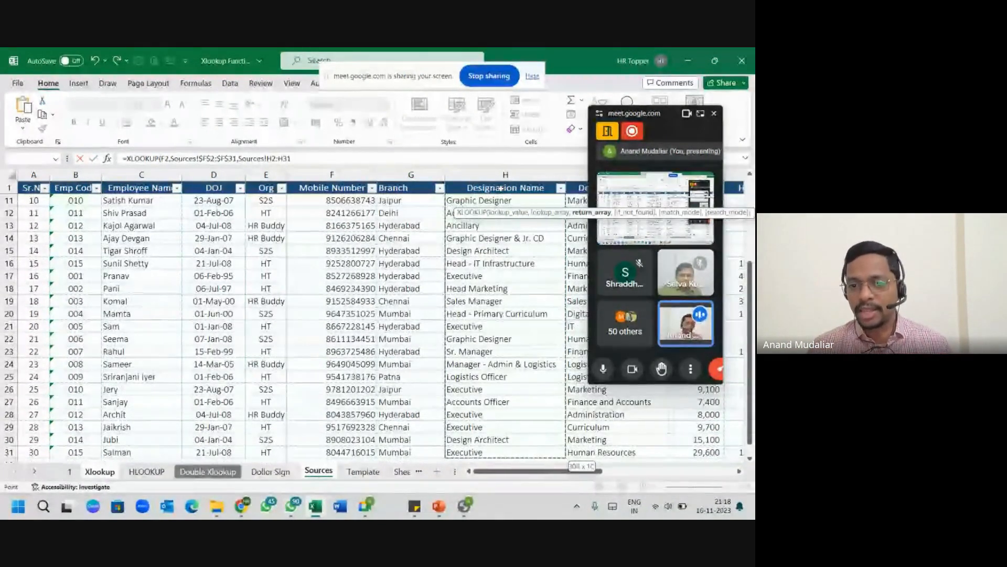
{"action": "key", "text": "F4"}
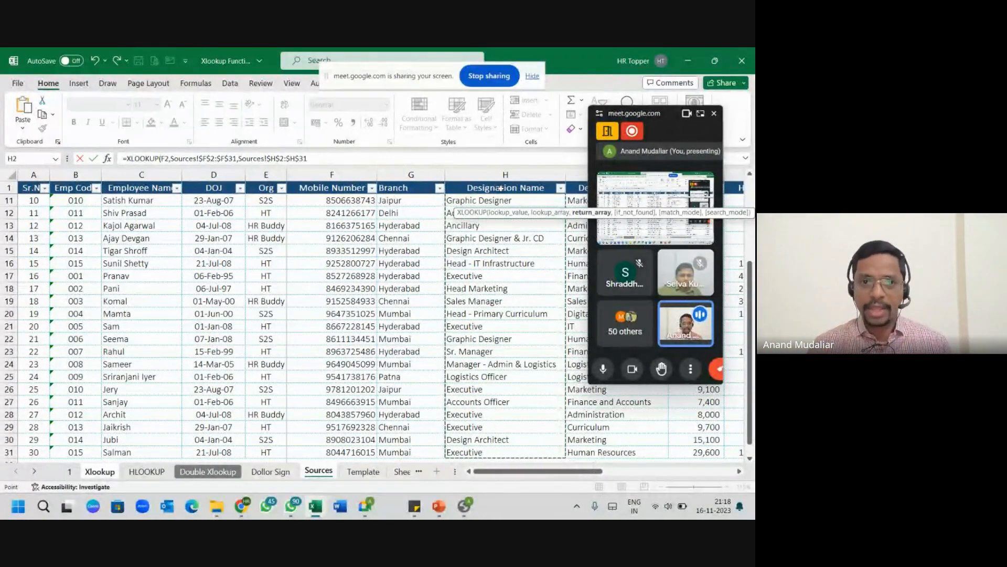
{"action": "key", "text": "Return"}
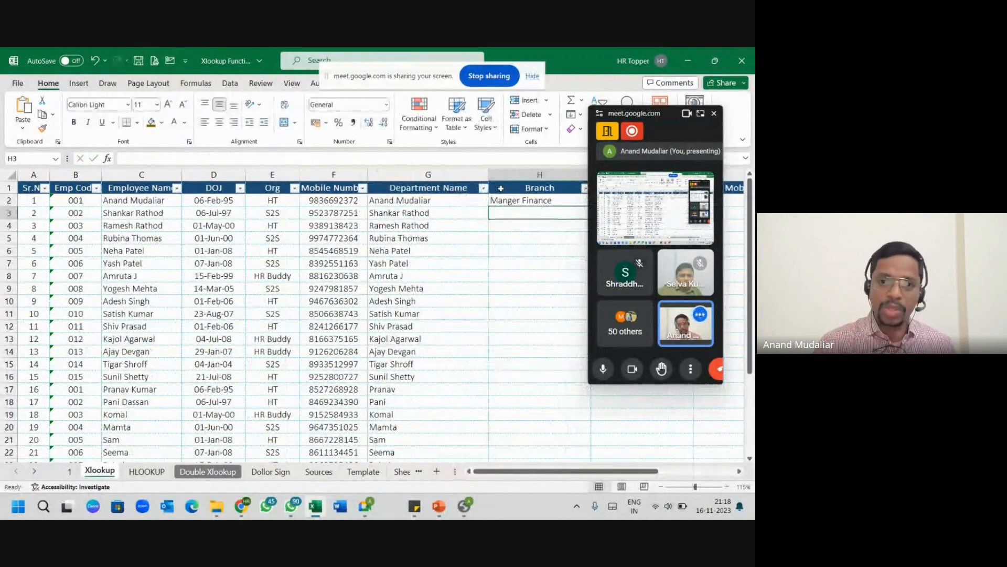
Fill the designation XLOOKUP formula from H2 down to H31 in the Branch column.
{"action": "scroll", "coordinate": [525, 309], "scroll_direction": "down", "scroll_amount": 5}
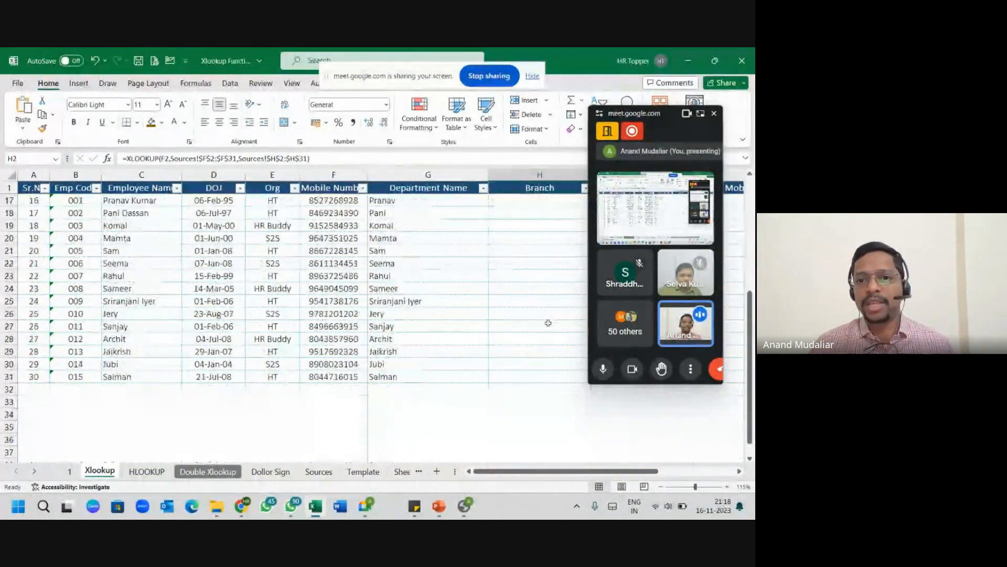
{"action": "left_click", "coordinate": [516, 376], "text": "shift"}
{"action": "key", "text": "ctrl+d"}
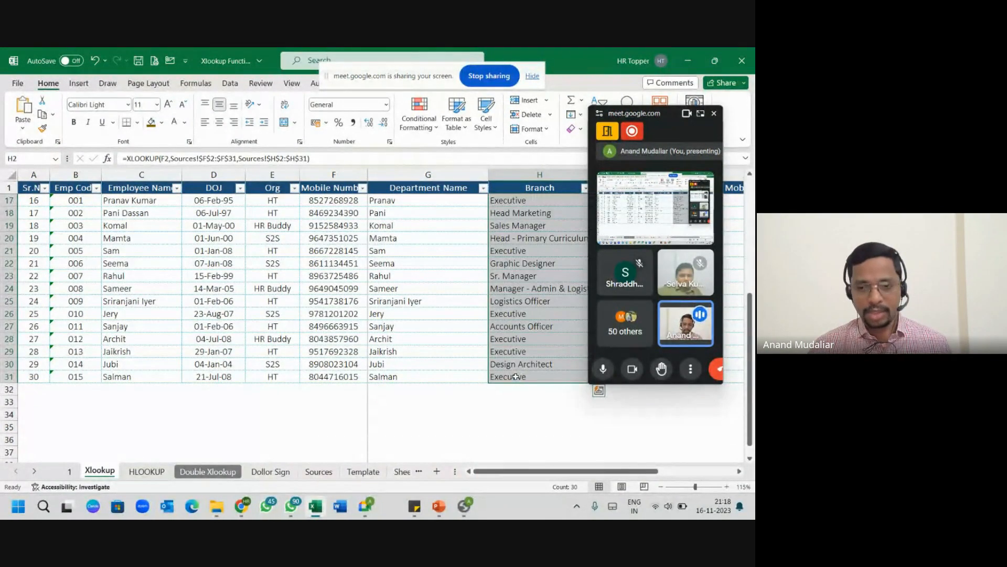
{"action": "scroll", "coordinate": [525, 362], "scroll_direction": "up", "scroll_amount": 5}
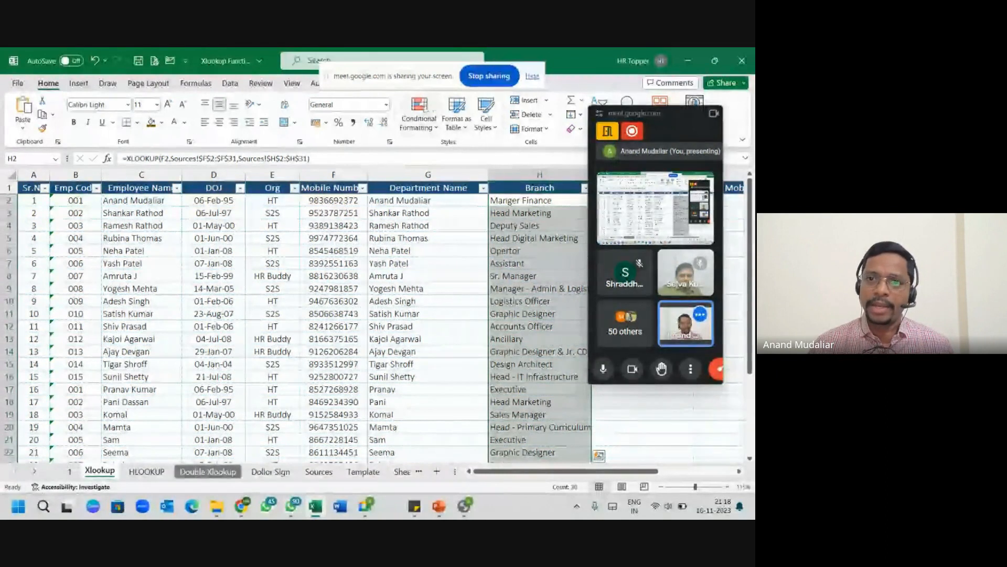
Close the floating meeting window and open the presentation options in the full Google Meet window.
{"action": "left_click", "coordinate": [711, 116]}
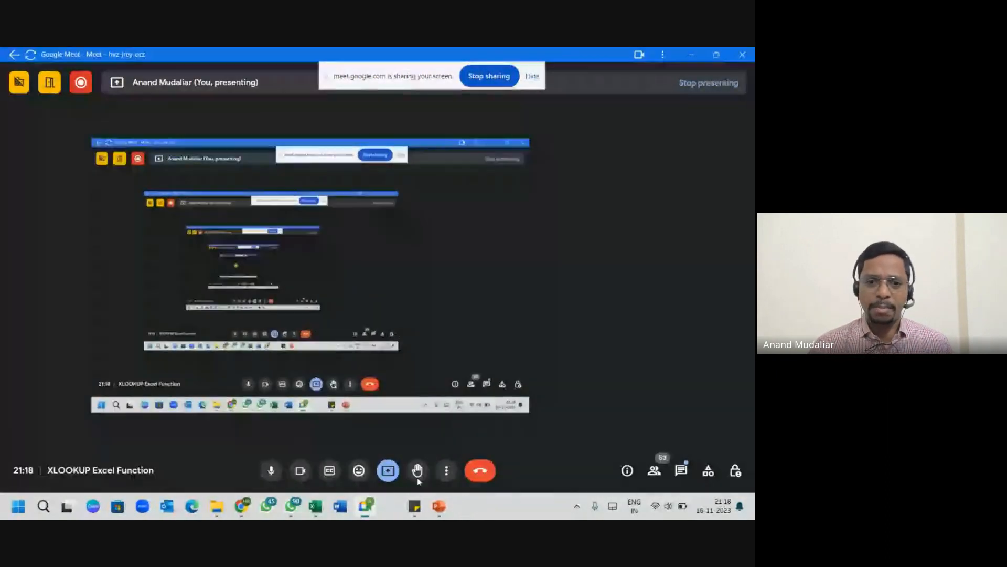
{"action": "left_click", "coordinate": [390, 474]}
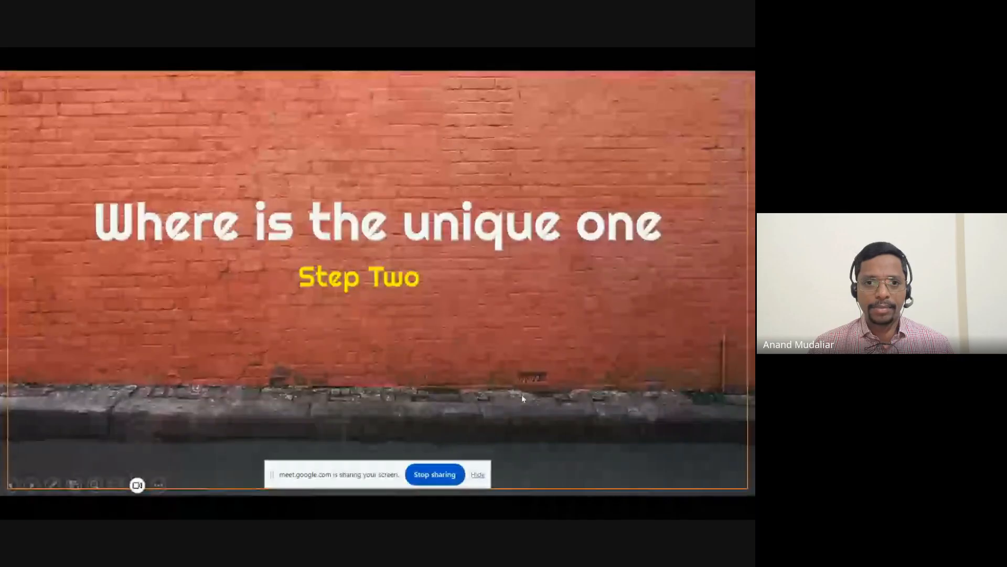
Switch to Google Meet, reopen the call in a floating window and return to the PowerPoint slide show.
{"action": "key", "text": "alt+Tab"}
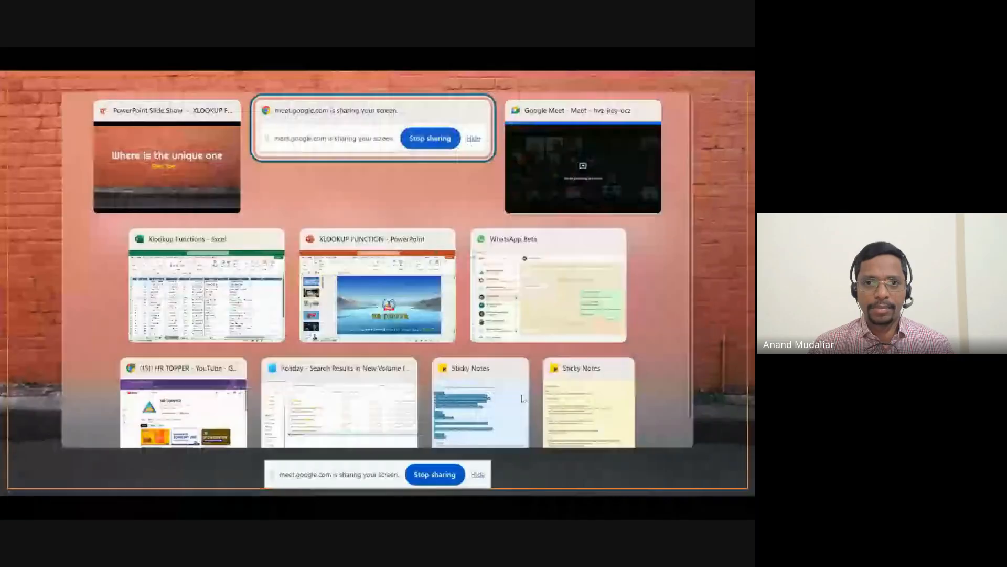
{"action": "key", "text": "alt+Tab"}
{"action": "left_click_drag", "start_coordinate": [376, 479], "coordinate": [400, 98]}
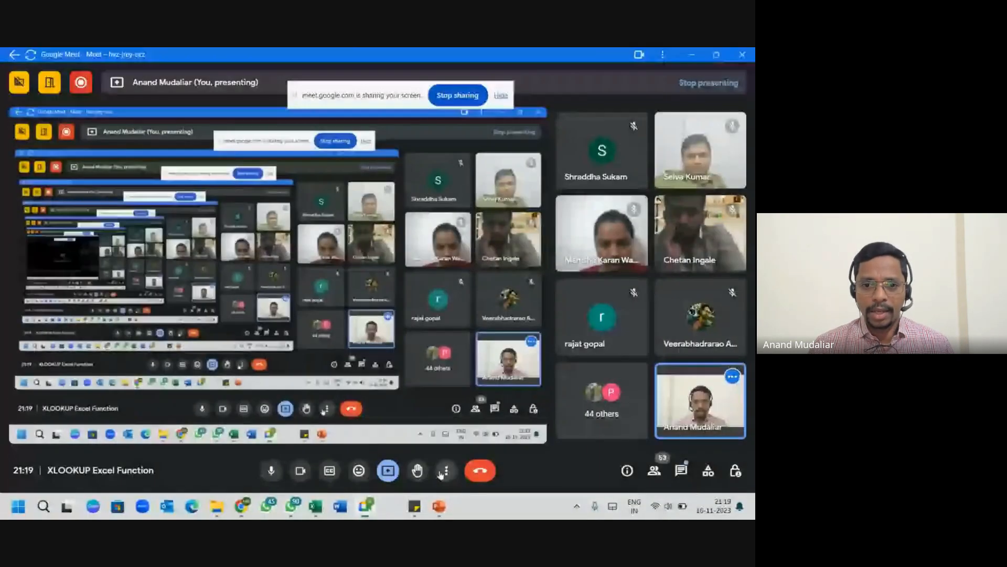
{"action": "left_click", "coordinate": [443, 472]}
{"action": "left_click", "coordinate": [540, 270]}
{"action": "mouse_move", "coordinate": [439, 506]}
{"action": "left_click", "coordinate": [492, 467]}
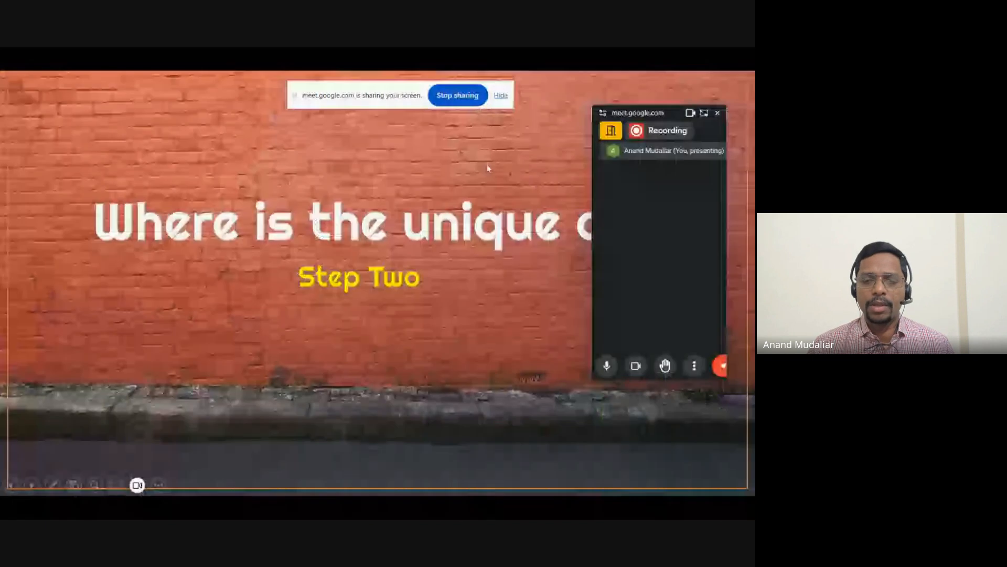
Advance the slide show to the "If not found" slide and switch back to the Xlookup Functions workbook in Excel.
{"action": "left_click", "coordinate": [464, 303]}
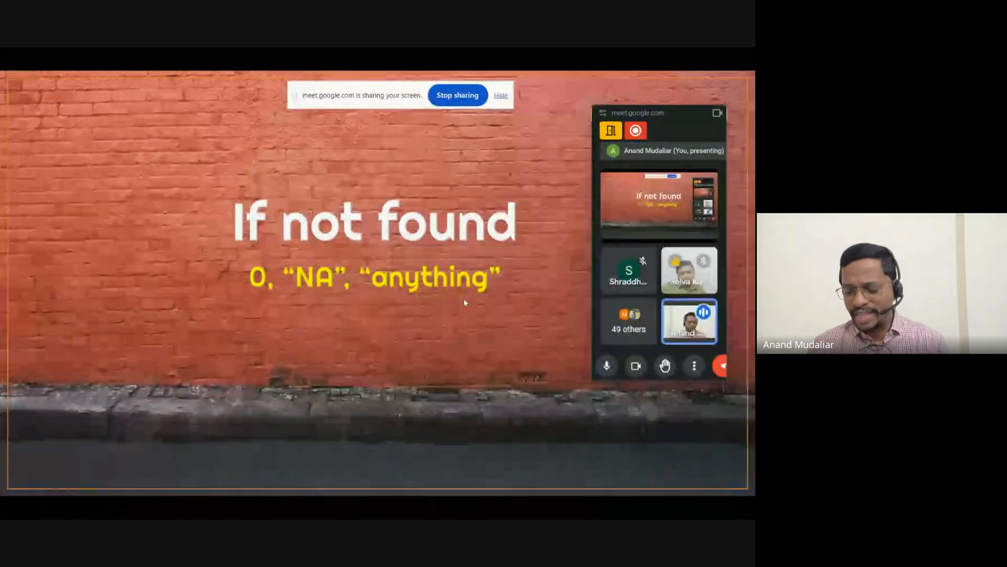
{"action": "key", "text": "alt+Tab"}
{"action": "key", "text": "alt+Tab"}
{"action": "key", "text": "alt+Tab"}
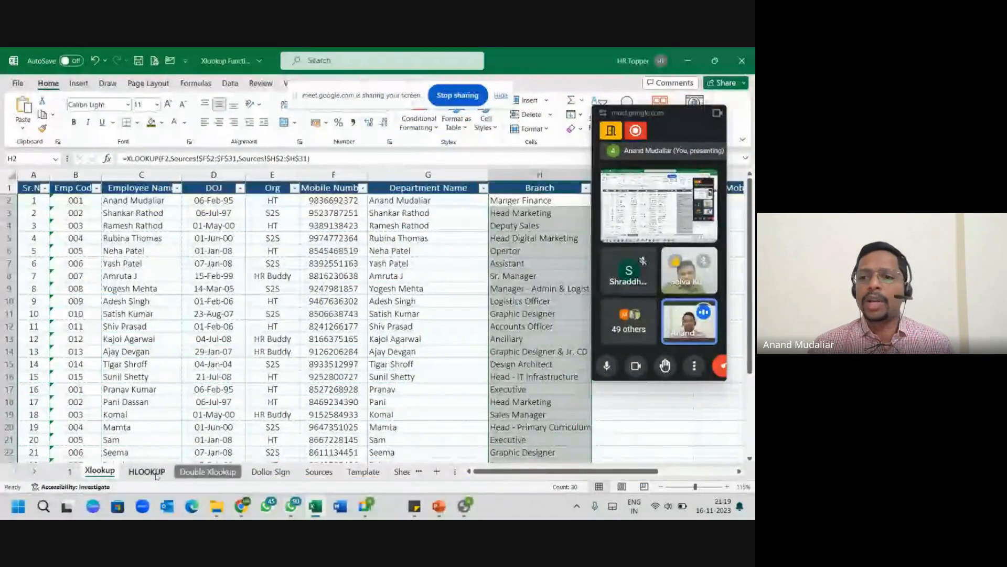
Compare the vertical employee data on the Xlookup sheet with the horizontal layout on the HLOOKUP sheet.
{"action": "left_click", "coordinate": [152, 472]}
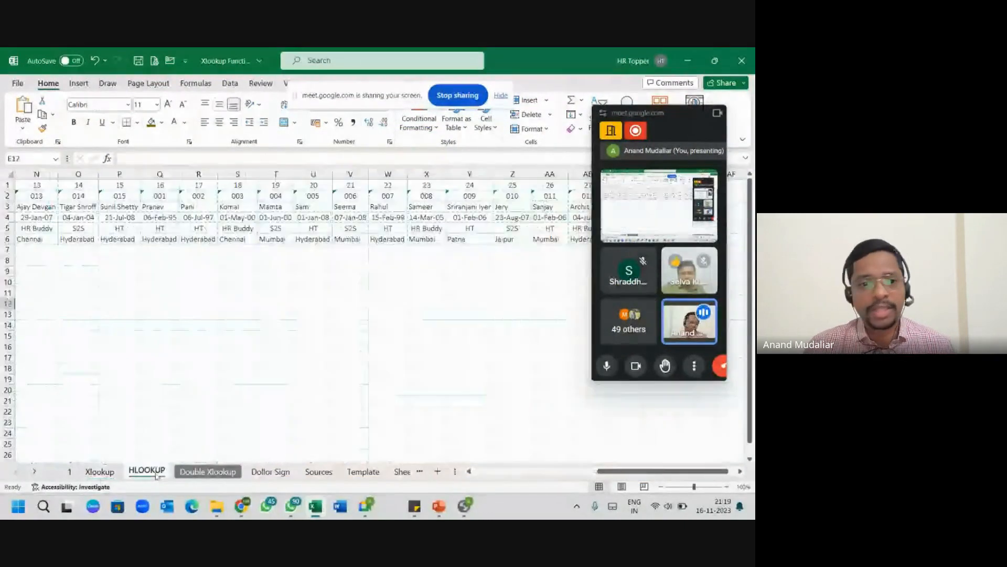
{"action": "left_click", "coordinate": [452, 268]}
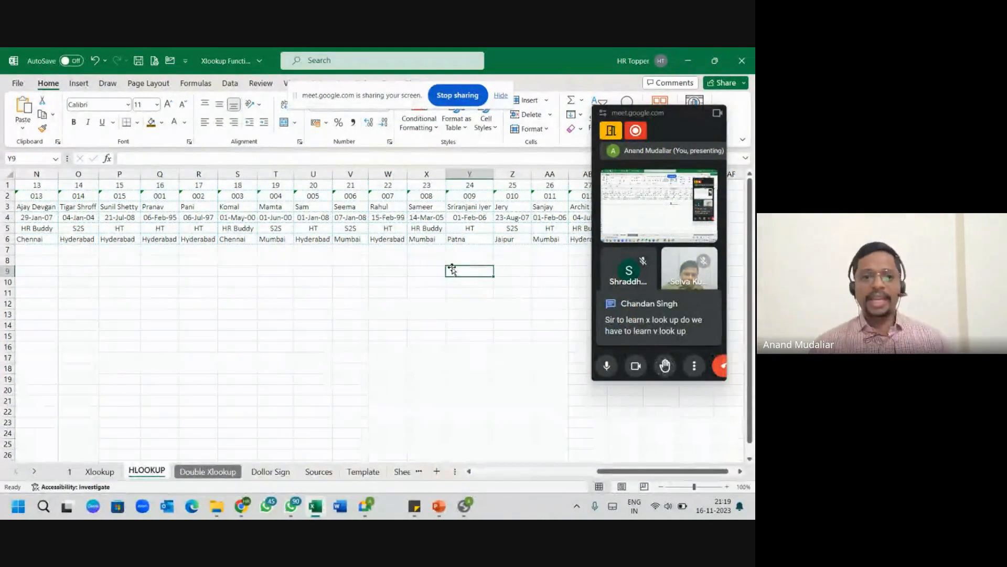
{"action": "left_click", "coordinate": [99, 471]}
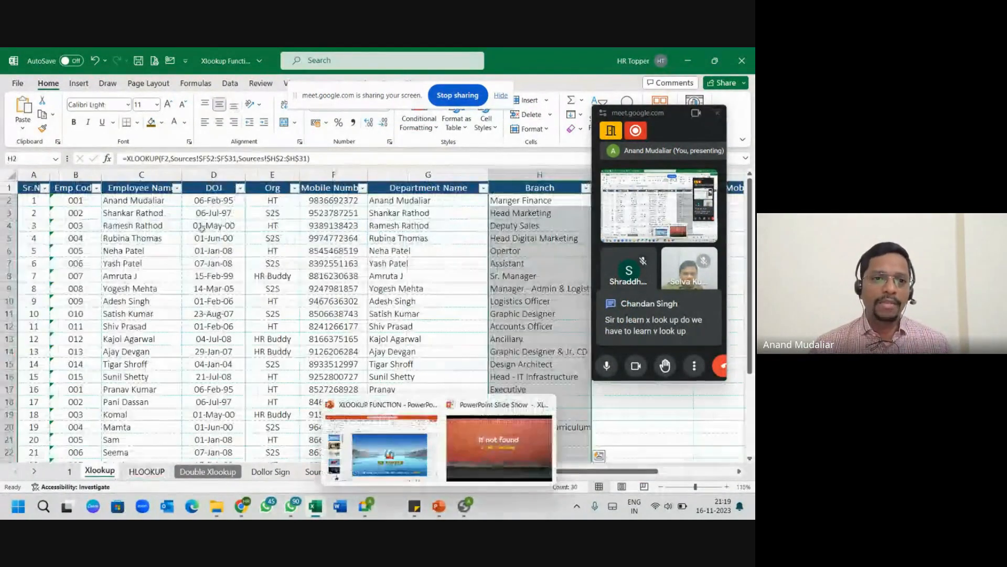
{"action": "left_click_drag", "start_coordinate": [116, 206], "coordinate": [126, 402]}
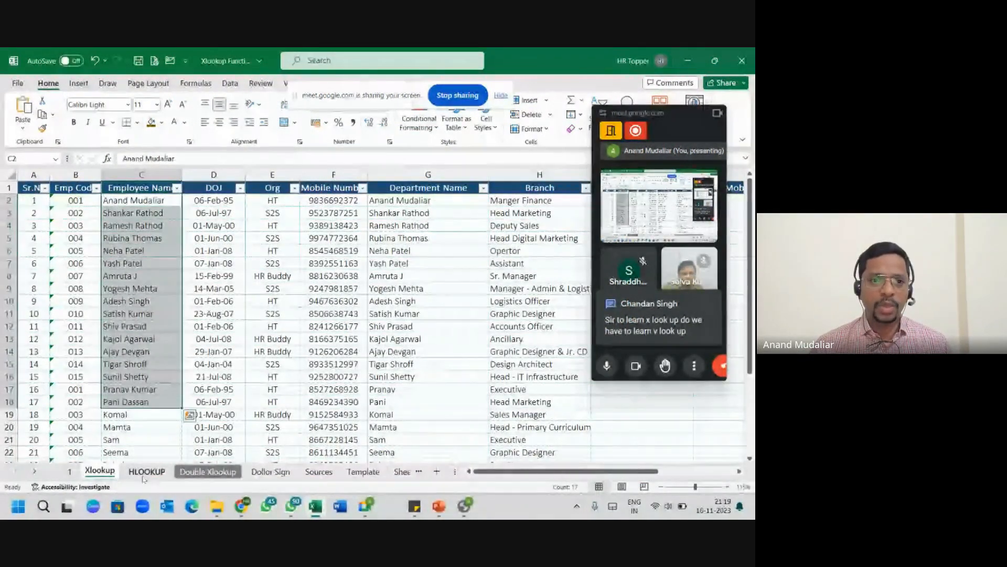
{"action": "left_click", "coordinate": [146, 471]}
{"action": "left_click_drag", "start_coordinate": [120, 196], "coordinate": [460, 215]}
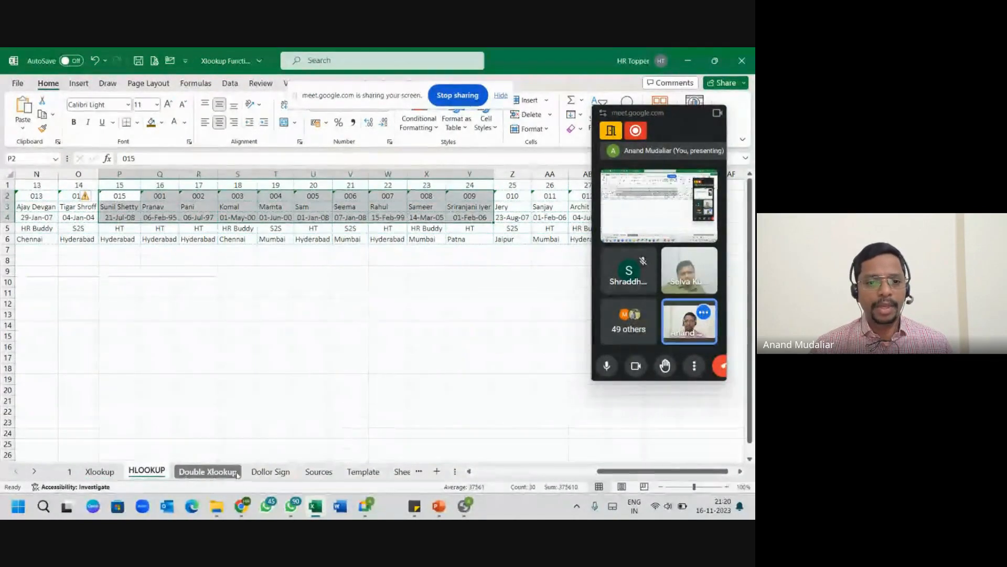
Start an XLOOKUP formula in I2 under the HLOOKUP header of the Xlookup sheet, with Emp Code cell B2 as the lookup value.
{"action": "left_click", "coordinate": [99, 471]}
{"action": "left_click", "coordinate": [483, 247]}
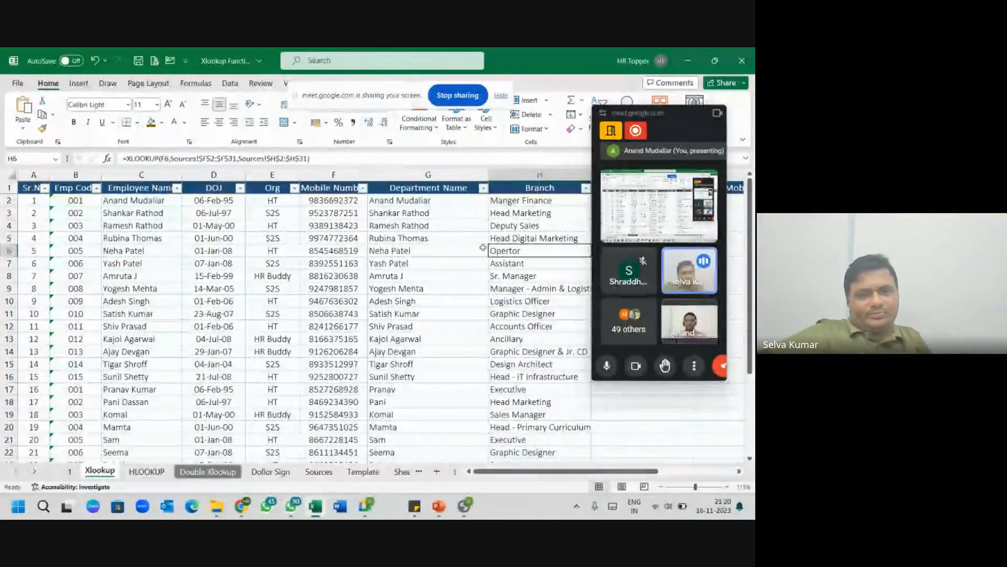
{"action": "key", "text": "Right"}
{"action": "key", "text": "Right"}
{"action": "key", "text": "Right"}
{"action": "key", "text": "Right"}
{"action": "left_click", "coordinate": [424, 200]}
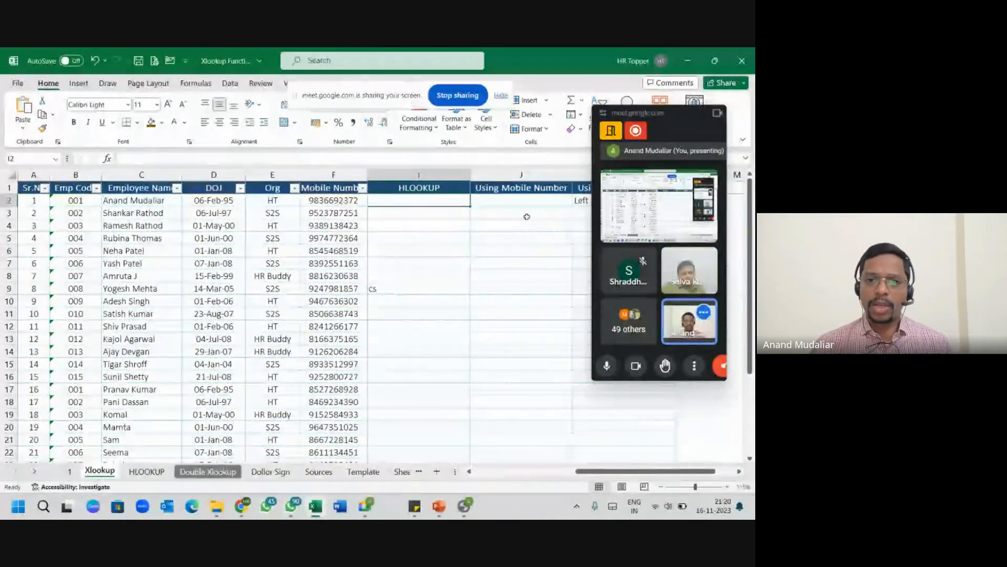
{"action": "key", "text": "Up"}
{"action": "key", "text": "Down"}
{"action": "type", "text": "=xl"}
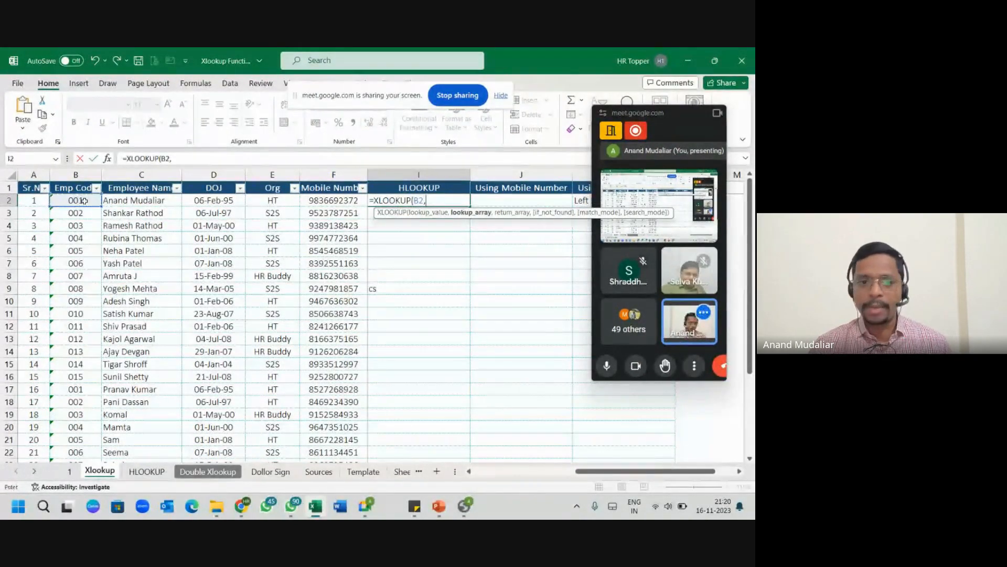
Set the lookup array to the absolute Emp Code row HLOOKUP!$B$2:$AE$2 and move on to the return array argument.
{"action": "left_click", "coordinate": [151, 471]}
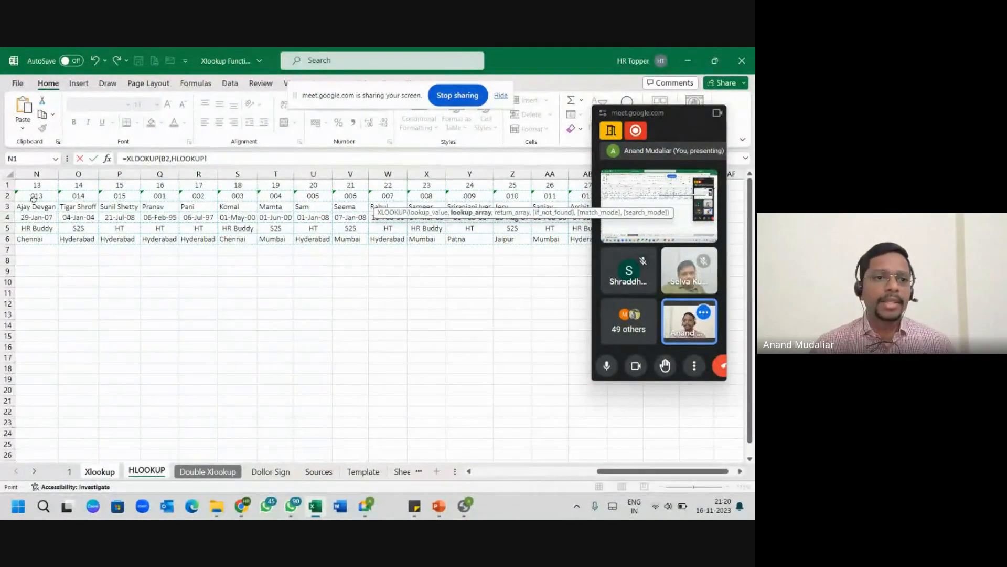
{"action": "key", "text": "Left"}
{"action": "key", "text": "Left"}
{"action": "key", "text": "Left"}
{"action": "key", "text": "Left"}
{"action": "key", "text": "Left"}
{"action": "key", "text": "Left"}
{"action": "key", "text": "Left"}
{"action": "key", "text": "Left"}
{"action": "key", "text": "Left"}
{"action": "key", "text": "Left"}
{"action": "key", "text": "Left"}
{"action": "key", "text": "Left"}
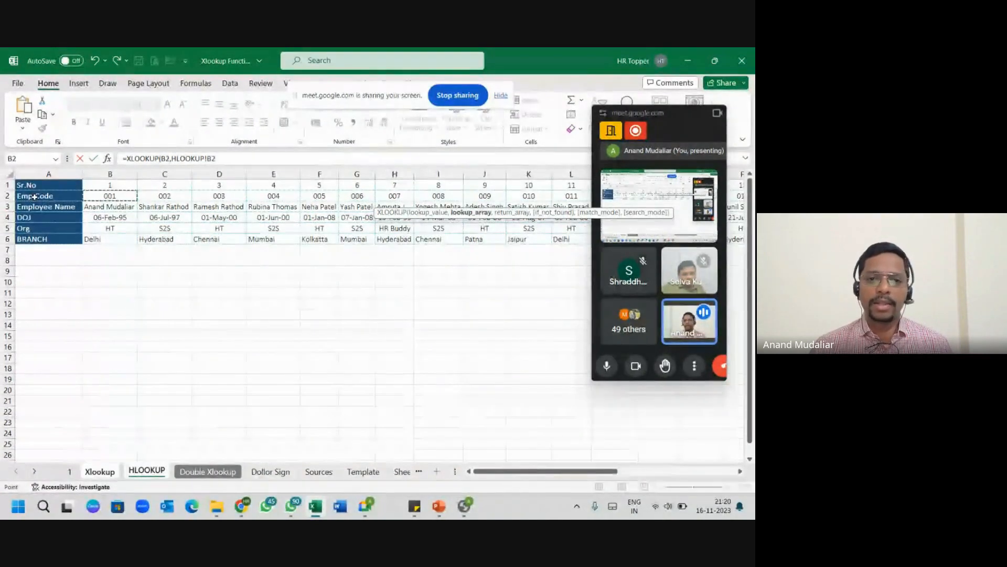
{"action": "key", "text": "ctrl+shift+Right"}
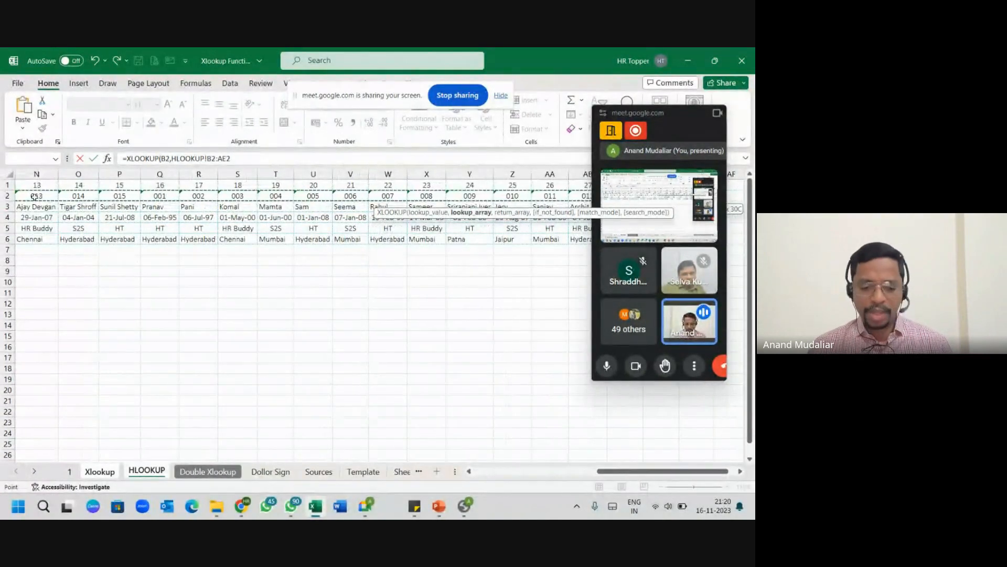
{"action": "key", "text": "F4"}
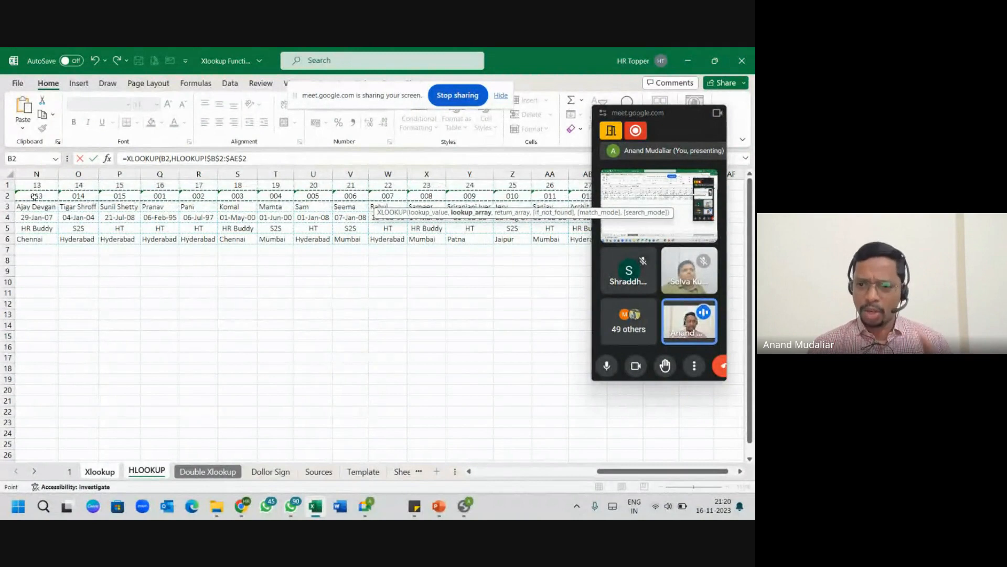
{"action": "type", "text": ","}
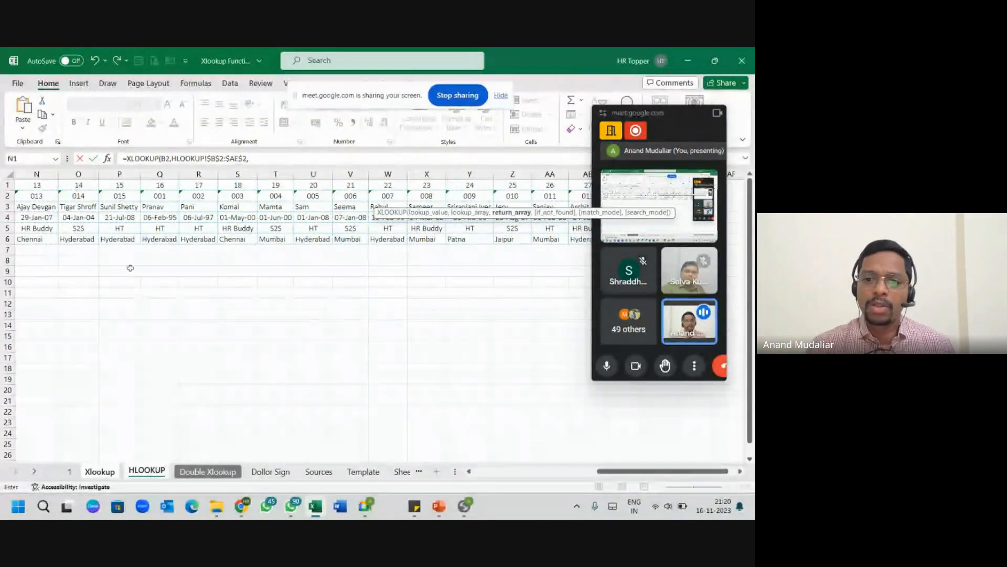
Set the return array to the absolute BRANCH row HLOOKUP!$B$6:$AE$6, complete the formula in I2 and fill it down to I13.
{"action": "left_click_drag", "start_coordinate": [611, 471], "coordinate": [480, 471]}
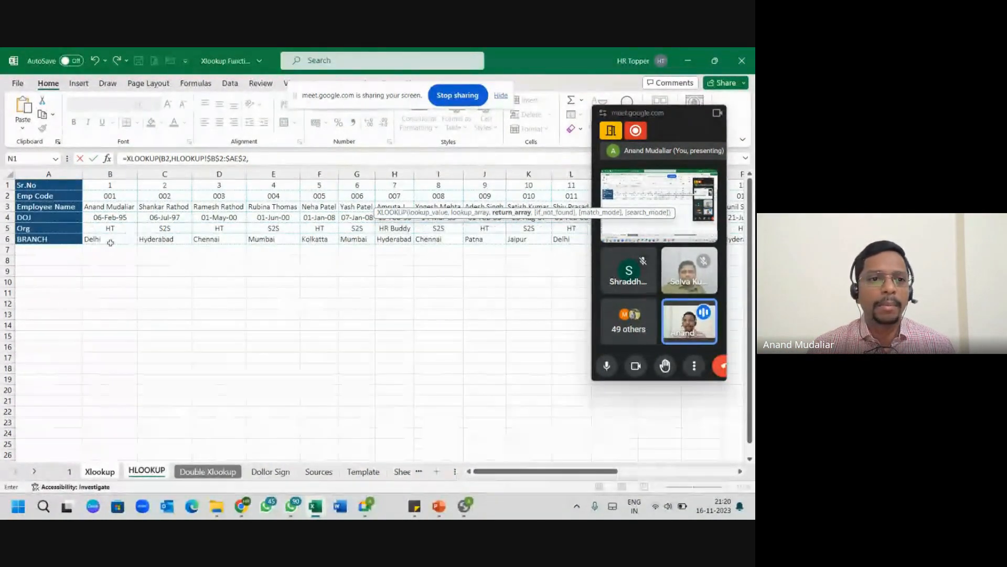
{"action": "left_click", "coordinate": [101, 240]}
{"action": "key", "text": "ctrl+shift+Right"}
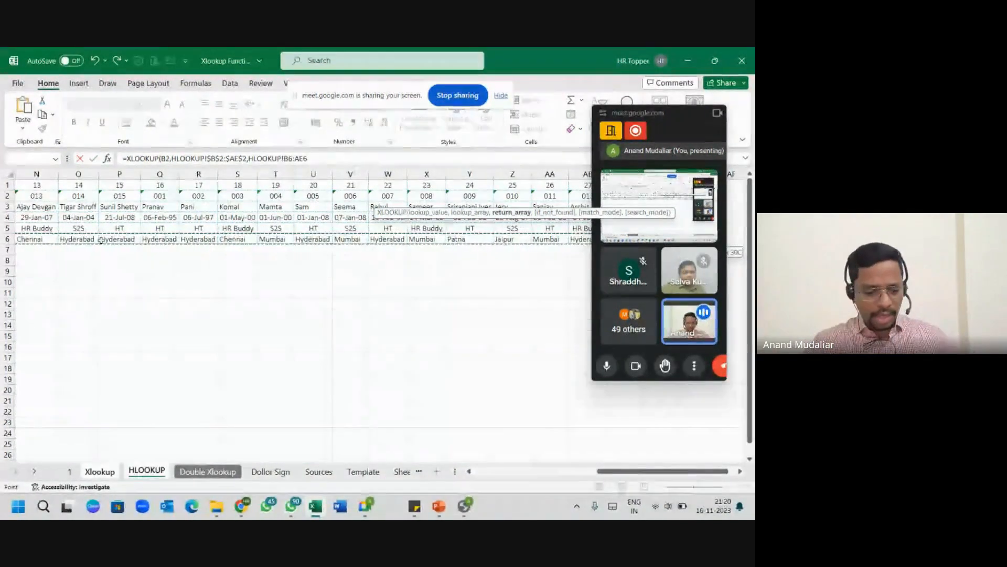
{"action": "key", "text": "F4"}
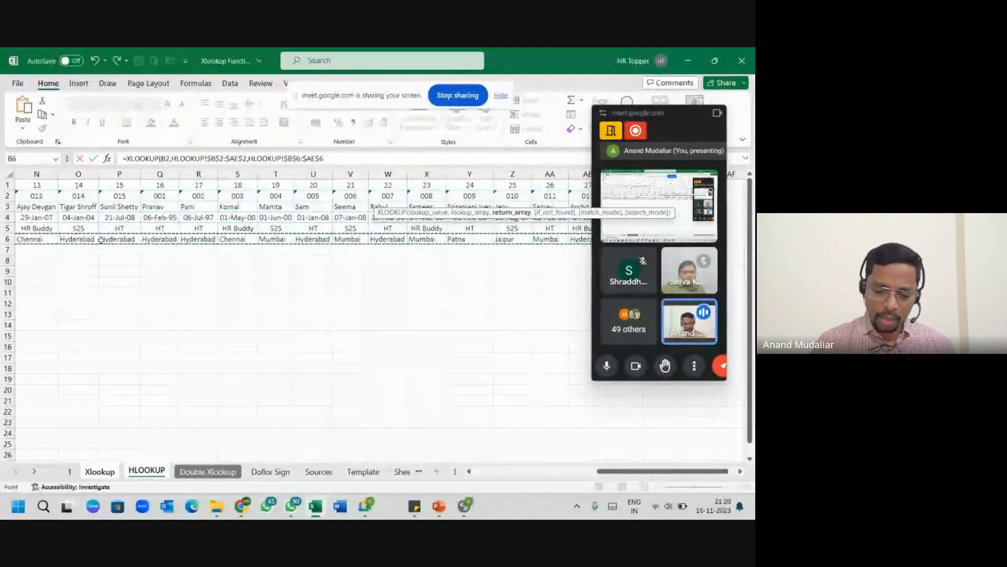
{"action": "key", "text": "Return"}
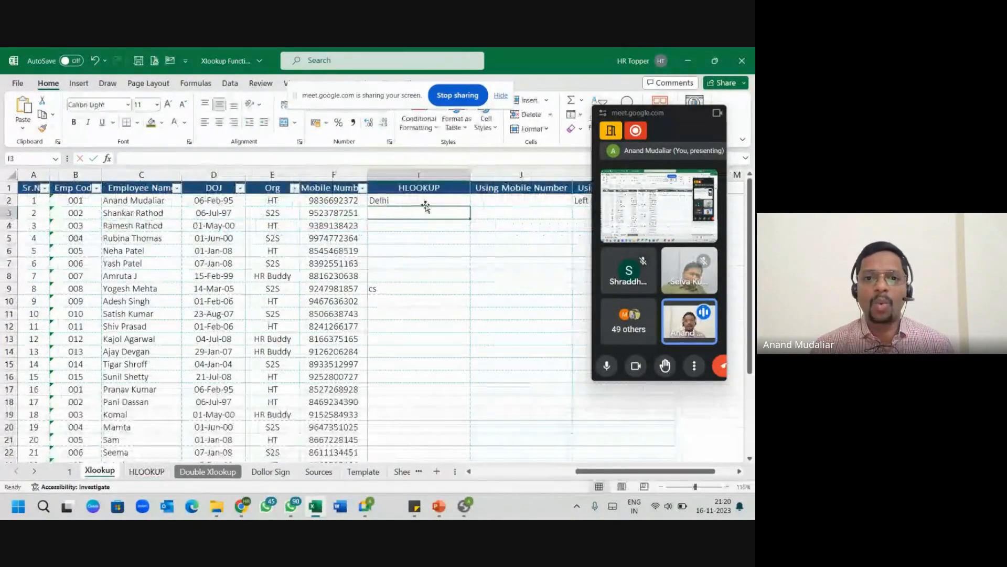
{"action": "left_click_drag", "start_coordinate": [426, 200], "coordinate": [414, 341]}
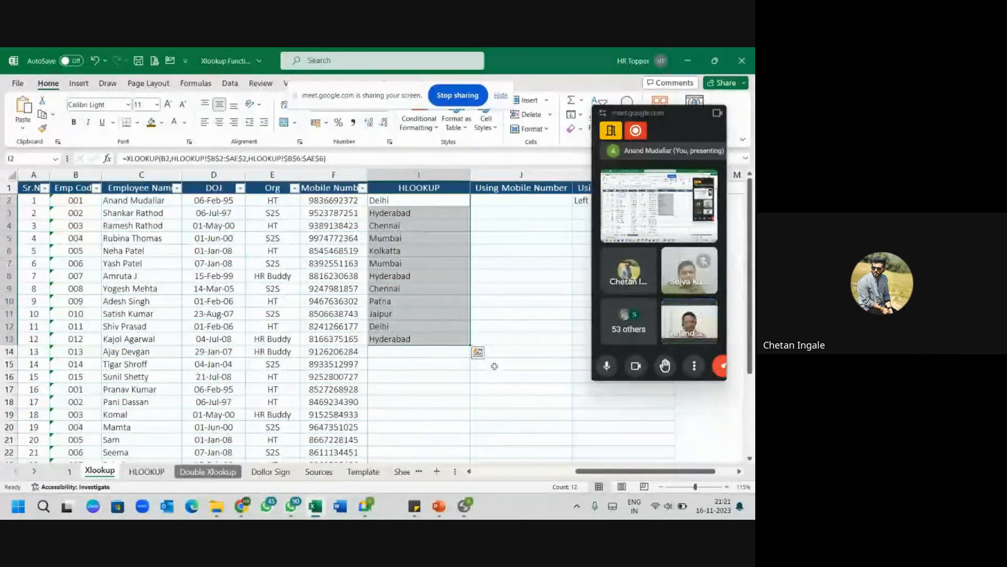
Clear the branch lookup formulas from the HLOOKUP column of the Xlookup sheet.
{"action": "left_click", "coordinate": [432, 201]}
{"action": "key", "text": "Up"}
{"action": "key", "text": "Down"}
{"action": "key", "text": "ctrl+shift+Down"}
{"action": "key", "text": "Delete"}
{"action": "key", "text": "Up"}
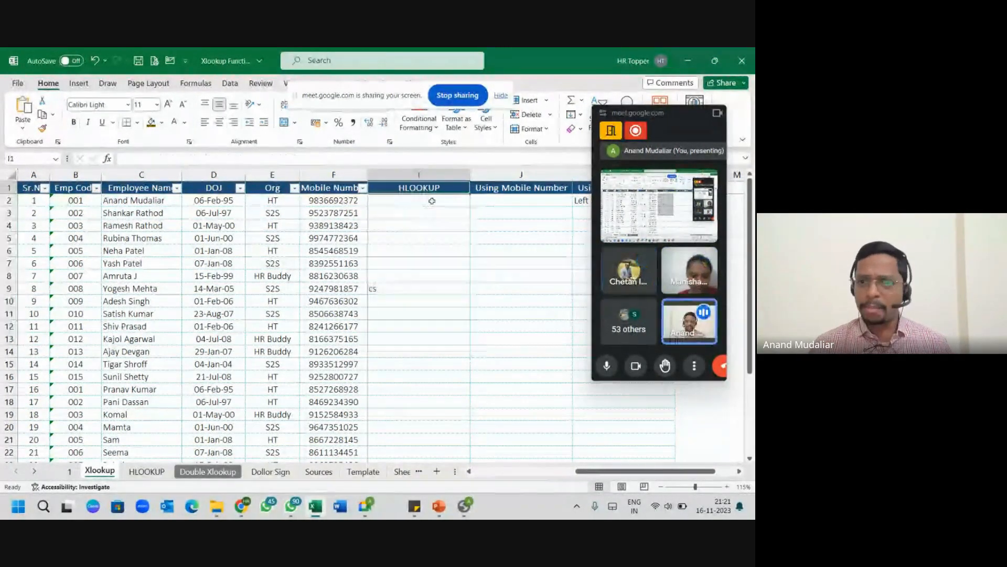
Start an XLOOKUP formula in I2 with B2 as the lookup value and go to the HLOOKUP sheet for the lookup array.
{"action": "left_click", "coordinate": [432, 200]}
{"action": "type", "text": "=XLOOKUP("}
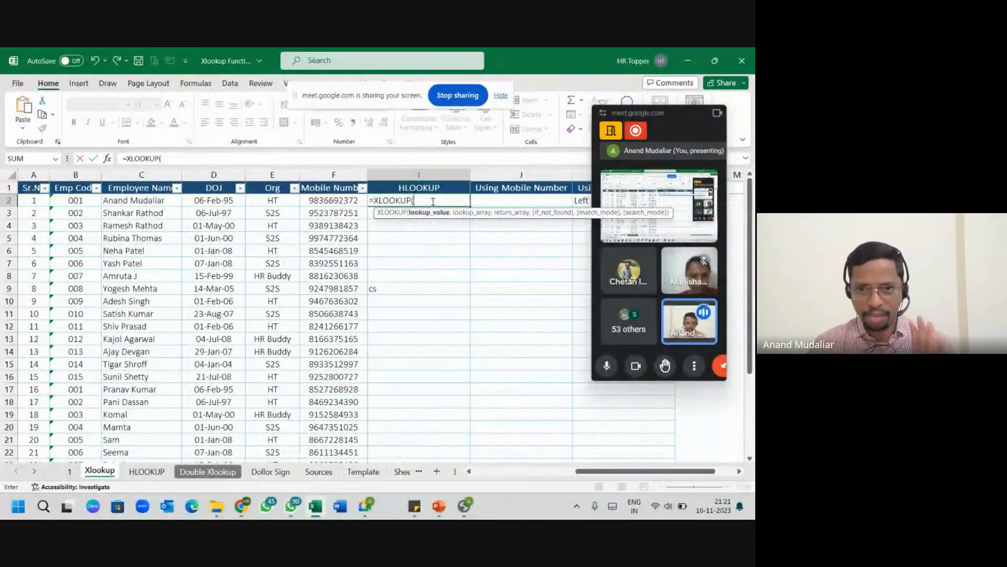
{"action": "left_click", "coordinate": [77, 200]}
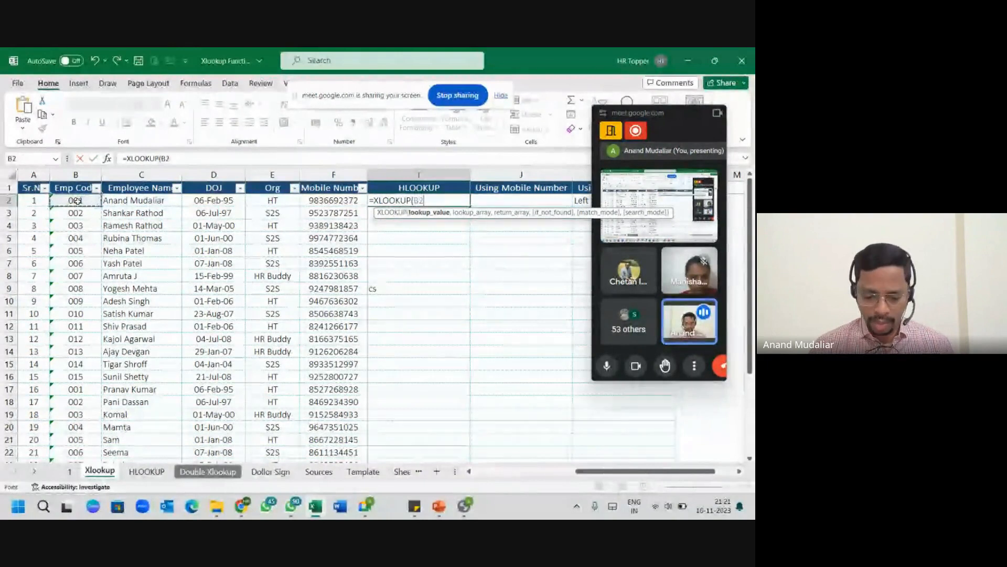
{"action": "type", "text": ","}
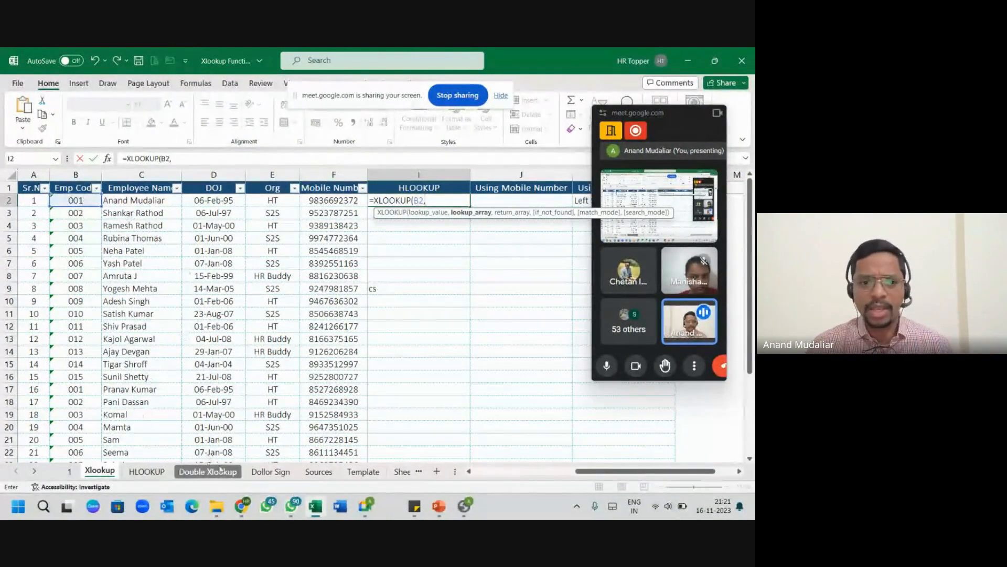
{"action": "left_click", "coordinate": [146, 471]}
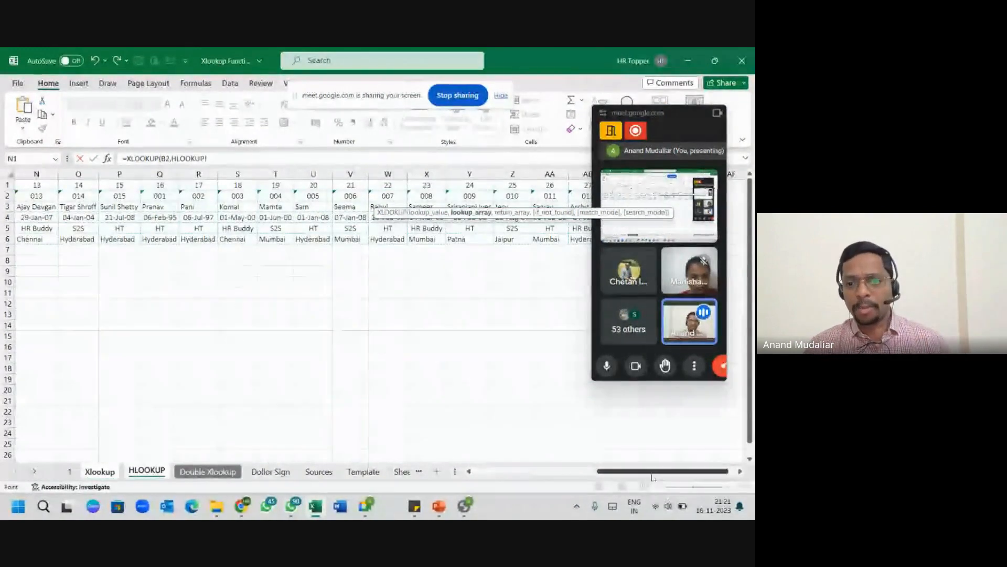
{"action": "left_click_drag", "start_coordinate": [653, 477], "coordinate": [477, 482]}
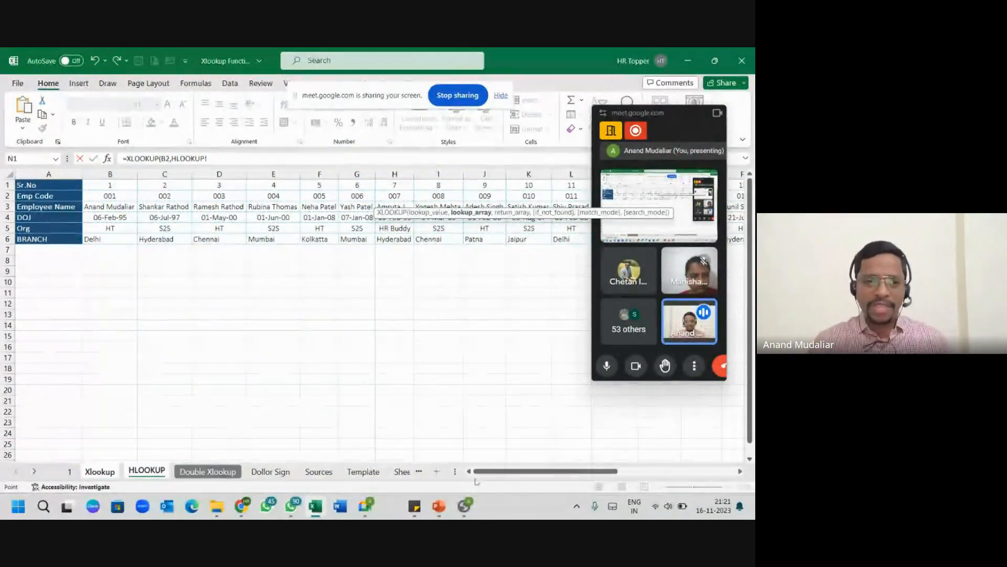
Try column B, the row range B2:AE2, the vertical range Q8:Q25 and the horizontal range R8:Z8 as the lookup array.
{"action": "left_click", "coordinate": [109, 174]}
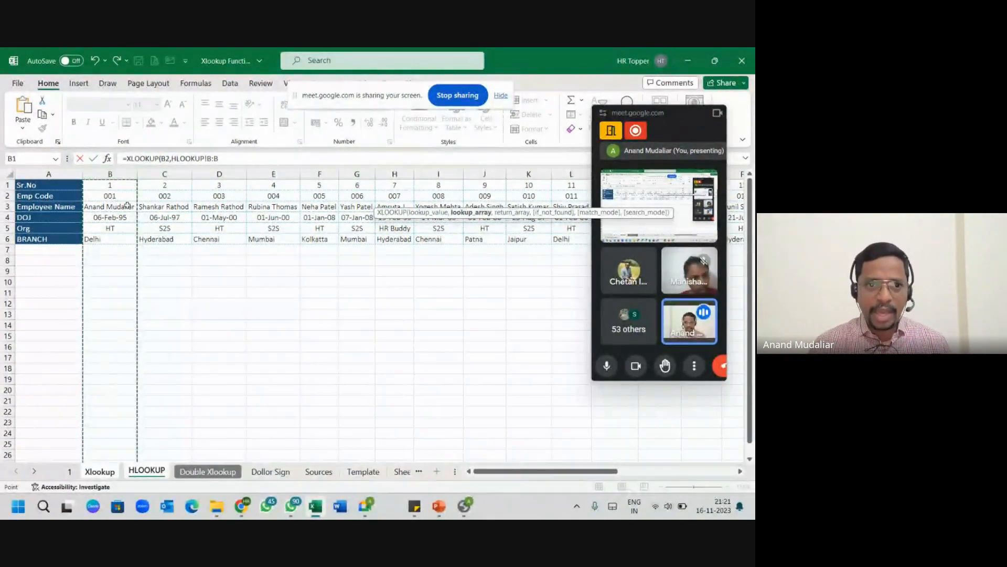
{"action": "left_click", "coordinate": [96, 195]}
{"action": "key", "text": "ctrl+shift+Right"}
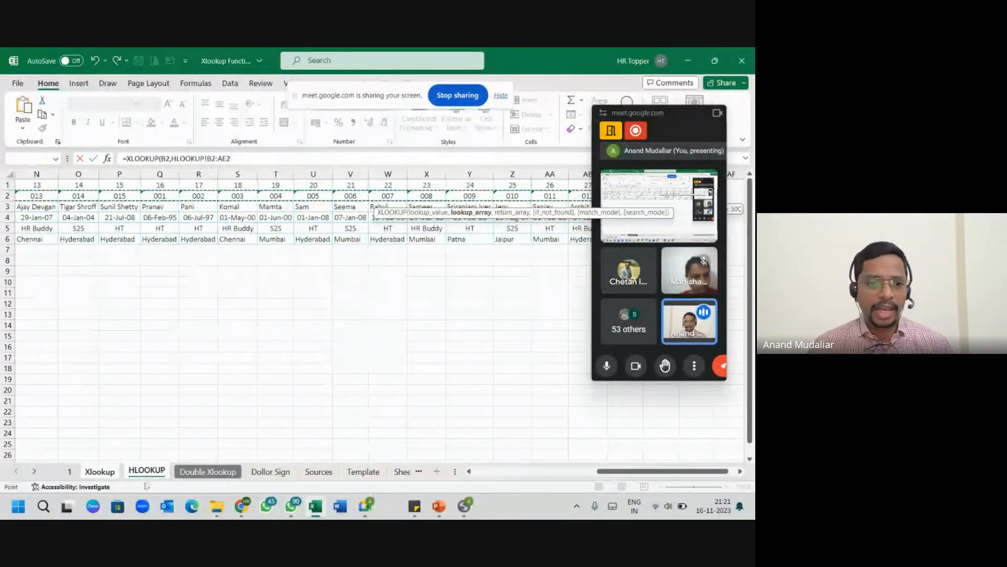
{"action": "left_click_drag", "start_coordinate": [167, 263], "coordinate": [162, 445]}
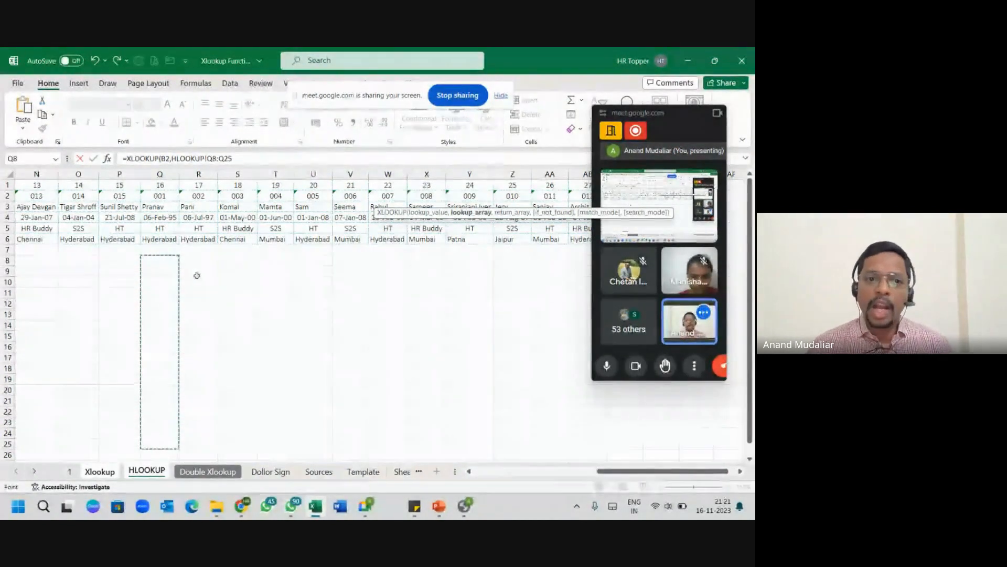
{"action": "left_click_drag", "start_coordinate": [199, 261], "coordinate": [510, 265]}
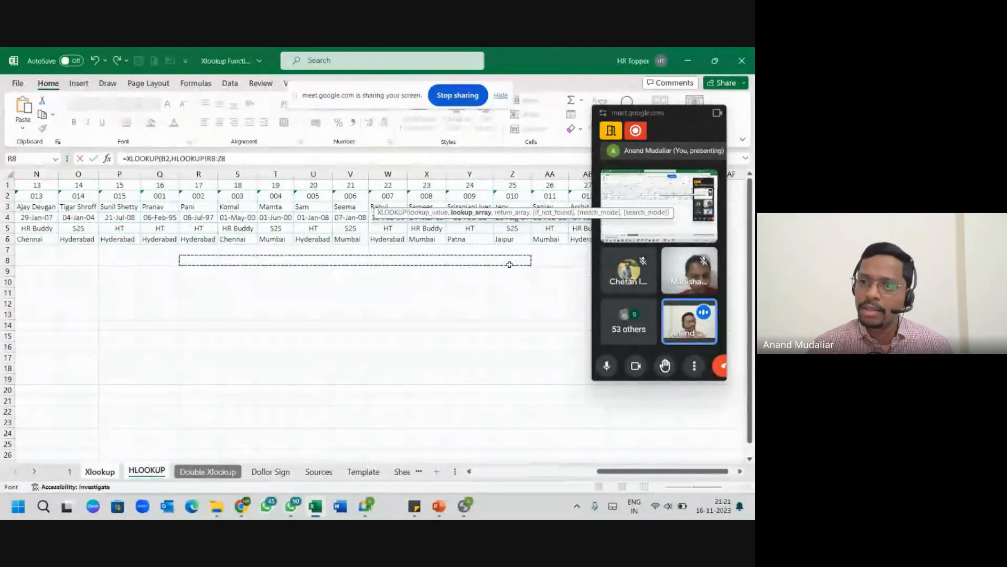
Set the lookup array to the absolute Emp Code row HLOOKUP!$B$2:$AE$2 and move on to the return array argument.
{"action": "left_click_drag", "start_coordinate": [599, 471], "coordinate": [471, 471]}
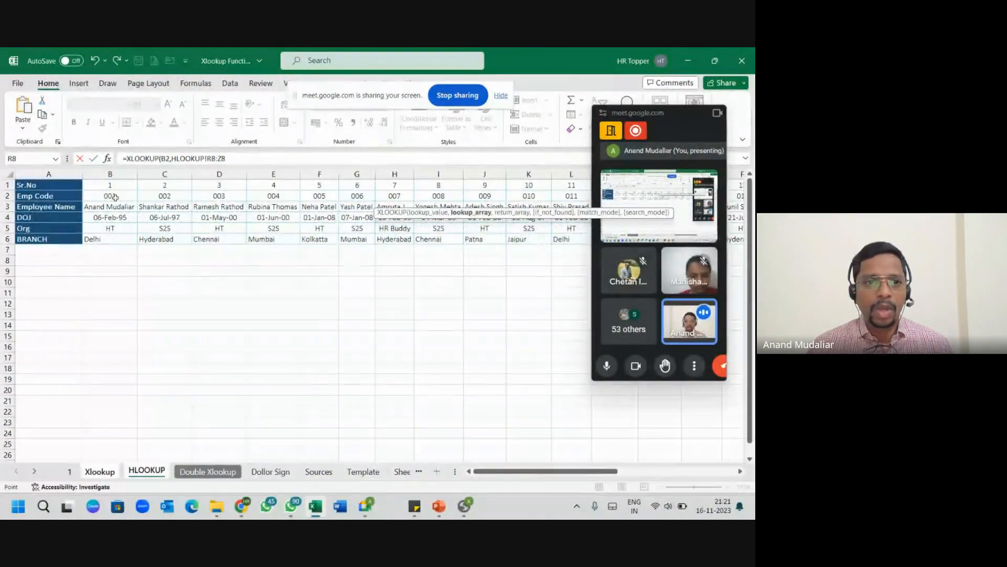
{"action": "key", "text": "ctrl+shift+Right"}
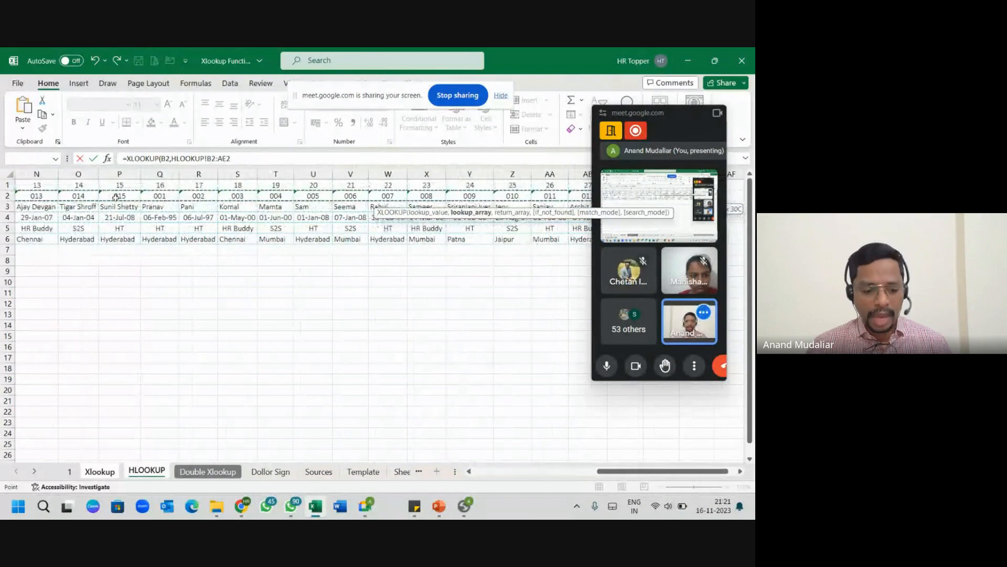
{"action": "key", "text": "F4"}
{"action": "type", "text": ","}
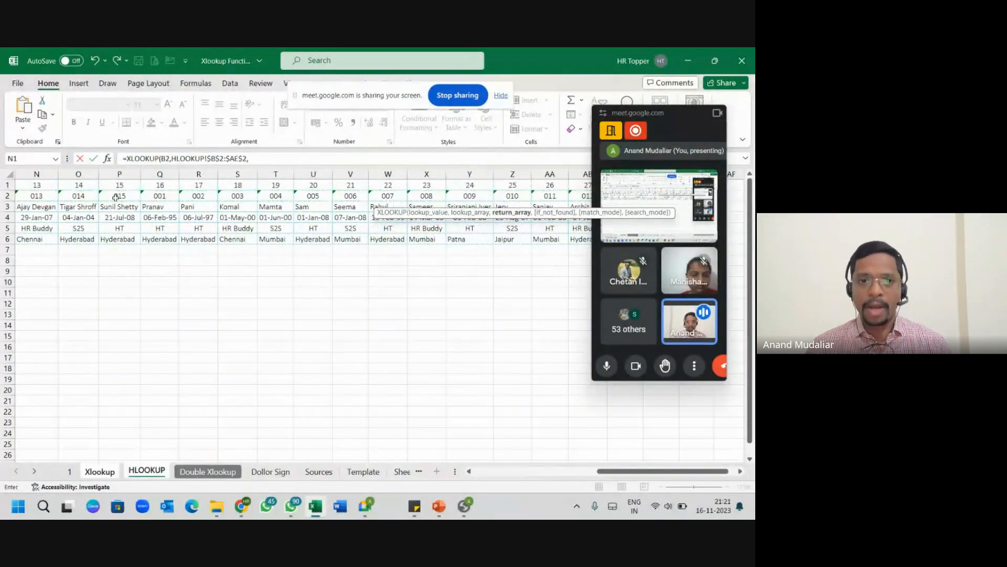
Use the absolute BRANCH row HLOOKUP!$B$6:$AE$6 as the return array and complete the XLOOKUP formula in I2.
{"action": "left_click_drag", "start_coordinate": [662, 471], "coordinate": [530, 471]}
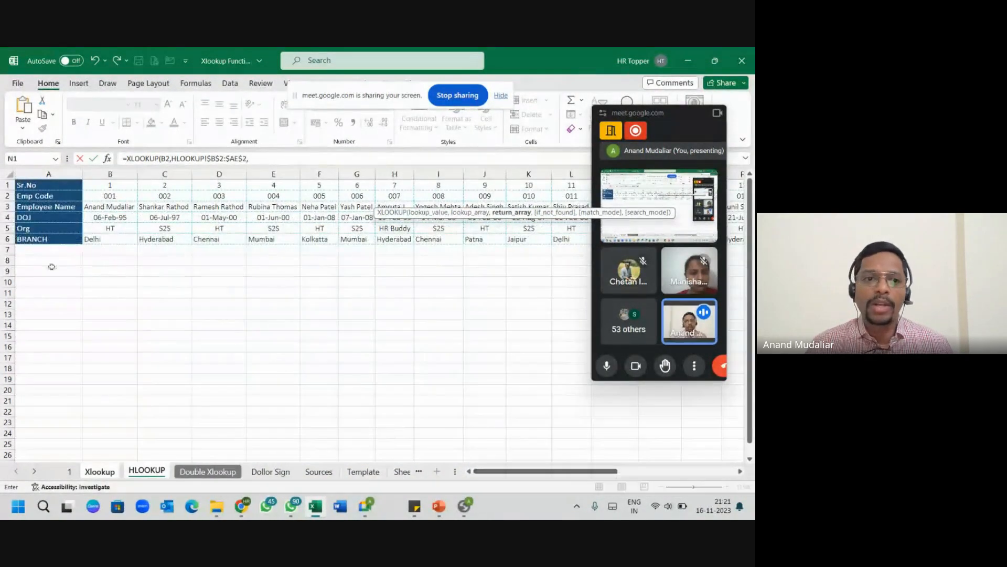
{"action": "left_click", "coordinate": [84, 239]}
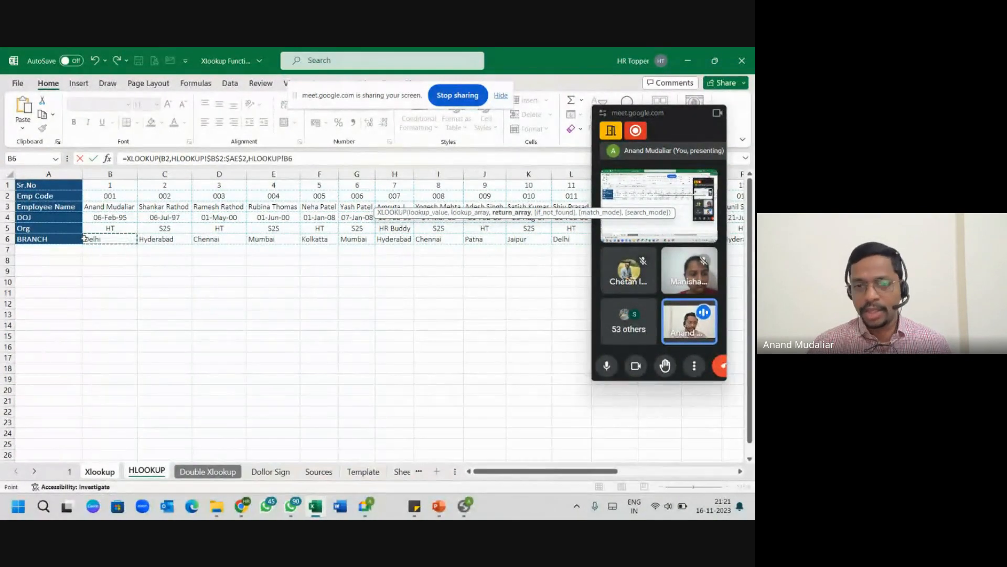
{"action": "key", "text": "ctrl+shift+Right"}
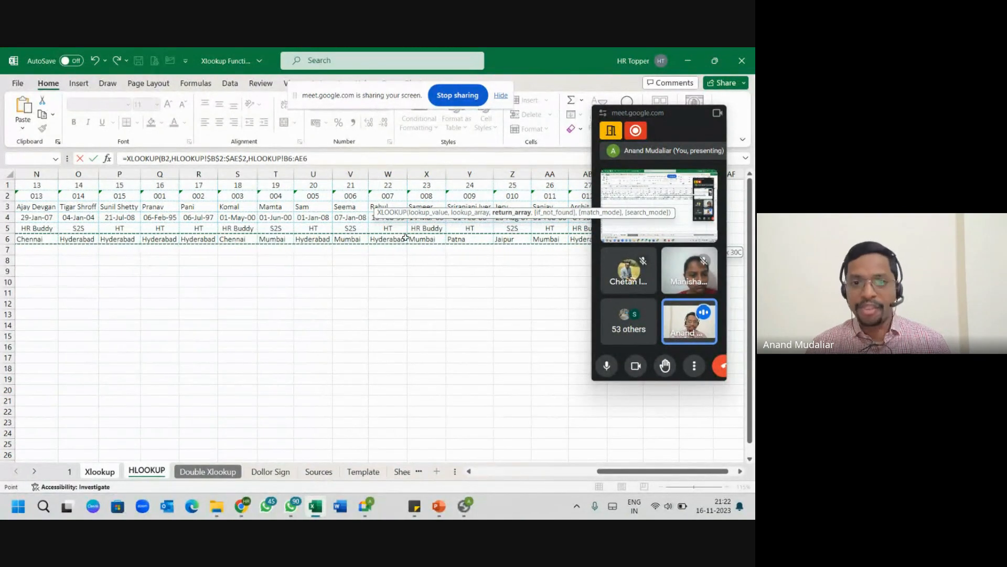
{"action": "key", "text": "F4"}
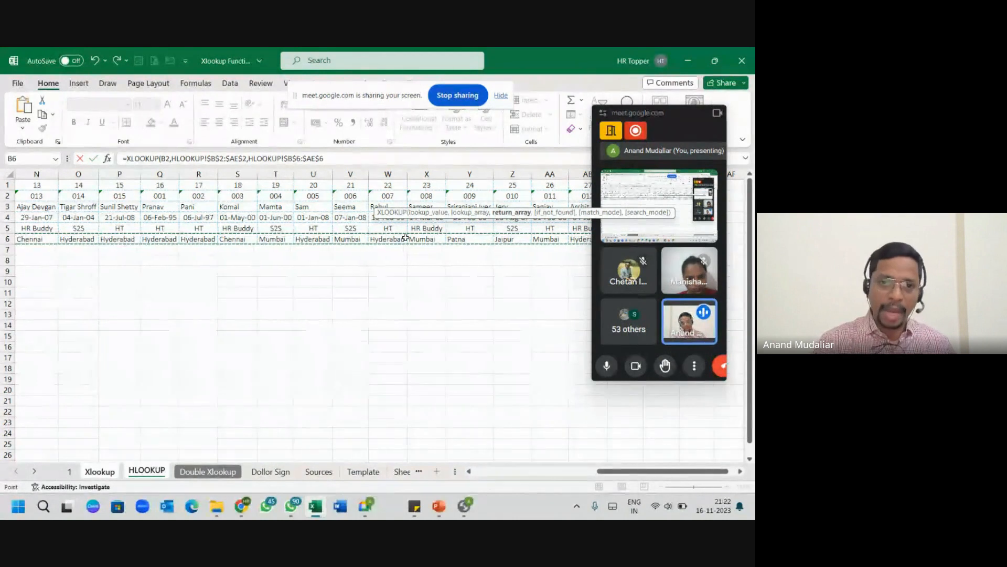
{"action": "key", "text": "Return"}
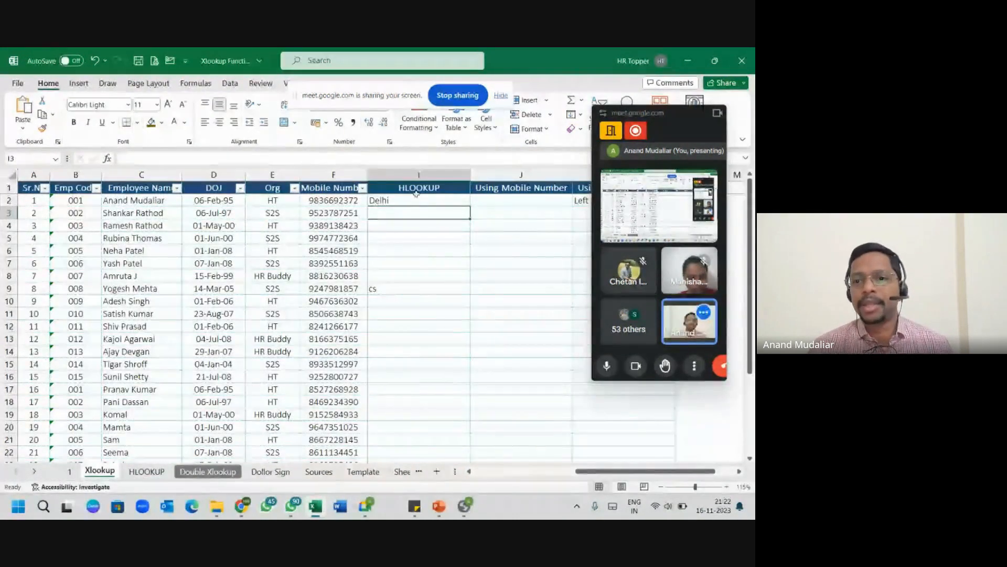
Unpin the shared-screen tile in the floating Google Meet window and reselect the formula cell I2.
{"action": "left_click_drag", "start_coordinate": [416, 198], "coordinate": [431, 358]}
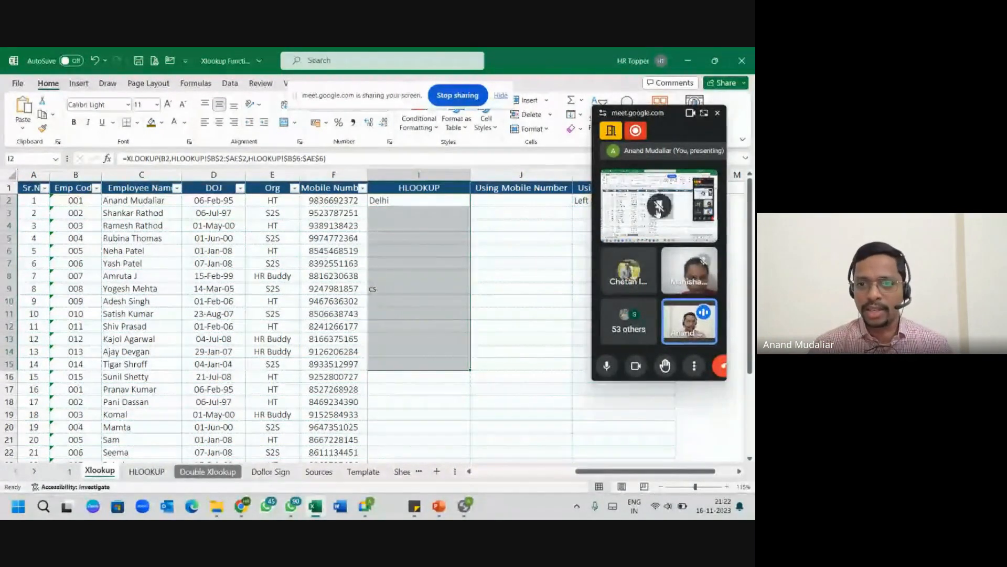
{"action": "left_click", "coordinate": [658, 206]}
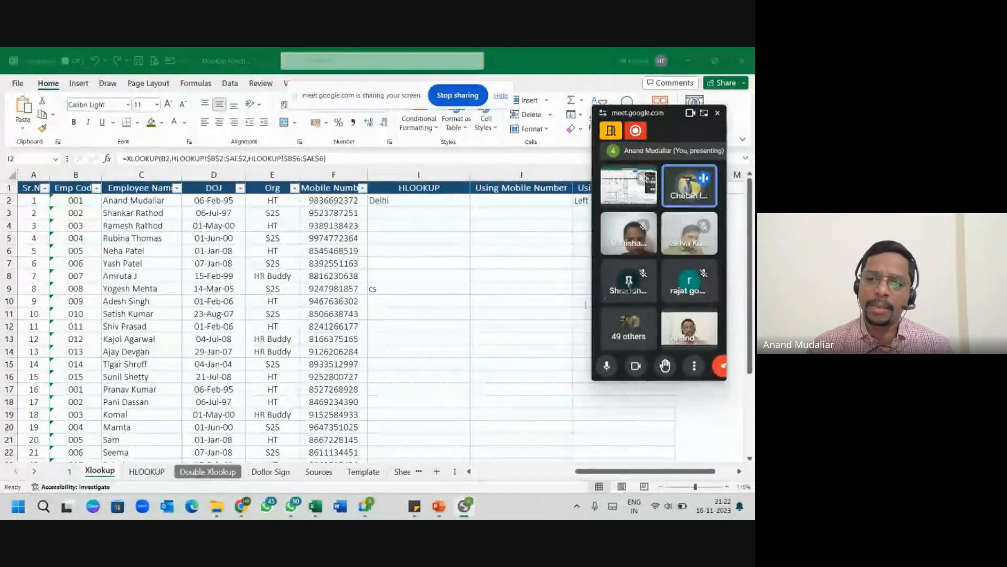
{"action": "left_click", "coordinate": [430, 201]}
{"action": "left_click", "coordinate": [431, 201]}
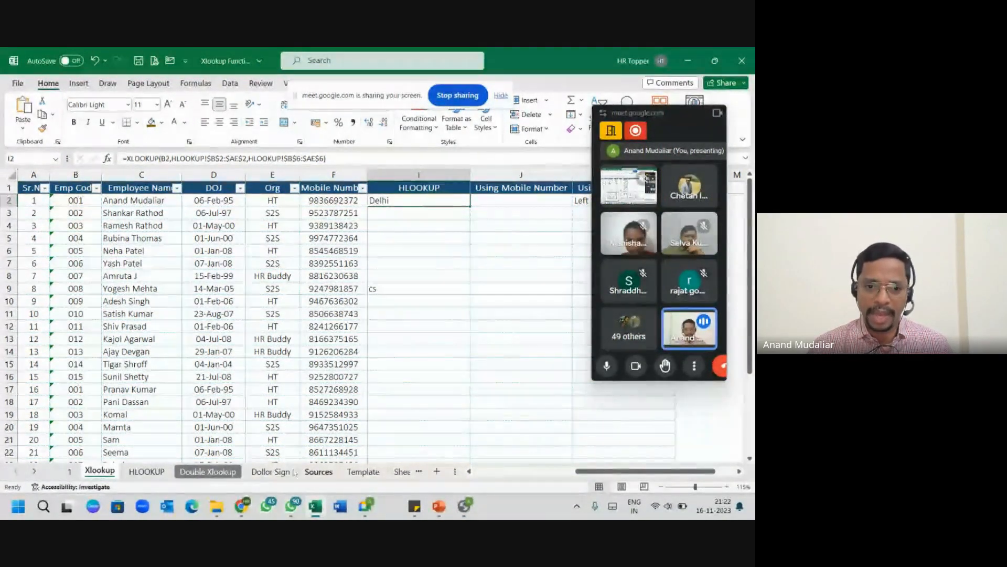
Look at the absolute and mixed reference notes on the Dollor Sign sheet and return to the Xlookup sheet.
{"action": "left_click", "coordinate": [273, 471]}
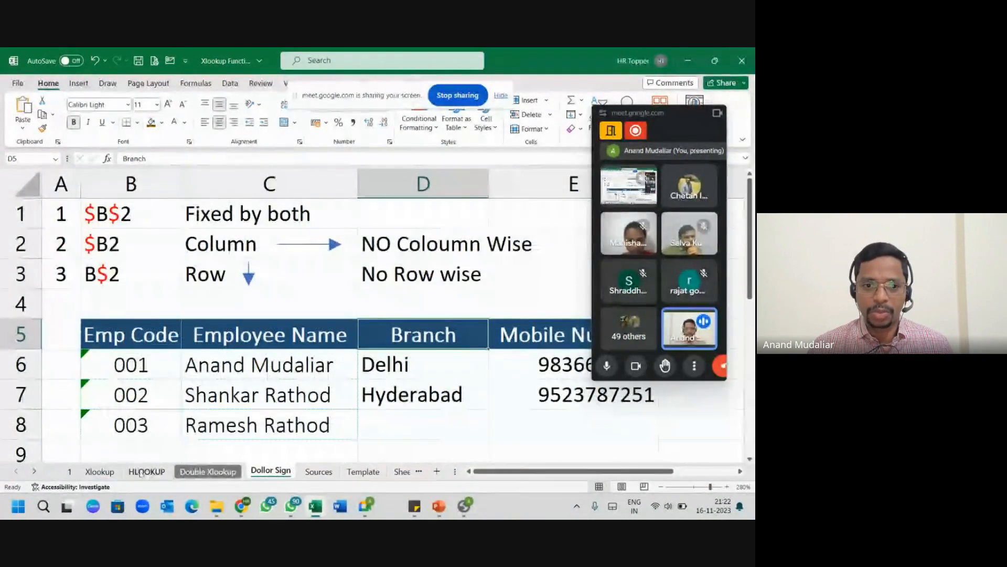
{"action": "left_click", "coordinate": [99, 472]}
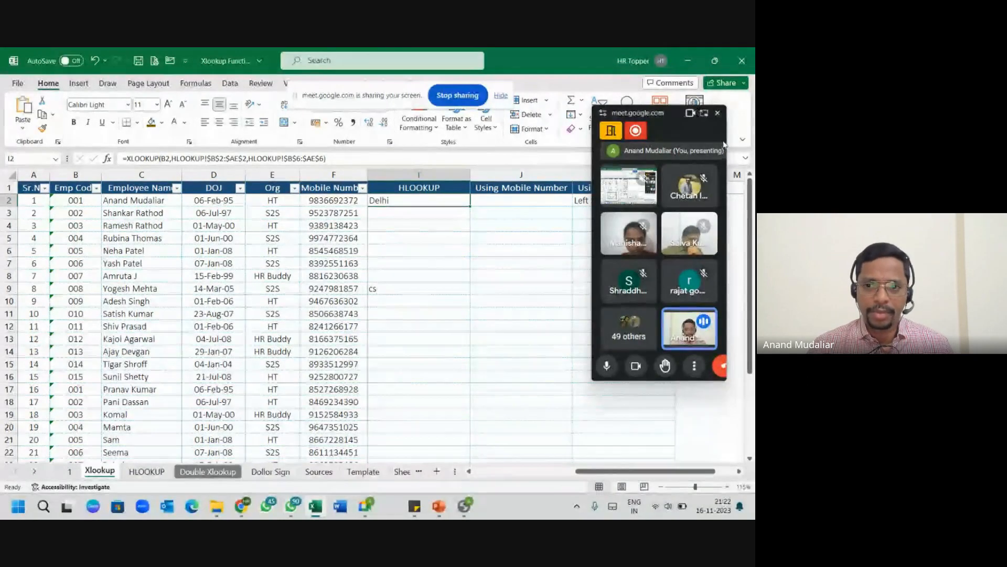
Switch to Google Meet, open the call in picture-in-picture mode and bring up the PowerPoint slide show.
{"action": "key", "text": "alt+Tab"}
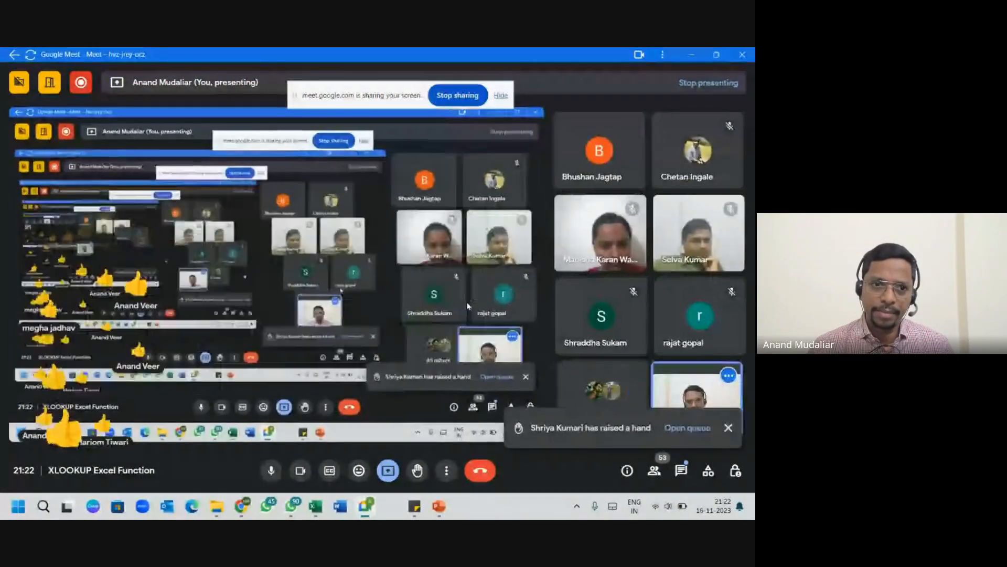
{"action": "left_click", "coordinate": [447, 471]}
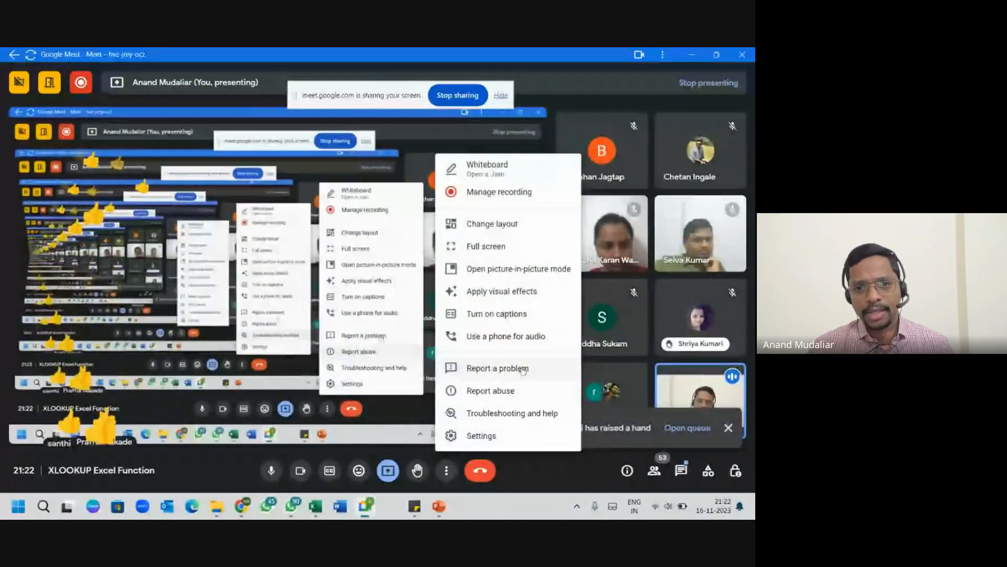
{"action": "left_click", "coordinate": [504, 210]}
{"action": "mouse_move", "coordinate": [438, 506]}
{"action": "left_click", "coordinate": [469, 463]}
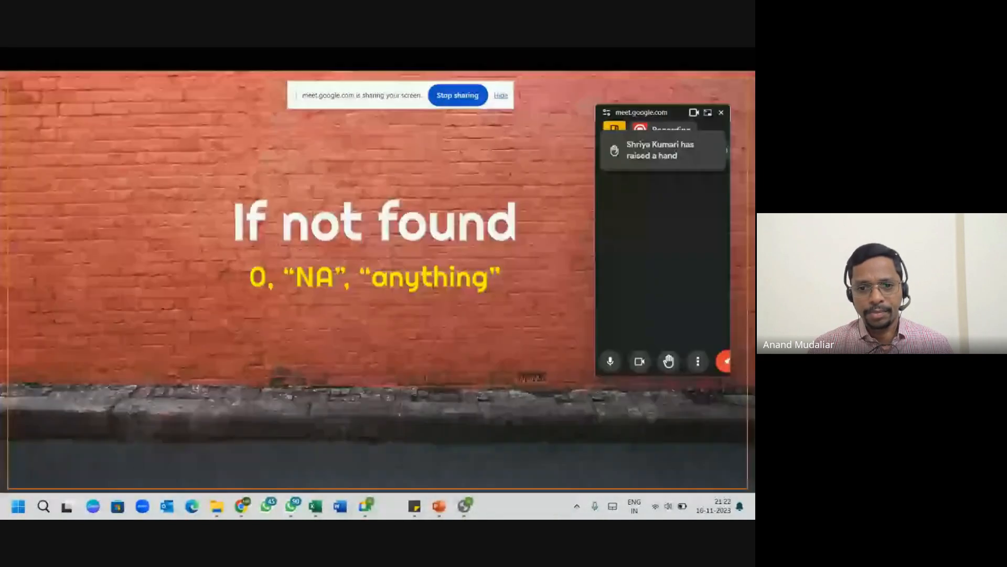
Switch from the "If not found" slide back to the Xlookup Functions workbook in Excel and select the formula cell I2.
{"action": "key", "text": "alt+Tab"}
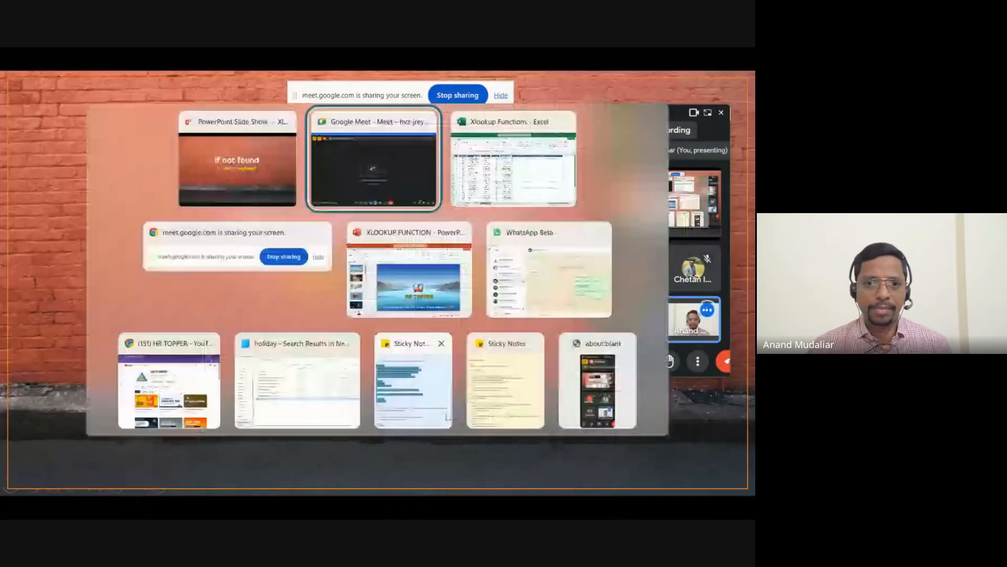
{"action": "key", "text": "alt+Tab"}
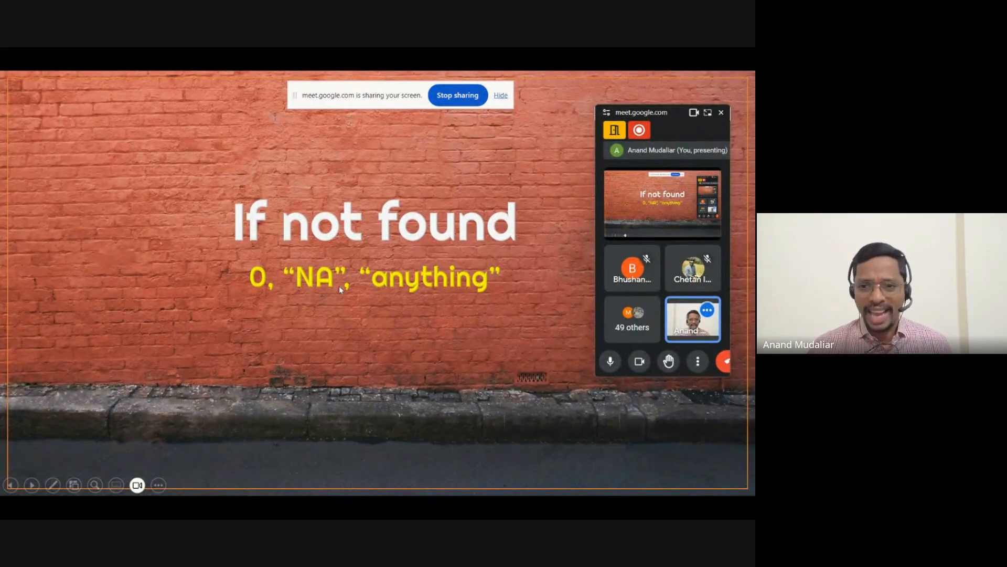
{"action": "key", "text": "alt+Tab"}
{"action": "key", "text": "alt+Tab"}
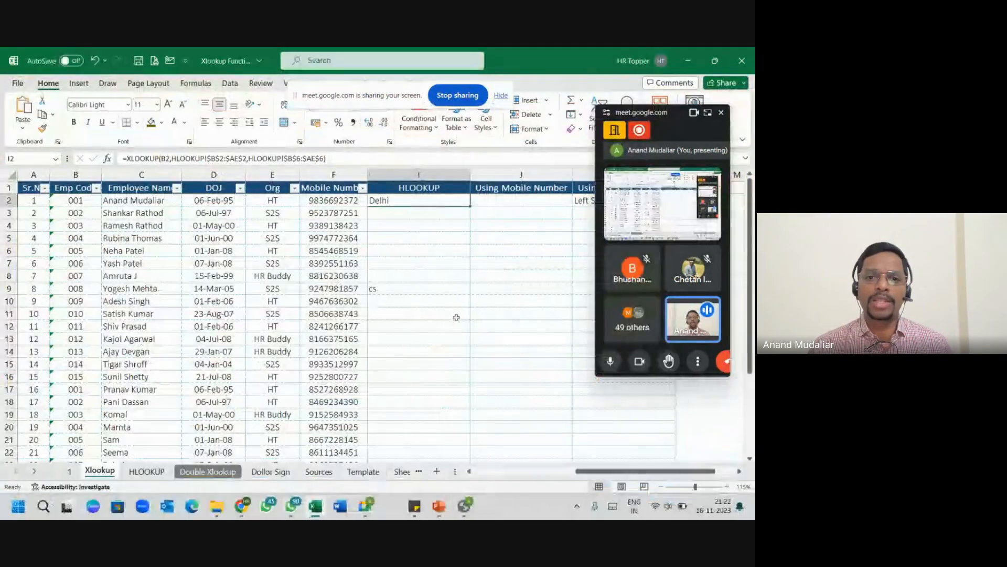
{"action": "left_click", "coordinate": [409, 303]}
{"action": "left_click", "coordinate": [411, 201]}
{"action": "scroll", "coordinate": [428, 356], "scroll_direction": "down", "scroll_amount": 5}
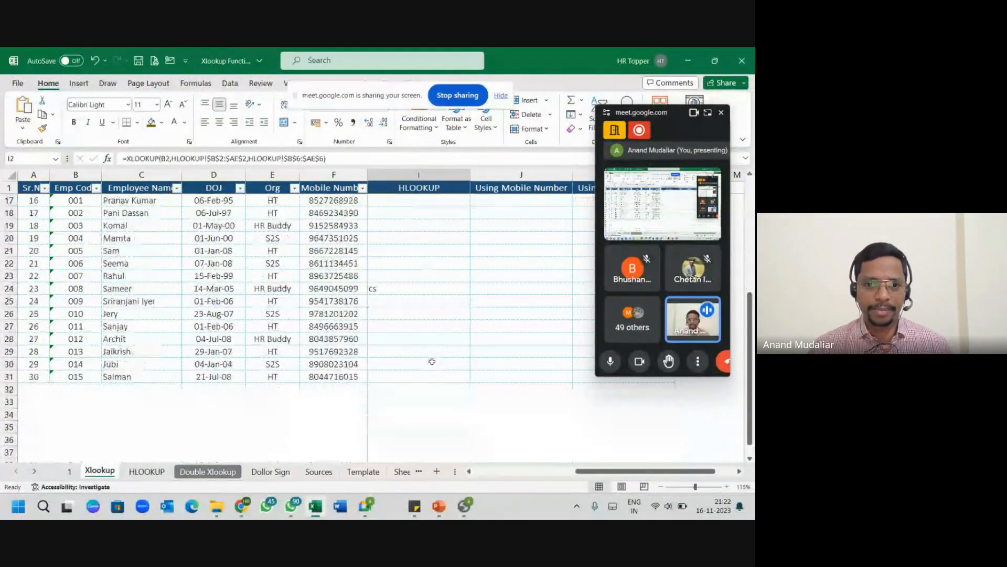
Fill the XLOOKUP formula from I2 down the HLOOKUP column through row 31 and return to the top of the table.
{"action": "left_click", "coordinate": [425, 377], "text": "shift"}
{"action": "key", "text": "ctrl+d"}
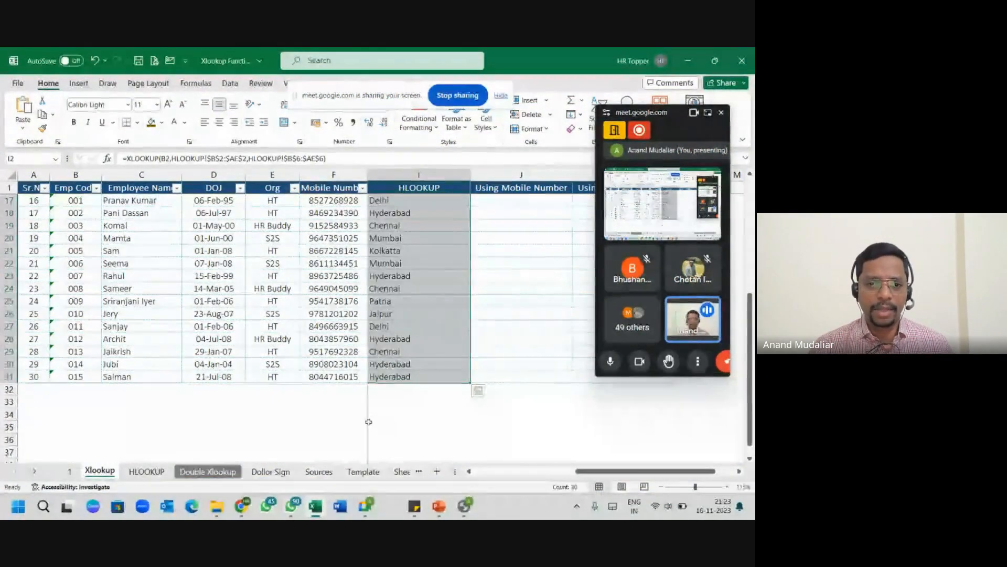
{"action": "left_click", "coordinate": [331, 299]}
{"action": "key", "text": "Right"}
{"action": "scroll", "coordinate": [332, 298], "scroll_direction": "up", "scroll_amount": 5}
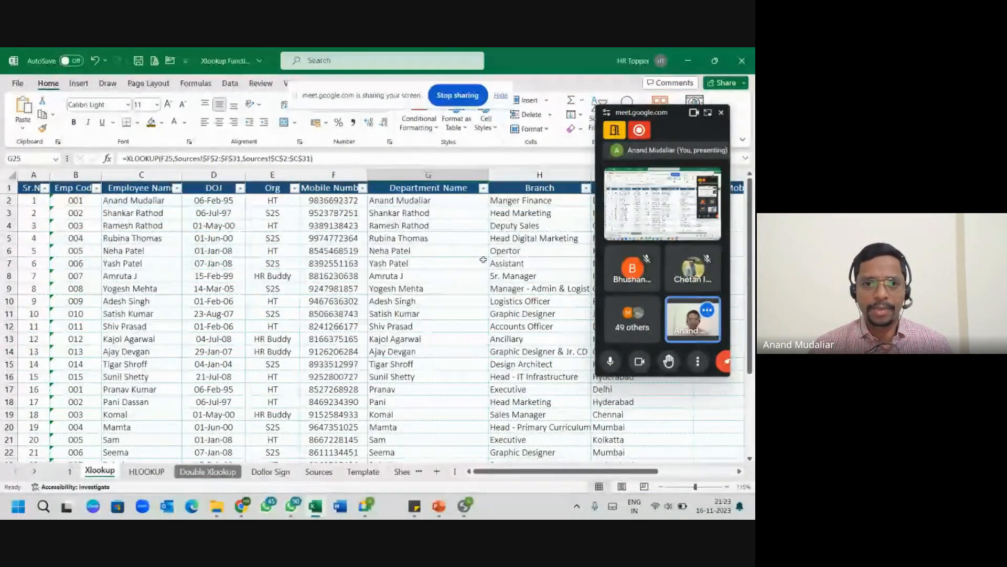
{"action": "left_click", "coordinate": [85, 254]}
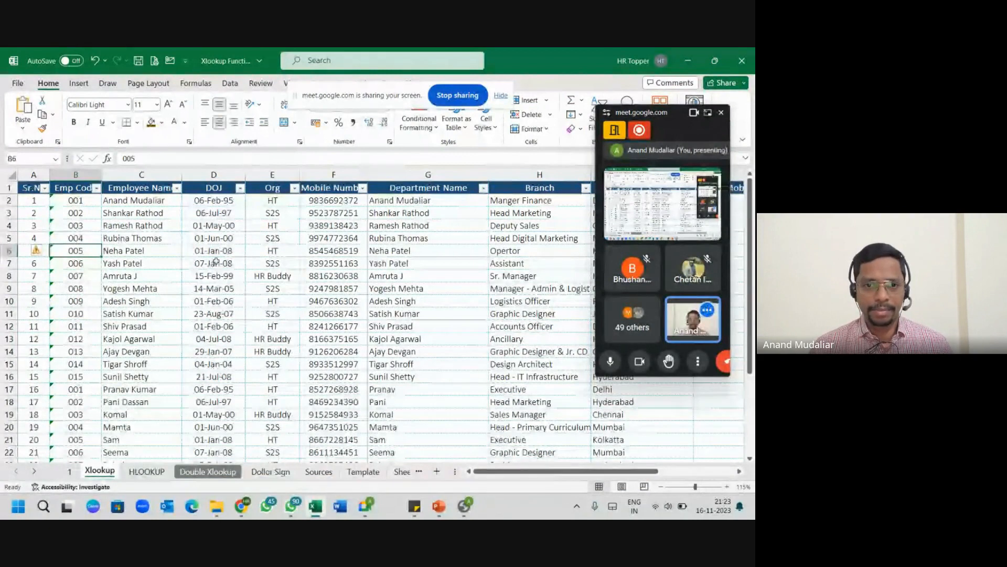
{"action": "key", "text": "Delete"}
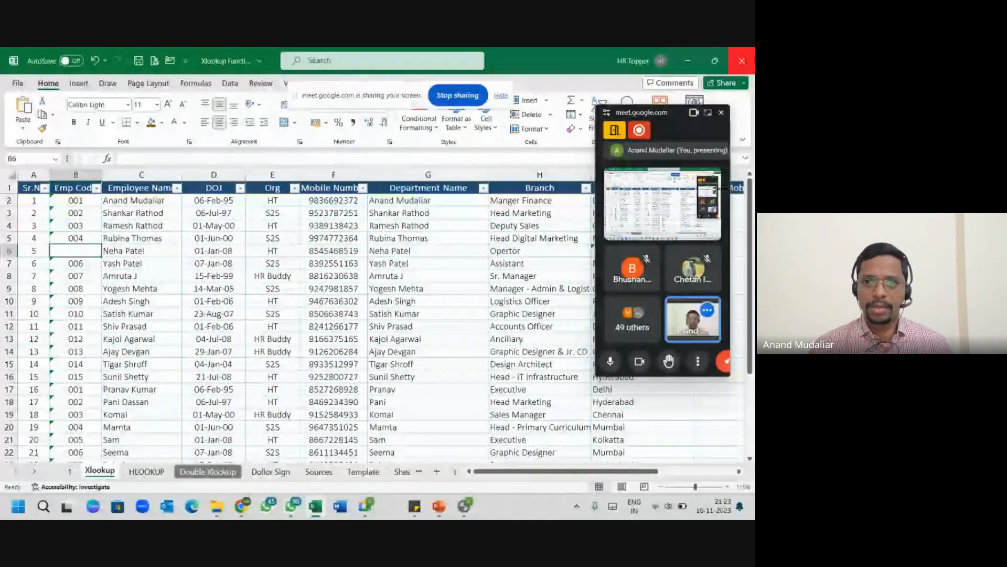
{"action": "left_click_drag", "start_coordinate": [671, 115], "coordinate": [652, 159]}
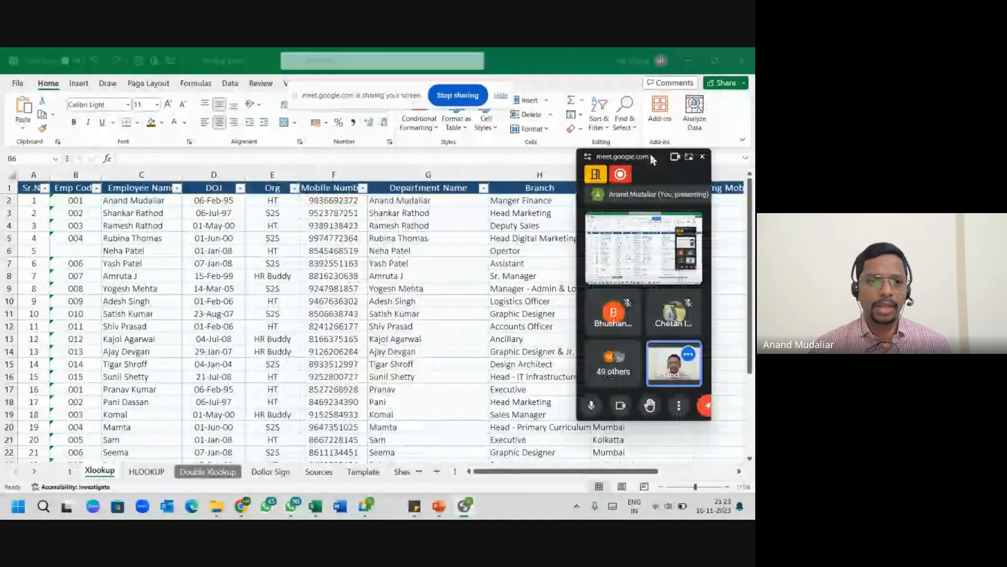
{"action": "left_click", "coordinate": [169, 290]}
{"action": "key", "text": "ctrl+z"}
{"action": "left_click", "coordinate": [443, 255]}
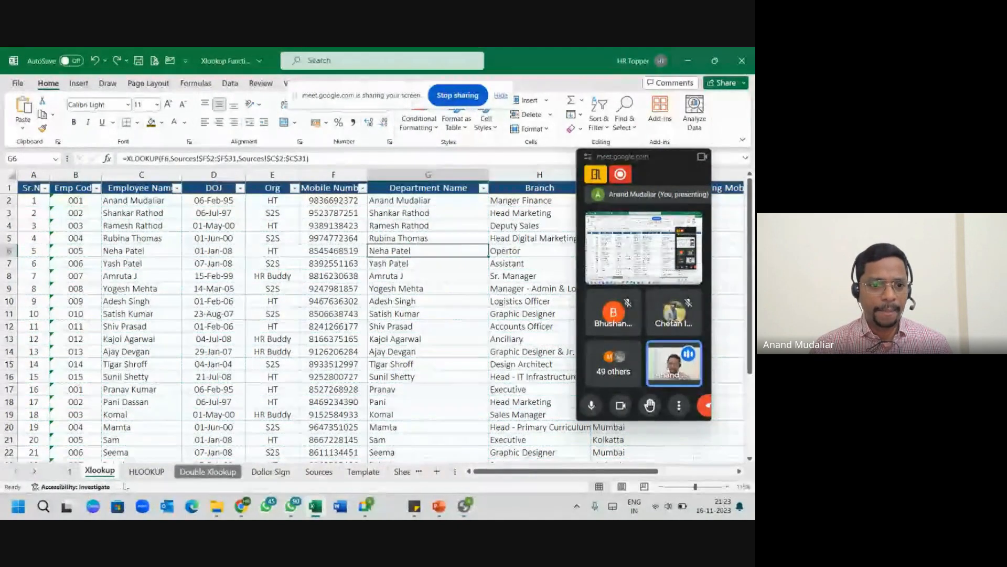
Clear the employee code in B15 on the Sources sheet and return to the Xlookup sheet.
{"action": "left_click", "coordinate": [319, 472]}
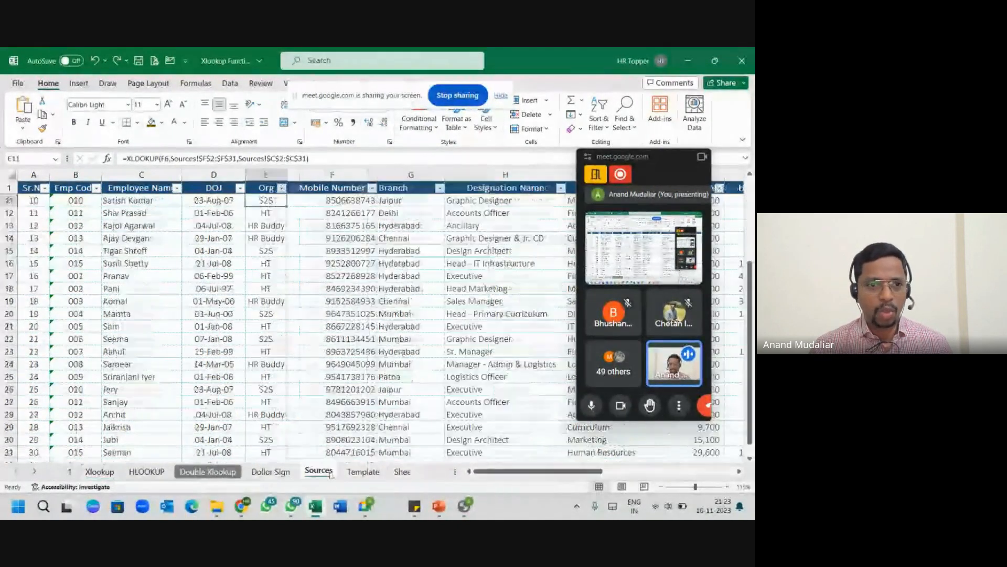
{"action": "left_click", "coordinate": [76, 252]}
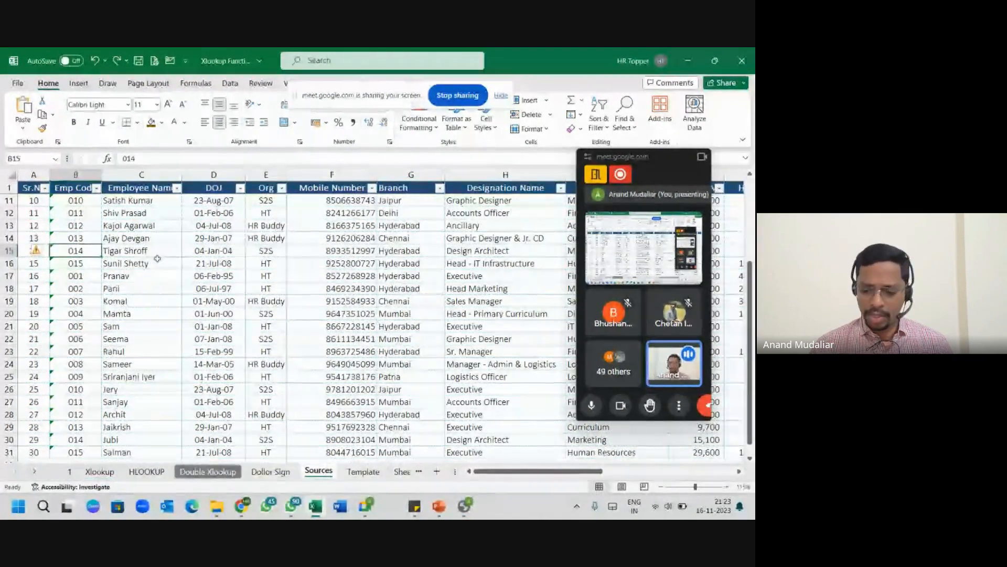
{"action": "key", "text": "Delete"}
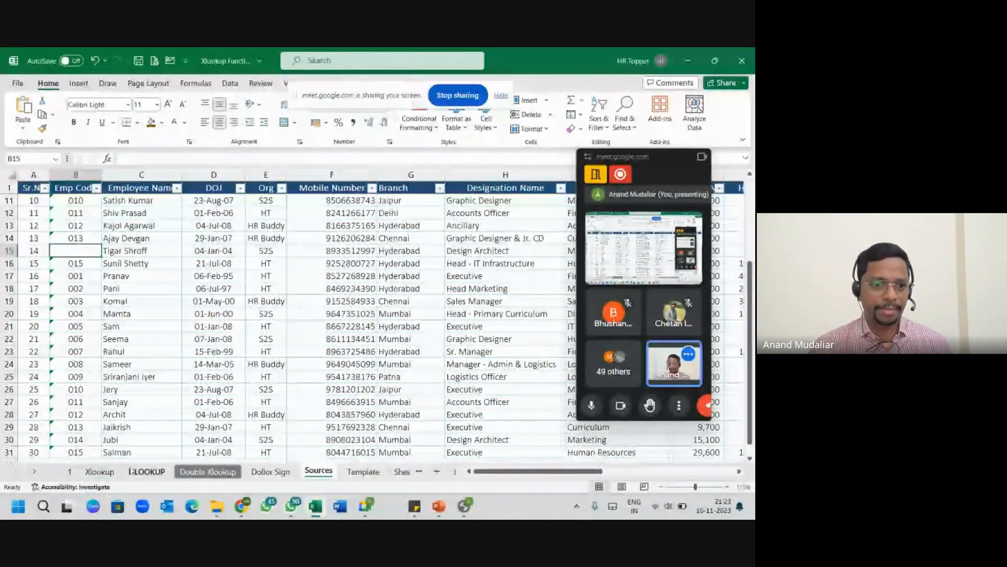
{"action": "left_click", "coordinate": [100, 471]}
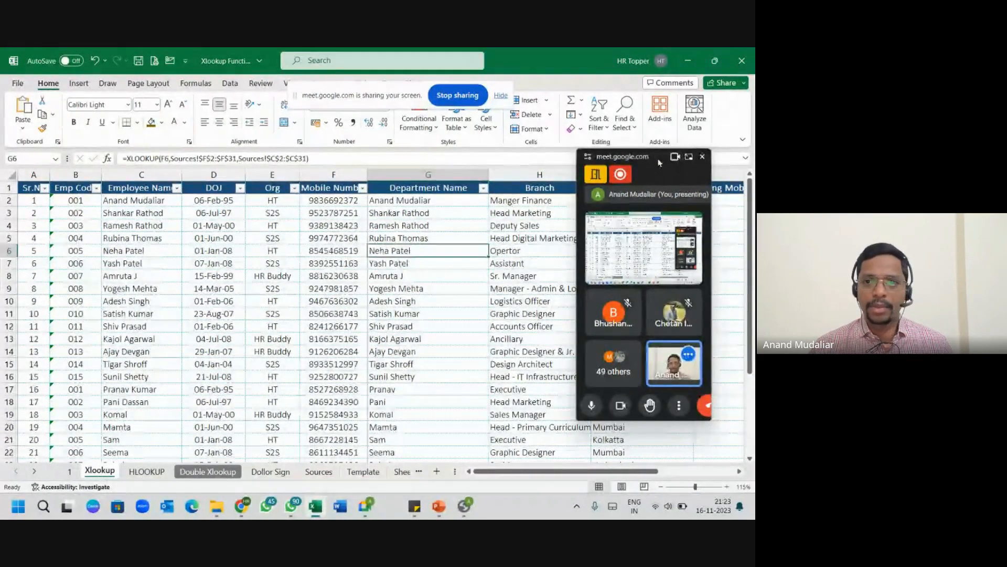
Check the formulas in the Department Name column, clear the mobile number in F15 on the Sources sheet and return to the Xlookup sheet.
{"action": "mouse_move", "coordinate": [661, 163]}
{"action": "left_mouse_down"}
{"action": "mouse_move", "coordinate": [229, 154]}
{"action": "mouse_move", "coordinate": [719, 153]}
{"action": "mouse_move", "coordinate": [655, 152]}
{"action": "left_mouse_up"}
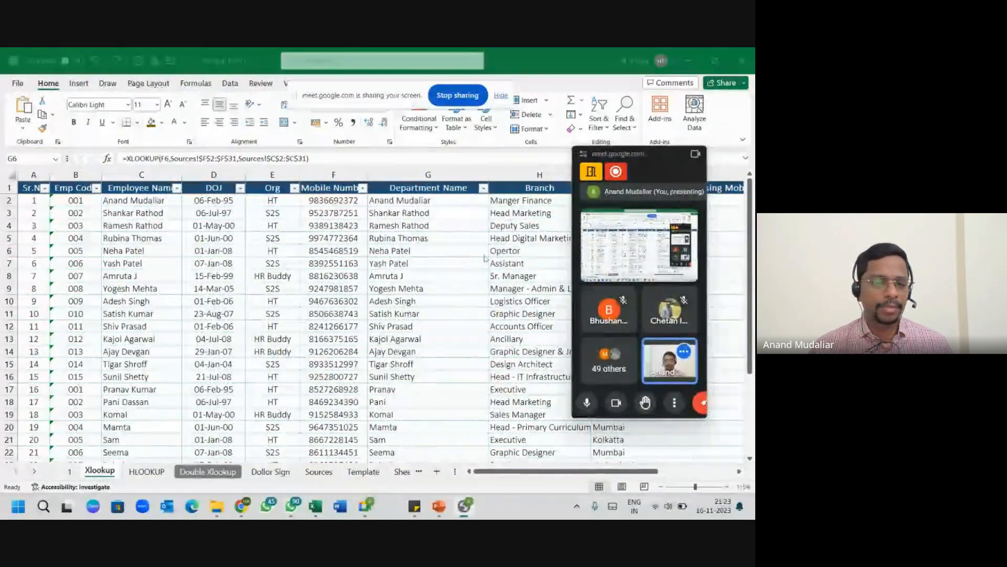
{"action": "key", "text": "Up"}
{"action": "key", "text": "Up"}
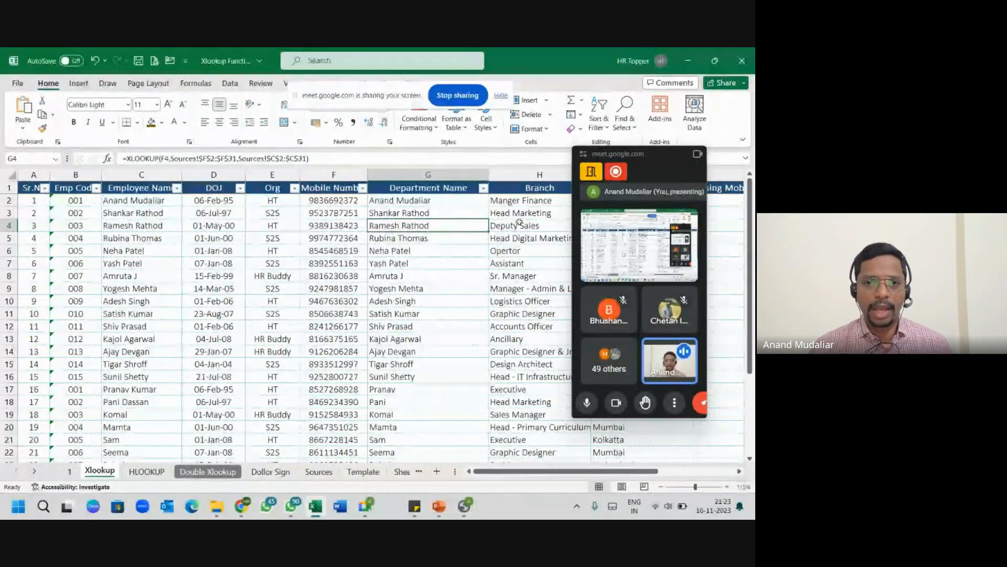
{"action": "left_click", "coordinate": [439, 212]}
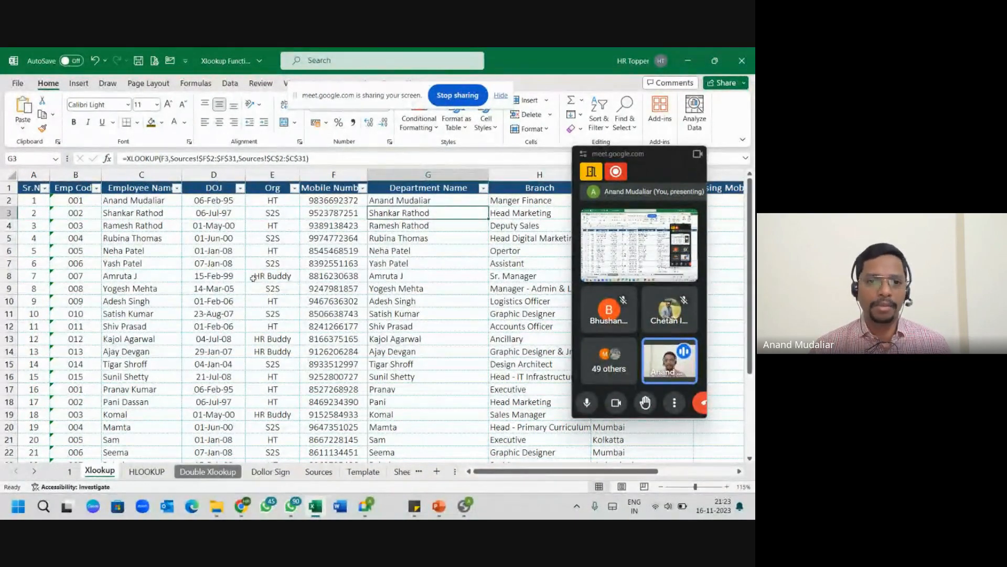
{"action": "left_click", "coordinate": [319, 471]}
{"action": "left_click", "coordinate": [360, 247]}
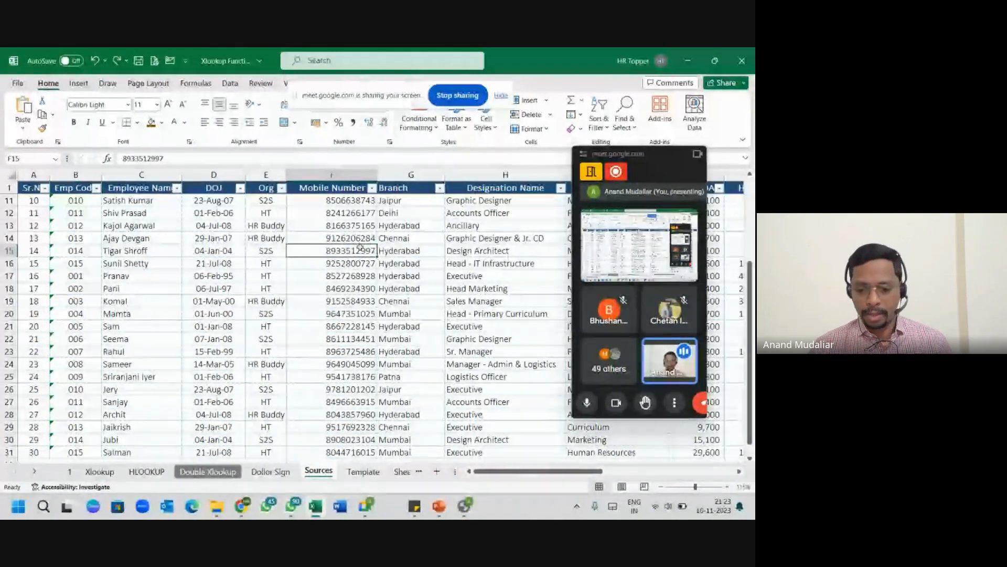
{"action": "key", "text": "Delete"}
{"action": "left_click", "coordinate": [100, 471]}
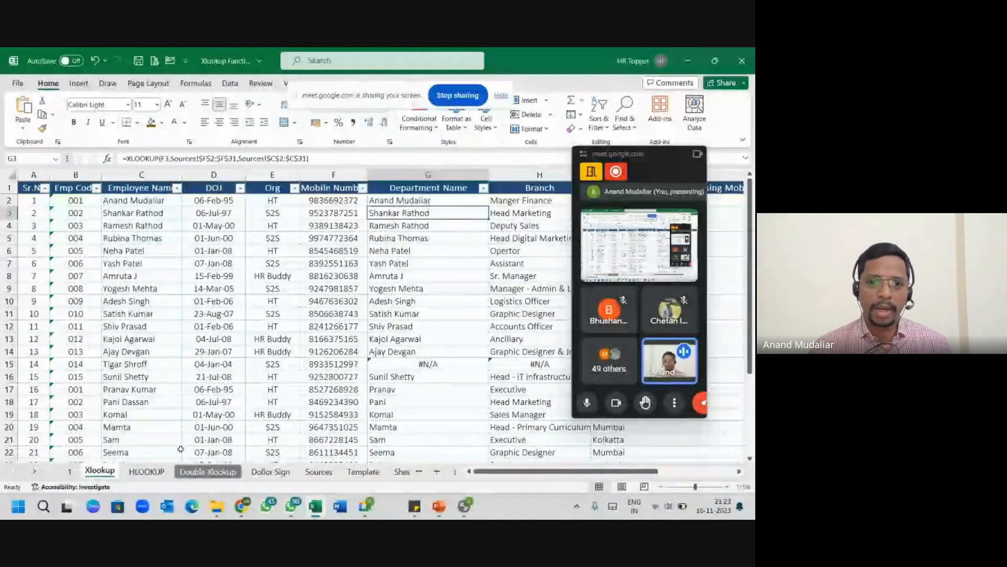
Select the error cells G15:H15 and move the floating Google Meet window away from the Branch and HLOOKUP columns.
{"action": "left_click_drag", "start_coordinate": [420, 364], "coordinate": [512, 362]}
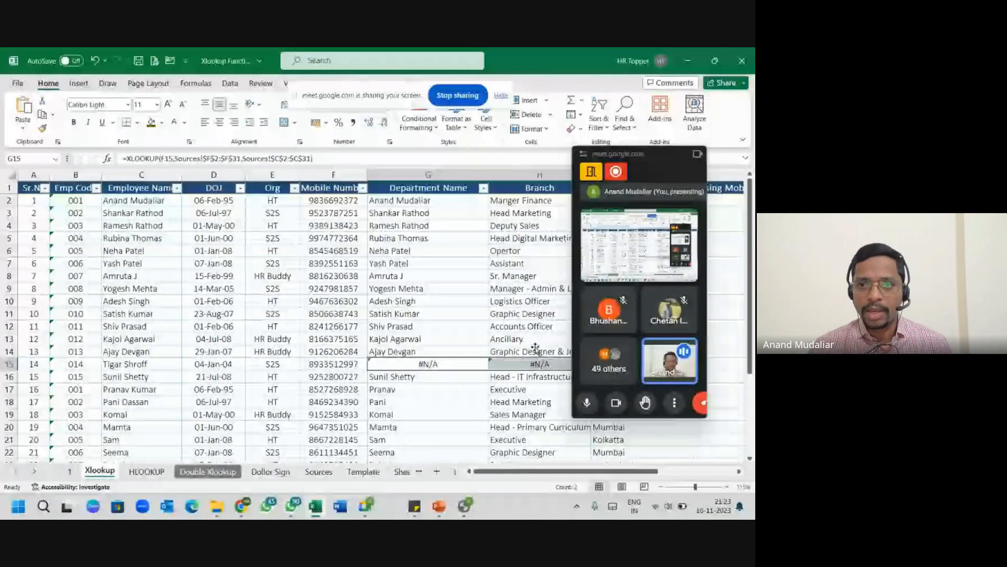
{"action": "left_click", "coordinate": [642, 168]}
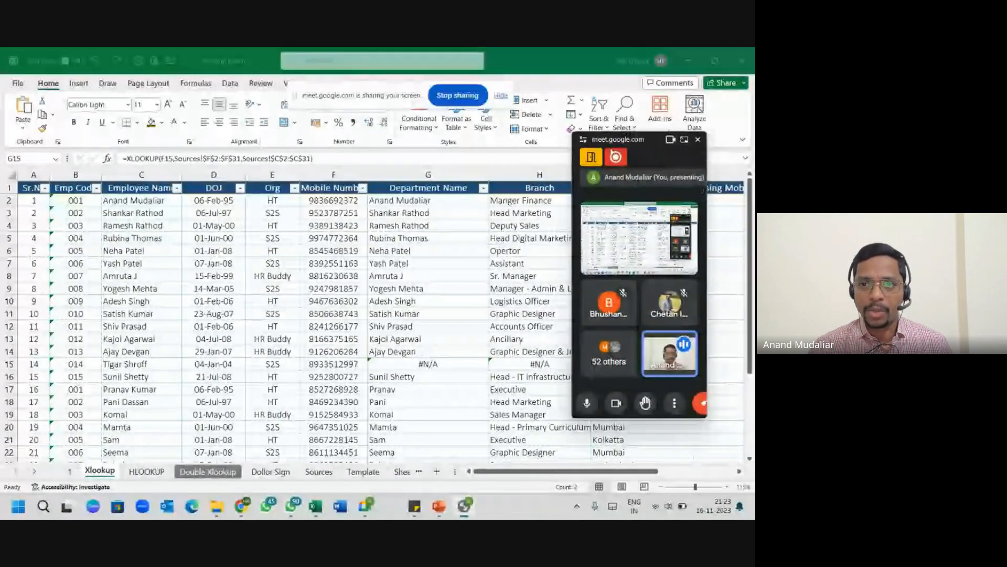
{"action": "left_click_drag", "start_coordinate": [615, 152], "coordinate": [183, 163]}
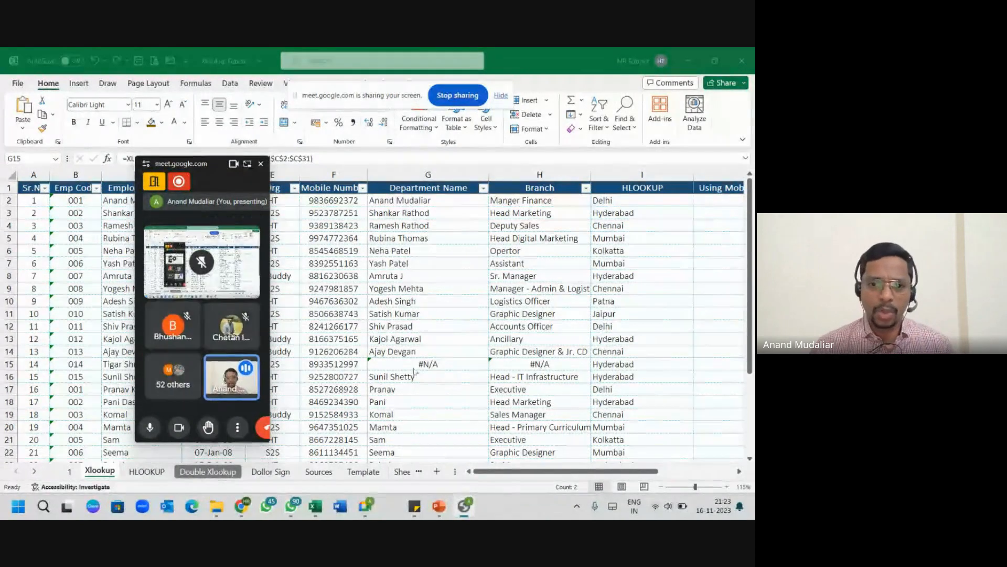
{"action": "left_click", "coordinate": [486, 361]}
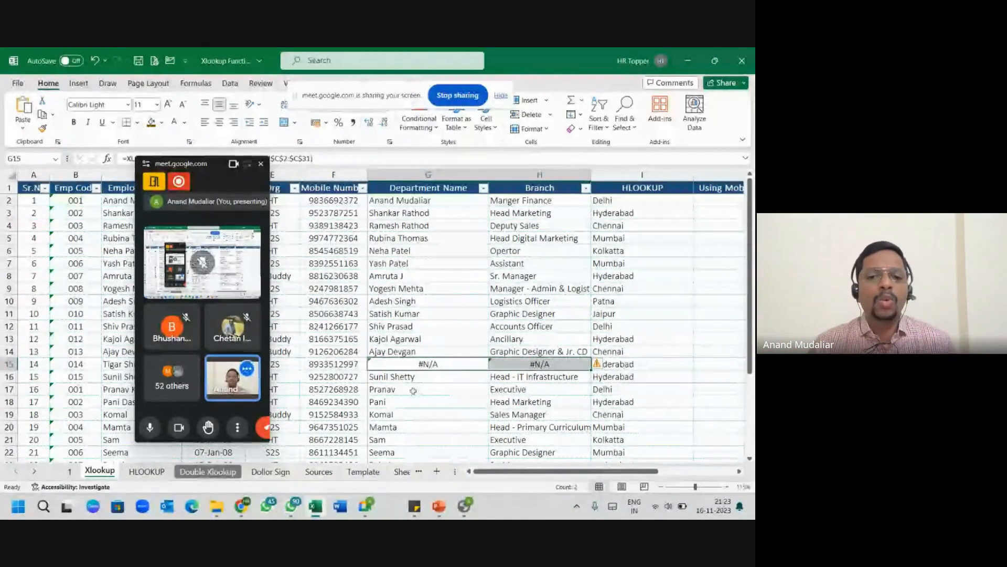
Add 0 as the if_not_found argument of the XLOOKUP formula in G15.
{"action": "left_click", "coordinate": [447, 361]}
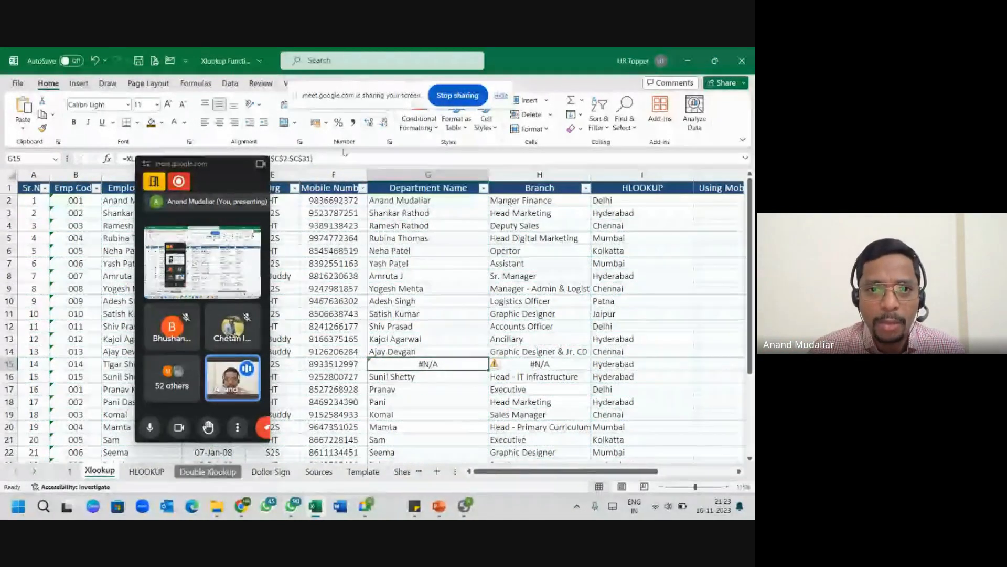
{"action": "left_click", "coordinate": [377, 158]}
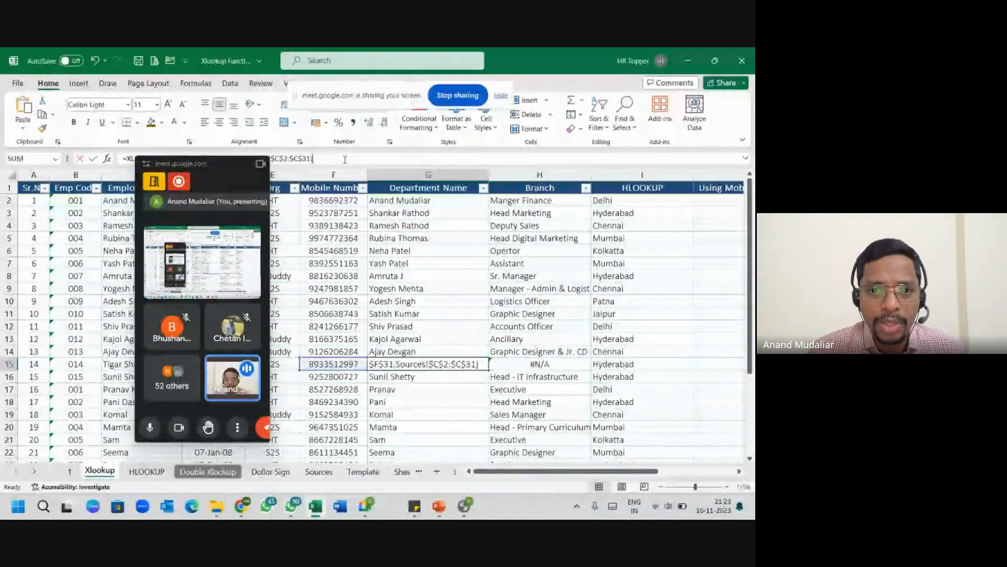
{"action": "left_click", "coordinate": [478, 365]}
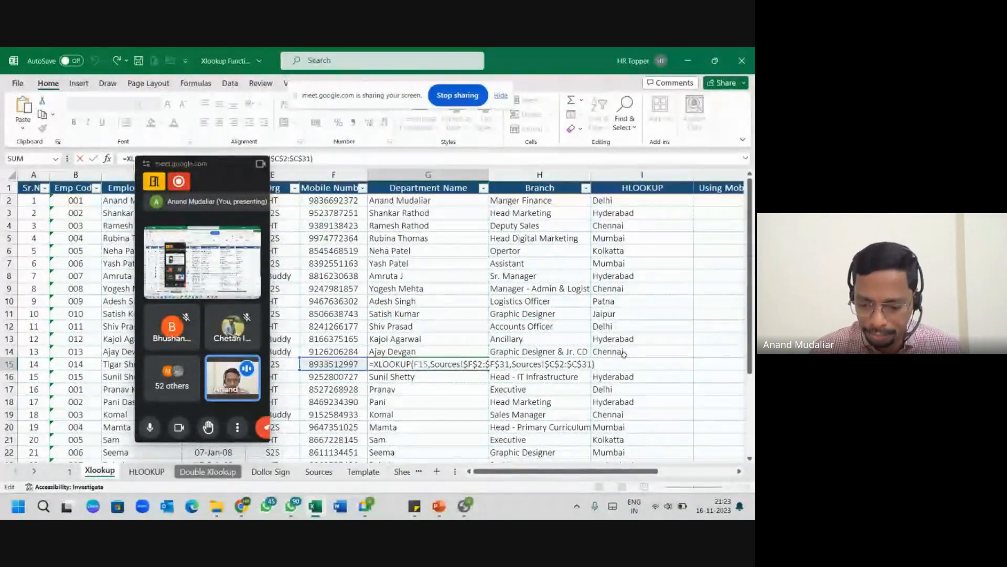
{"action": "key", "text": "BackSpace"}
{"action": "type", "text": ","}
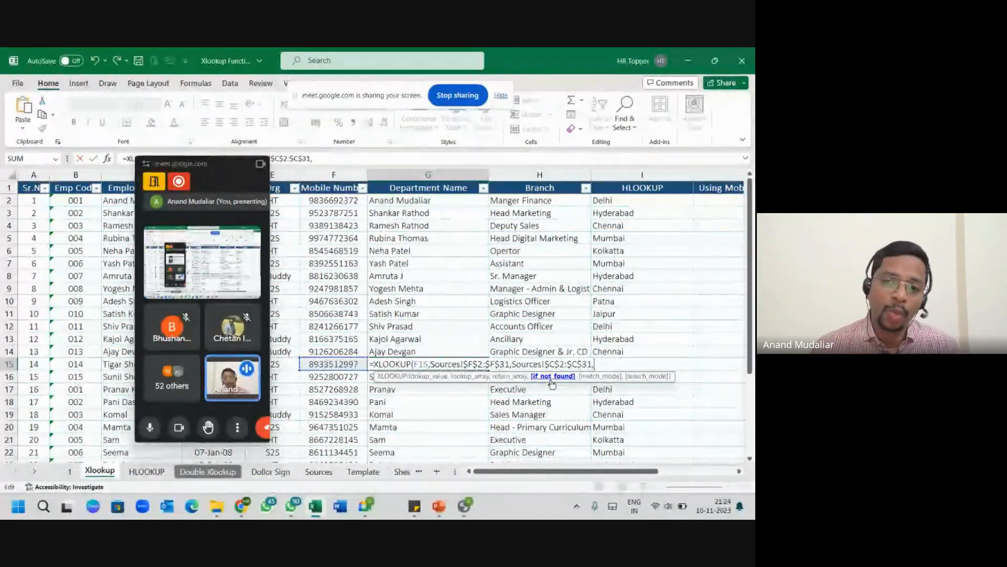
{"action": "type", "text": "0"}
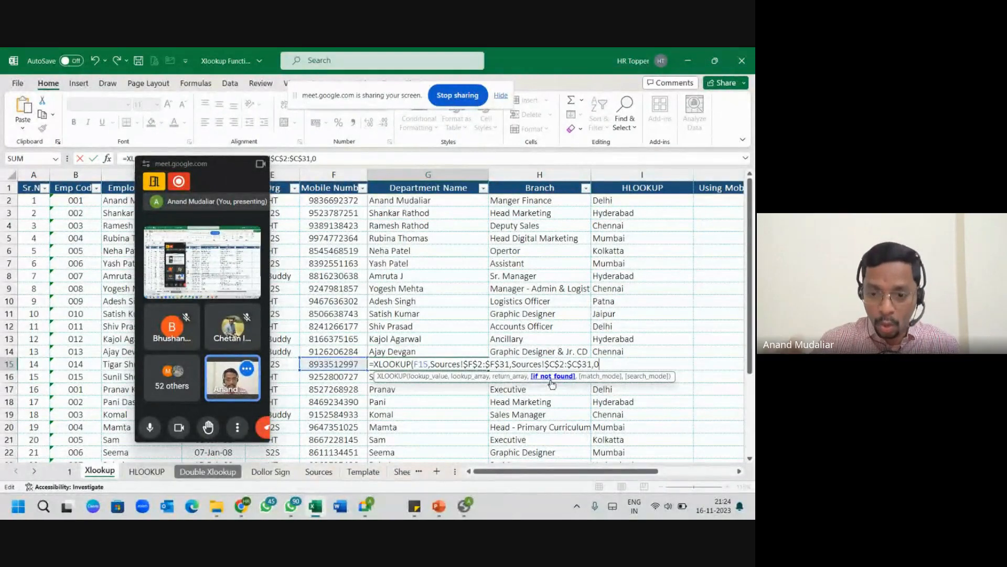
{"action": "type", "text": ")"}
{"action": "key", "text": "Return"}
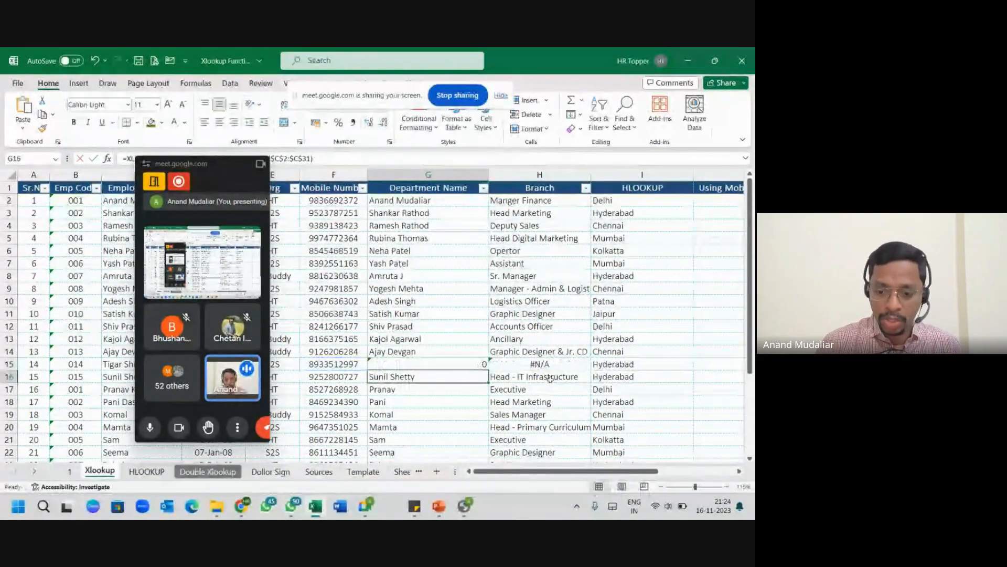
Change the if_not_found argument of the XLOOKUP formula in G15 to "Not Available".
{"action": "left_click", "coordinate": [460, 363]}
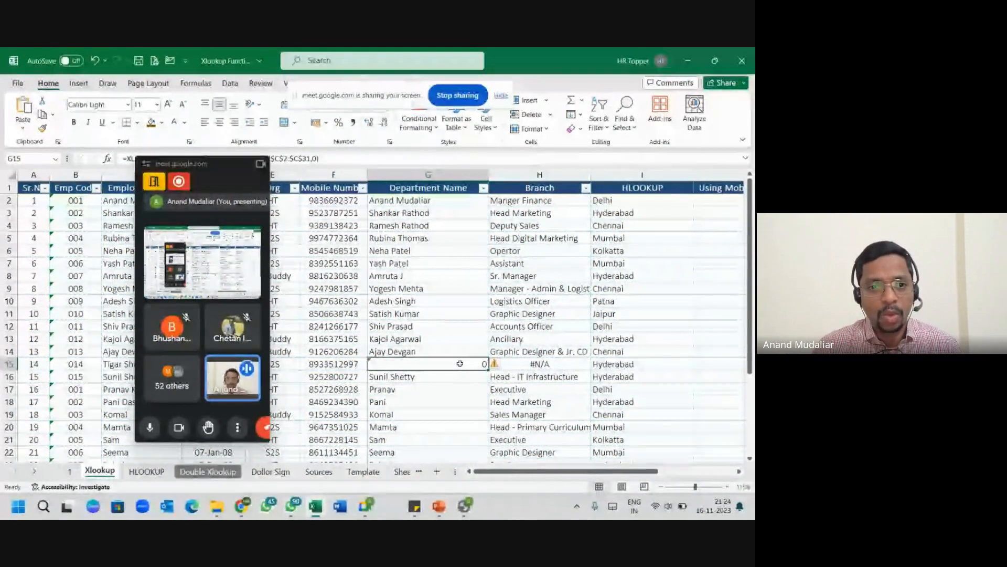
{"action": "double_click", "coordinate": [460, 364]}
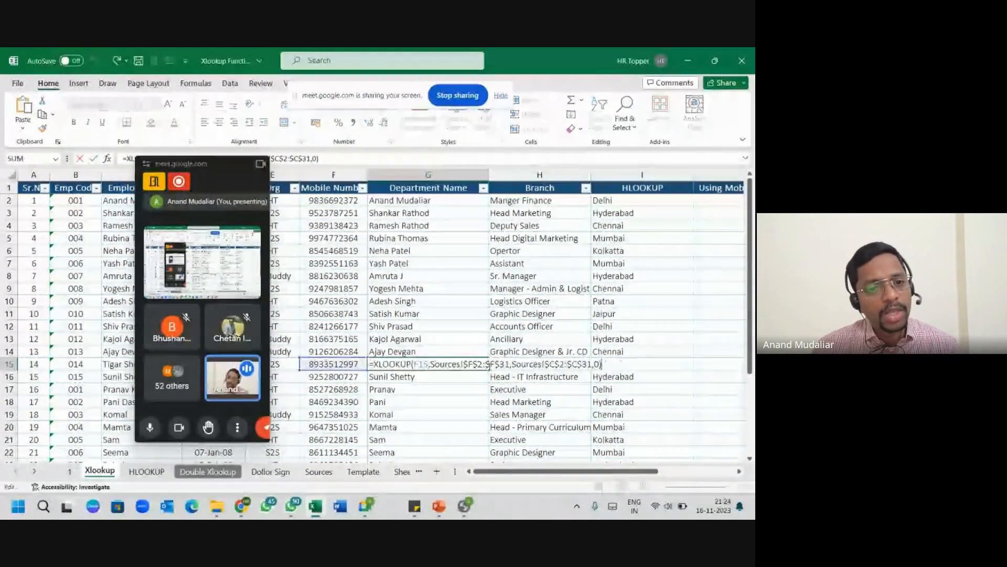
{"action": "left_click", "coordinate": [600, 364]}
{"action": "key", "text": "BackSpace"}
{"action": "type", "text": "\"No"}
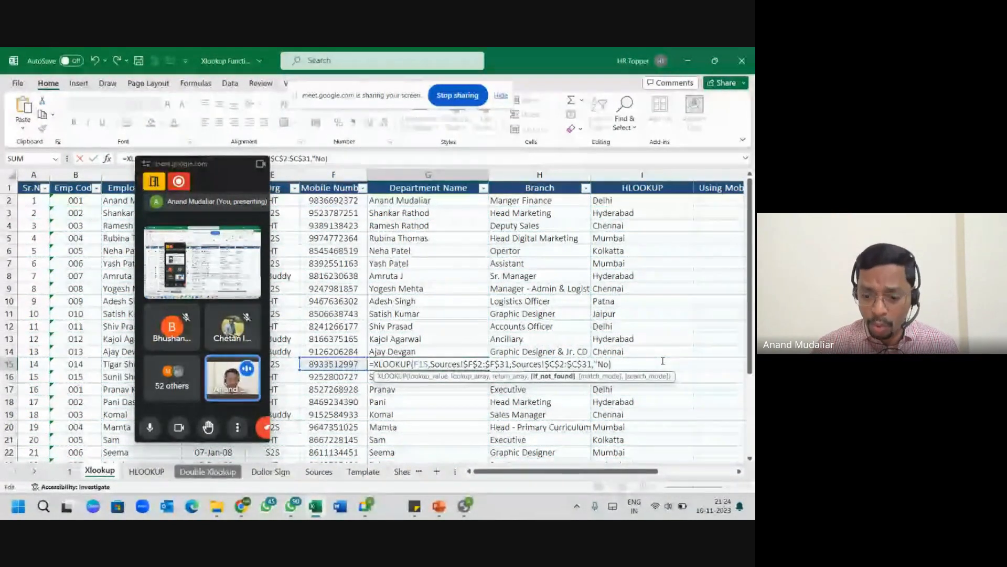
{"action": "type", "text": "t Available"}
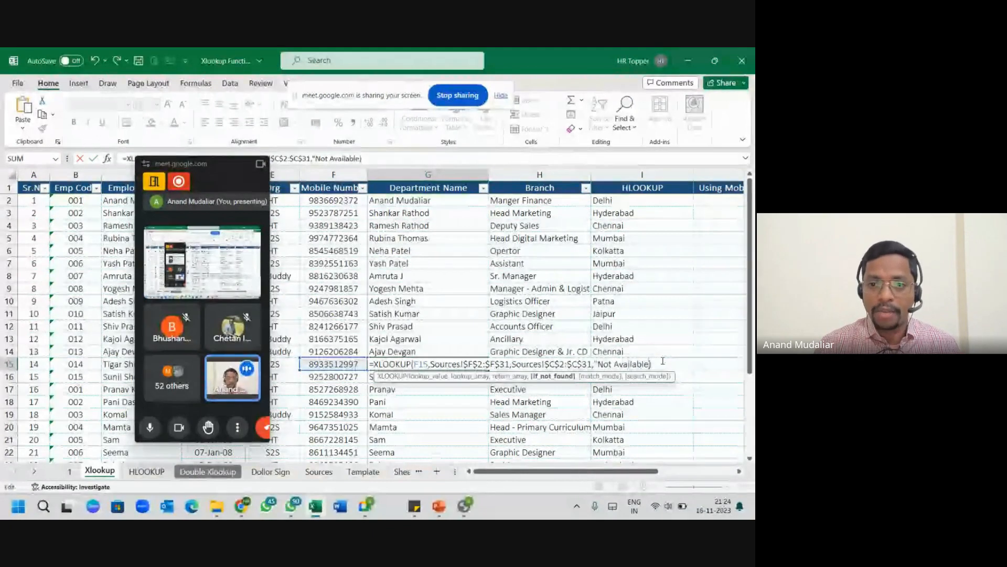
{"action": "type", "text": "\""}
{"action": "key", "text": "Return"}
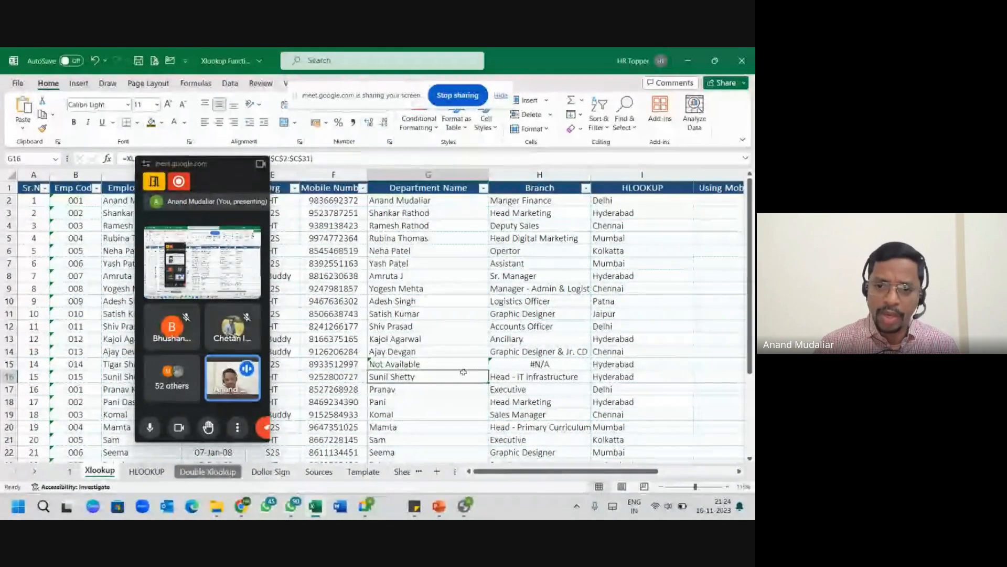
Replace the if_not_found text in the G15 formula with a dash, "-".
{"action": "left_click", "coordinate": [457, 364]}
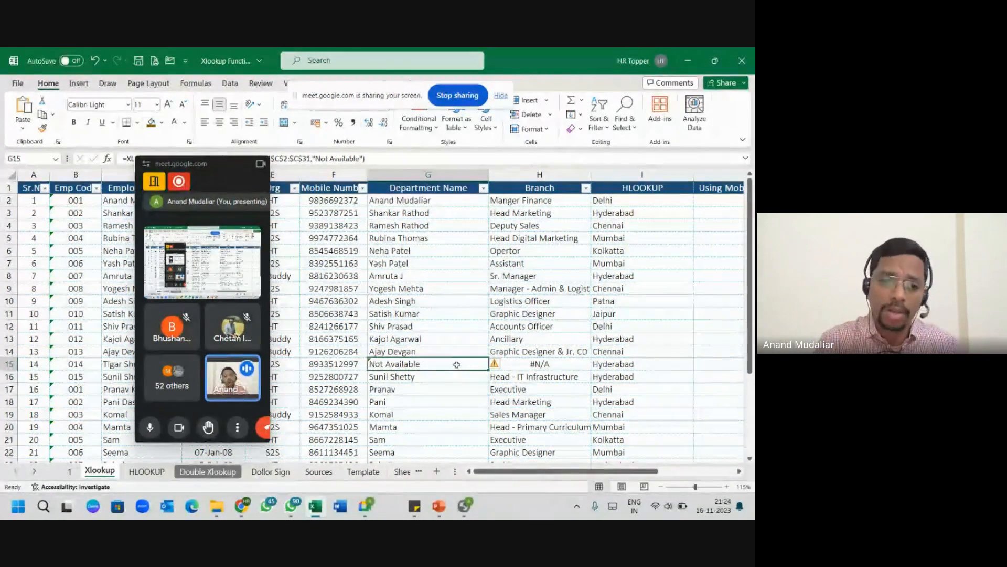
{"action": "double_click", "coordinate": [457, 364]}
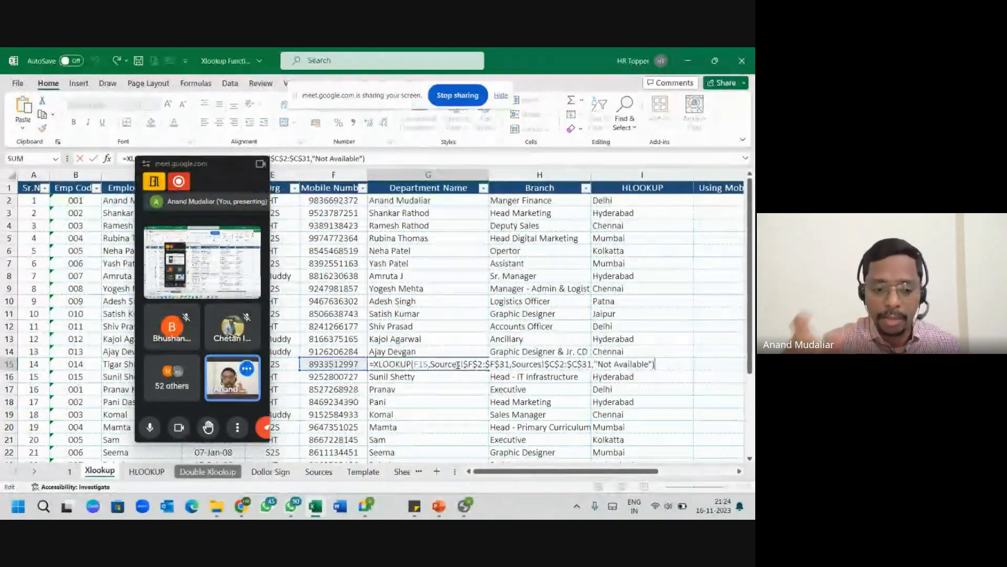
{"action": "left_click_drag", "start_coordinate": [649, 364], "coordinate": [598, 363]}
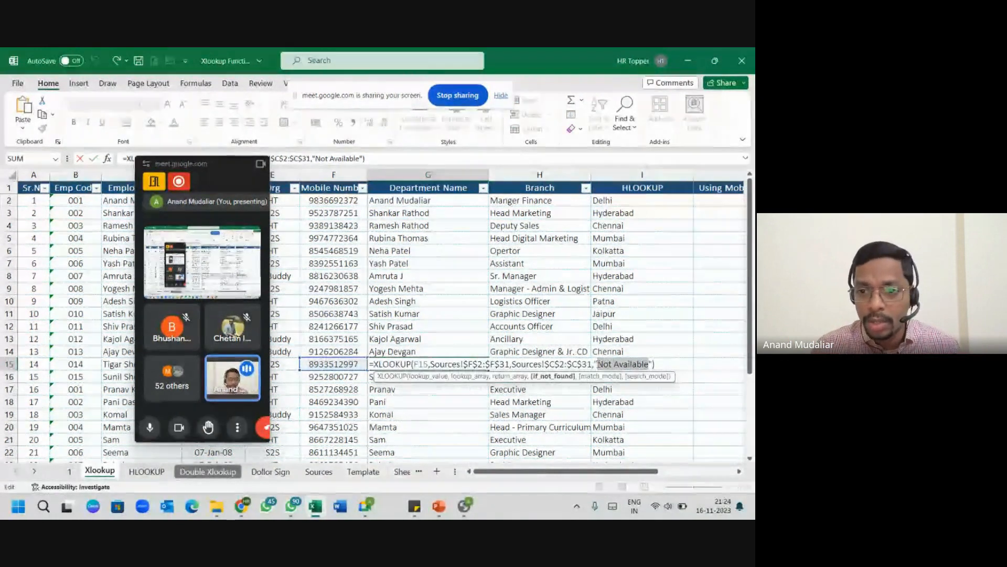
{"action": "type", "text": "-"}
{"action": "key", "text": "Return"}
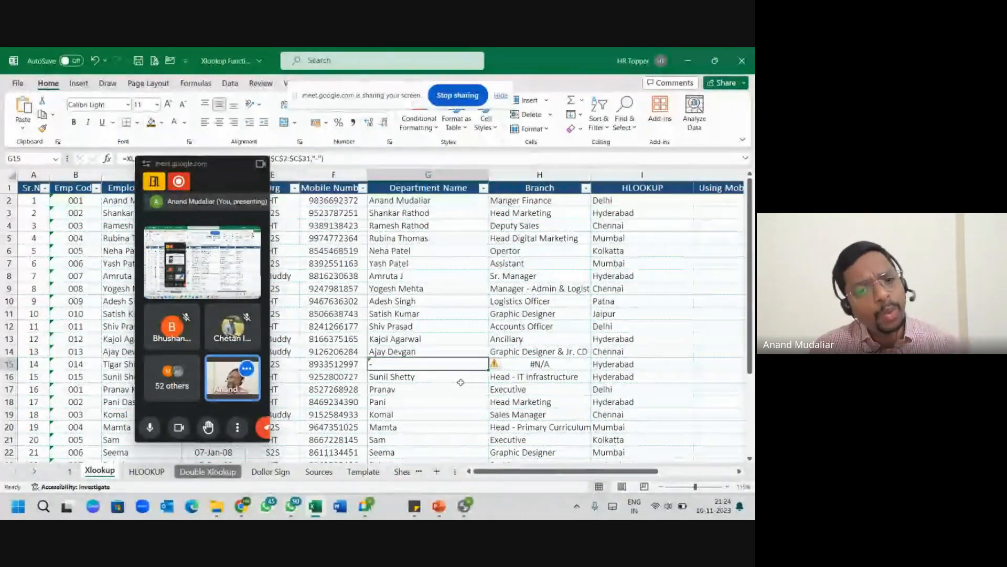
Make the if_not_found text in the G15 formula blank so a missing match leaves the cell looking empty.
{"action": "double_click", "coordinate": [461, 364]}
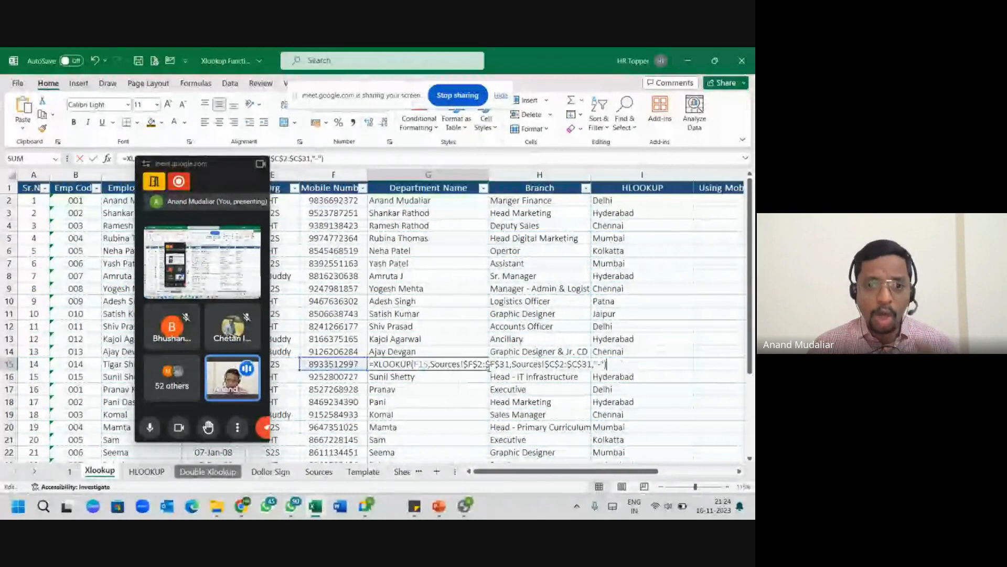
{"action": "left_click", "coordinate": [604, 364]}
{"action": "key", "text": "Return"}
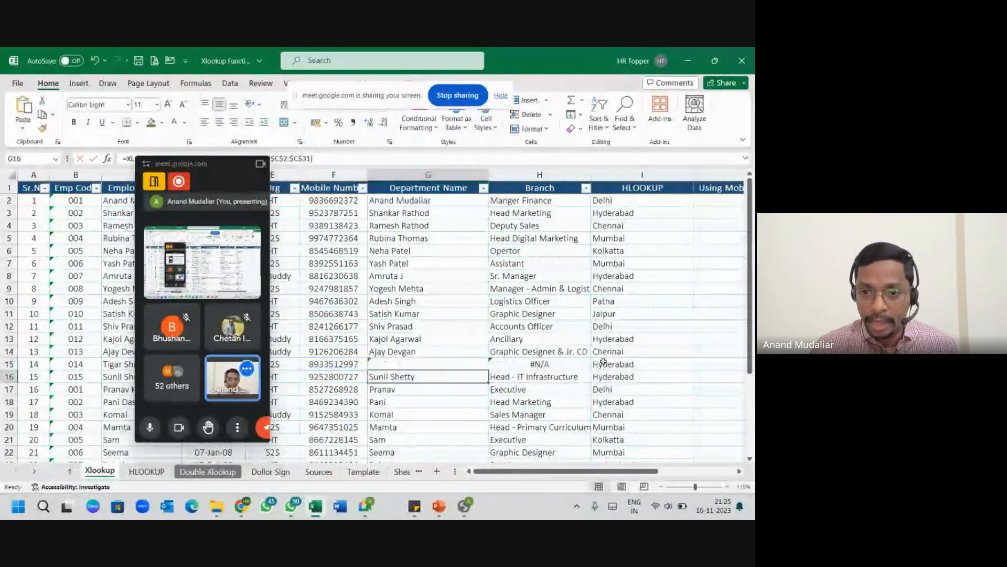
{"action": "key", "text": "Down"}
{"action": "key", "text": "Down"}
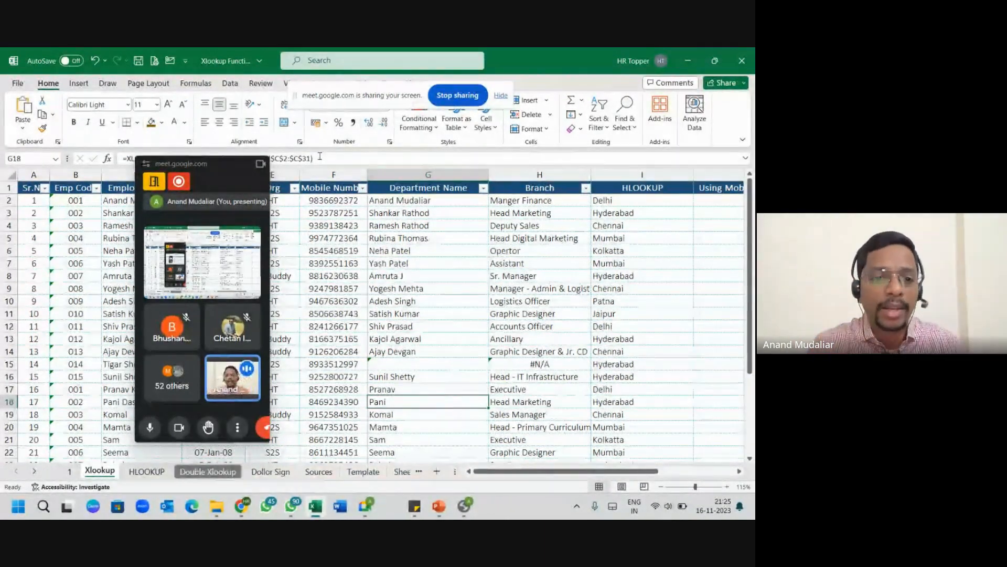
Switch back to the full Google Meet call window and stop sharing the screen.
{"action": "left_click", "coordinate": [247, 163]}
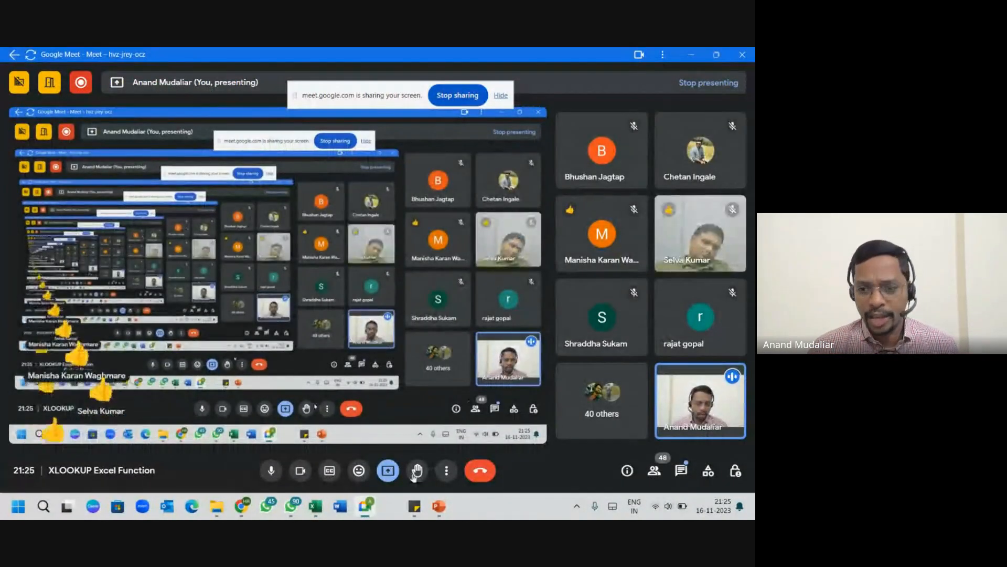
{"action": "left_click", "coordinate": [451, 97]}
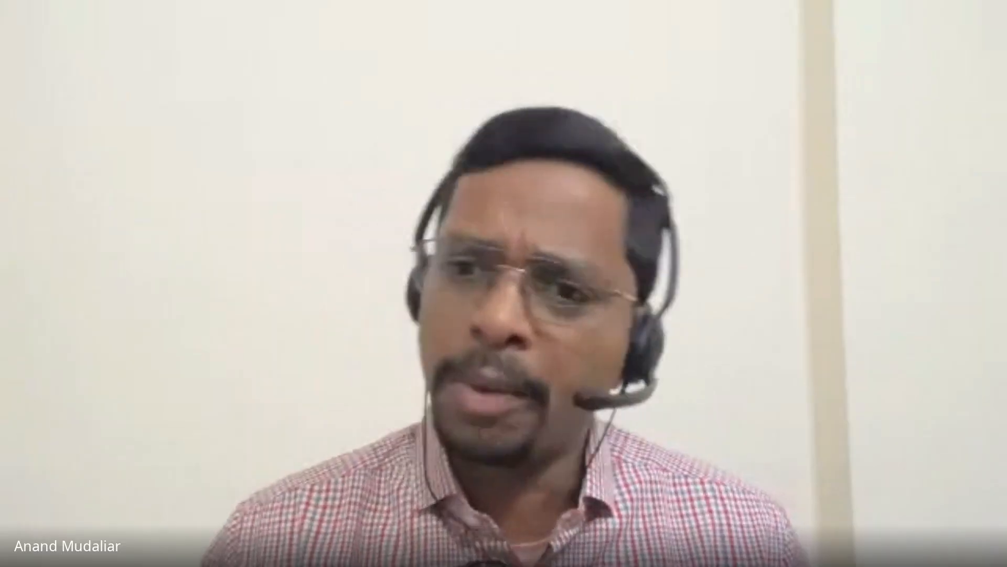
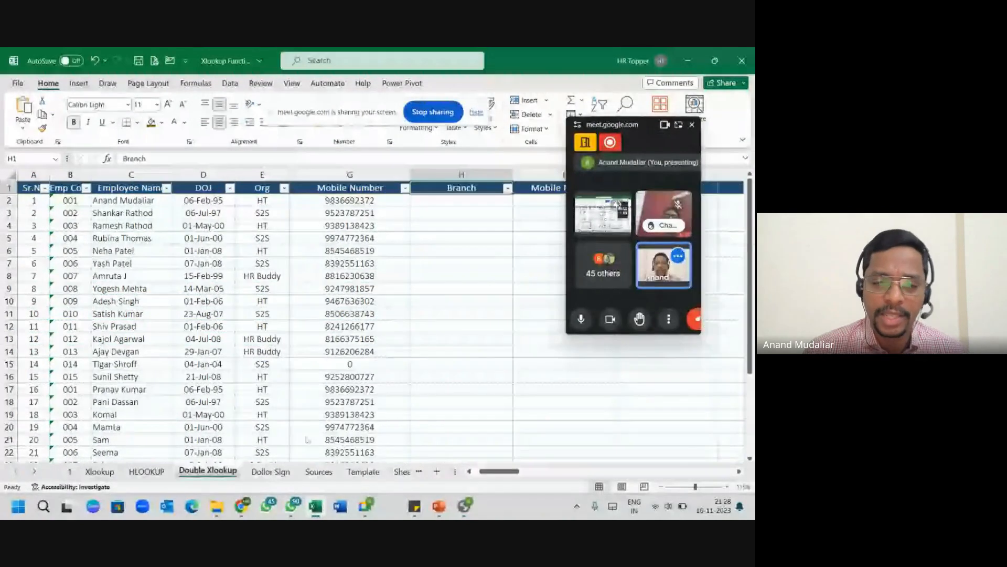
Clear all existing formulas below the Mobile Number heading in column G of the Double Xlookup sheet.
{"action": "left_click", "coordinate": [355, 205]}
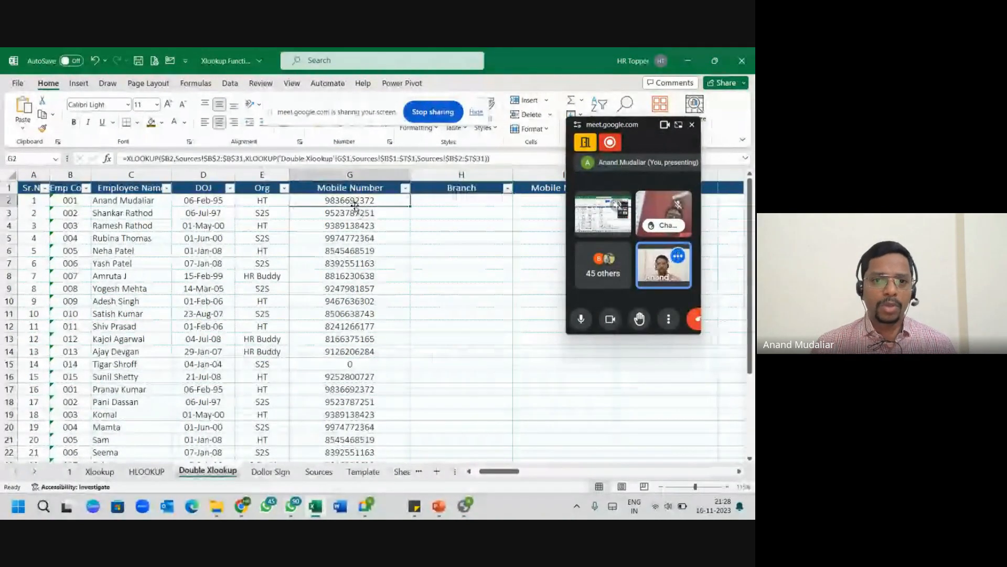
{"action": "key", "text": "shift+Down"}
{"action": "key", "text": "Delete"}
{"action": "key", "text": "Up"}
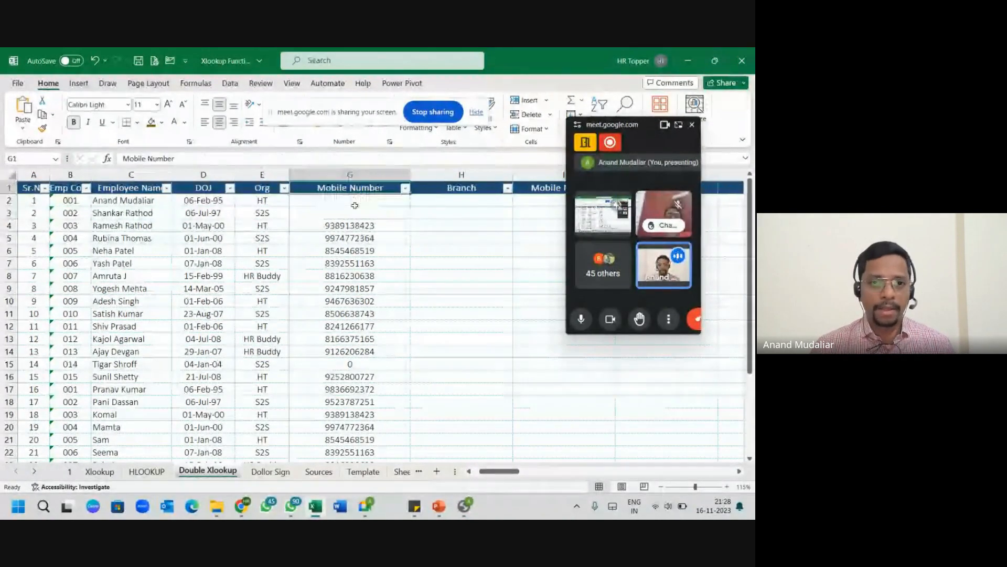
{"action": "key", "text": "Down"}
{"action": "key", "text": "ctrl+shift+Down"}
{"action": "key", "text": "ctrl+shift+Down"}
{"action": "key", "text": "Delete"}
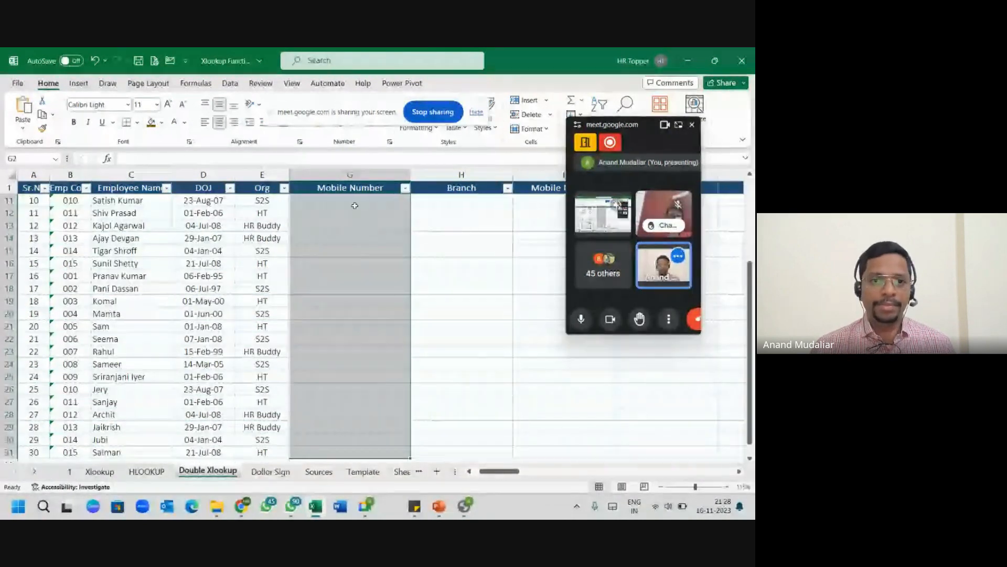
{"action": "key", "text": "Up"}
{"action": "key", "text": "Down"}
{"action": "scroll", "coordinate": [398, 268], "scroll_direction": "up", "scroll_amount": 3}
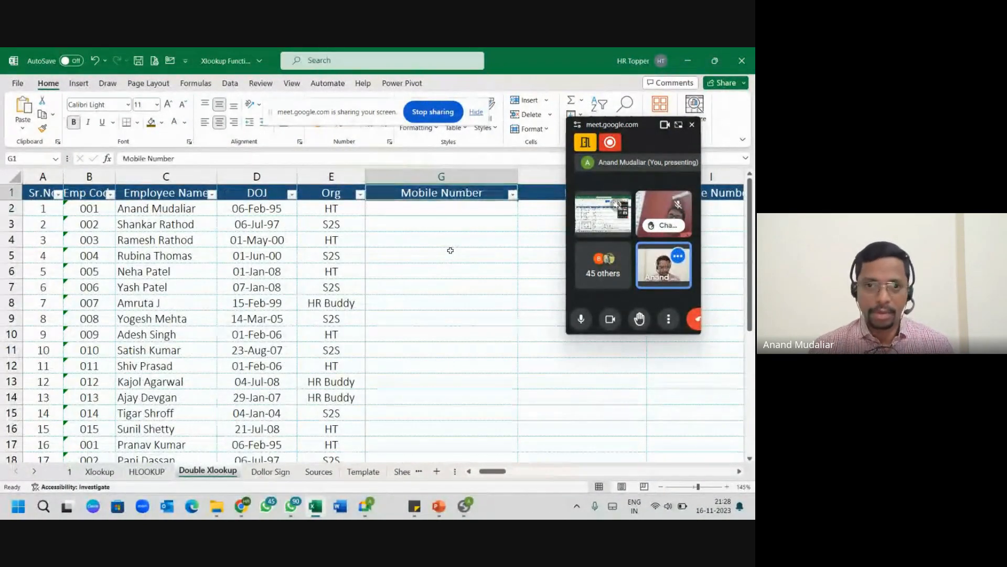
Start an XLOOKUP formula in G2 with the employee code in B2 as the lookup value.
{"action": "type", "text": "="}
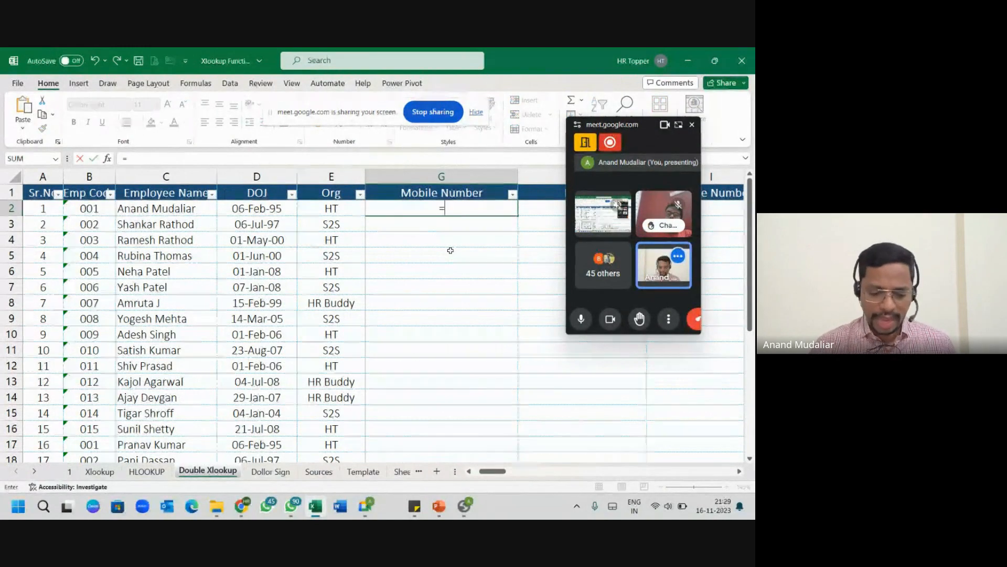
{"action": "type", "text": "xlo"}
{"action": "key", "text": "Tab"}
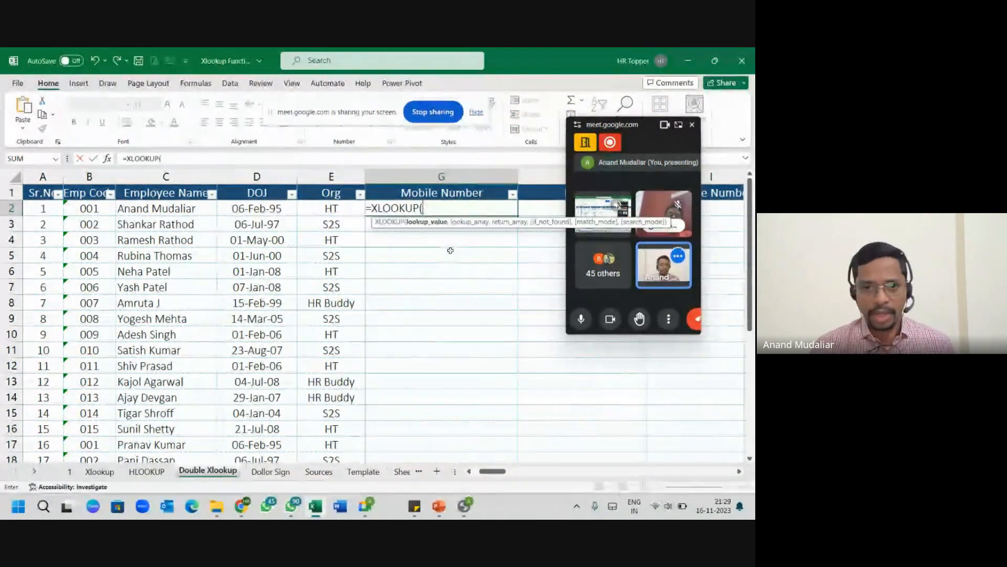
{"action": "left_click", "coordinate": [89, 208]}
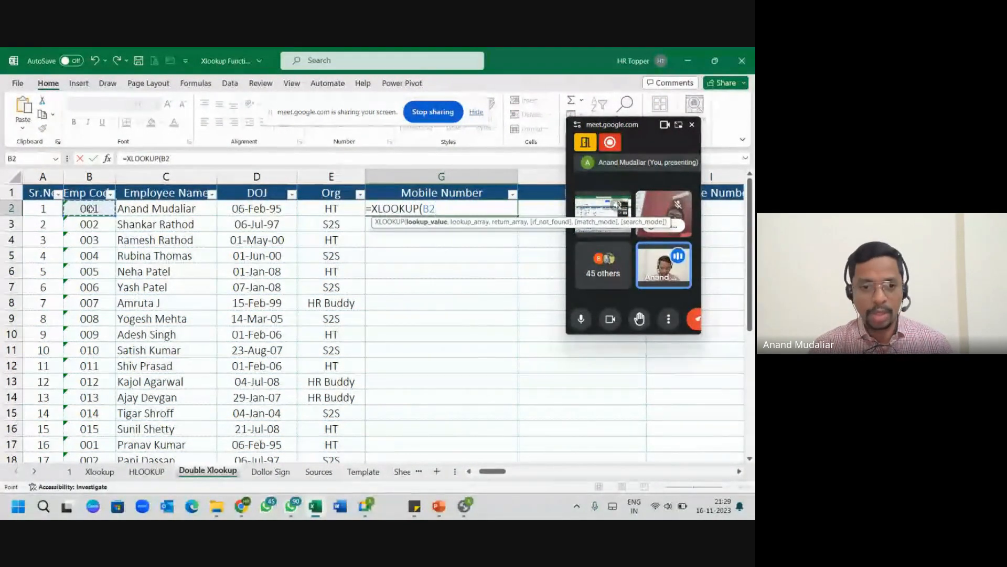
{"action": "type", "text": ","}
Set the lookup array to the Emp Code range on the Sources sheet, as the absolute reference $B$2:$B$31.
{"action": "left_click", "coordinate": [319, 471]}
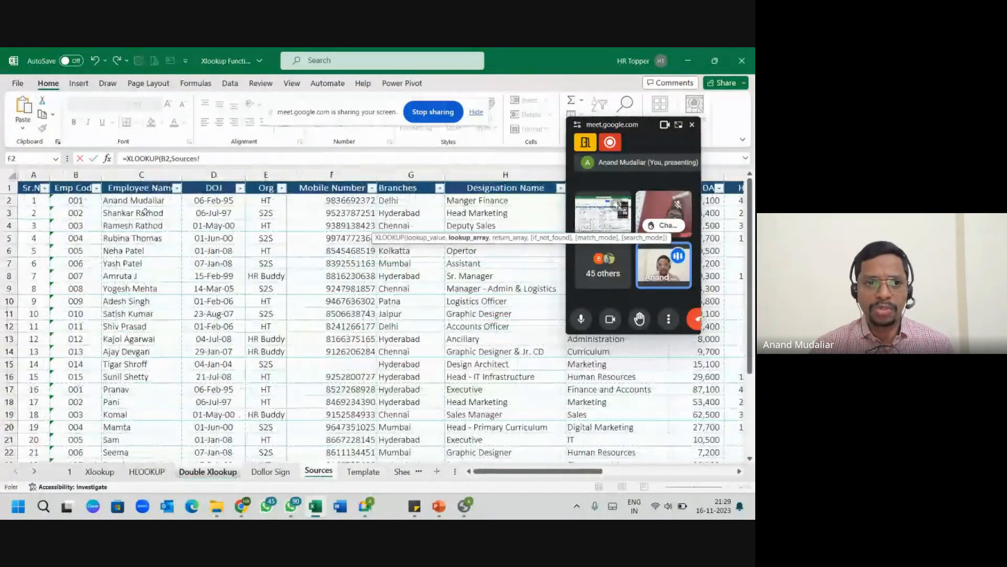
{"action": "left_click", "coordinate": [63, 187]}
{"action": "key", "text": "Down"}
{"action": "key", "text": "ctrl+shift+Down"}
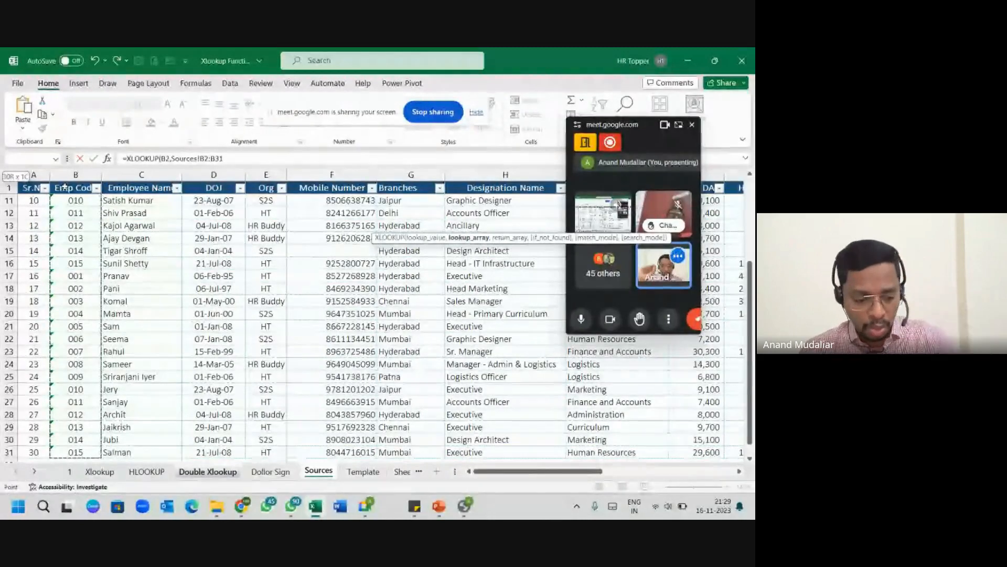
{"action": "key", "text": "F4"}
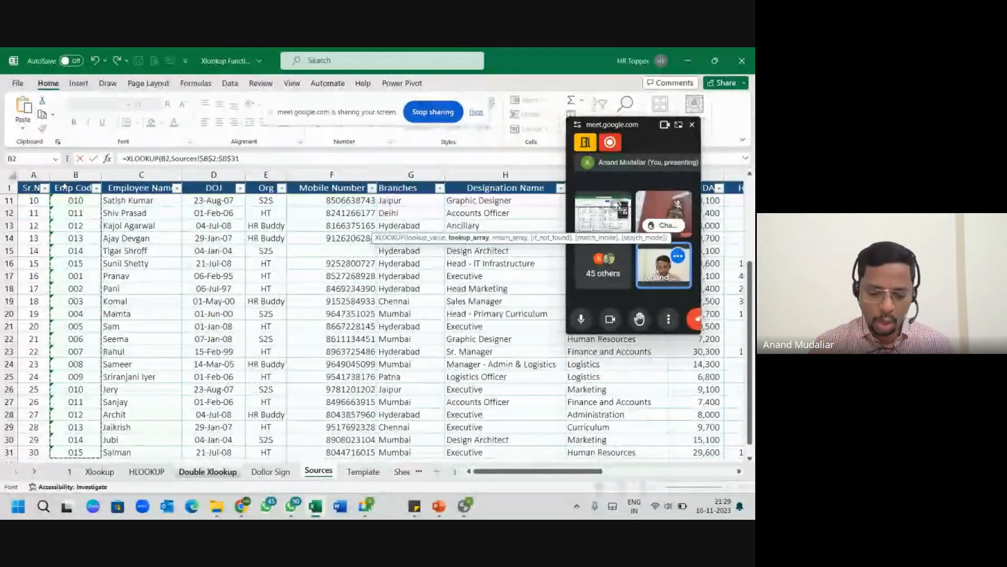
{"action": "type", "text": ","}
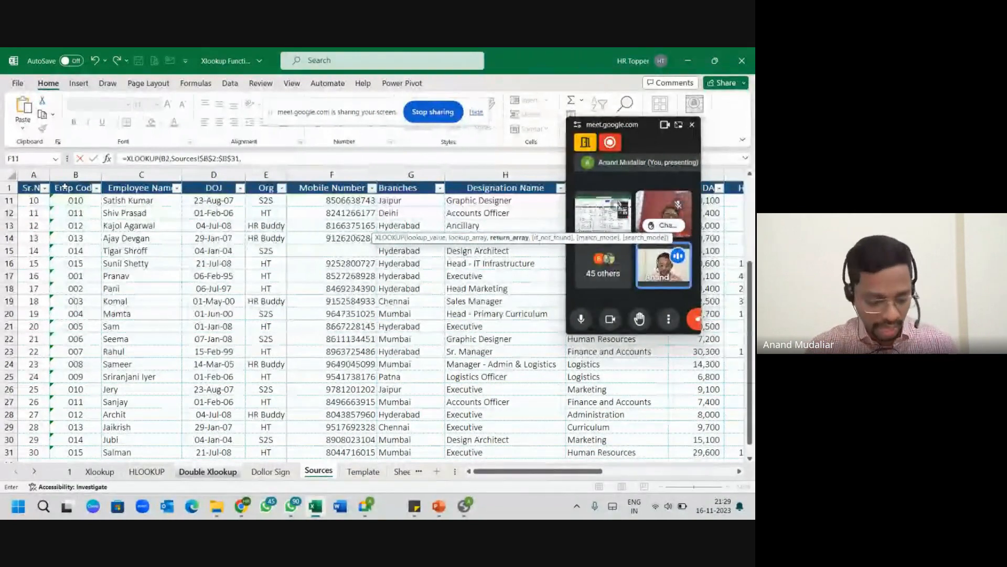
Nest a second XLOOKUP as the return array, with the heading cell $G$1 of the Double Xlookup sheet as its lookup value.
{"action": "type", "text": "xlooku"}
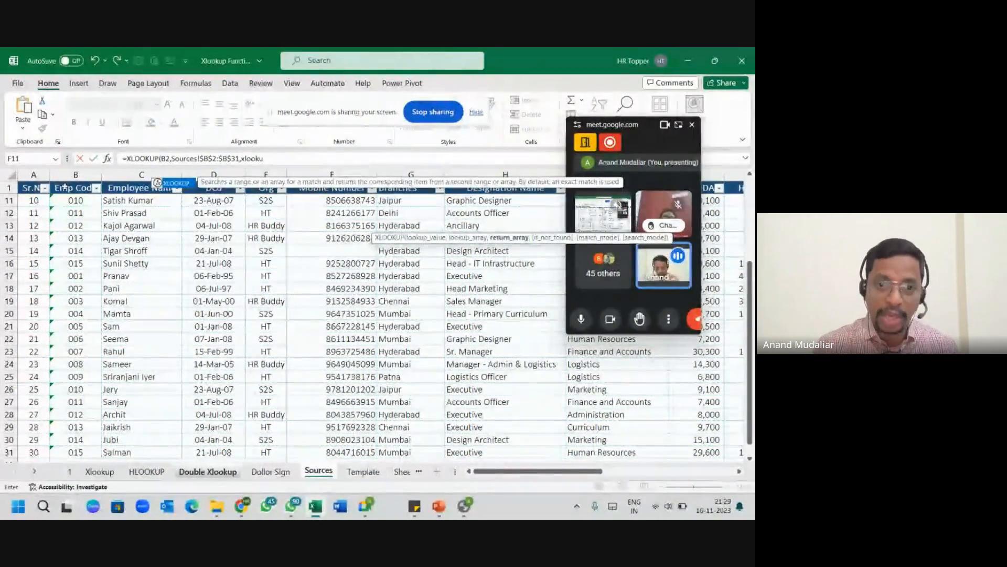
{"action": "type", "text": "p"}
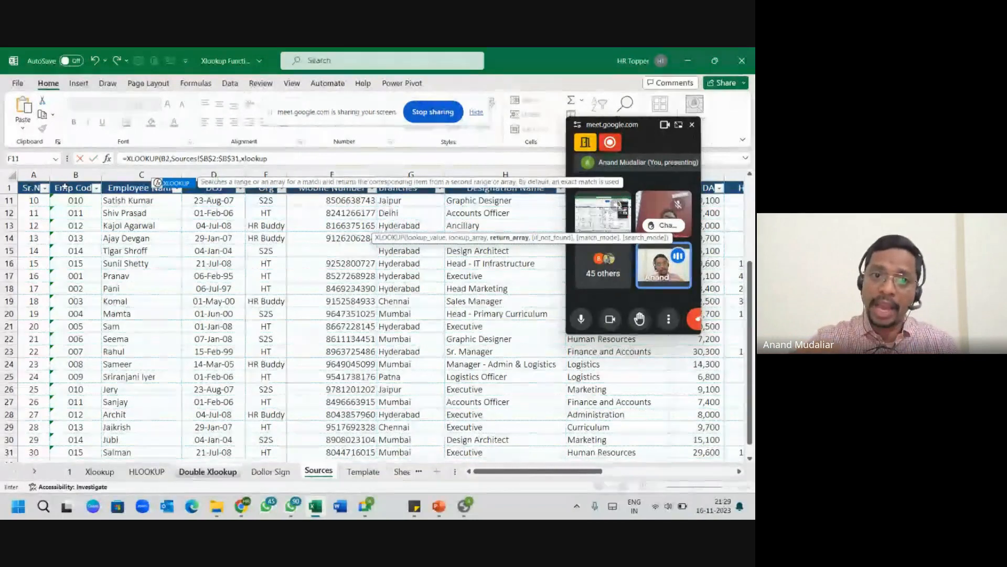
{"action": "key", "text": "Tab"}
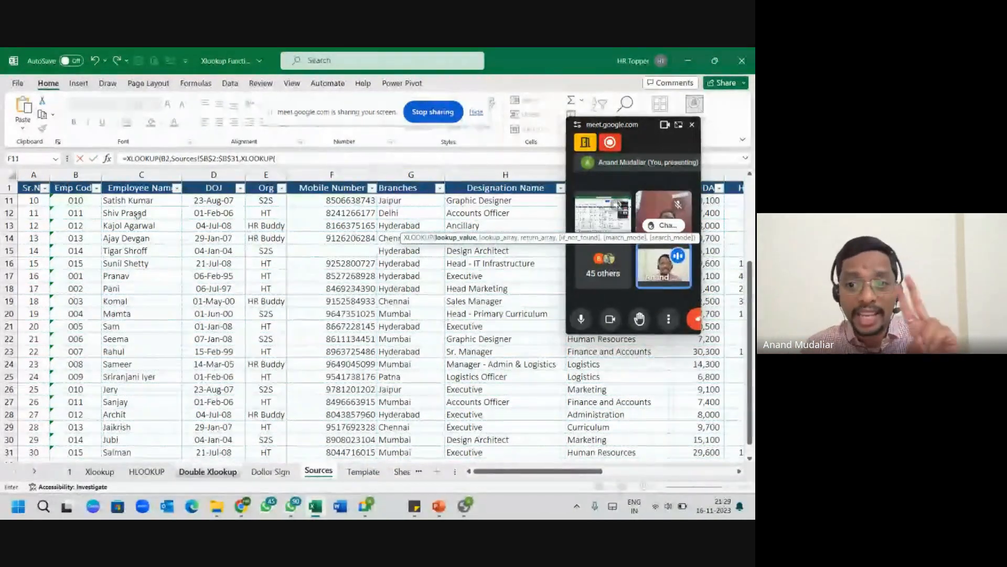
{"action": "left_click", "coordinate": [207, 472]}
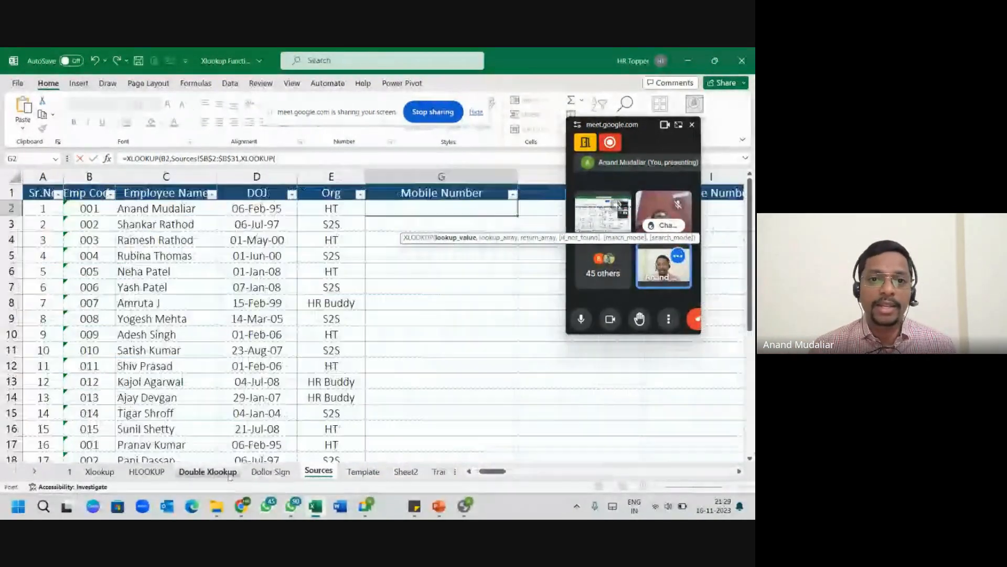
{"action": "left_click", "coordinate": [429, 195]}
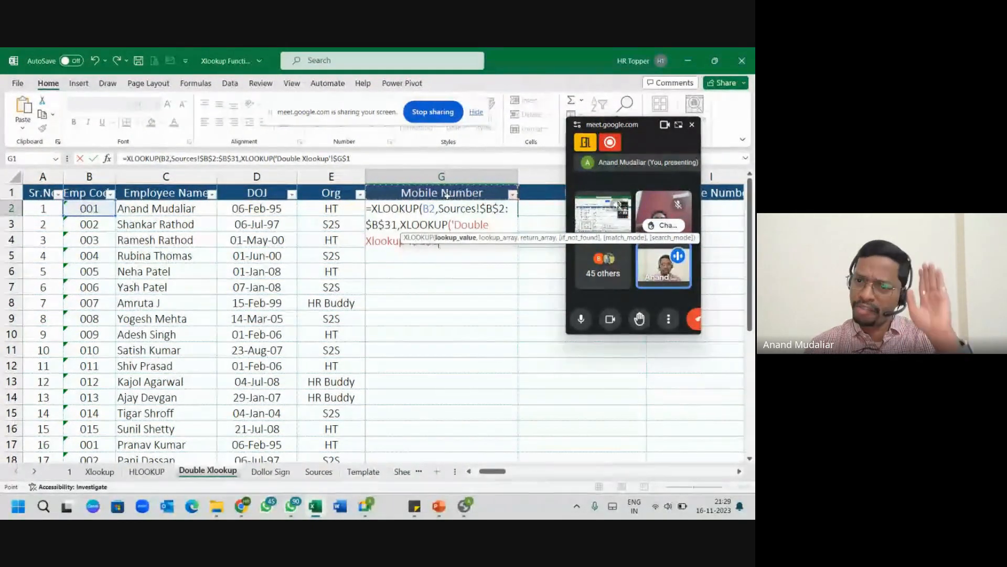
{"action": "type", "text": ","}
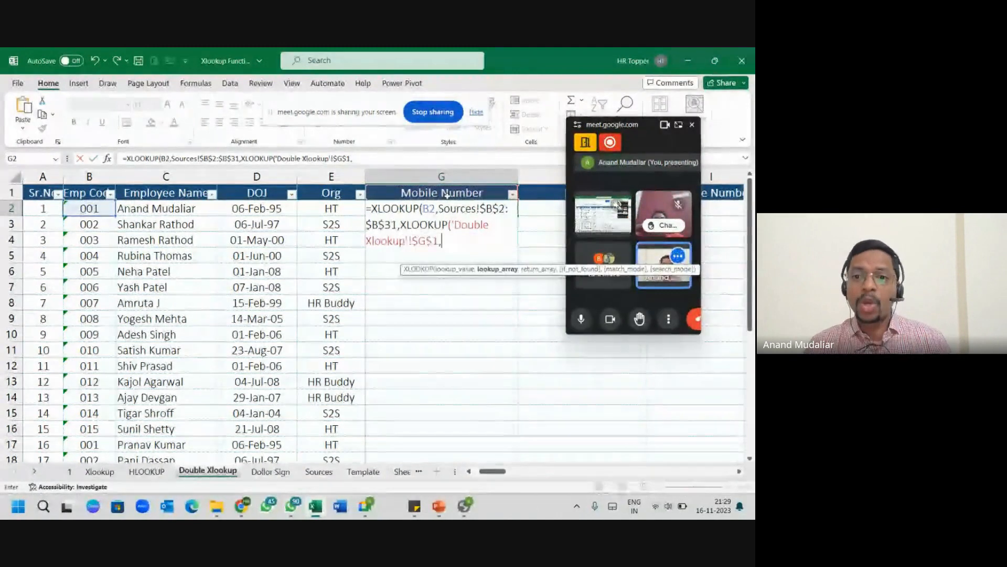
Set the nested XLOOKUP's lookup array to the Sources heading row, as the absolute reference $B$1:$T$1.
{"action": "left_click", "coordinate": [319, 471]}
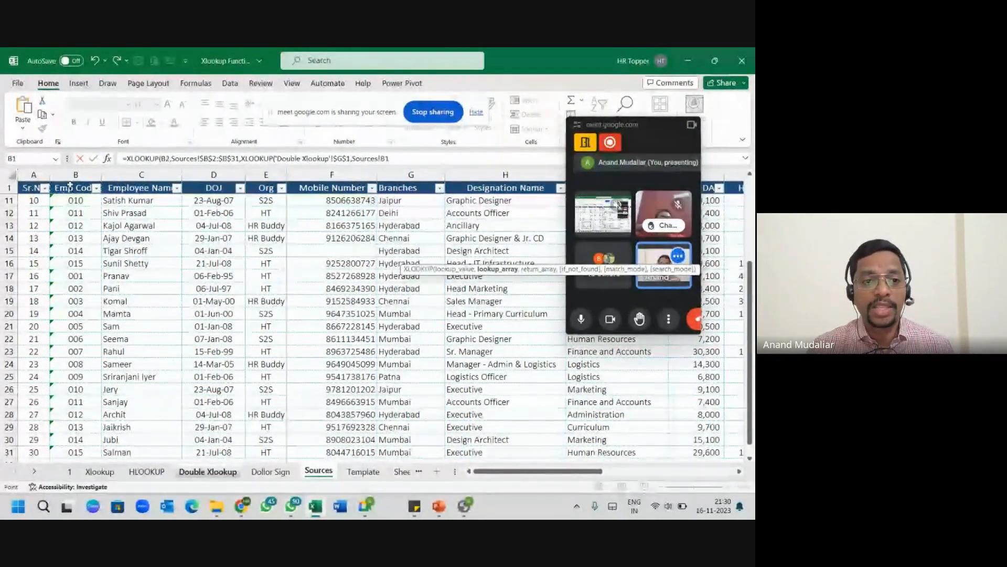
{"action": "scroll", "coordinate": [69, 185], "scroll_direction": "up", "scroll_amount": 3}
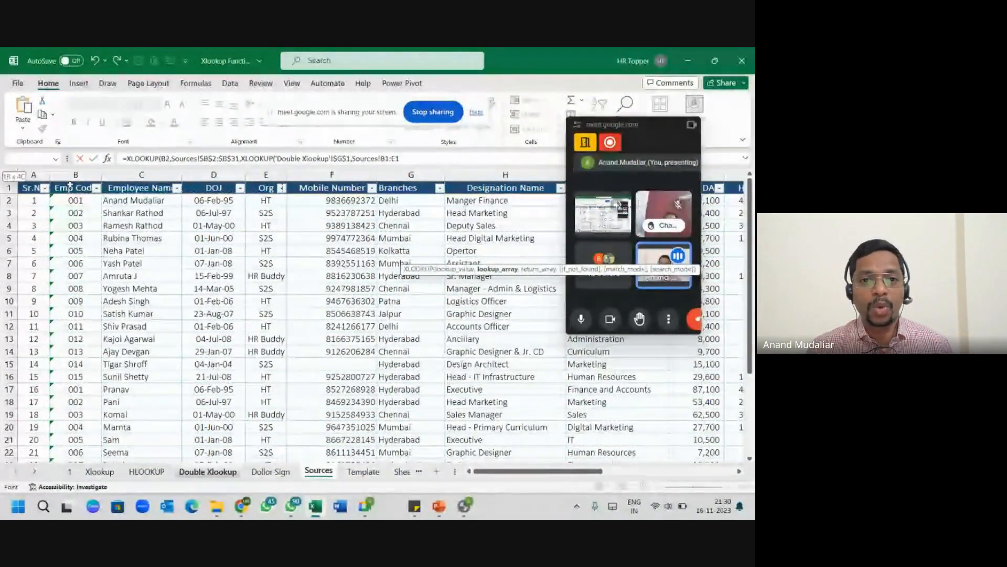
{"action": "key", "text": "ctrl+shift+Right"}
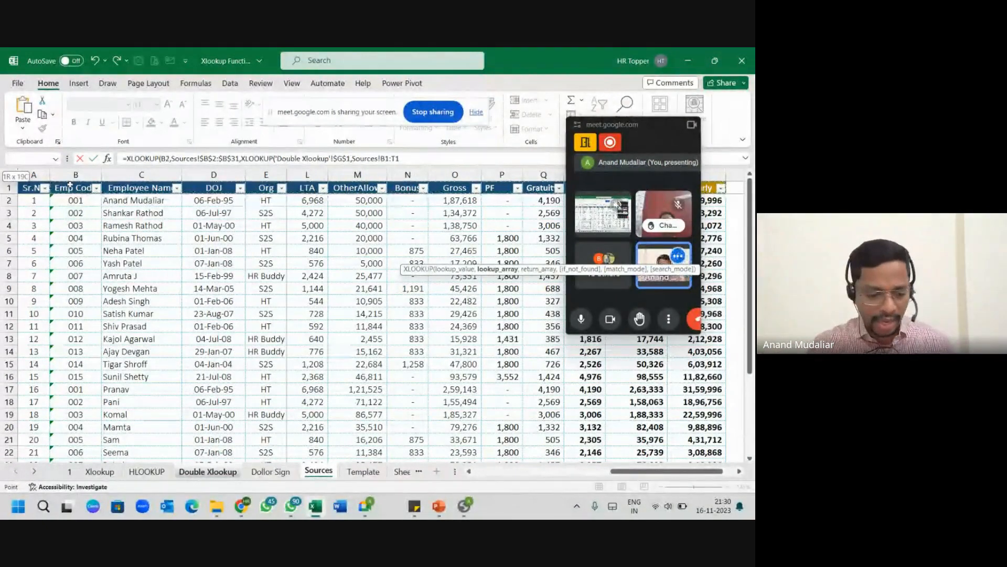
{"action": "key", "text": "F4"}
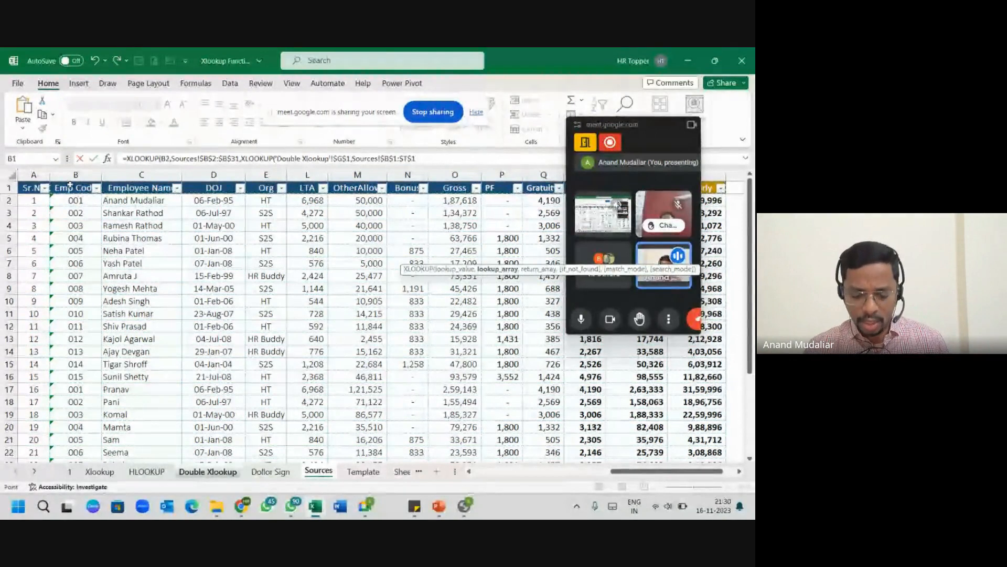
Set the nested return array to Sources!$B$2:$T$31 as an absolute reference, then close and enter the double XLOOKUP formula.
{"action": "type", "text": ",Sources!B2"}
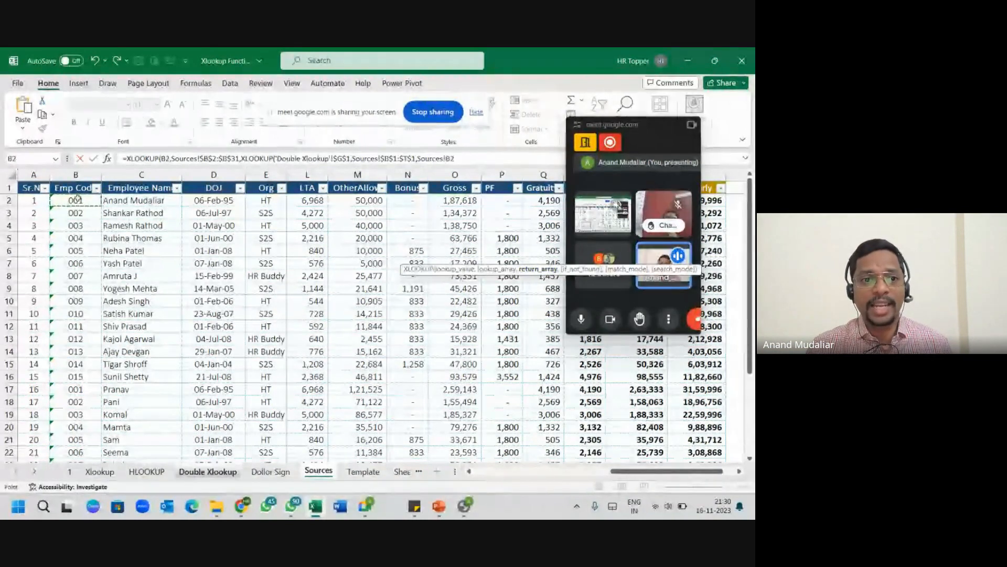
{"action": "key", "text": "ctrl+shift+Down"}
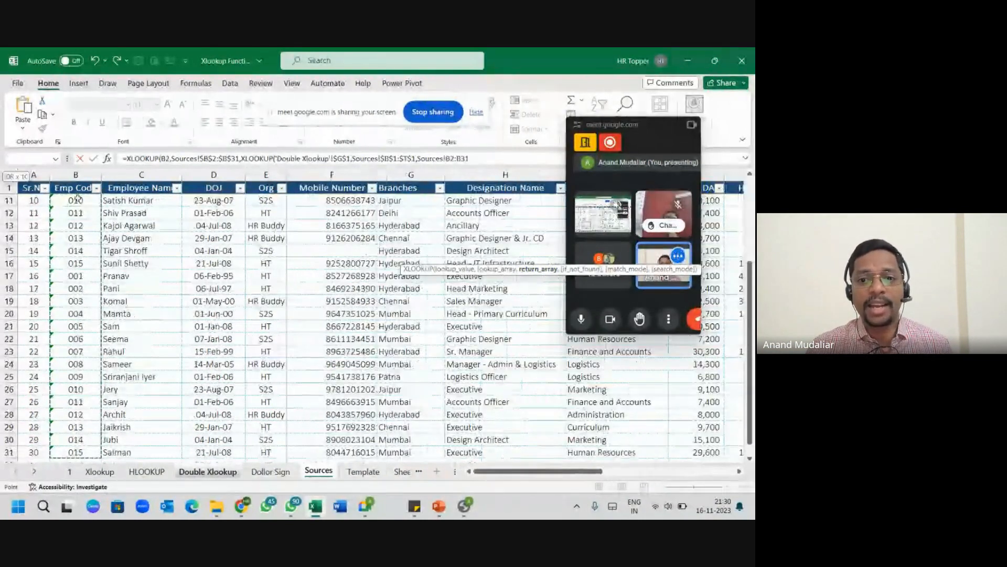
{"action": "key", "text": "ctrl+shift+Right"}
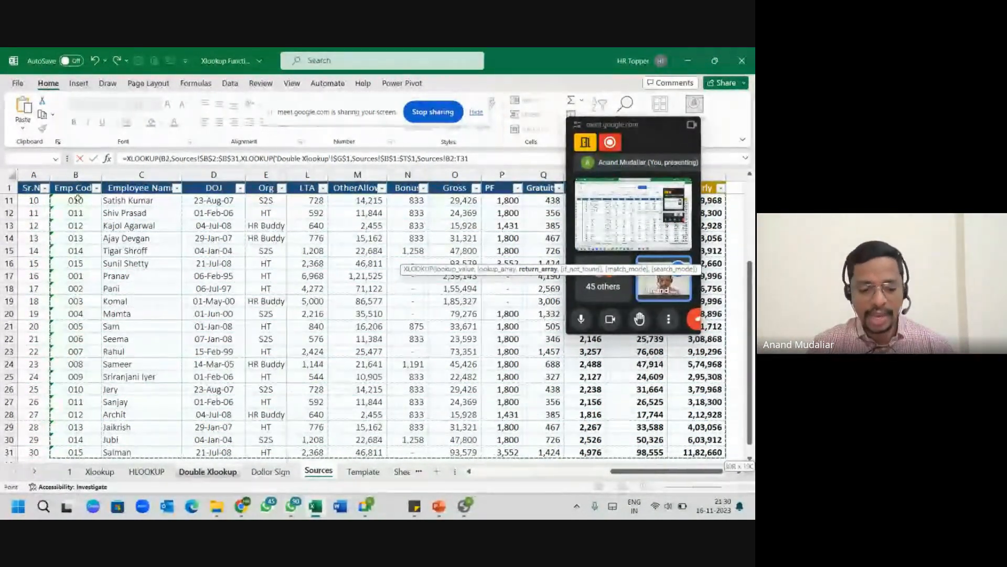
{"action": "key", "text": "F4"}
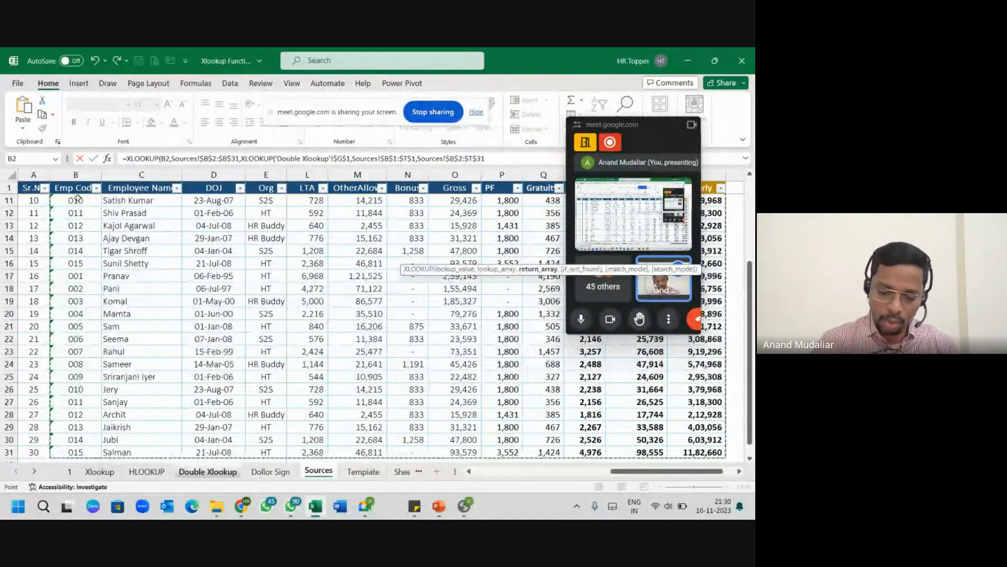
{"action": "type", "text": ")"}
{"action": "key", "text": "Return"}
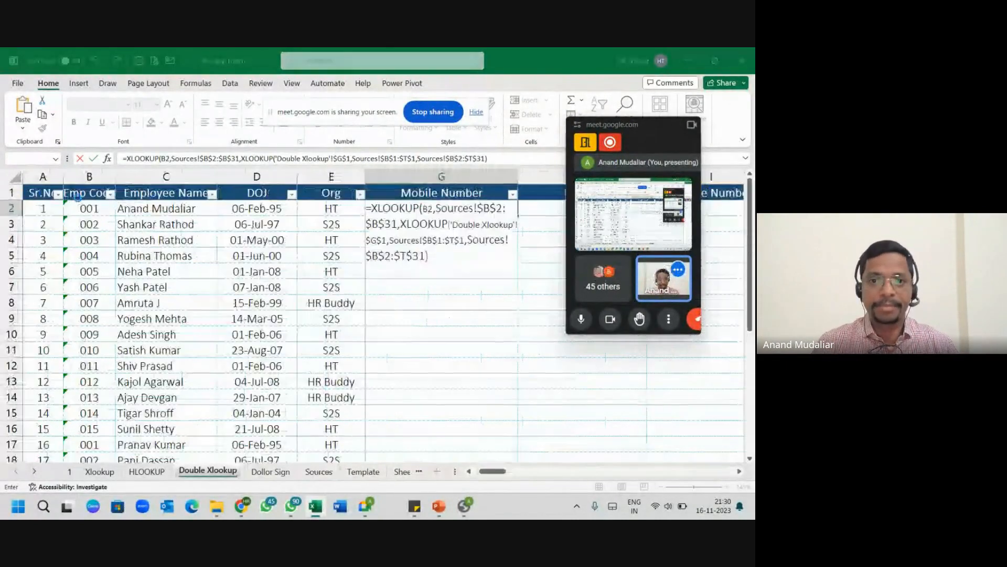
{"action": "key", "text": "Return"}
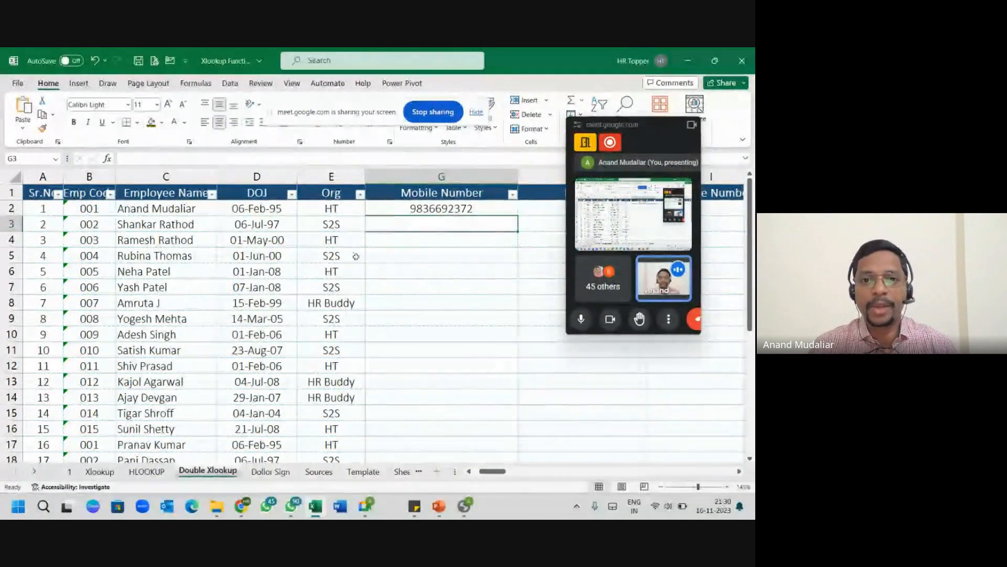
Change the heading in G1 to "Branch" to test the formula with another field.
{"action": "left_click", "coordinate": [479, 209]}
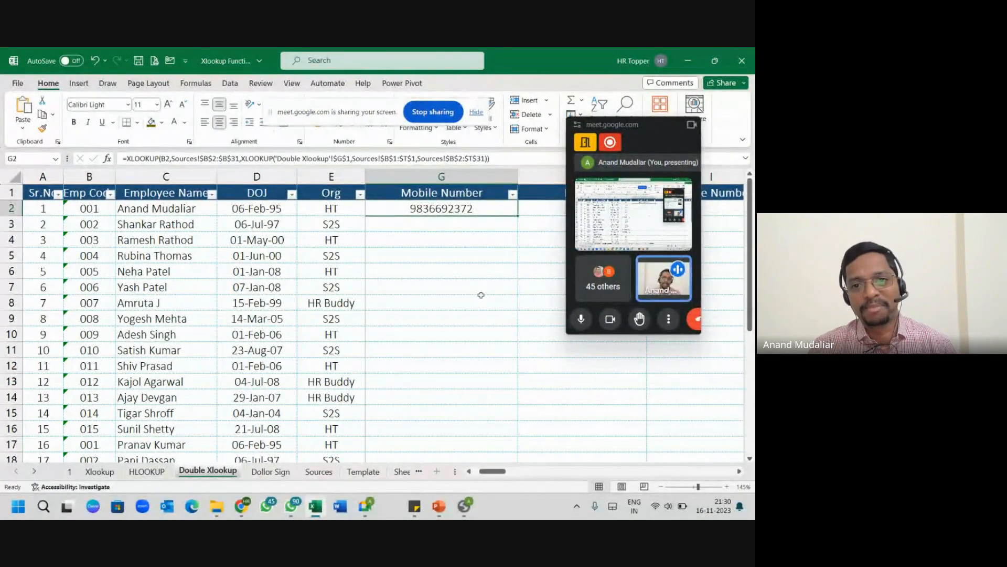
{"action": "left_click", "coordinate": [447, 193]}
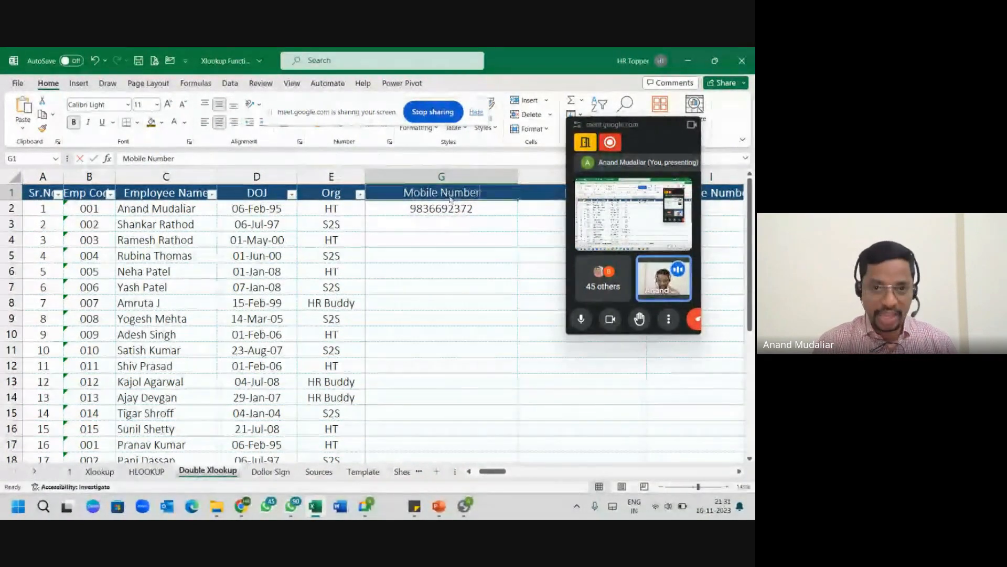
{"action": "type", "text": "Branch"}
{"action": "key", "text": "Return"}
{"action": "left_click", "coordinate": [450, 197]}
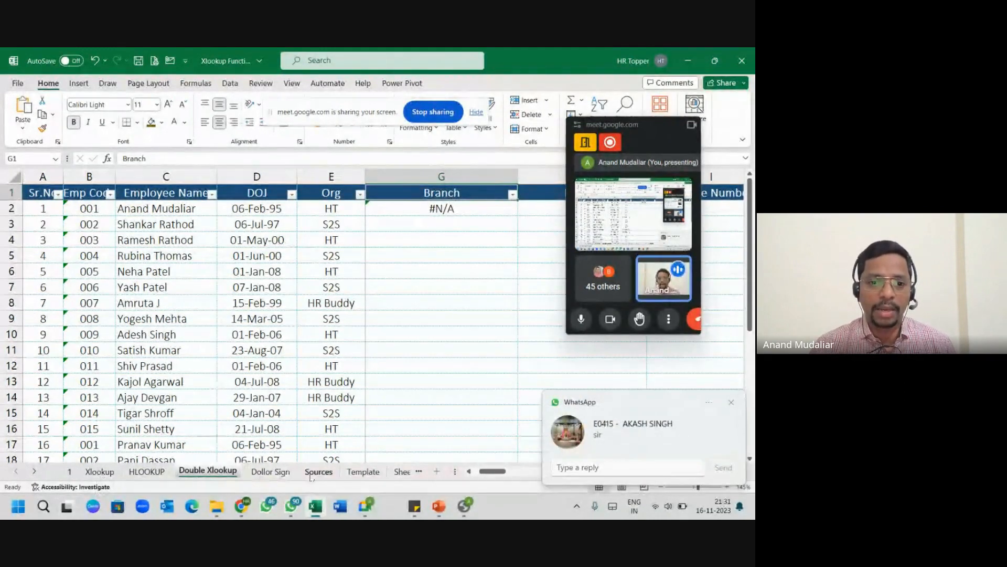
Check the branch column's heading on the Sources sheet and correct G1 on the Double Xlookup sheet to "Branches".
{"action": "left_click", "coordinate": [315, 473]}
{"action": "left_click", "coordinate": [266, 188]}
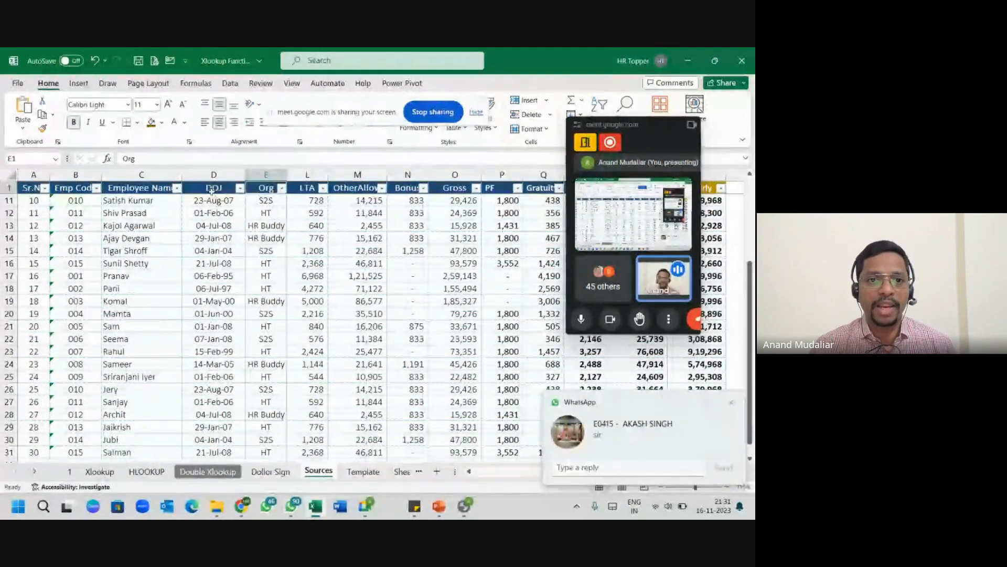
{"action": "key", "text": "Right"}
{"action": "key", "text": "Right"}
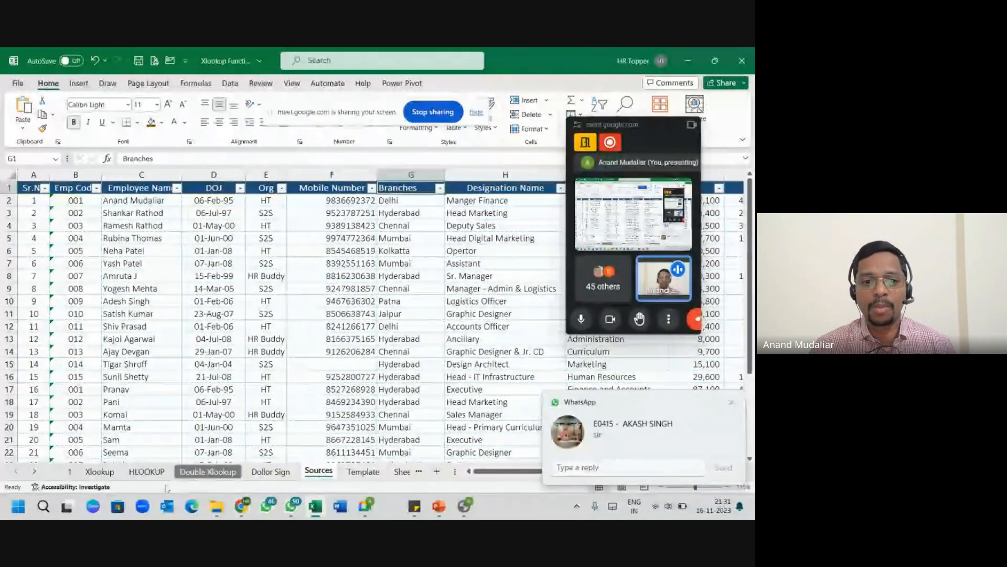
{"action": "left_click", "coordinate": [208, 471]}
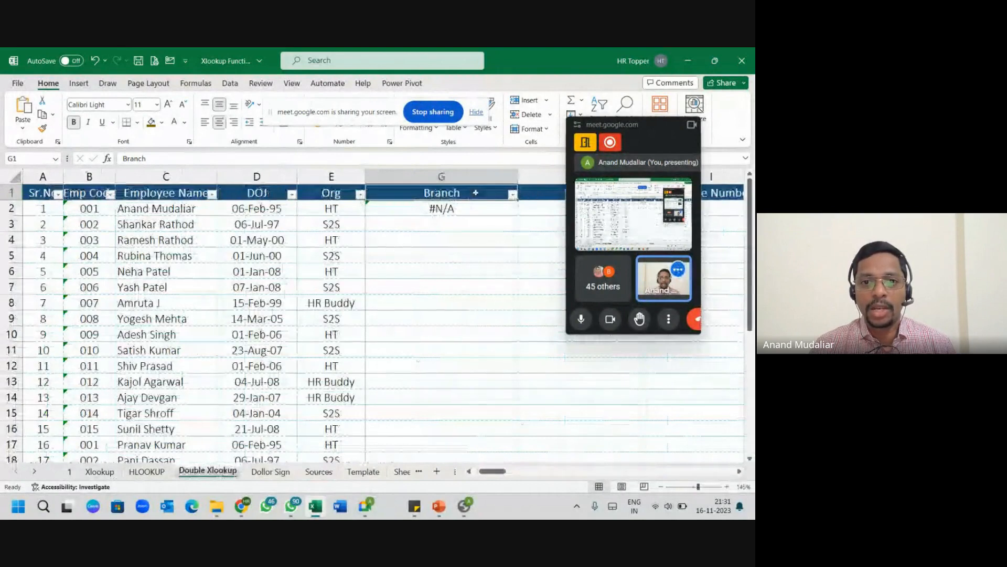
{"action": "key", "text": "F2"}
{"action": "key", "text": "Return"}
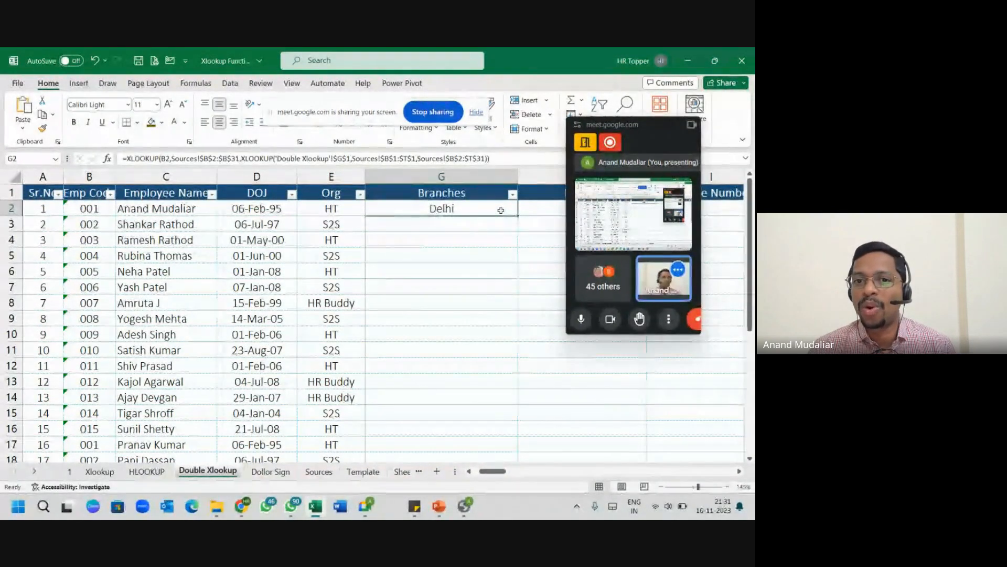
Test the double XLOOKUP by changing the heading in G1 first to "Org" and then to "DOJ".
{"action": "key", "text": "Up"}
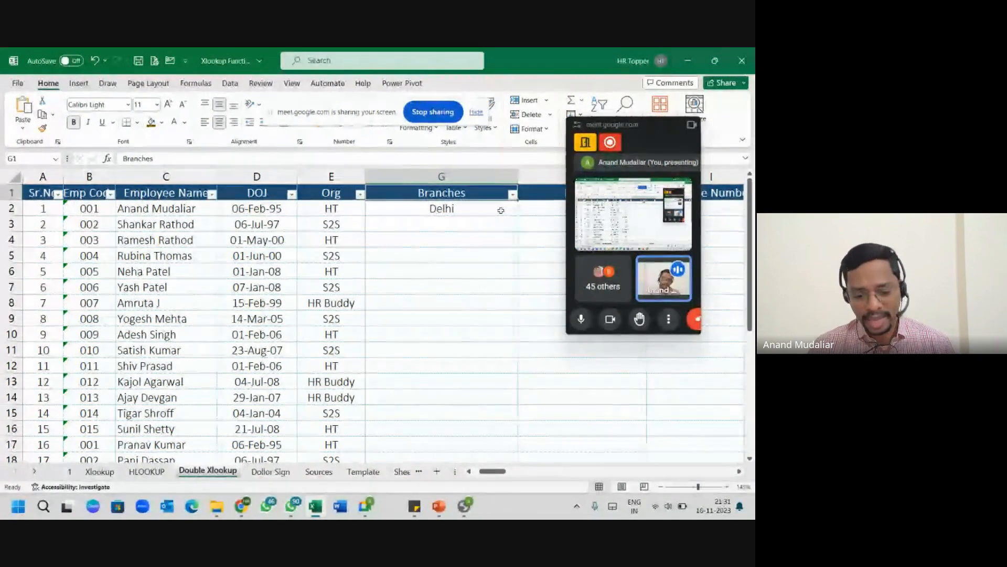
{"action": "type", "text": "Org"}
{"action": "key", "text": "Return"}
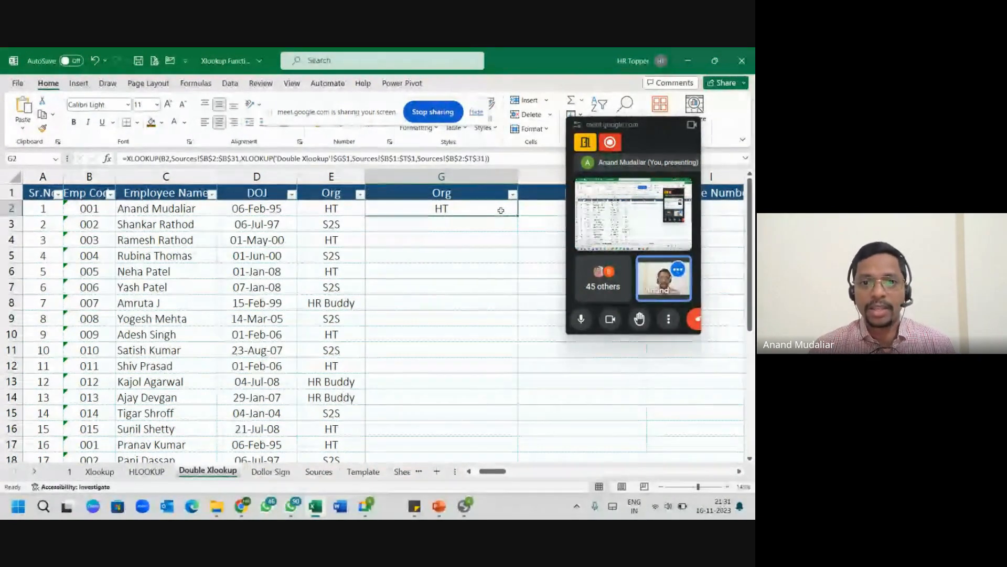
{"action": "type", "text": "DOJ"}
{"action": "key", "text": "Return"}
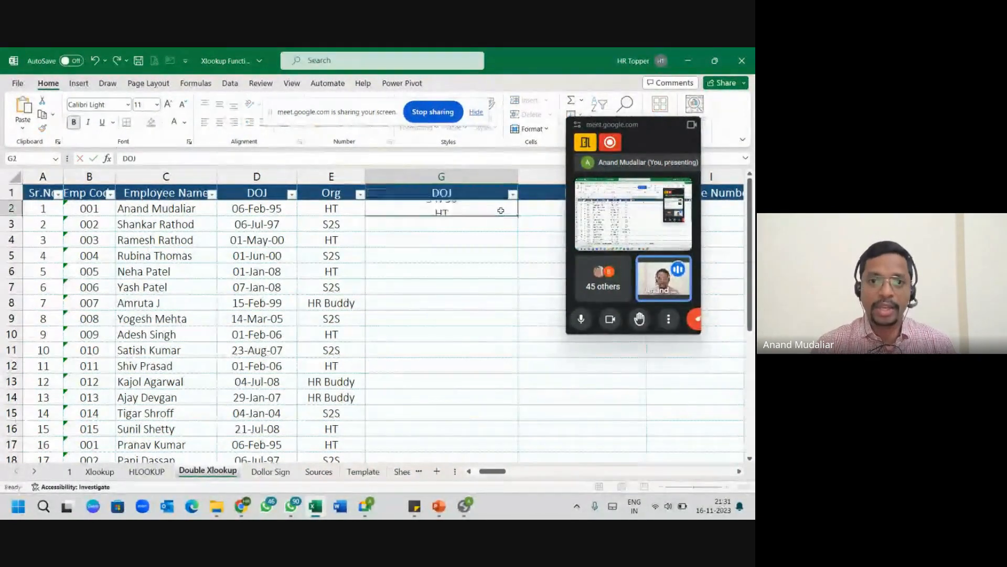
Change the heading in G1 to "Employee Name" to test the formula with the name field.
{"action": "key", "text": "Up"}
{"action": "type", "text": "Em"}
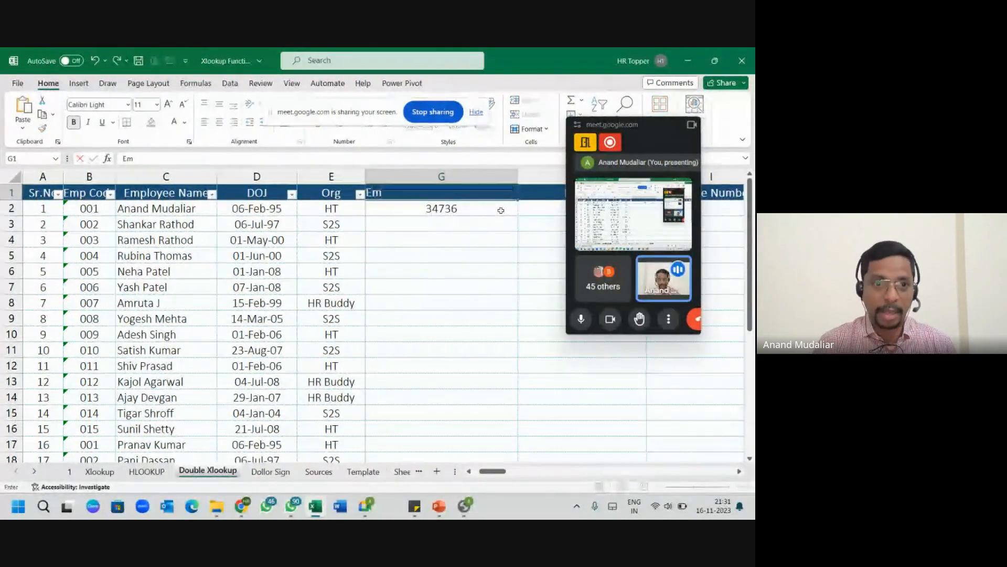
{"action": "type", "text": "ployee na"}
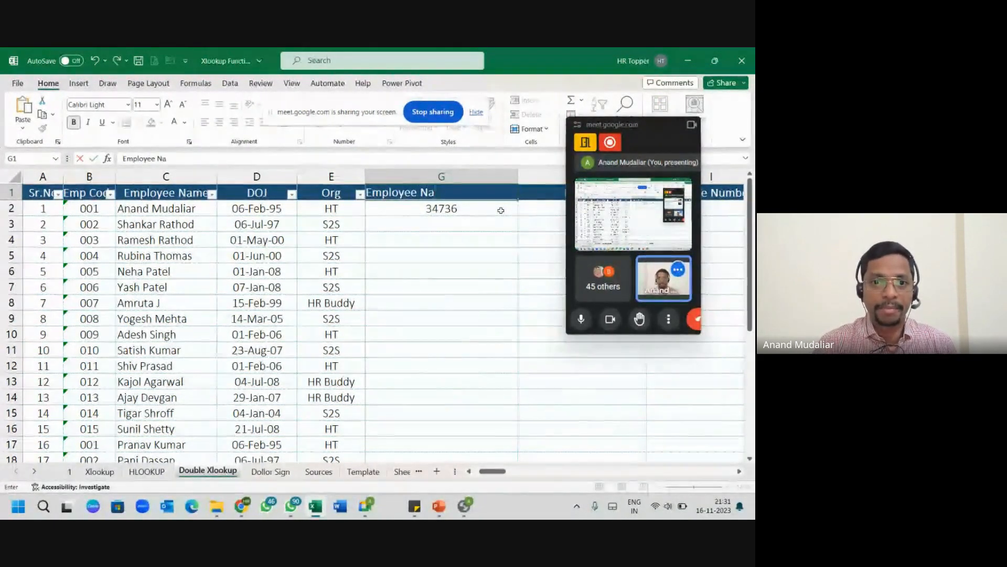
{"action": "type", "text": "me"}
{"action": "key", "text": "Return"}
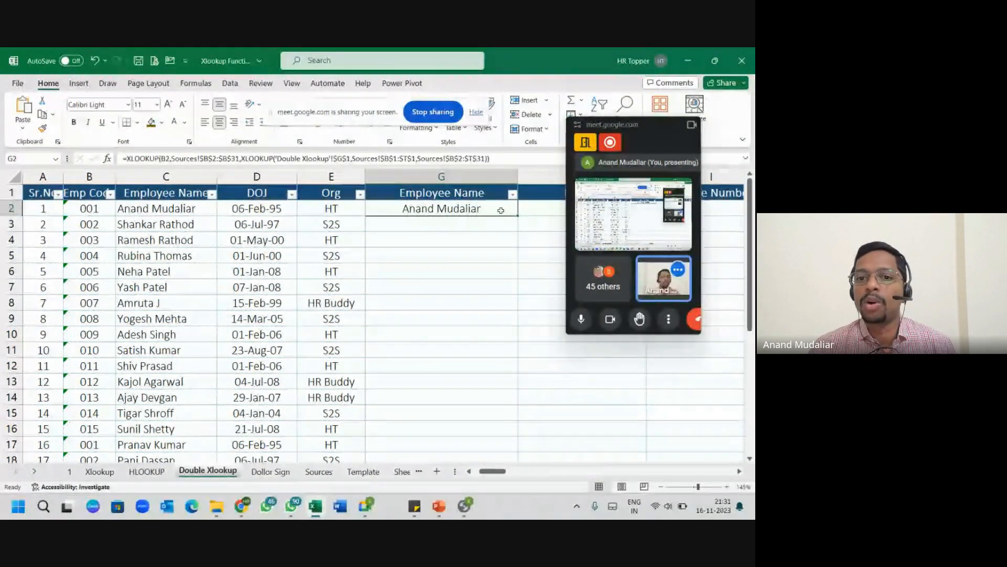
Set the heading in G1 back to "Branches".
{"action": "key", "text": "Up"}
{"action": "type", "text": "Bra"}
{"action": "key", "text": "Return"}
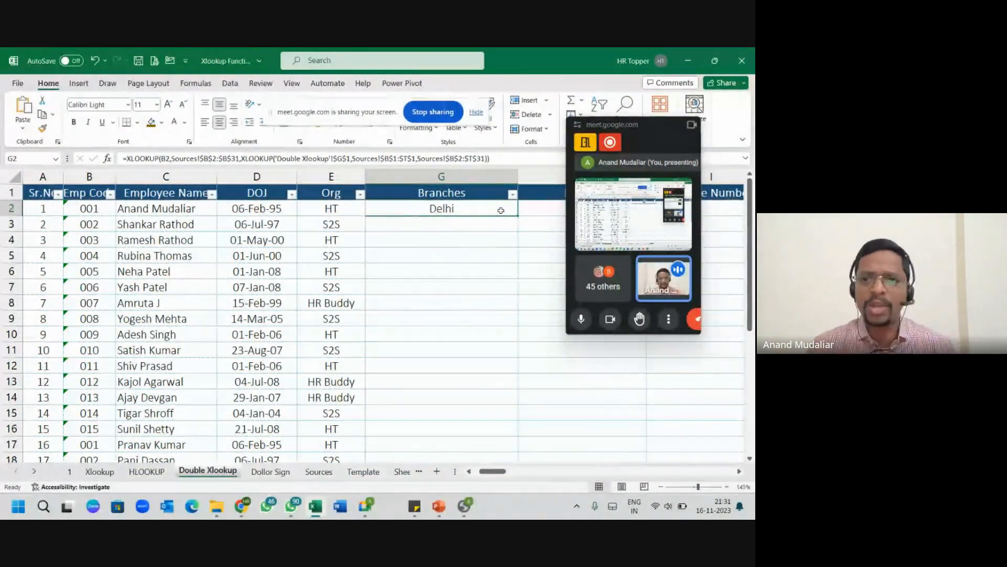
Dismiss the chat notification and start an XLOOKUP formula in G3 with the employee code in B3 as lookup value.
{"action": "key", "text": "Down"}
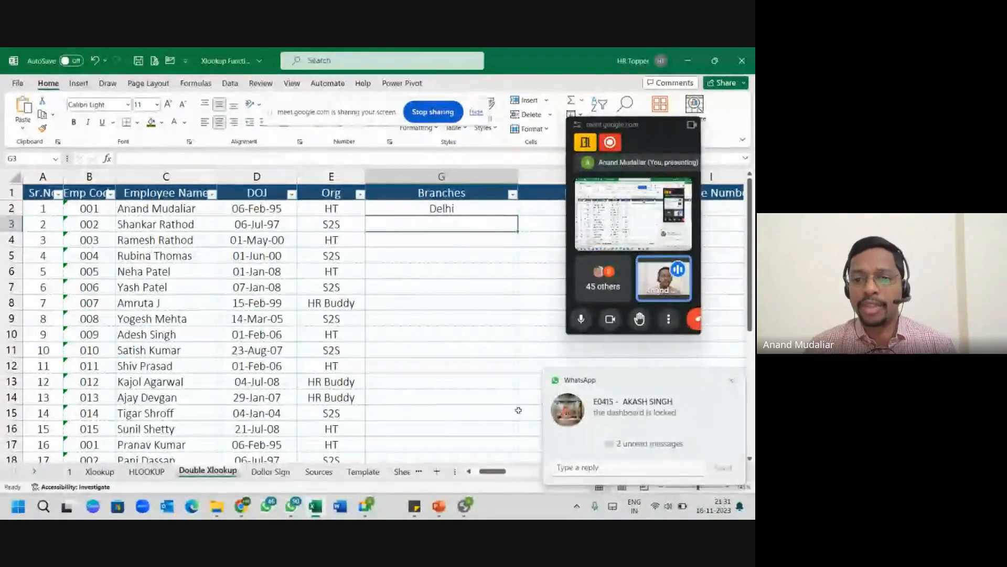
{"action": "left_click", "coordinate": [734, 381]}
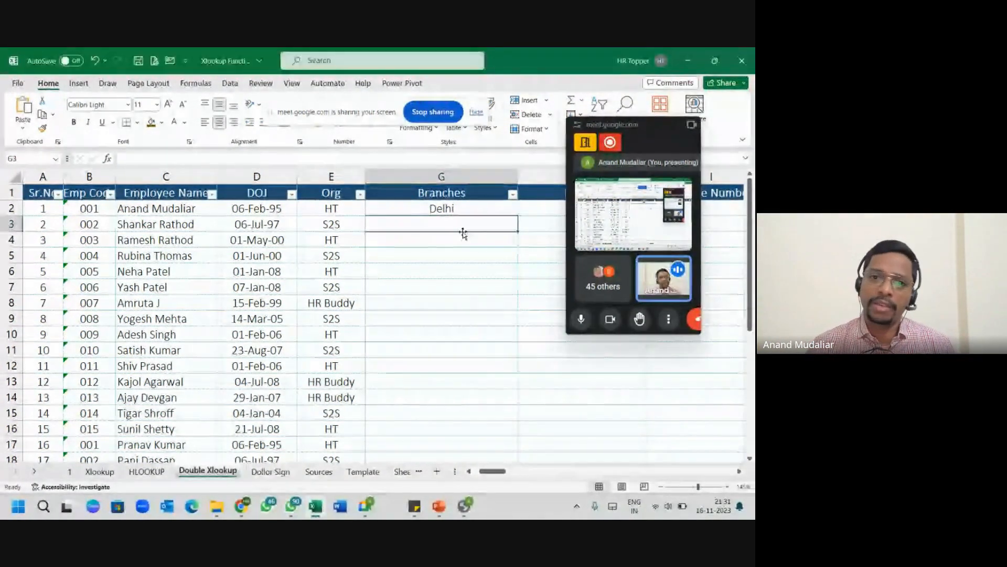
{"action": "type", "text": "=xlo"}
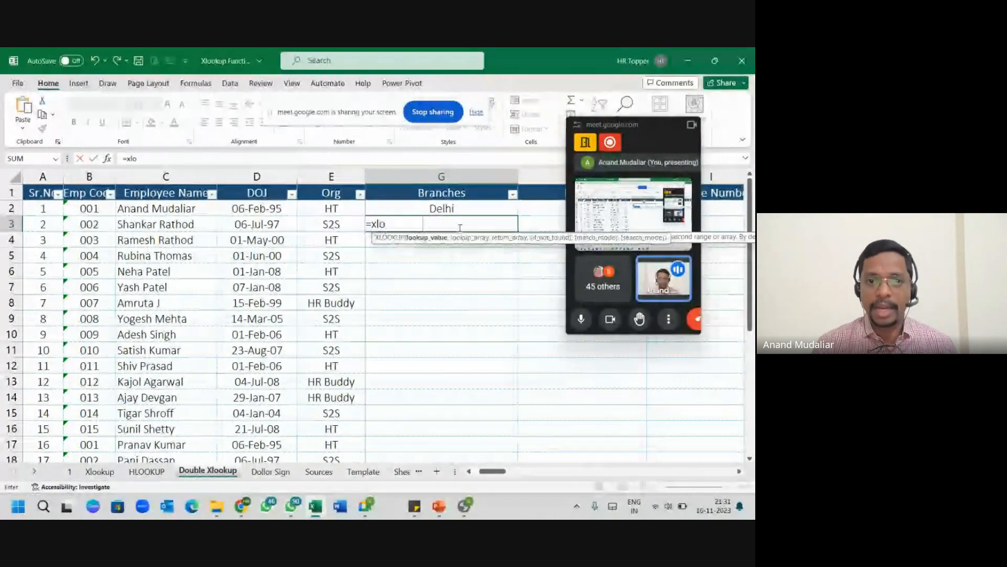
{"action": "key", "text": "Tab"}
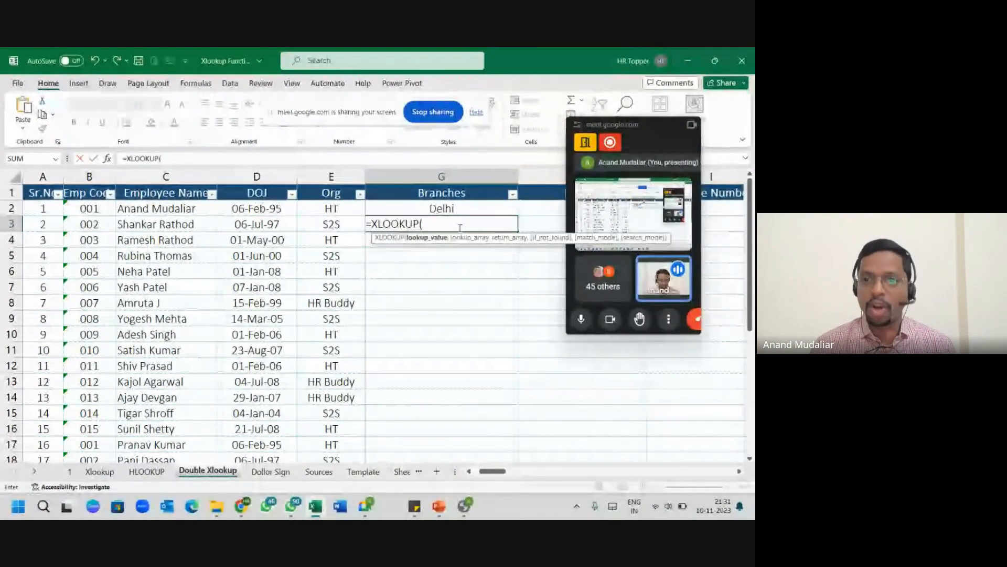
{"action": "left_click", "coordinate": [97, 224]}
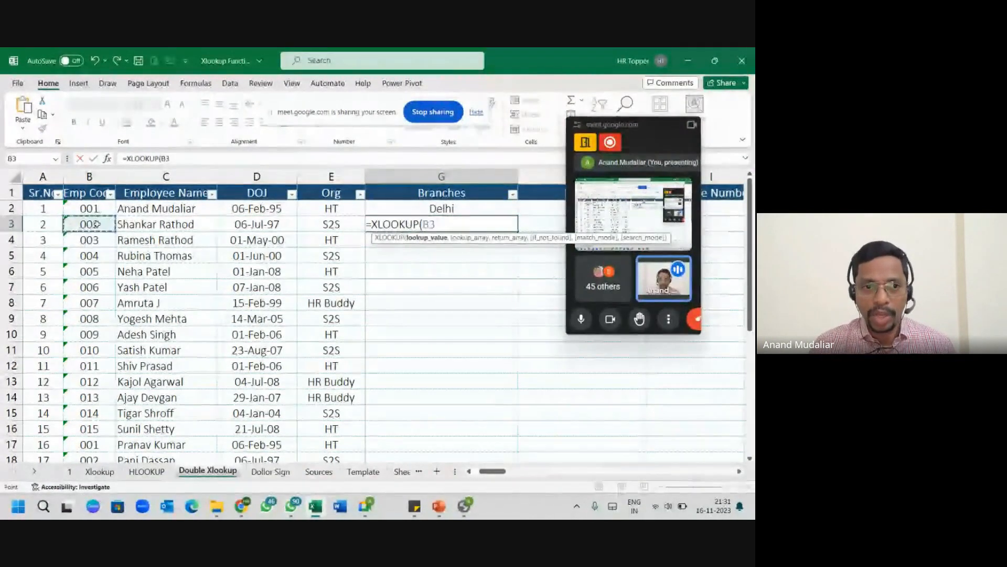
{"action": "type", "text": ","}
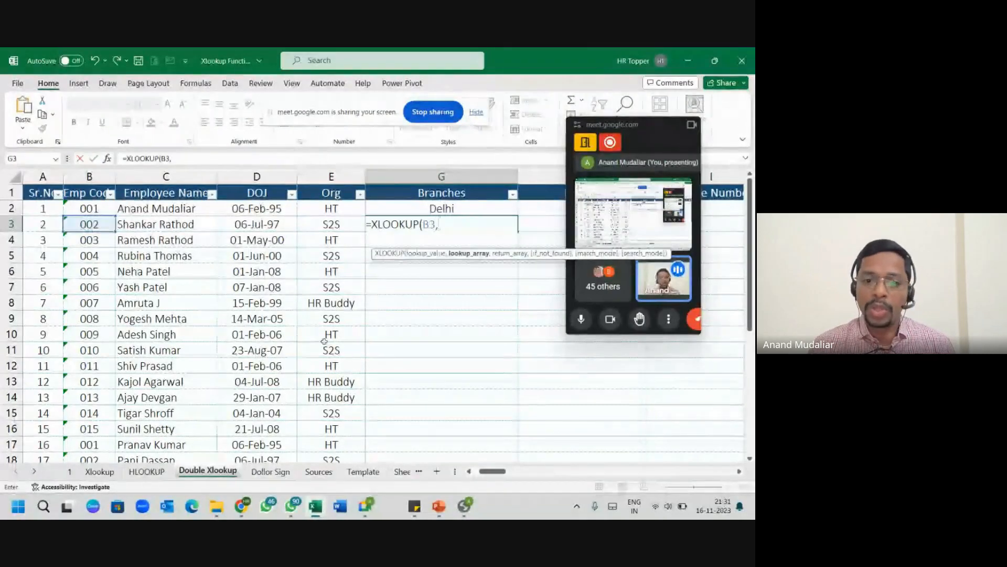
Set the lookup array to the employee code column on the Sources sheet, as the absolute reference $B$2:$B$31.
{"action": "left_click", "coordinate": [318, 471]}
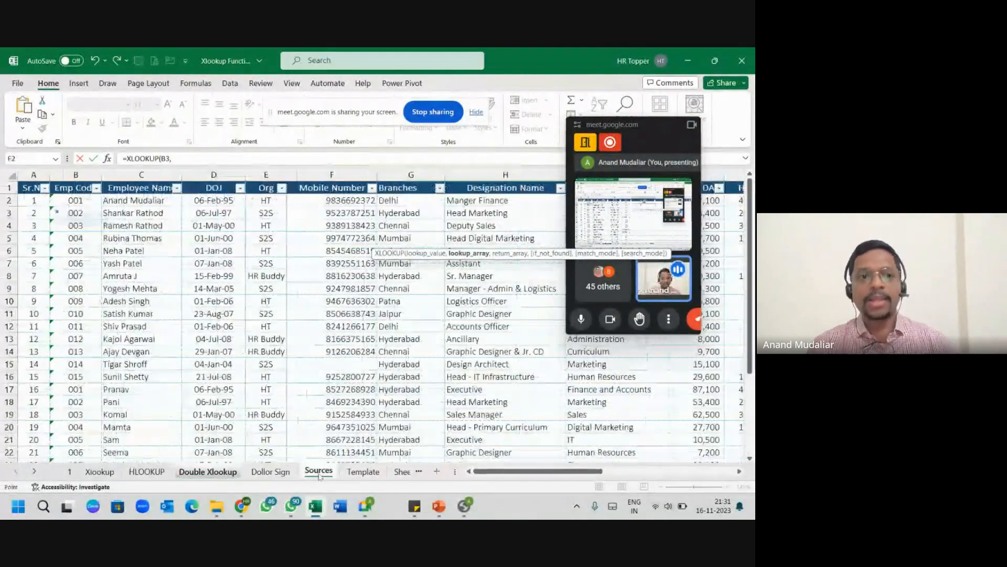
{"action": "left_click", "coordinate": [82, 201]}
{"action": "key", "text": "ctrl+shift+Down"}
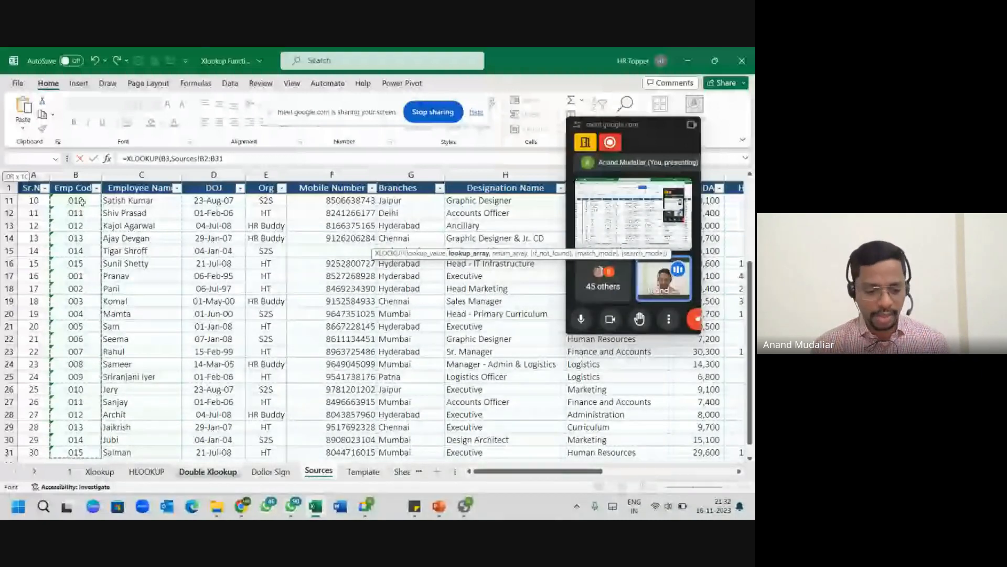
{"action": "key", "text": "F4"}
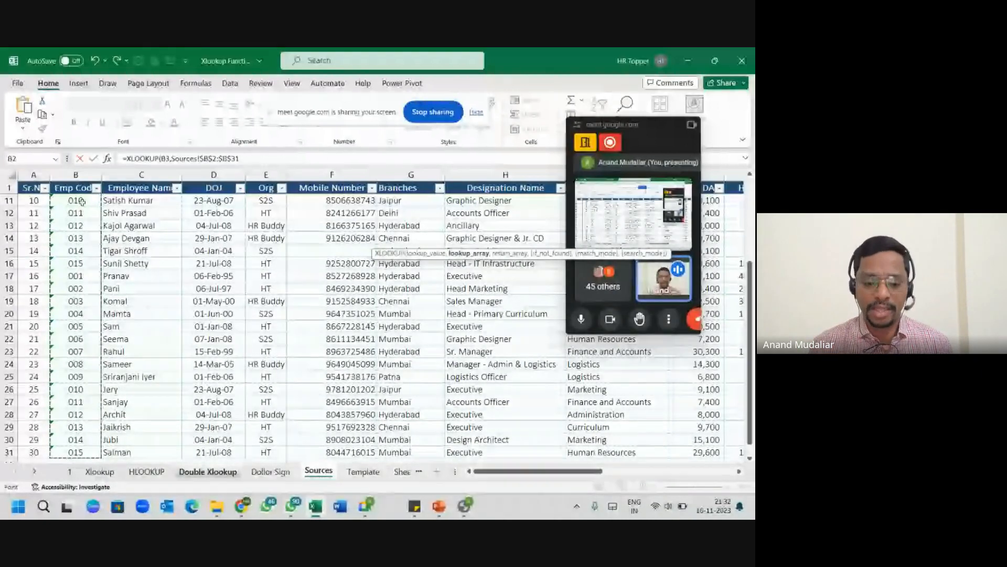
{"action": "type", "text": ","}
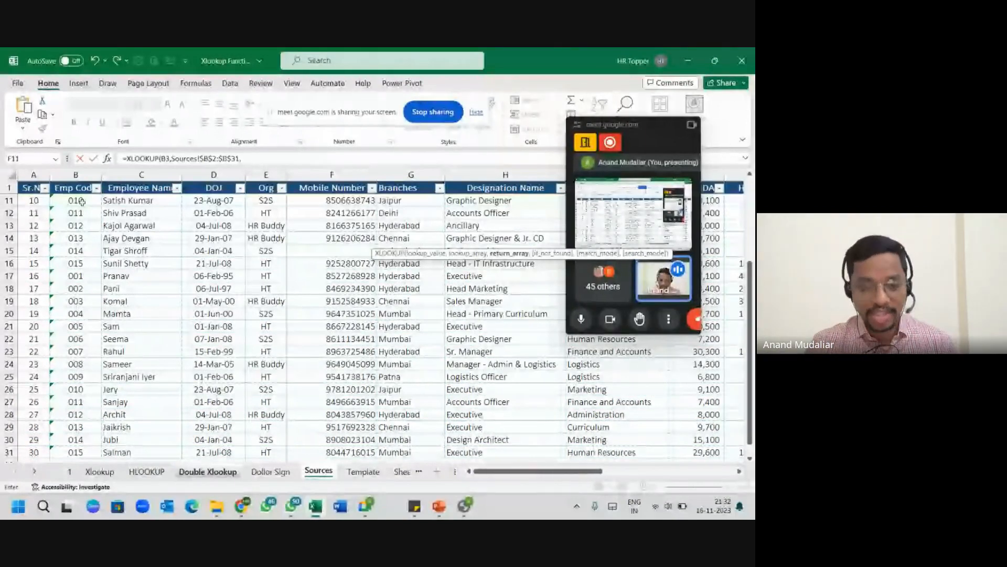
Nest a second XLOOKUP as the return array, with the Double Xlookup heading $G$1 as its absolute lookup value.
{"action": "type", "text": "xloo"}
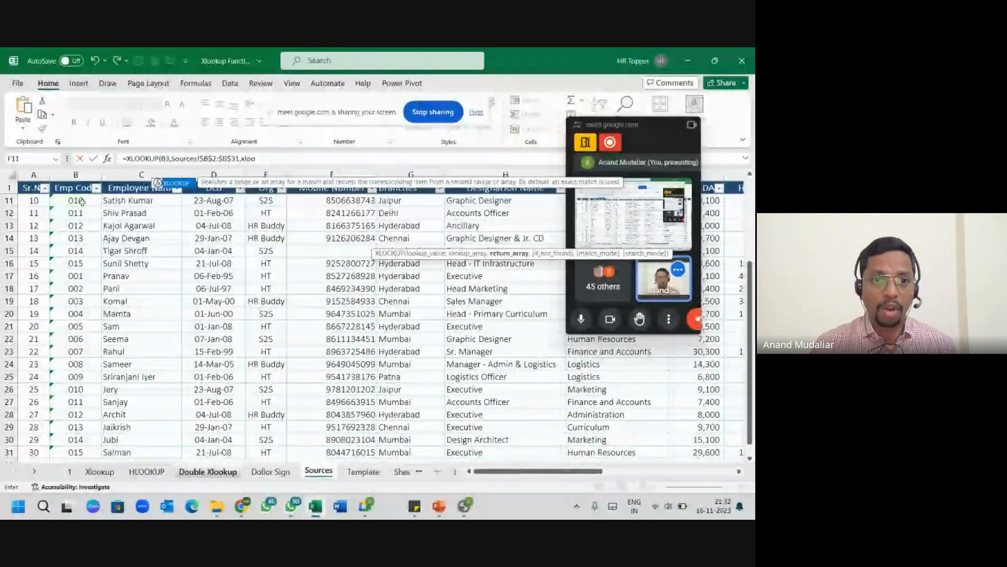
{"action": "key", "text": "Tab"}
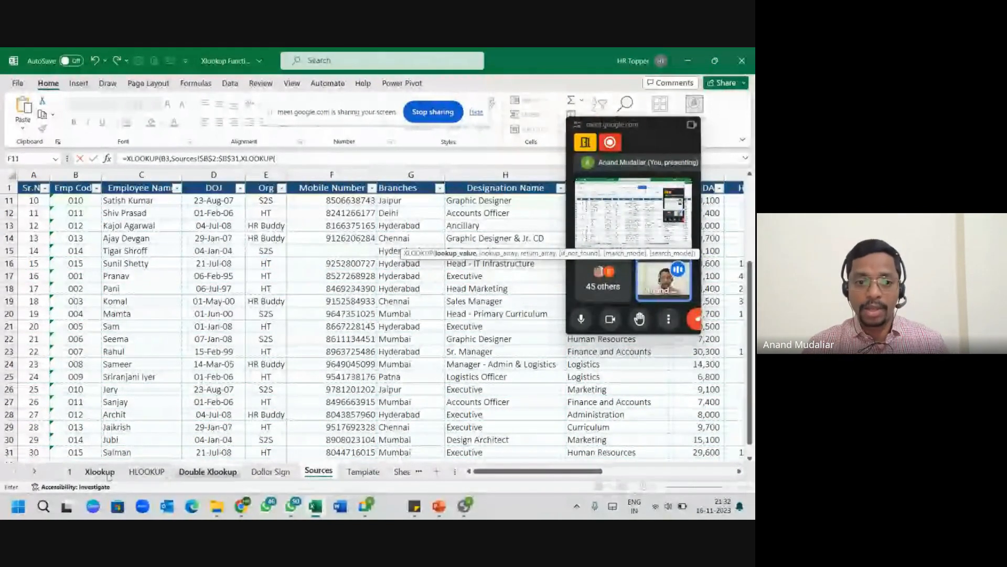
{"action": "left_click", "coordinate": [207, 471]}
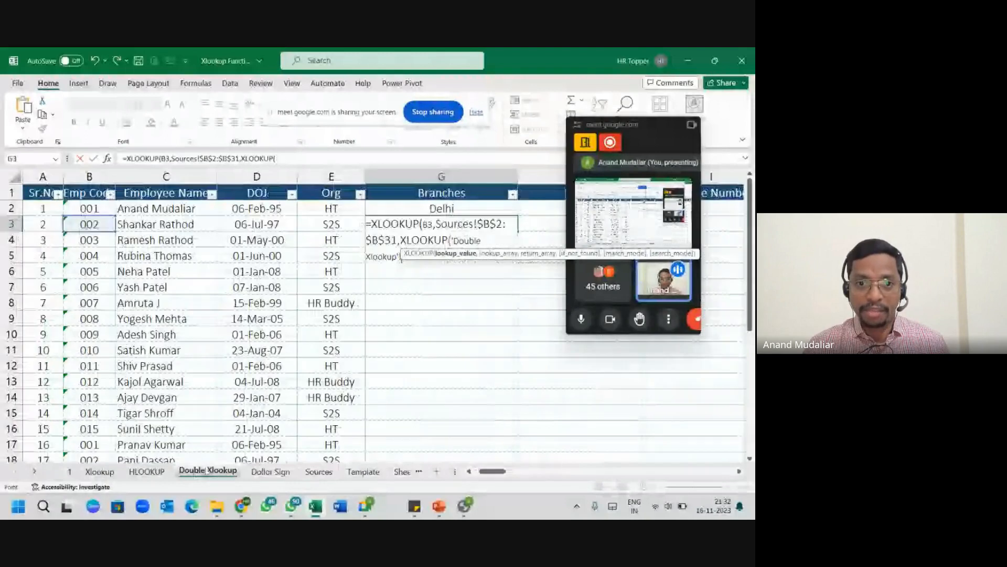
{"action": "left_click", "coordinate": [459, 191]}
{"action": "key", "text": "F4"}
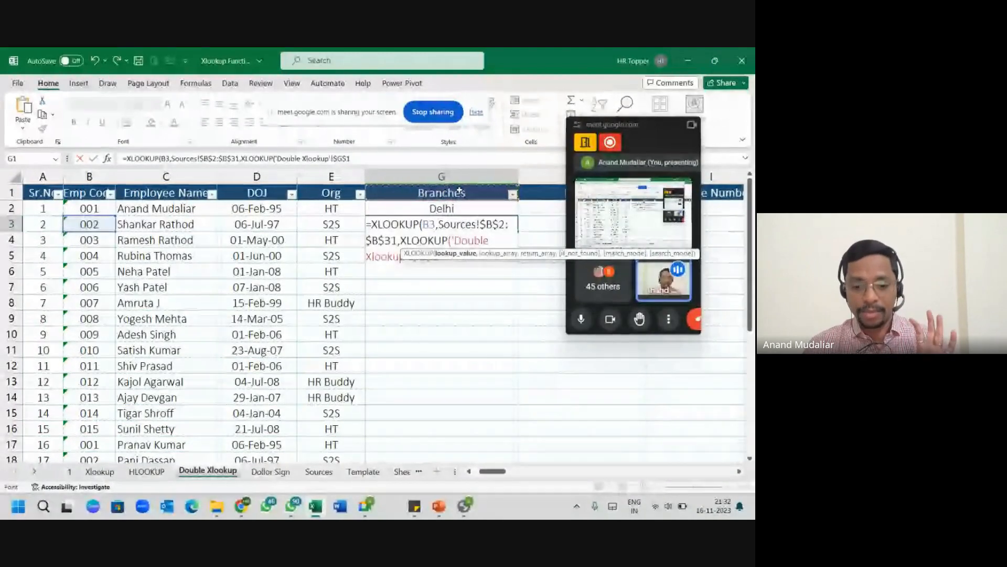
{"action": "type", "text": ","}
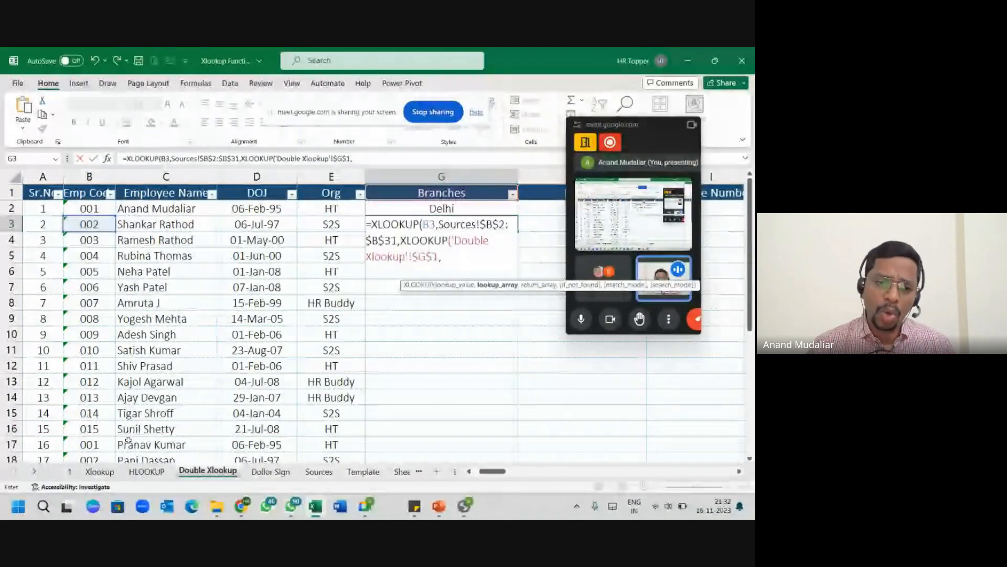
Set the inner XLOOKUP's lookup array to the Sources headings from Emp Code onward, as the absolute reference $B$1:$T$1.
{"action": "left_click", "coordinate": [320, 471]}
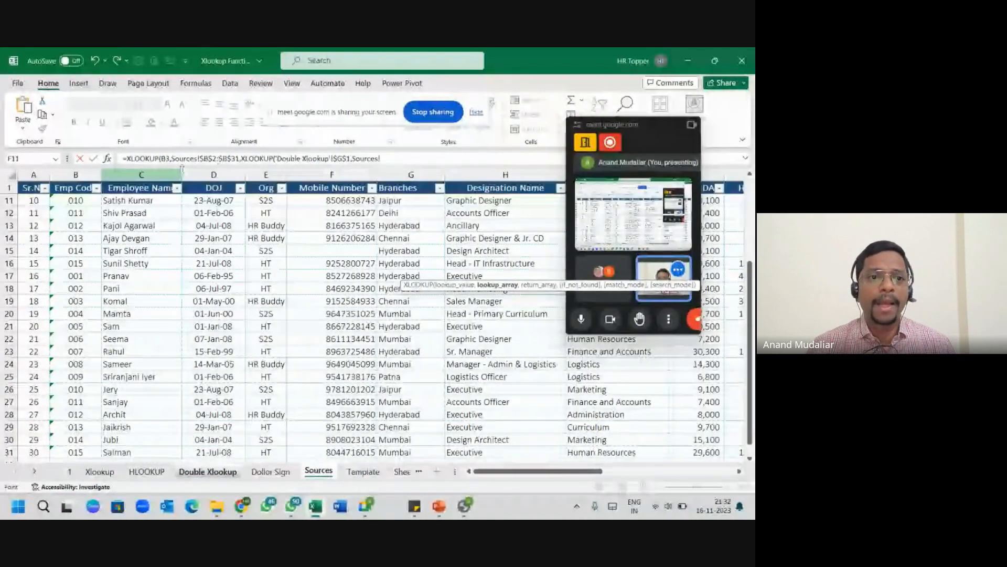
{"action": "left_click", "coordinate": [76, 188]}
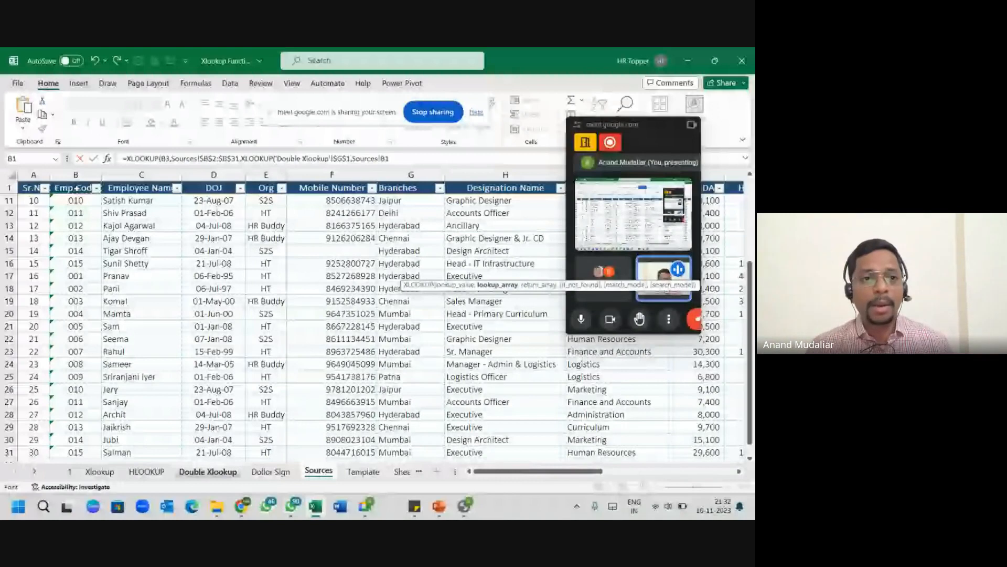
{"action": "key", "text": "ctrl+shift+Right"}
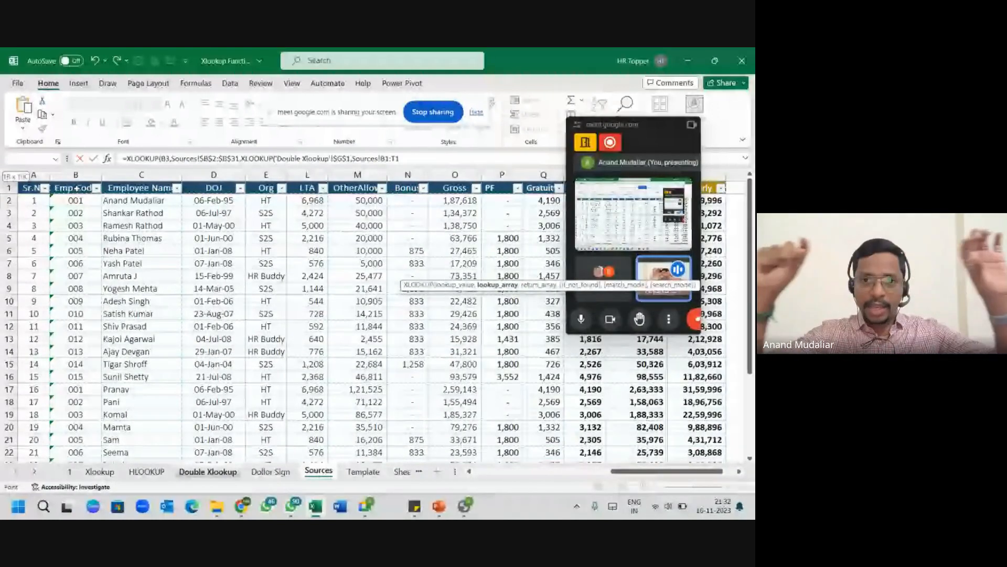
{"action": "key", "text": "F4"}
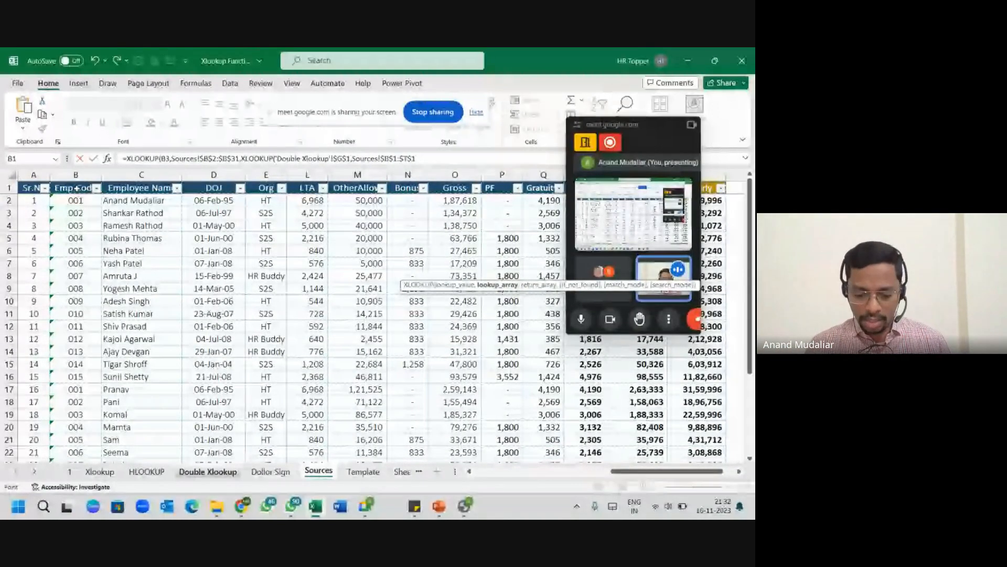
{"action": "type", "text": ","}
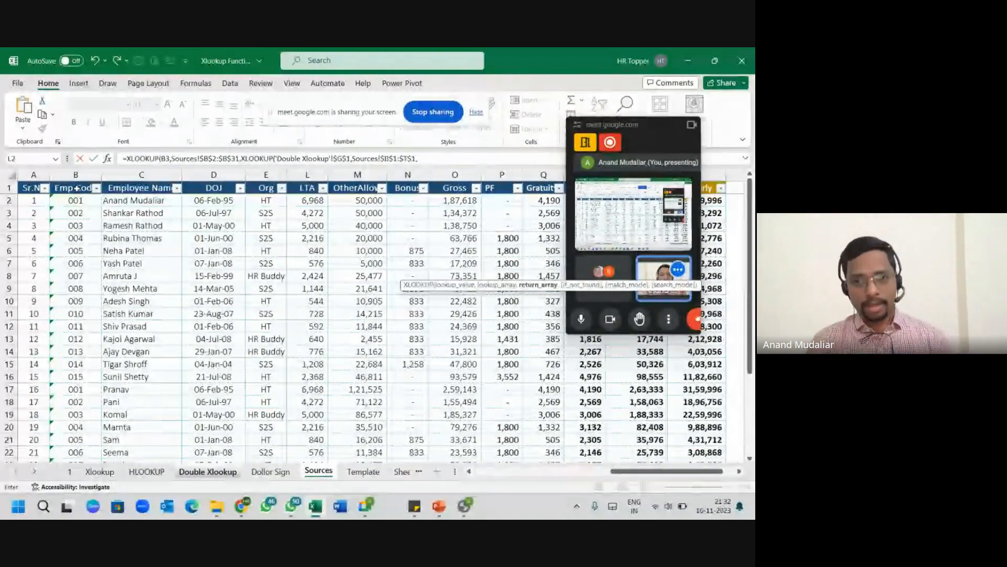
Set the inner return array to the absolute range Sources!$B$2:$T$31, then close both functions and enter the formula in G3.
{"action": "left_click", "coordinate": [633, 219]}
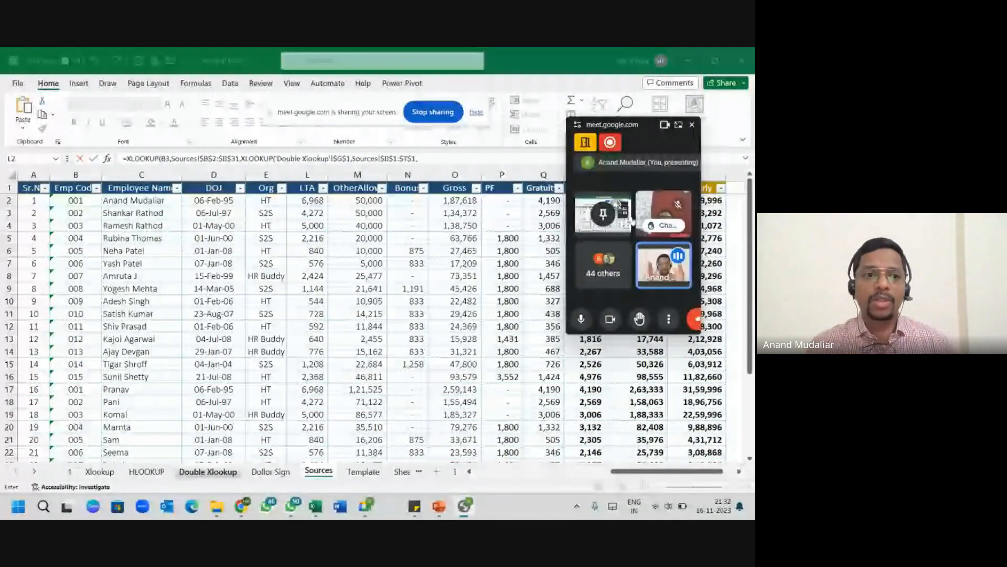
{"action": "left_click", "coordinate": [63, 200]}
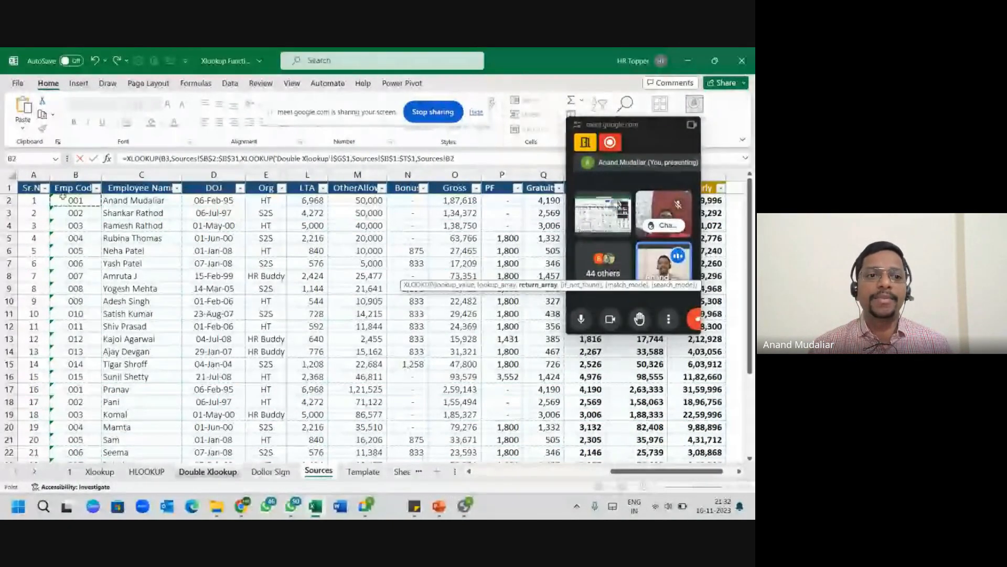
{"action": "key", "text": "ctrl+shift+Down"}
{"action": "key", "text": "ctrl+shift+Right"}
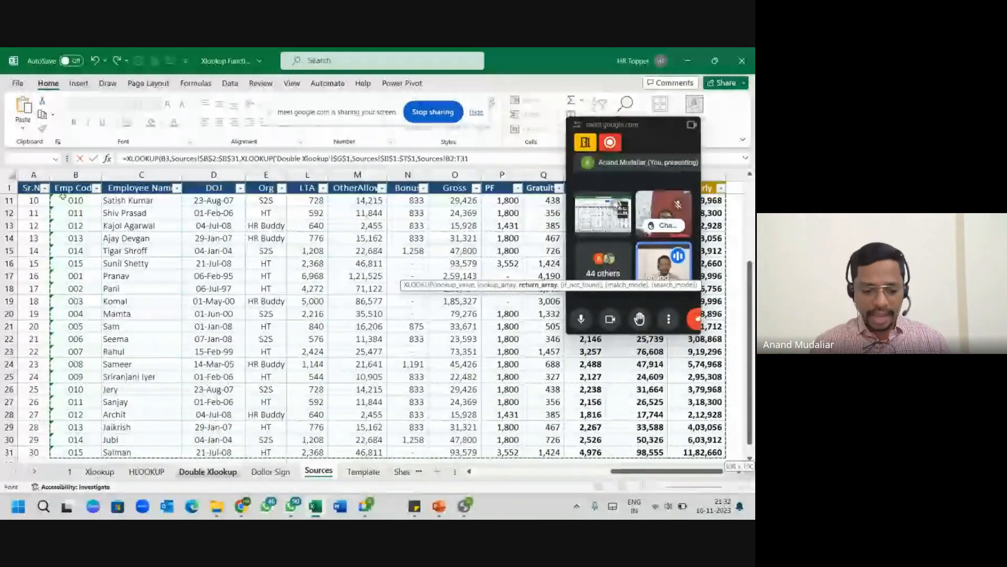
{"action": "key", "text": "F4"}
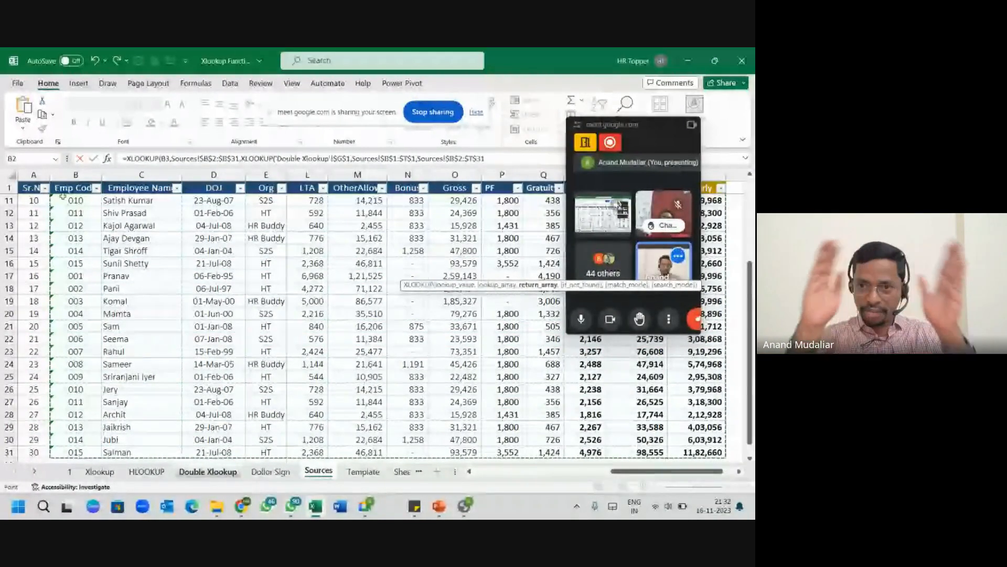
{"action": "type", "text": ")"}
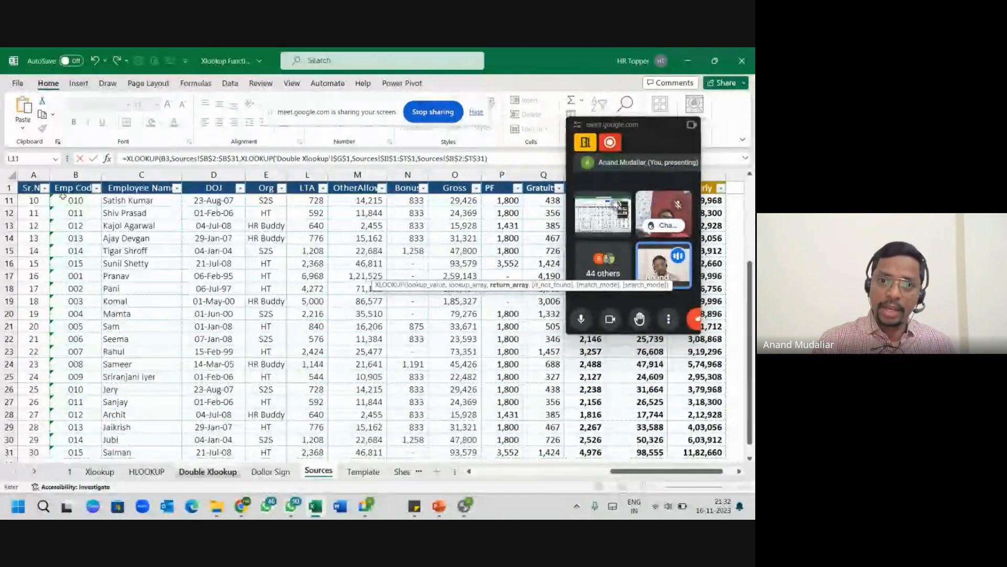
{"action": "type", "text": ")"}
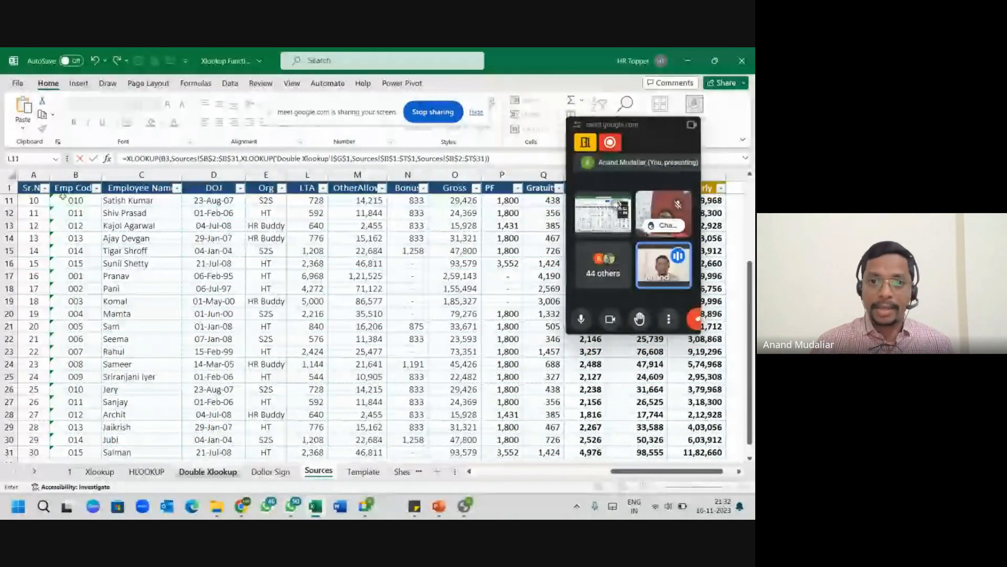
{"action": "key", "text": "Return"}
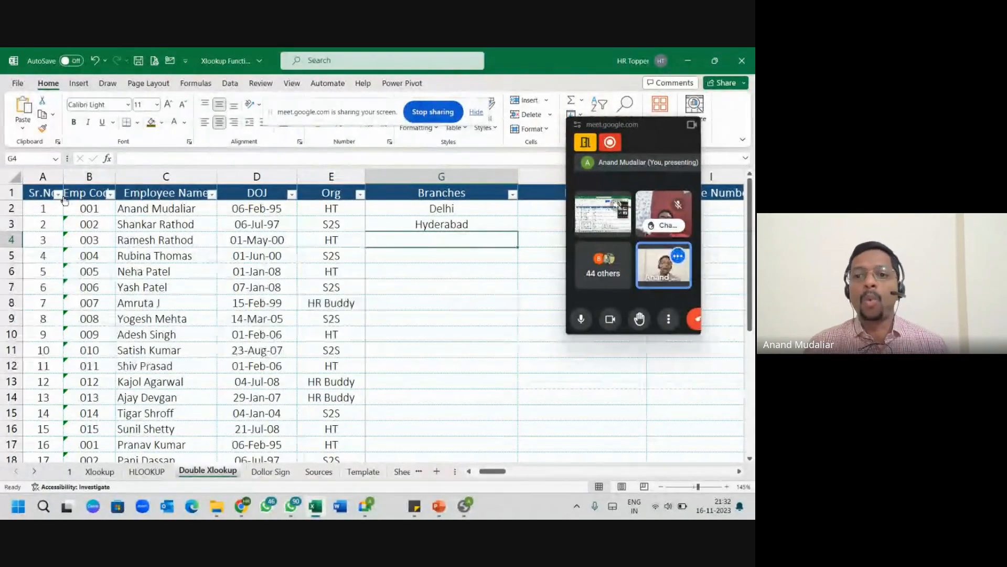
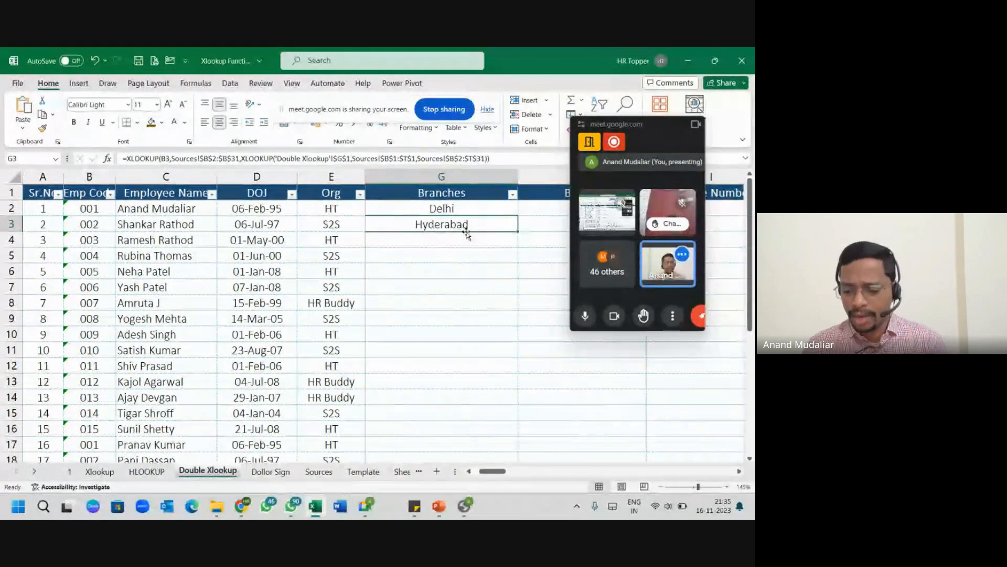
Clear the double XLOOKUP formula from G3, leaving only the one in G2.
{"action": "key", "text": "Delete"}
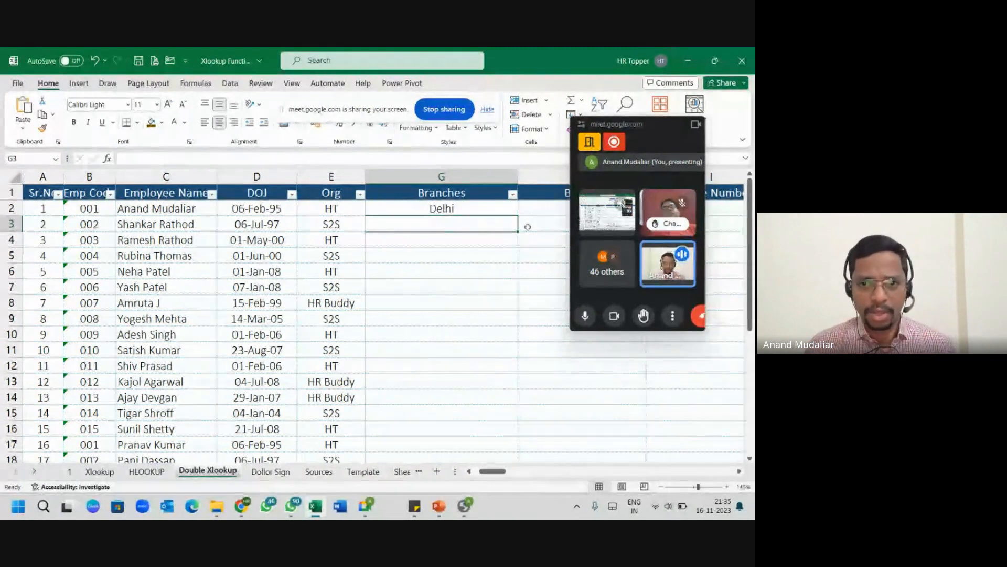
{"action": "left_click", "coordinate": [442, 209]}
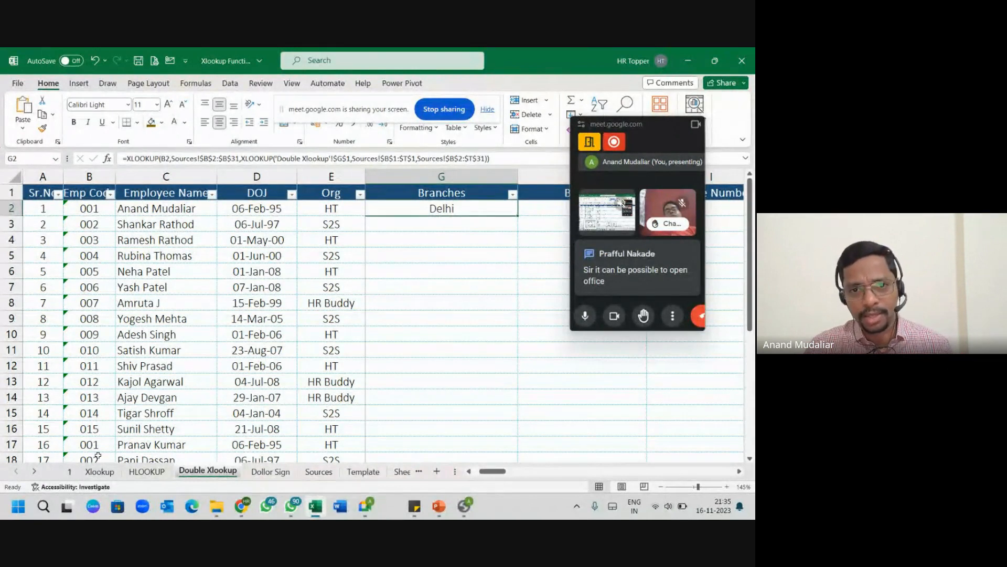
Clear the Department Name lookup results on the Xlookup sheet below the formula in G2.
{"action": "left_click", "coordinate": [100, 471]}
{"action": "left_click", "coordinate": [428, 188]}
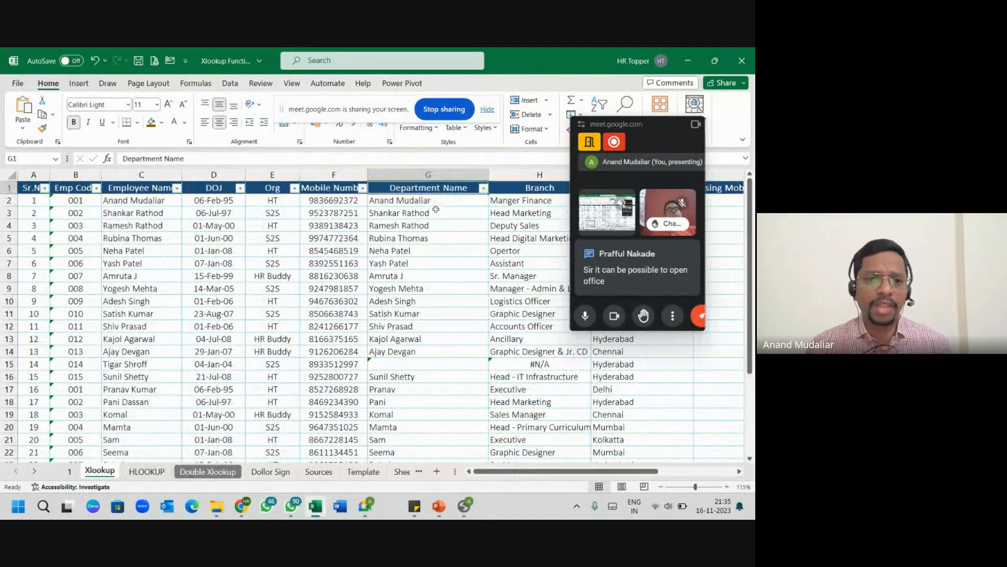
{"action": "left_click", "coordinate": [437, 202]}
{"action": "key", "text": "ctrl+shift+Down"}
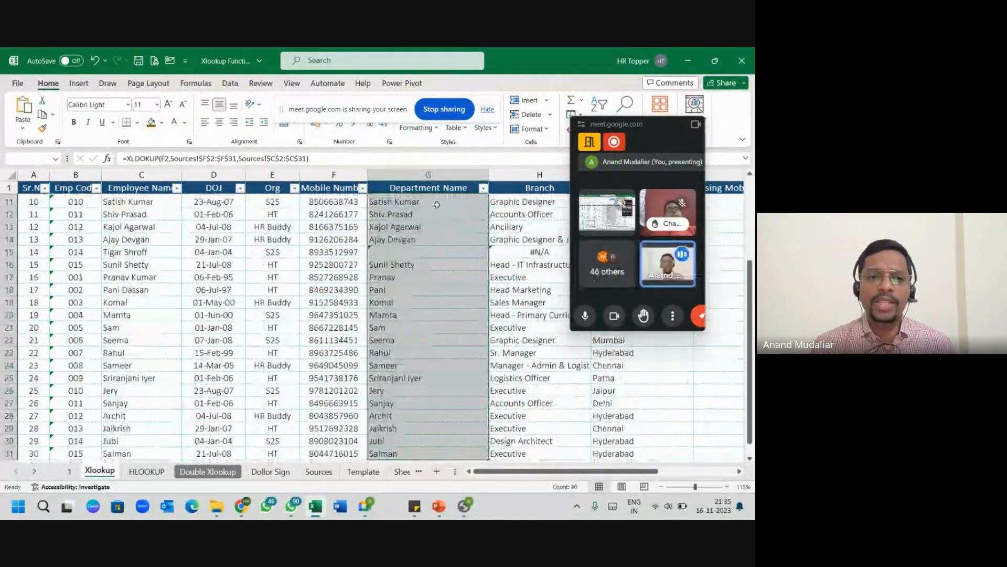
{"action": "key", "text": "Delete"}
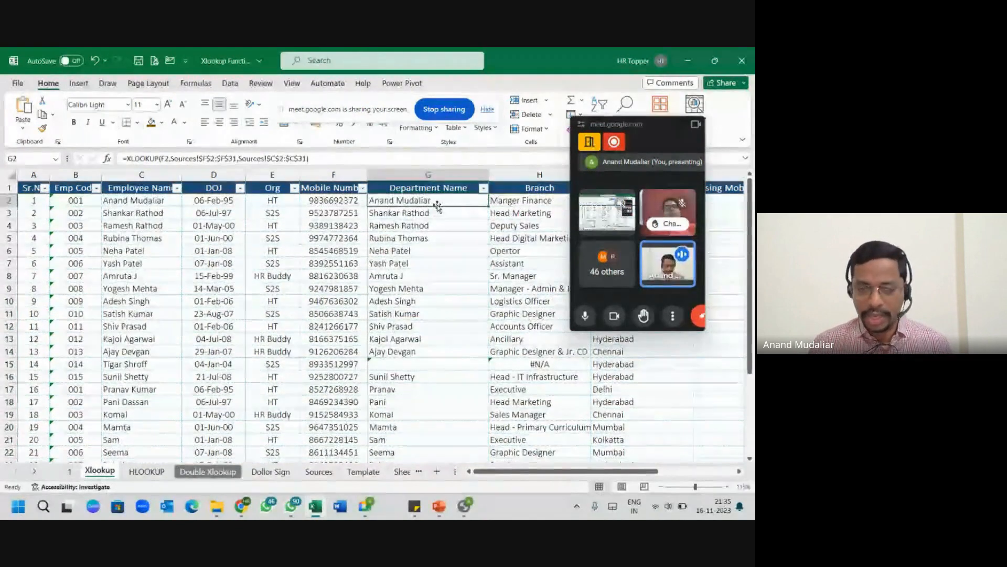
Copy the Department Name XLOOKUP formula from G2 into G3:G19.
{"action": "key", "text": "Up"}
{"action": "key", "text": "ctrl+c"}
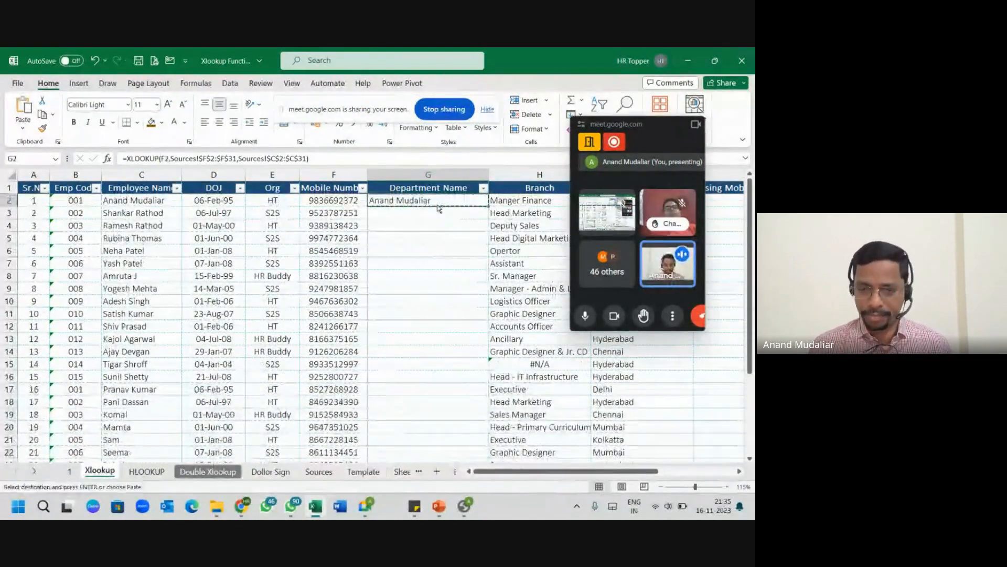
{"action": "left_click_drag", "start_coordinate": [436, 216], "coordinate": [436, 414]}
{"action": "key", "text": "ctrl+v"}
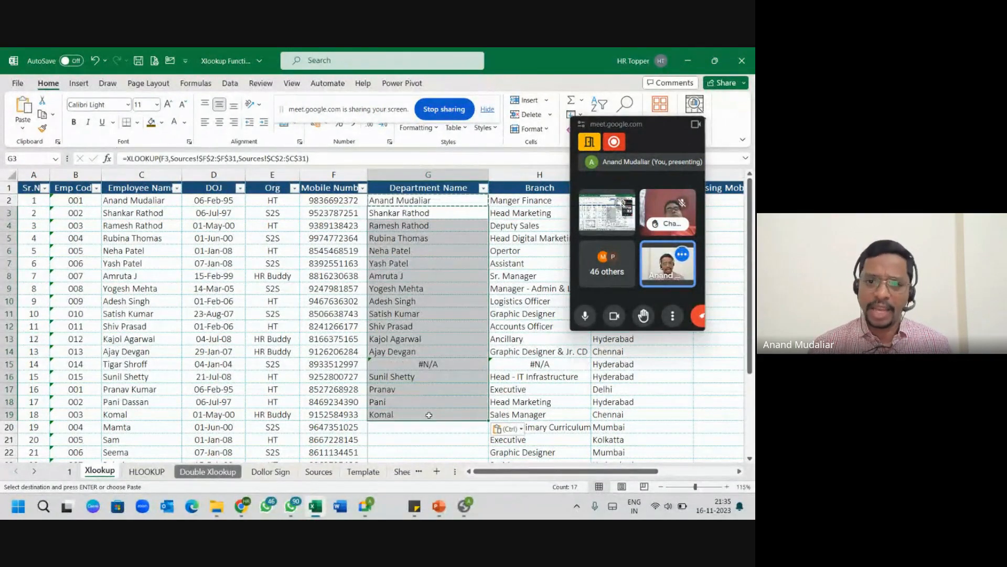
Examine the Mobile Number entry for Emp Code 014 in row 15 of the Sources sheet, then return to the Xlookup sheet.
{"action": "left_click", "coordinate": [319, 471]}
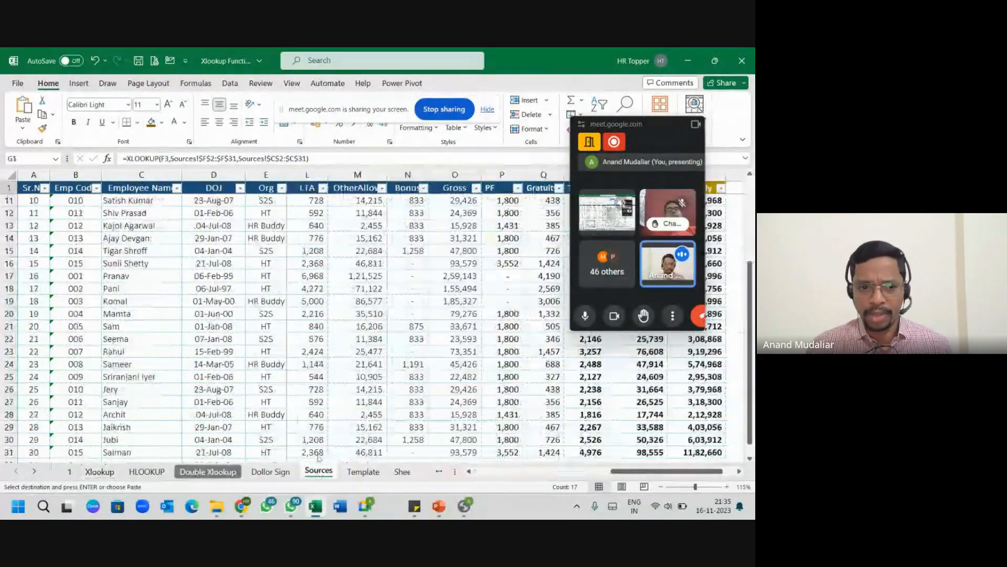
{"action": "scroll", "coordinate": [79, 341], "scroll_direction": "down", "scroll_amount": 3}
{"action": "scroll", "coordinate": [114, 344], "scroll_direction": "up", "scroll_amount": 6}
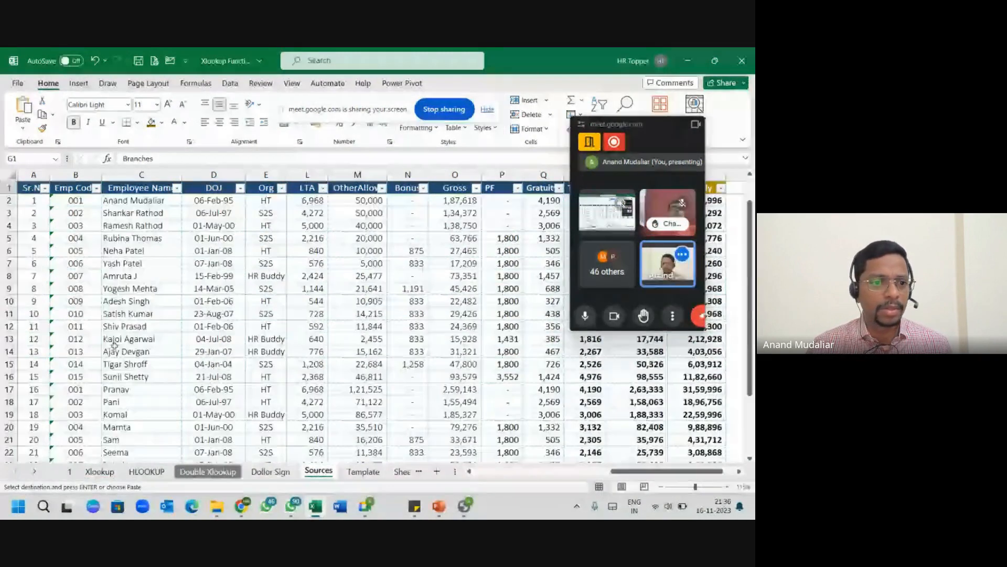
{"action": "scroll", "coordinate": [181, 378], "scroll_direction": "down", "scroll_amount": 2}
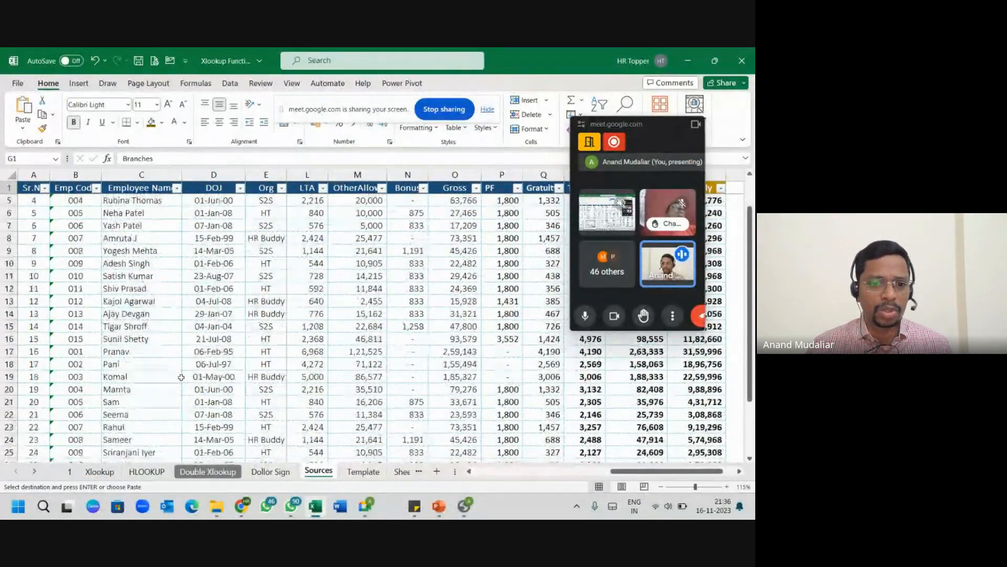
{"action": "scroll", "coordinate": [280, 351], "scroll_direction": "up", "scroll_amount": 2}
{"action": "left_click", "coordinate": [239, 352]}
{"action": "key", "text": "Right"}
{"action": "key", "text": "Right"}
{"action": "key", "text": "Right"}
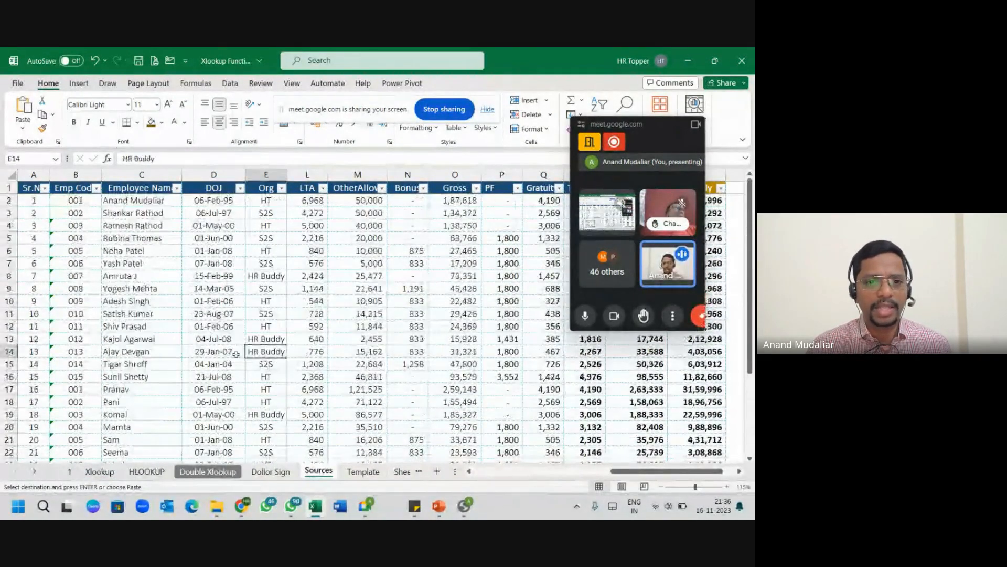
{"action": "left_click", "coordinate": [342, 367]}
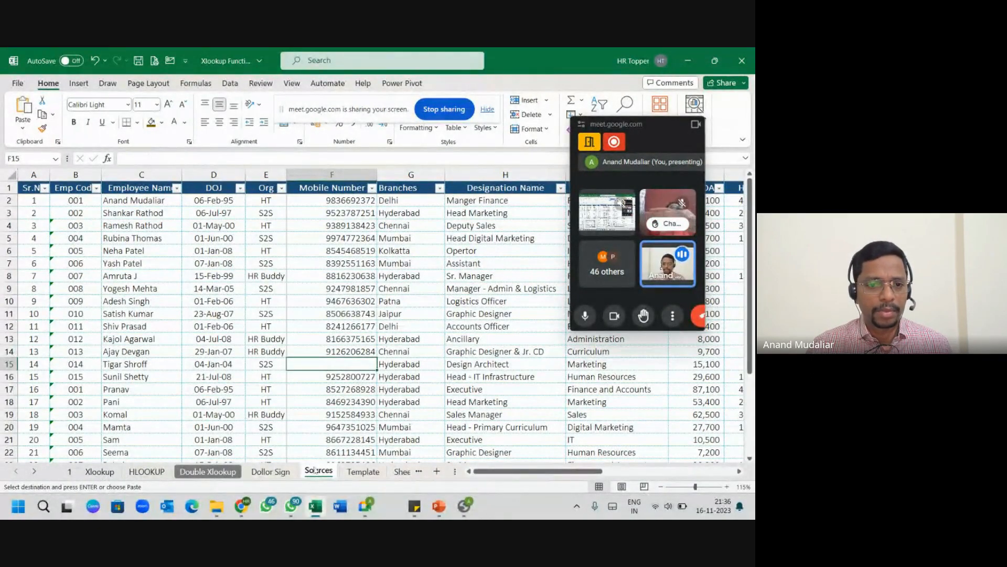
{"action": "left_click", "coordinate": [118, 473]}
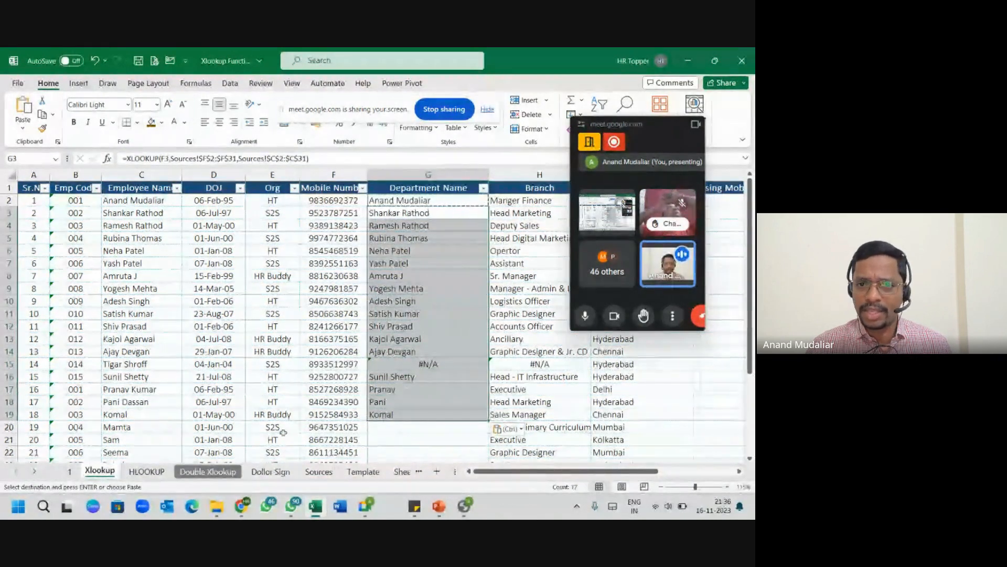
Copy the double XLOOKUP formula from G2 to G3 on the Double Xlookup sheet.
{"action": "left_click", "coordinate": [208, 472]}
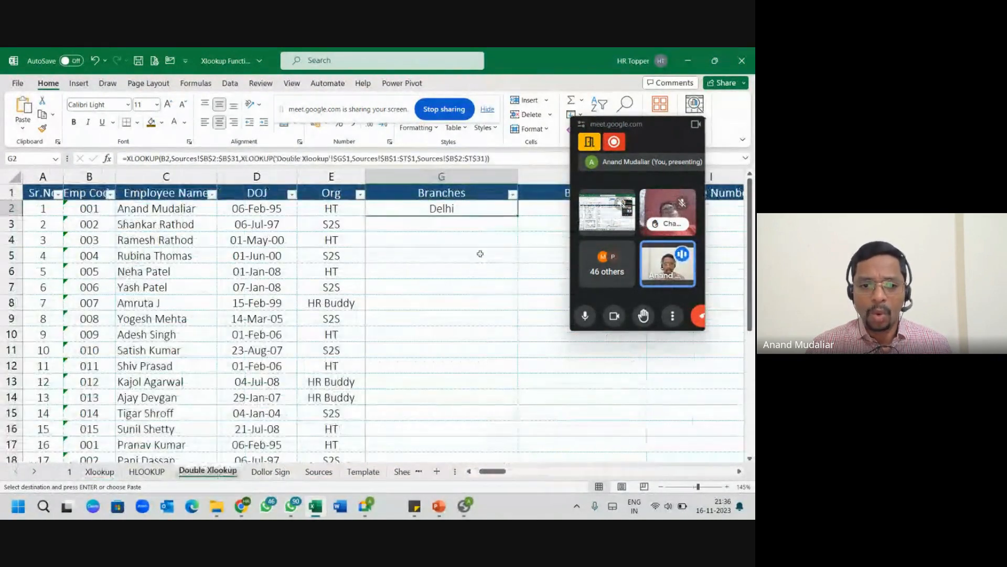
{"action": "left_click", "coordinate": [474, 224]}
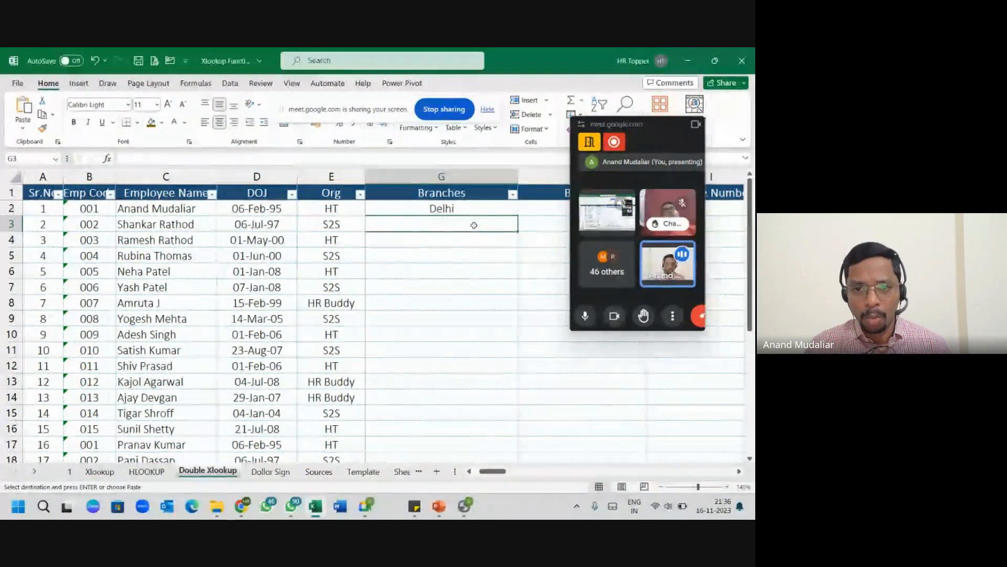
{"action": "left_click", "coordinate": [472, 206]}
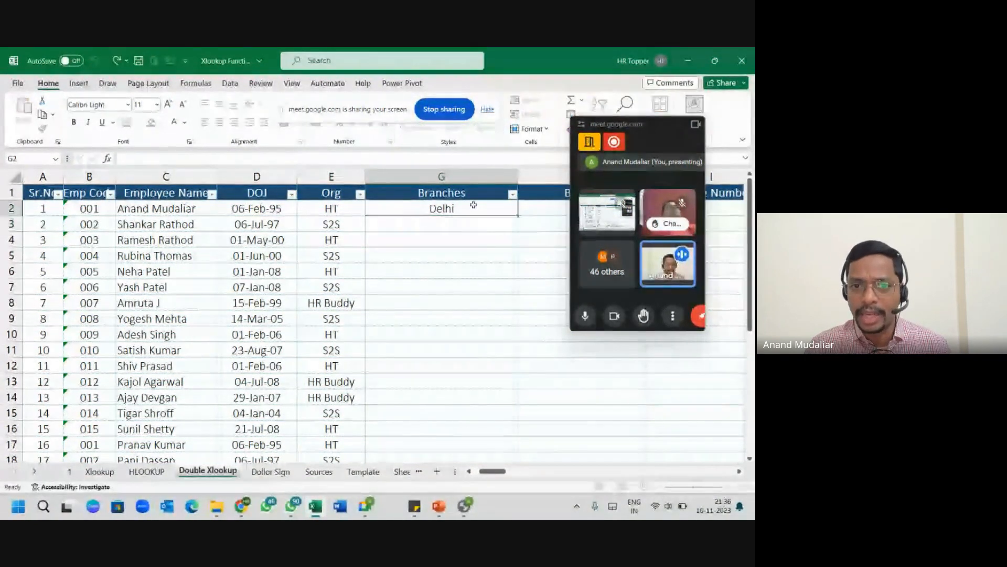
{"action": "key", "text": "ctrl+c"}
{"action": "key", "text": "Down"}
{"action": "key", "text": "Return"}
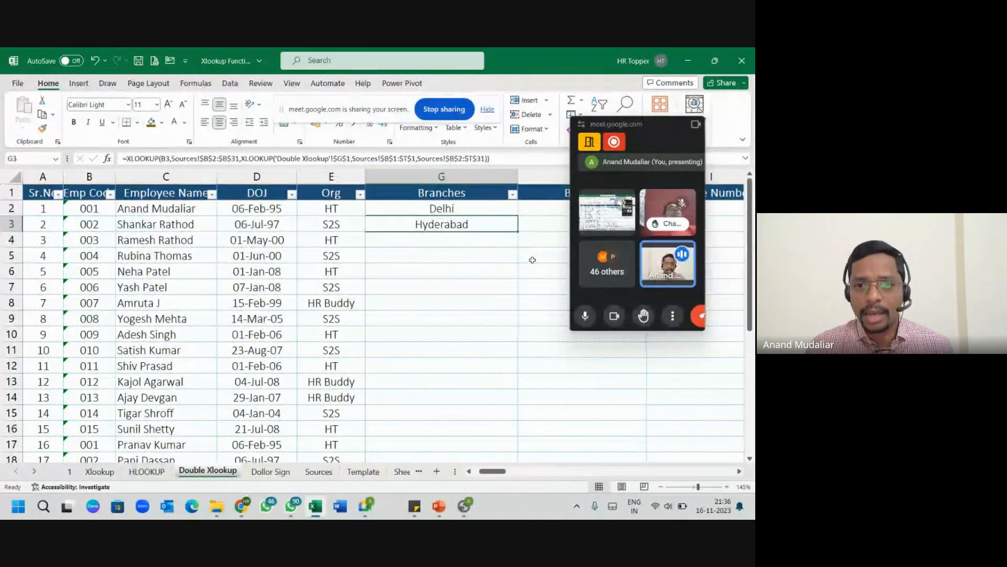
Try copying the double XLOOKUP from G3 across to H3 under the Branch heading.
{"action": "key", "text": "ctrl+c"}
{"action": "key", "text": "Right"}
{"action": "key", "text": "Return"}
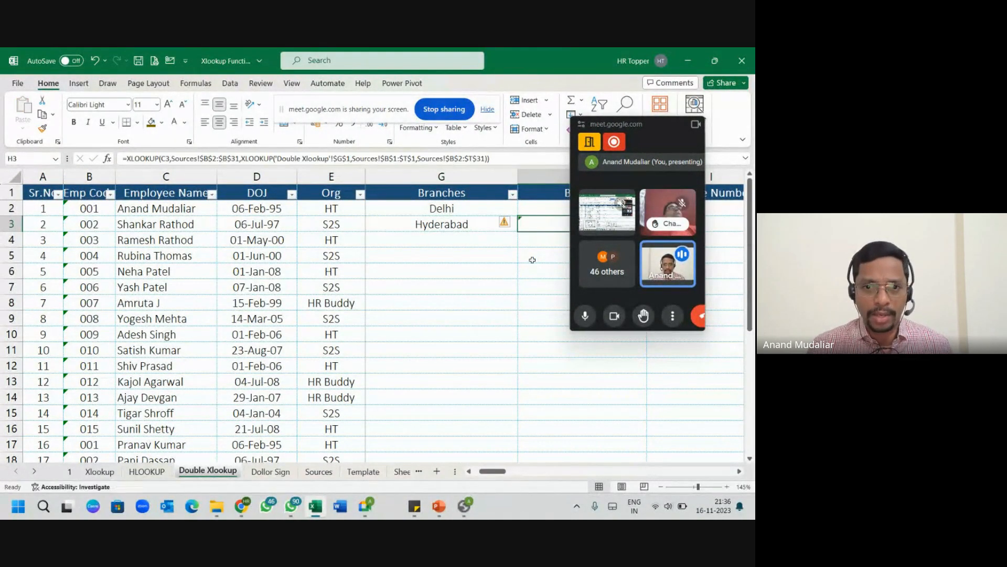
Change the heading in H1 to Branches and check the copied formula in H3 against it.
{"action": "left_click_drag", "start_coordinate": [624, 127], "coordinate": [685, 143]}
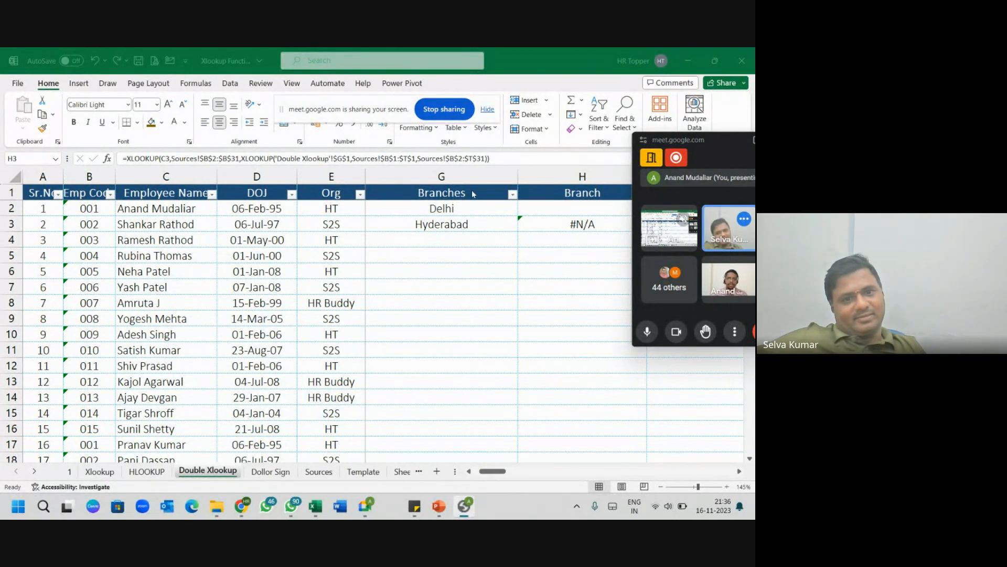
{"action": "left_click", "coordinate": [472, 193]}
{"action": "left_click", "coordinate": [581, 193]}
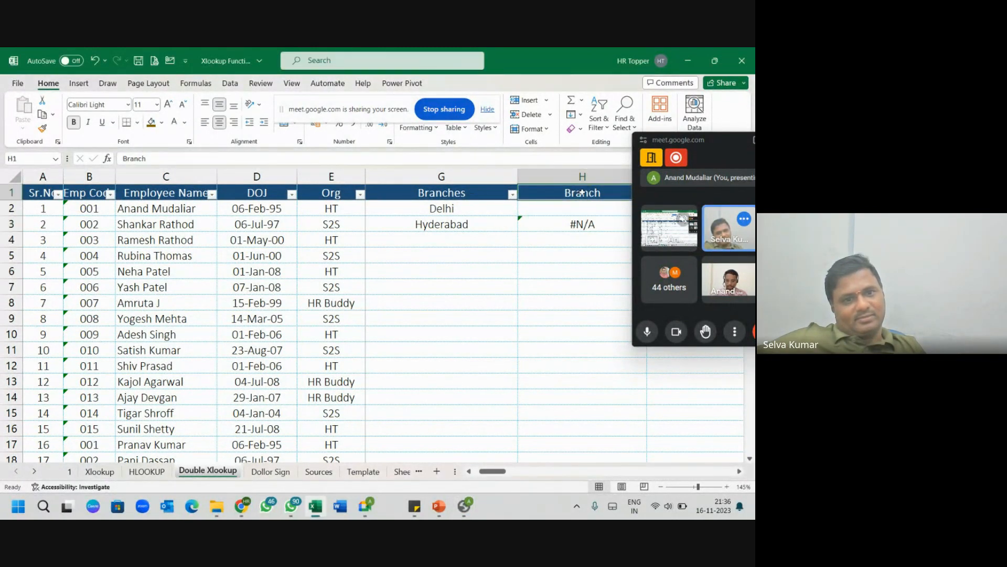
{"action": "key", "text": "F2"}
{"action": "type", "text": "es"}
{"action": "key", "text": "Return"}
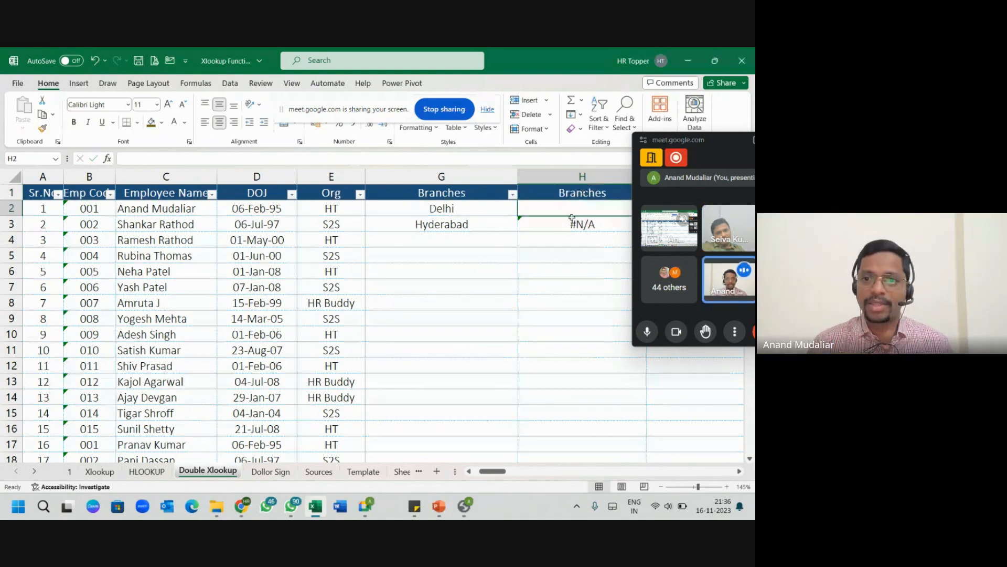
{"action": "left_click", "coordinate": [584, 228]}
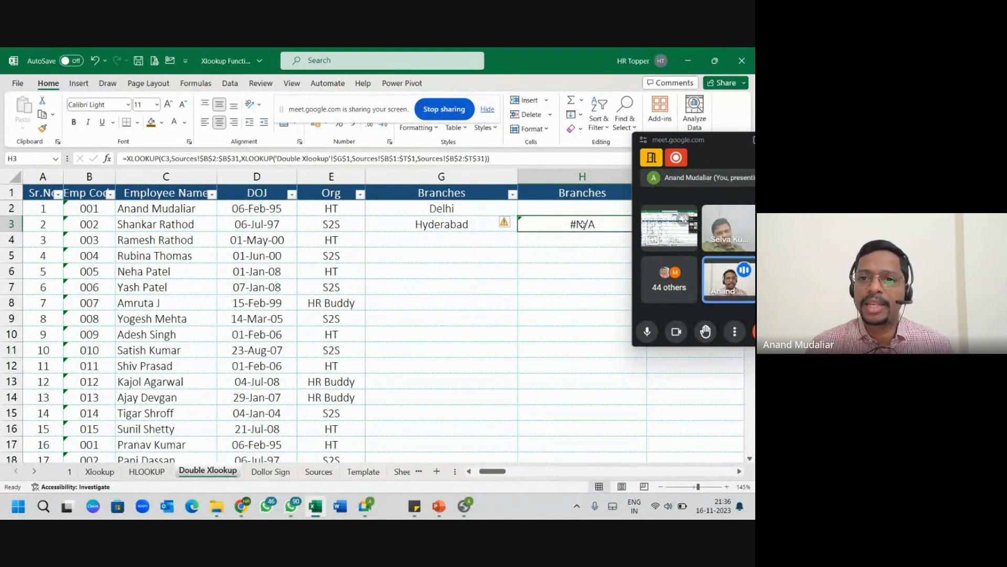
{"action": "left_click", "coordinate": [581, 197]}
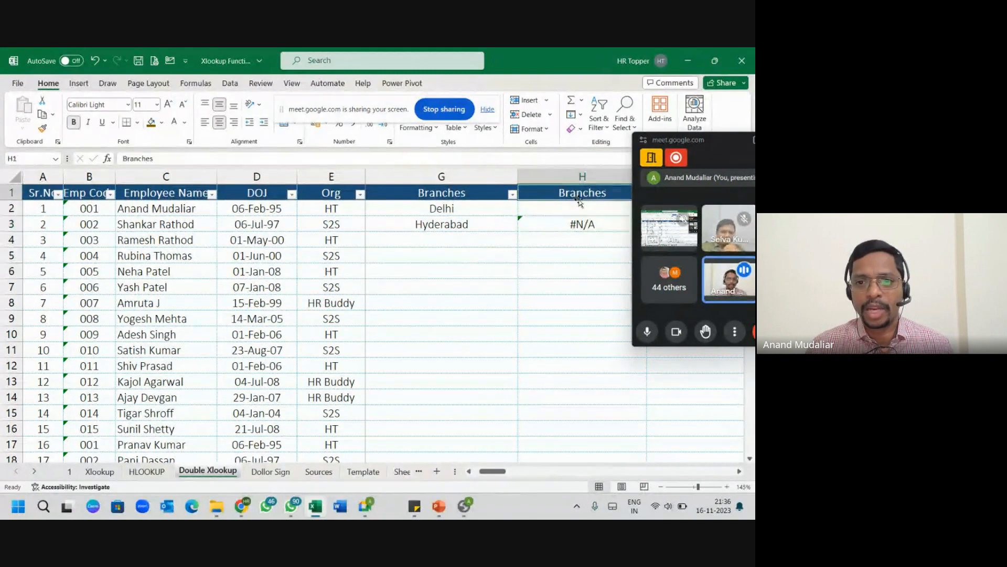
{"action": "left_click", "coordinate": [573, 235]}
Delete the extra Branches column H from the Double Xlookup sheet.
{"action": "scroll", "coordinate": [419, 240], "scroll_direction": "right", "scroll_amount": 2}
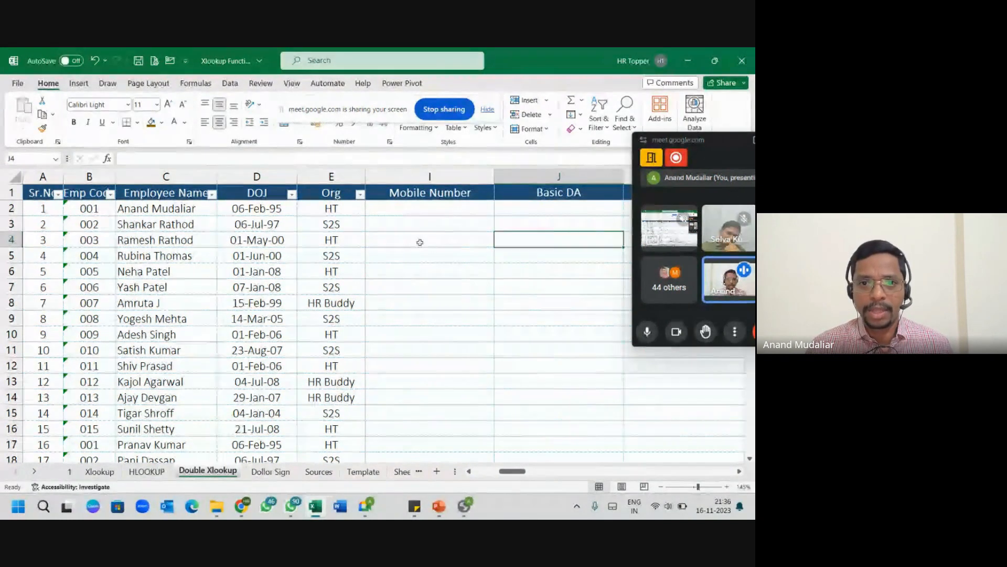
{"action": "scroll", "coordinate": [437, 192], "scroll_direction": "left", "scroll_amount": 1}
{"action": "left_click", "coordinate": [435, 177]}
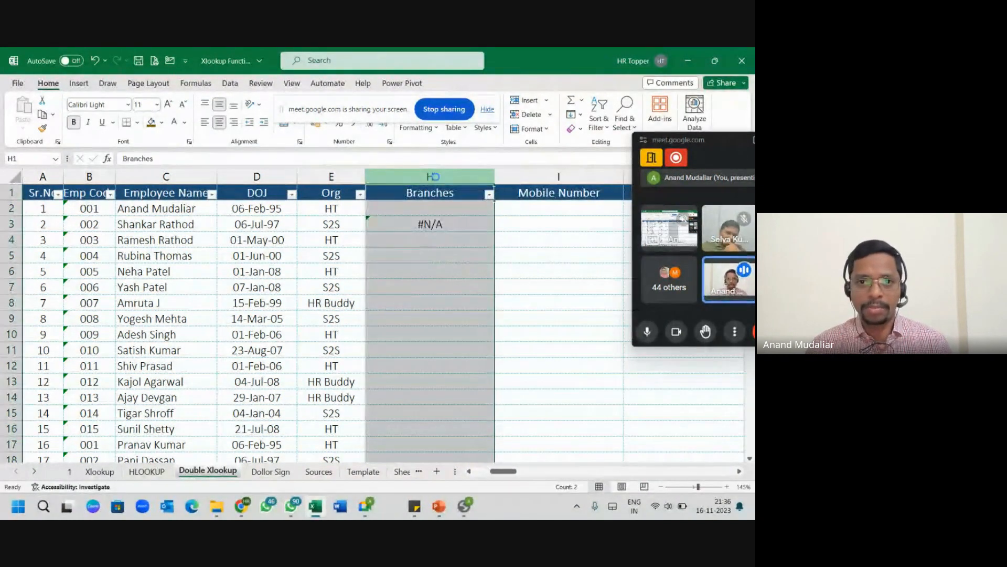
{"action": "key", "text": "ctrl+minus"}
Clear all the lookup results under the Branch heading in column F, from F2 down.
{"action": "left_click", "coordinate": [435, 210]}
{"action": "key", "text": "Left"}
{"action": "key", "text": "Left"}
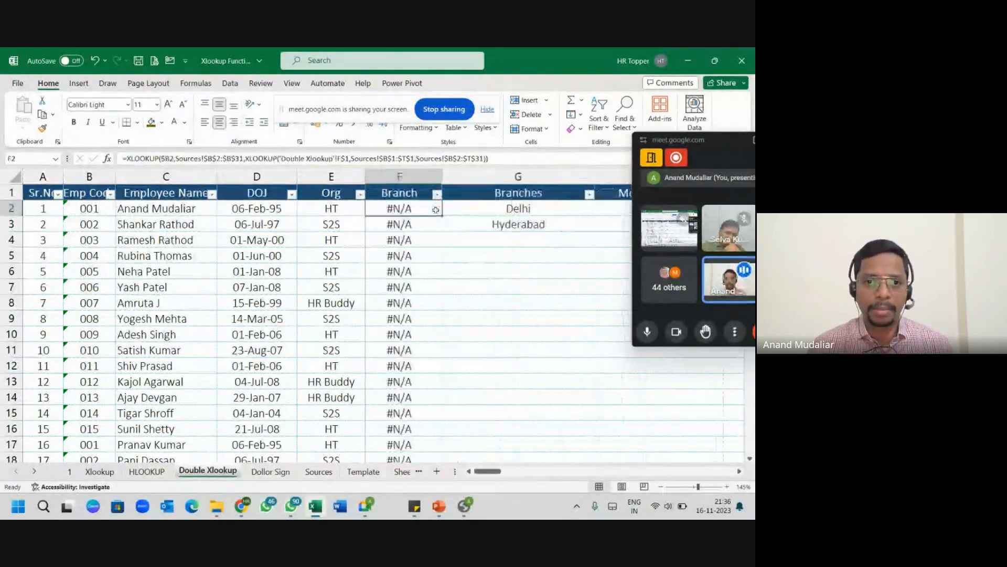
{"action": "key", "text": "Right"}
{"action": "key", "text": "Left"}
{"action": "key", "text": "Left"}
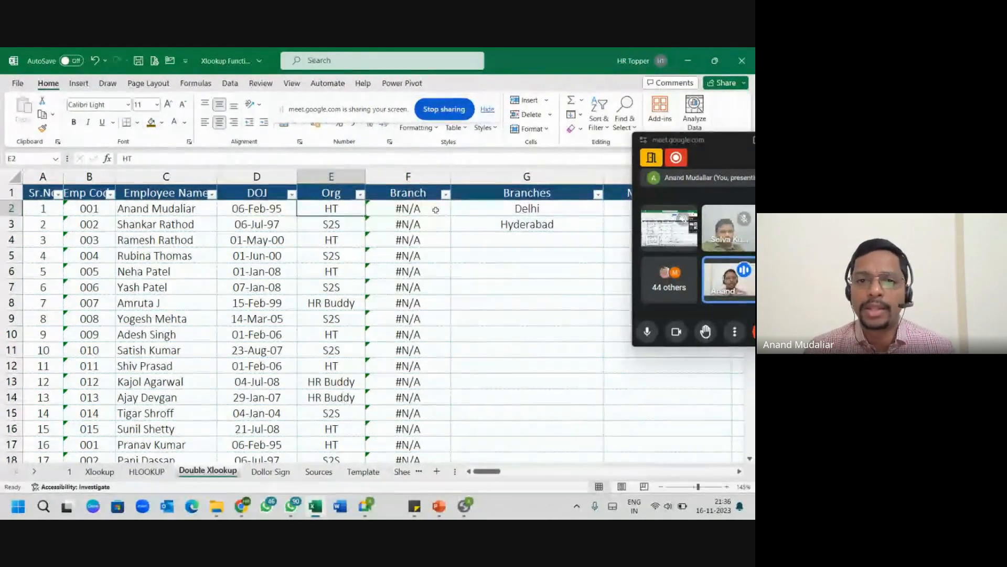
{"action": "key", "text": "Right"}
{"action": "key", "text": "ctrl+shift+Down"}
{"action": "key", "text": "Delete"}
{"action": "key", "text": "Down"}
{"action": "key", "text": "Up"}
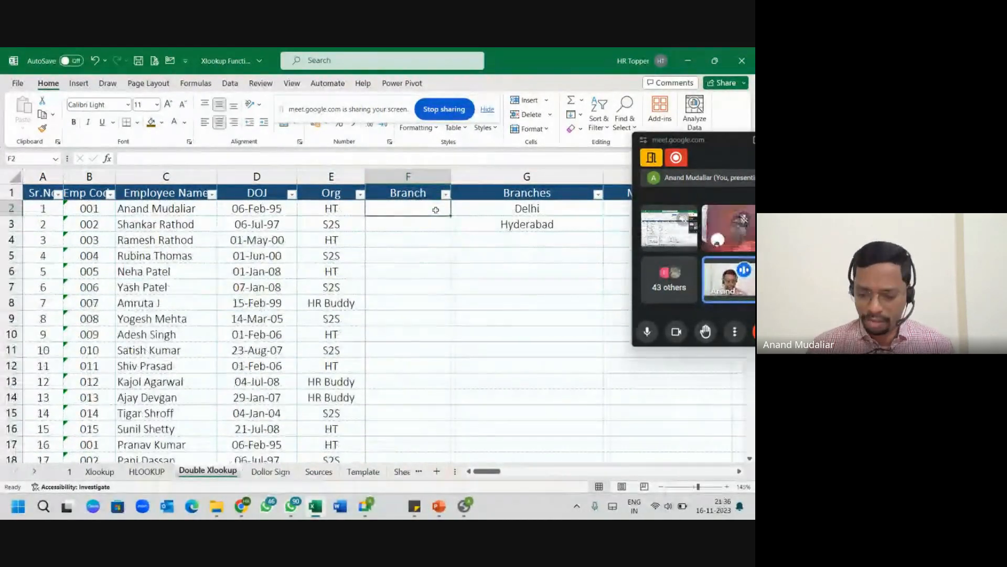
Delete the Branches column G and return to the empty Branch cell F2.
{"action": "left_click", "coordinate": [494, 180]}
{"action": "key", "text": "ctrl+minus"}
{"action": "key", "text": "Down"}
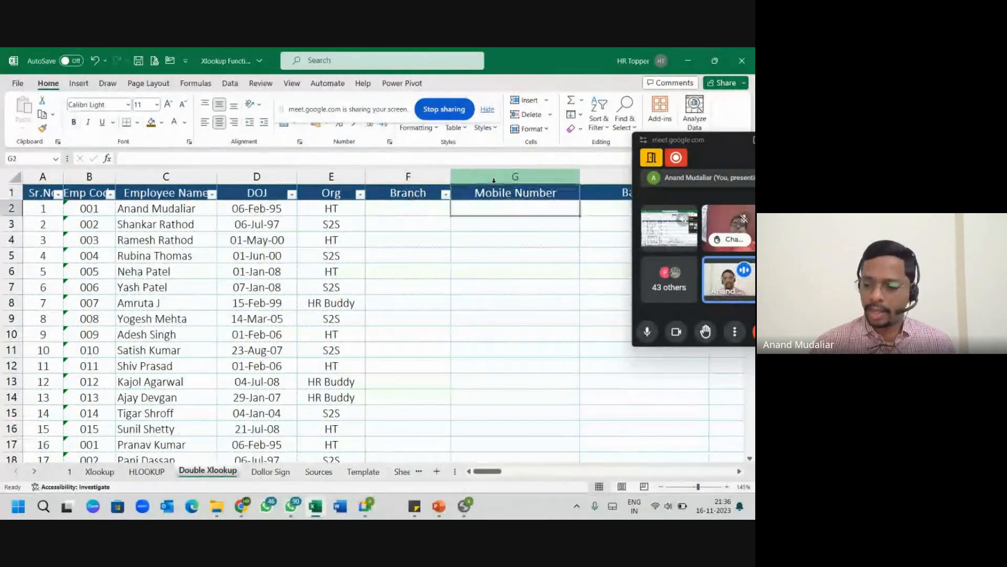
{"action": "key", "text": "Left"}
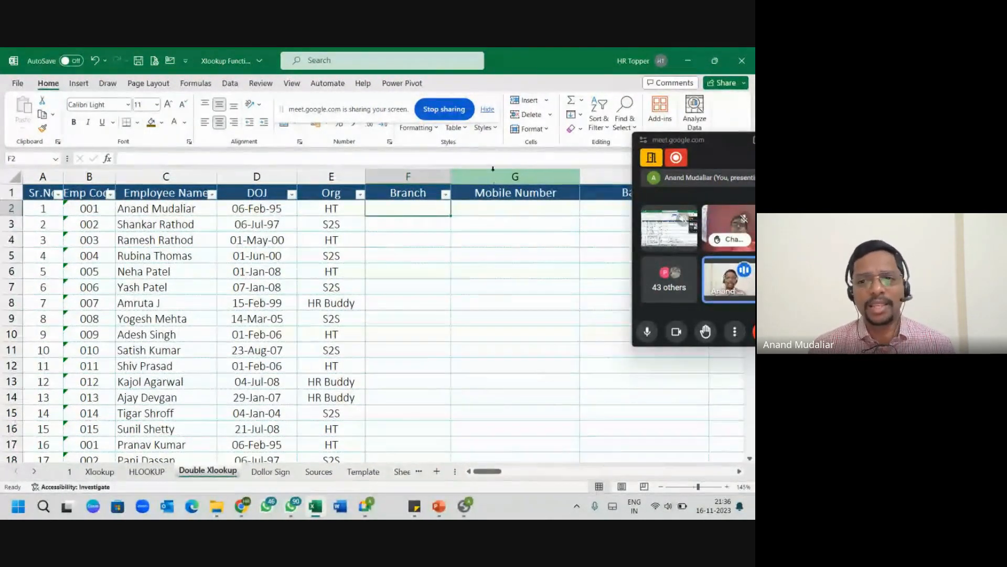
Change the Branch heading in D5 of the Dollor Sign sheet to Branches.
{"action": "left_click", "coordinate": [271, 471]}
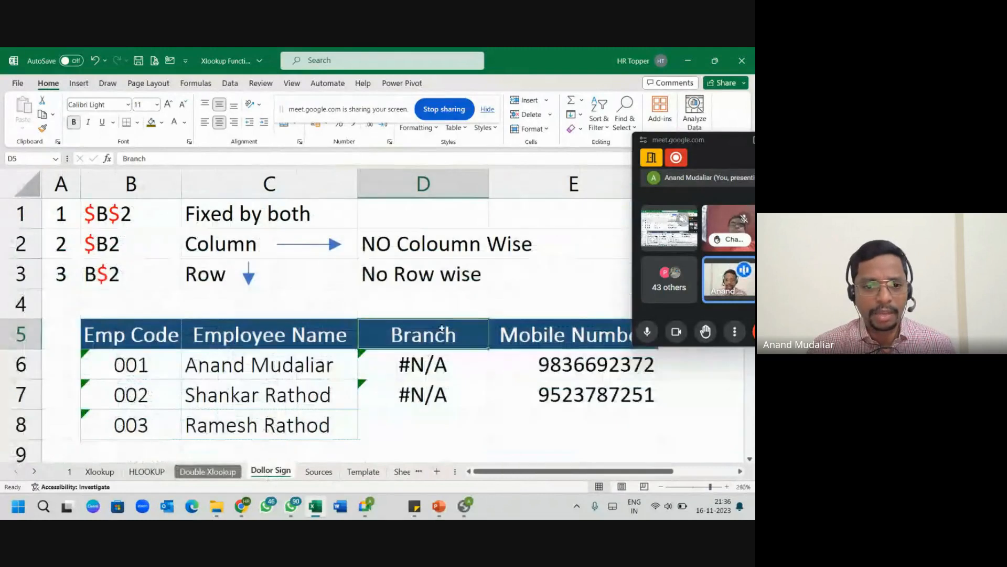
{"action": "left_click_drag", "start_coordinate": [447, 366], "coordinate": [452, 395]}
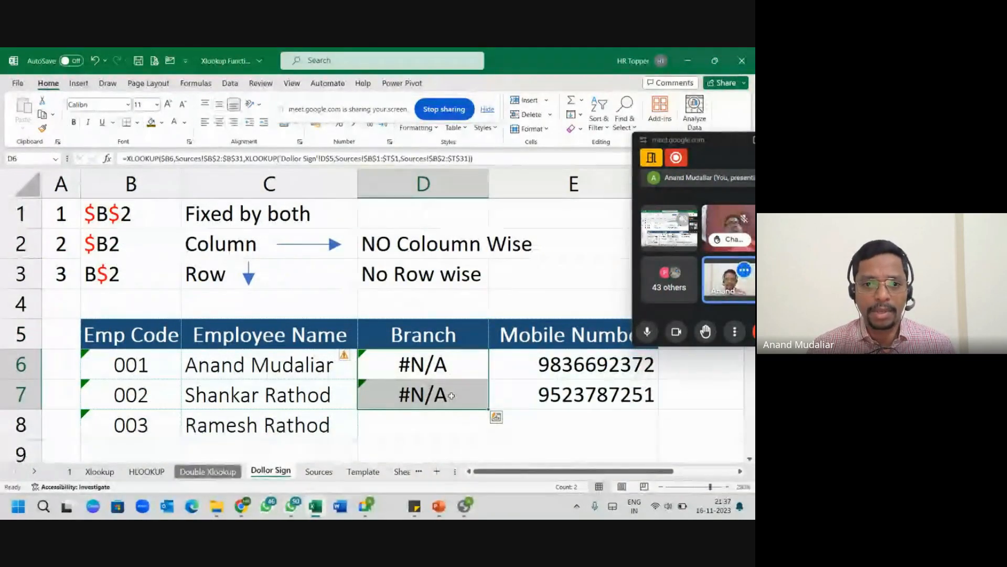
{"action": "double_click", "coordinate": [476, 336]}
{"action": "type", "text": "es"}
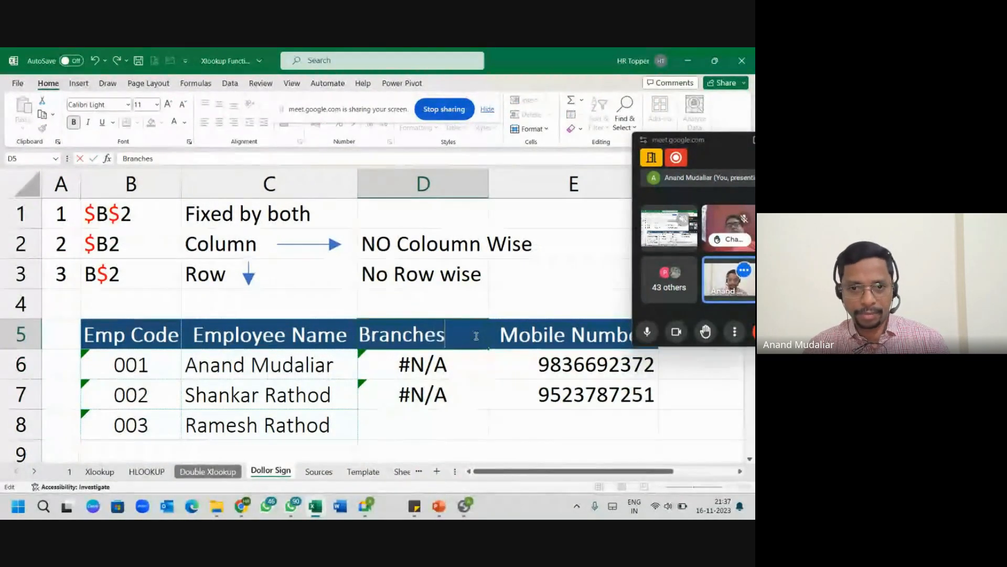
{"action": "key", "text": "Return"}
Clear the lookup formula from D7 and select the double XLOOKUP in D6.
{"action": "left_click", "coordinate": [455, 390]}
{"action": "key", "text": "Delete"}
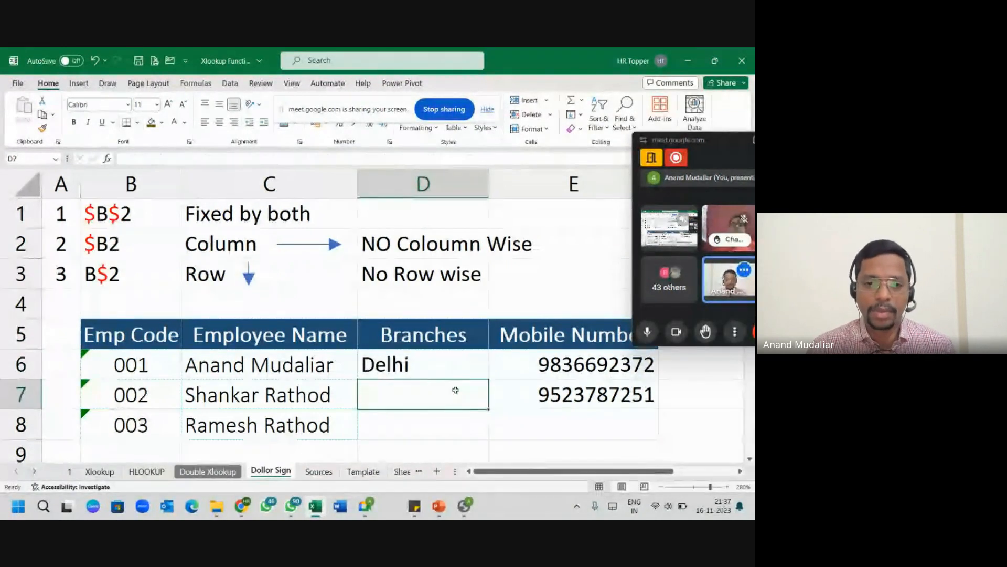
{"action": "left_click", "coordinate": [438, 366]}
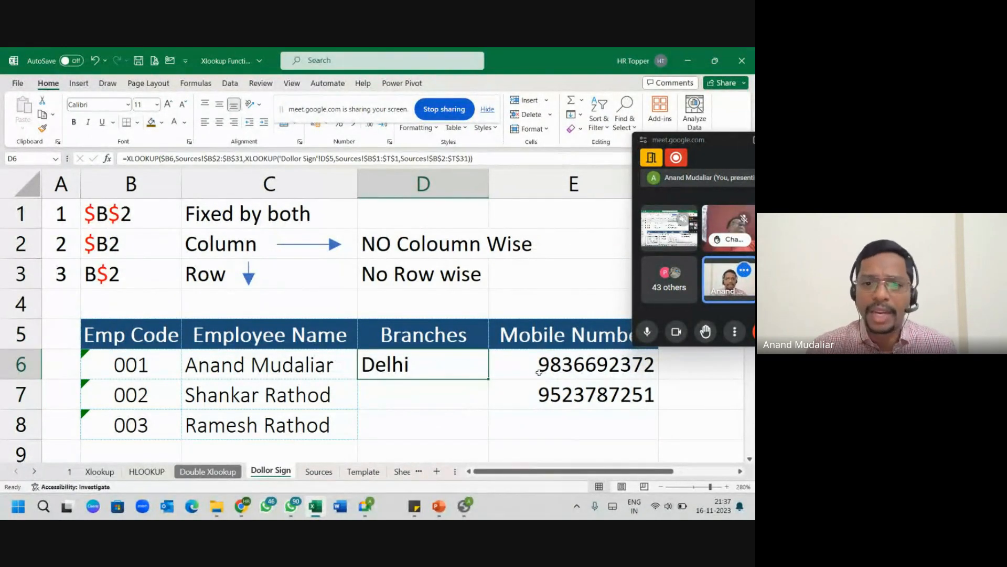
Clear the Mobile Number results in E6:E7 and the double XLOOKUP formula in D6.
{"action": "left_click_drag", "start_coordinate": [539, 372], "coordinate": [541, 390]}
{"action": "key", "text": "Delete"}
{"action": "left_click", "coordinate": [435, 375]}
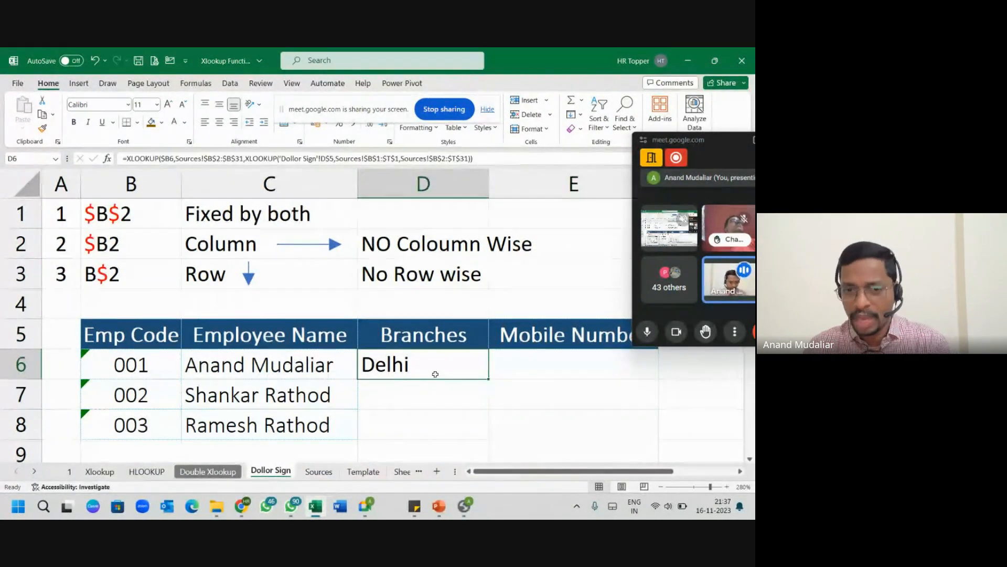
{"action": "left_click", "coordinate": [530, 156]}
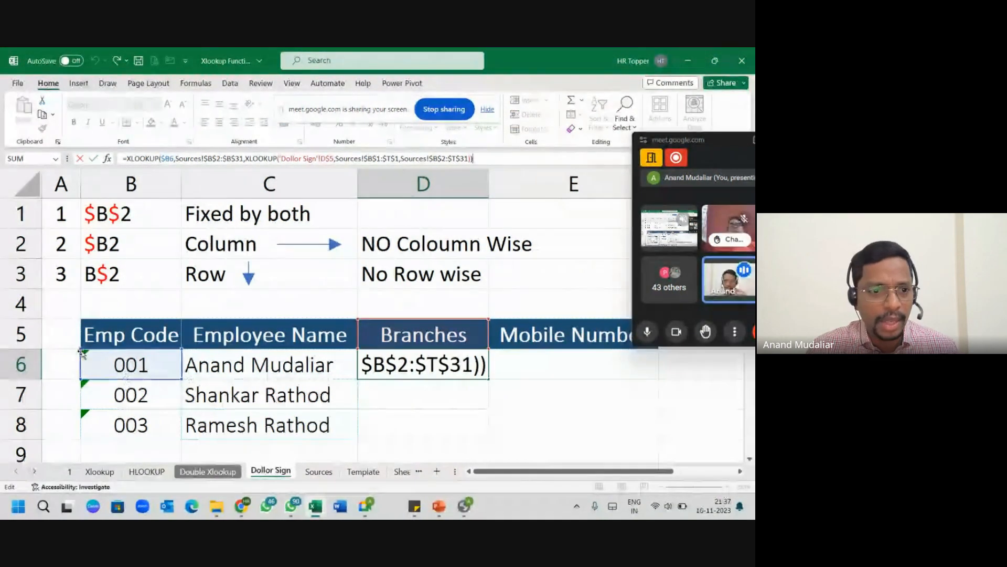
{"action": "left_click", "coordinate": [425, 362]}
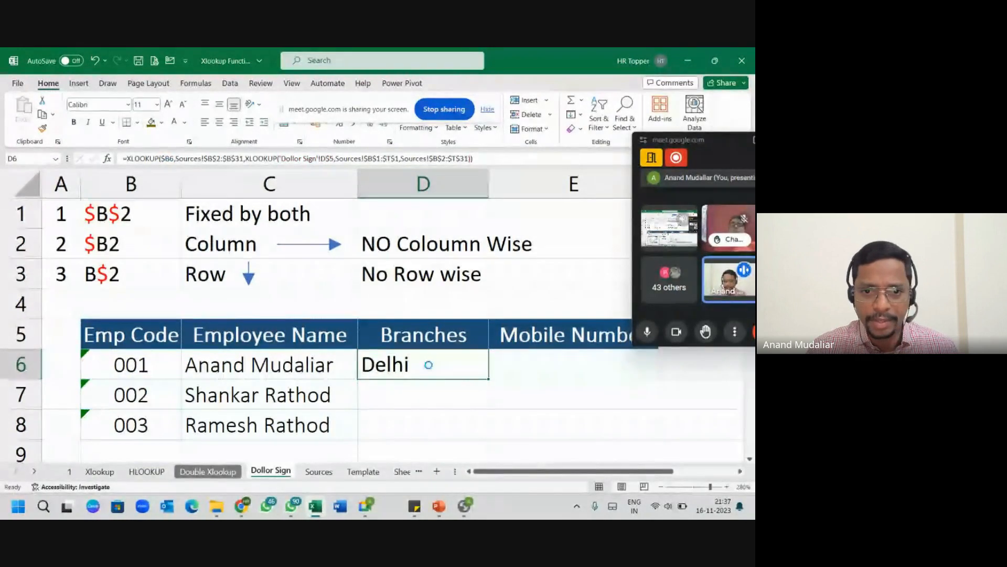
{"action": "key", "text": "Delete"}
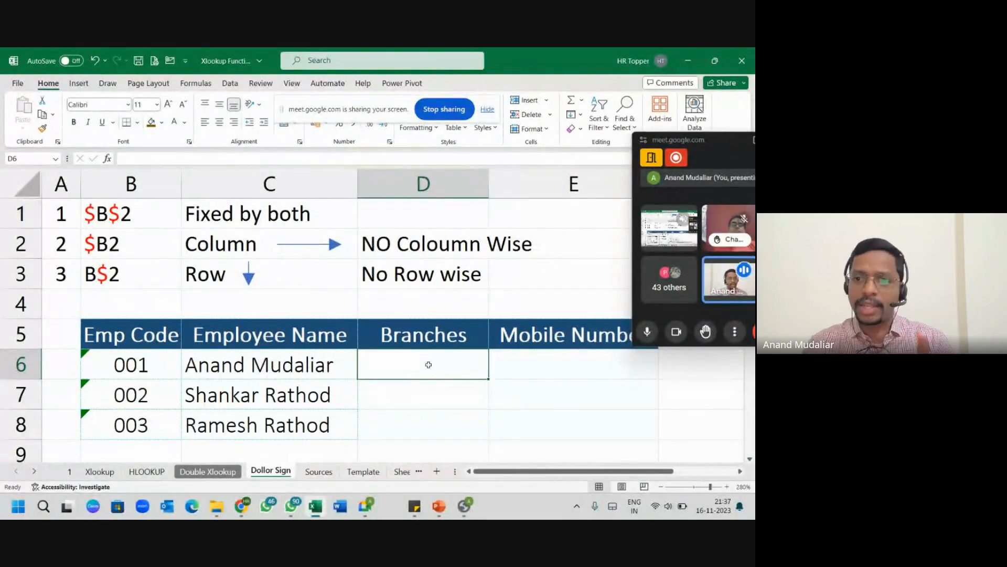
Start an XLOOKUP in D6 with relative lookup value B6 and absolute lookup array Sources!$B$2:$B$31.
{"action": "type", "text": "="}
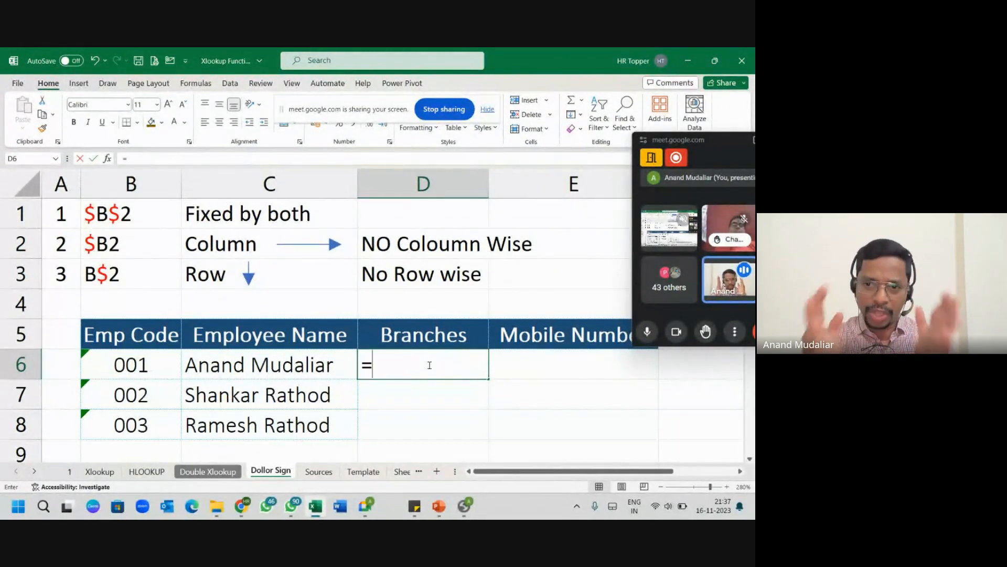
{"action": "type", "text": "xloo"}
{"action": "key", "text": "Tab"}
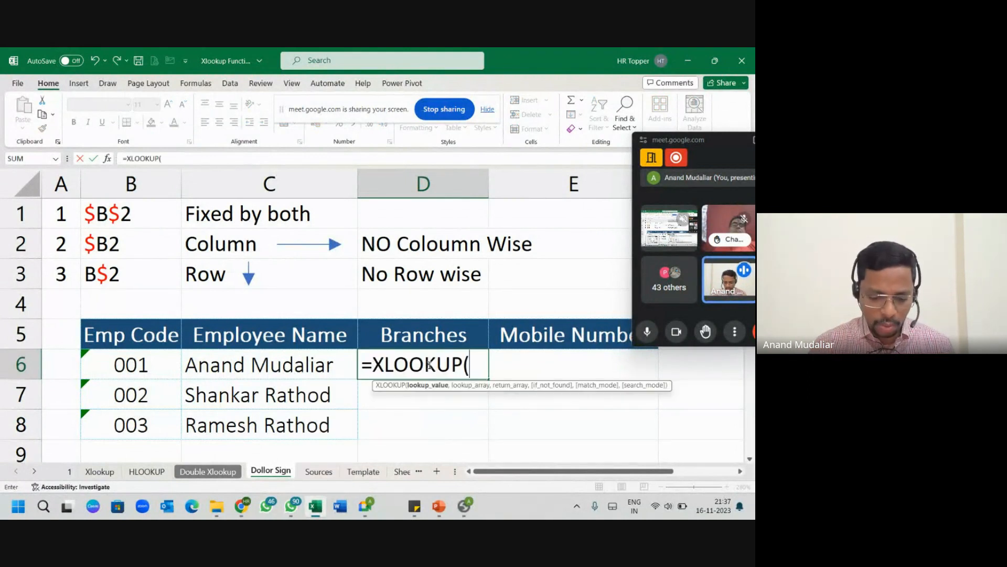
{"action": "left_click", "coordinate": [130, 366]}
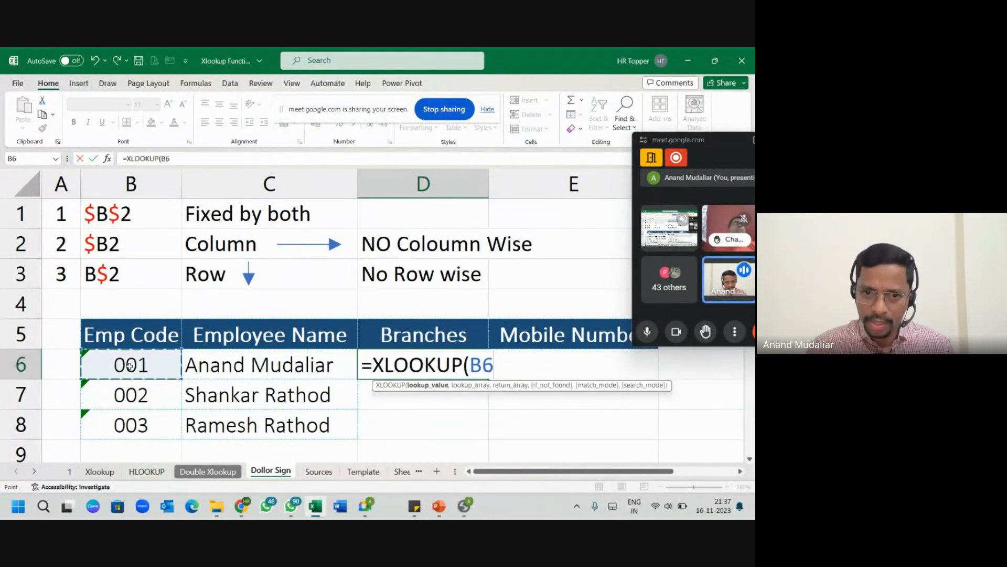
{"action": "type", "text": ","}
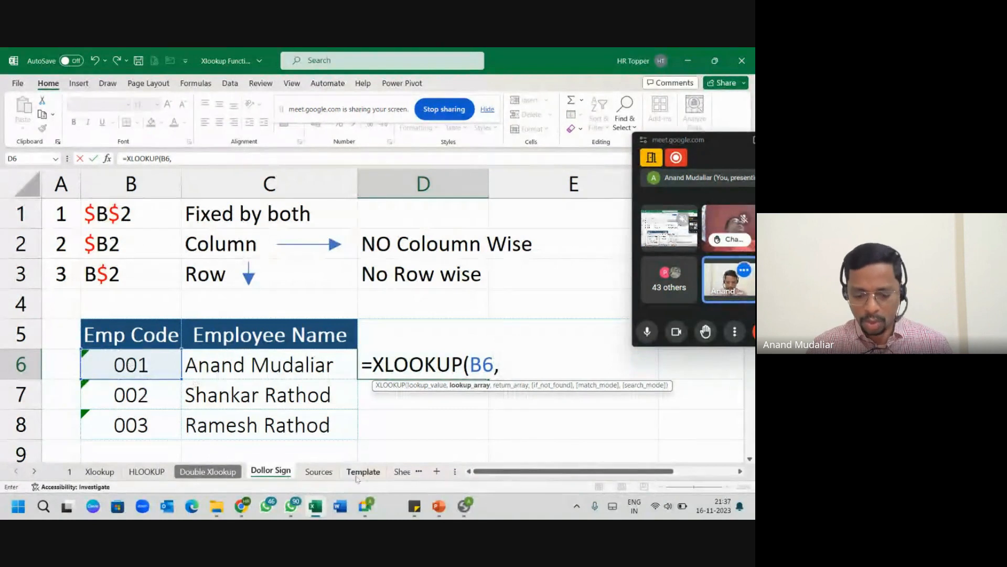
{"action": "left_click", "coordinate": [318, 471]}
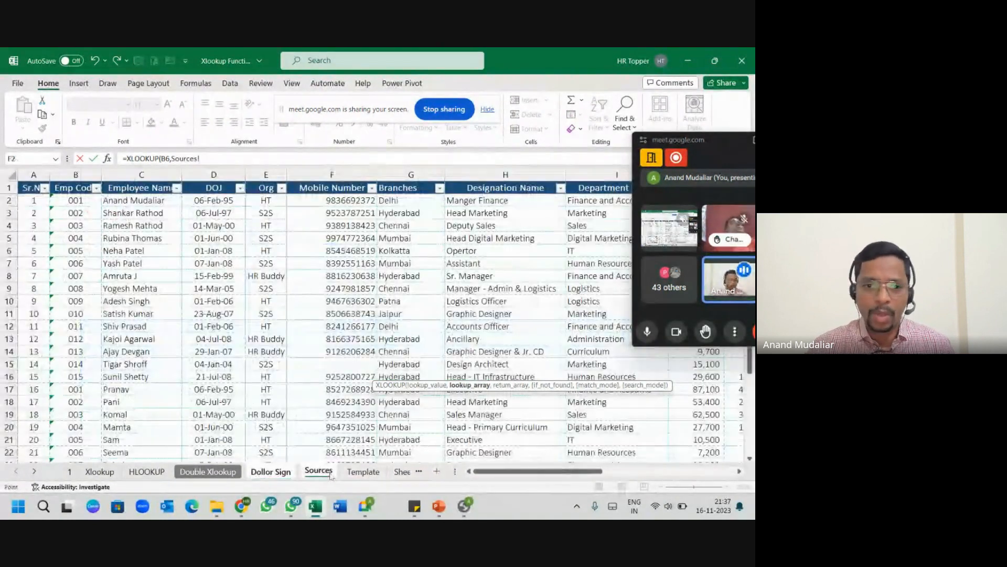
{"action": "left_click", "coordinate": [80, 206]}
{"action": "key", "text": "ctrl+shift+Down"}
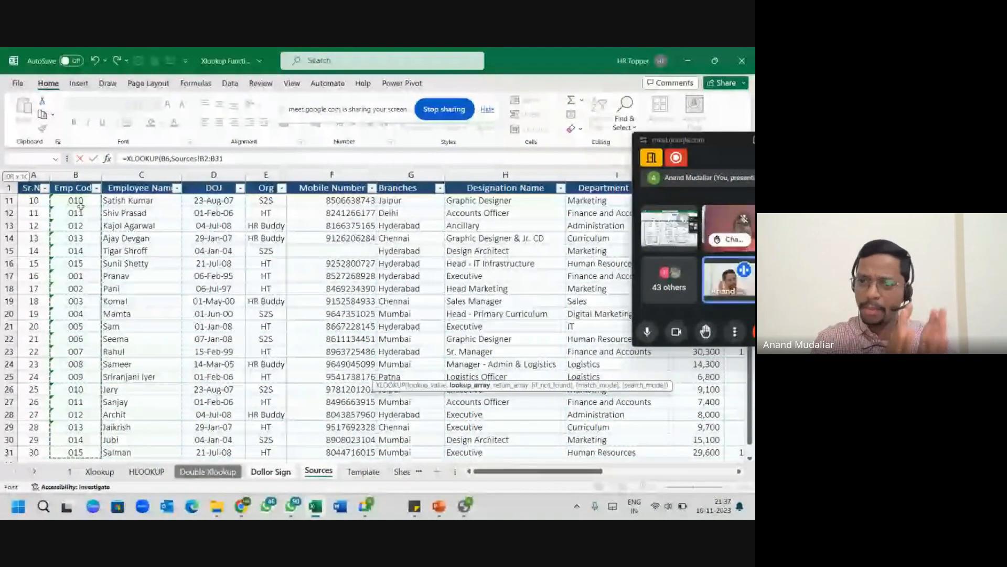
{"action": "key", "text": "F4"}
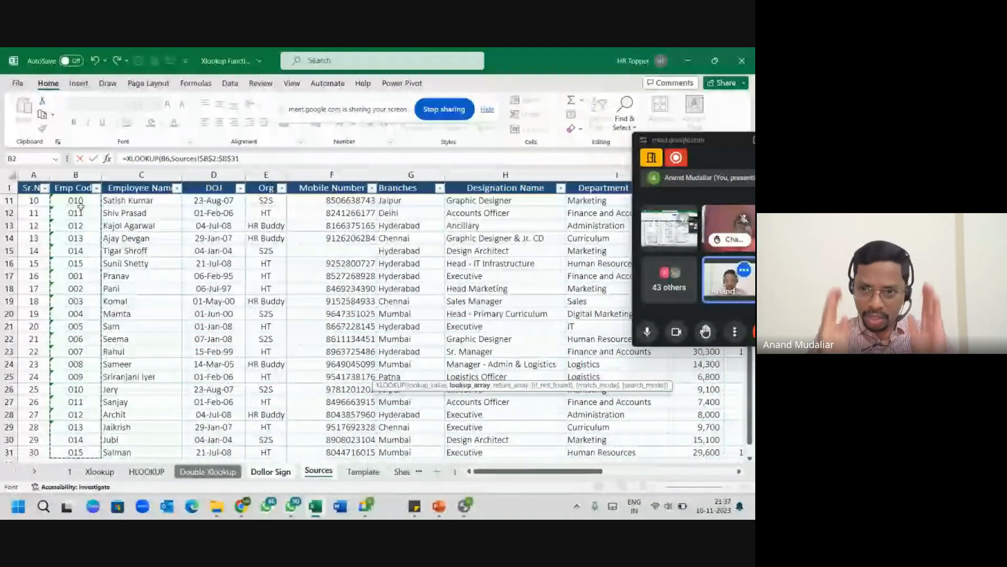
{"action": "type", "text": ","}
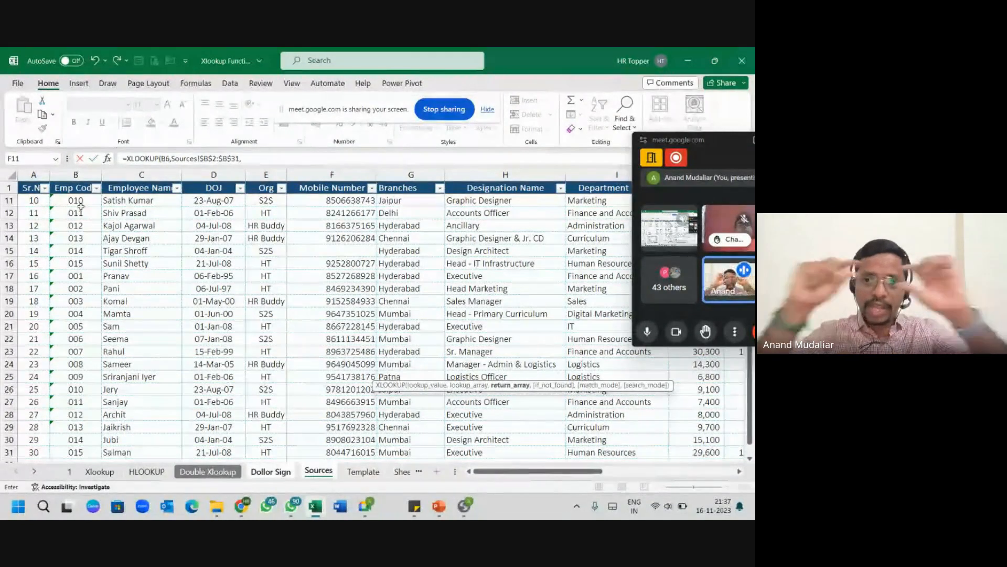
Nest a second XLOOKUP as the return array, looking up relative heading 'Dollor Sign'!D5 in absolute range Sources!$B$1:$T$1.
{"action": "type", "text": "xLOOKUP("}
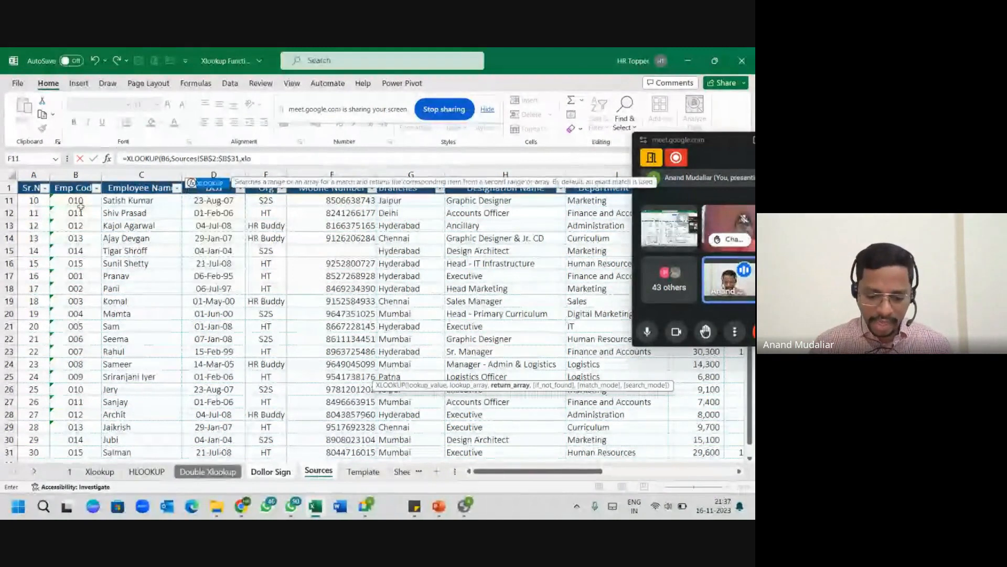
{"action": "key", "text": "Tab"}
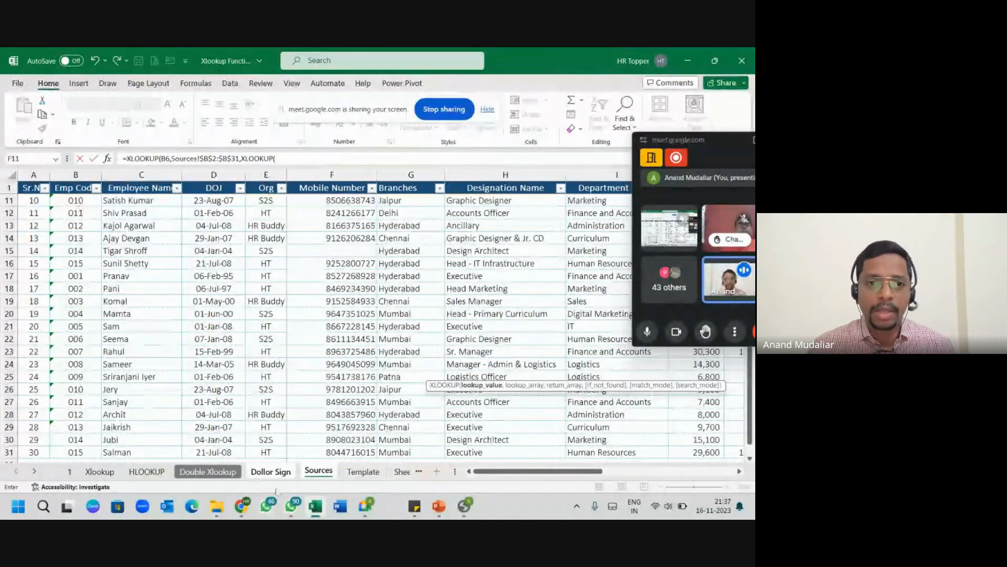
{"action": "left_click", "coordinate": [281, 474]}
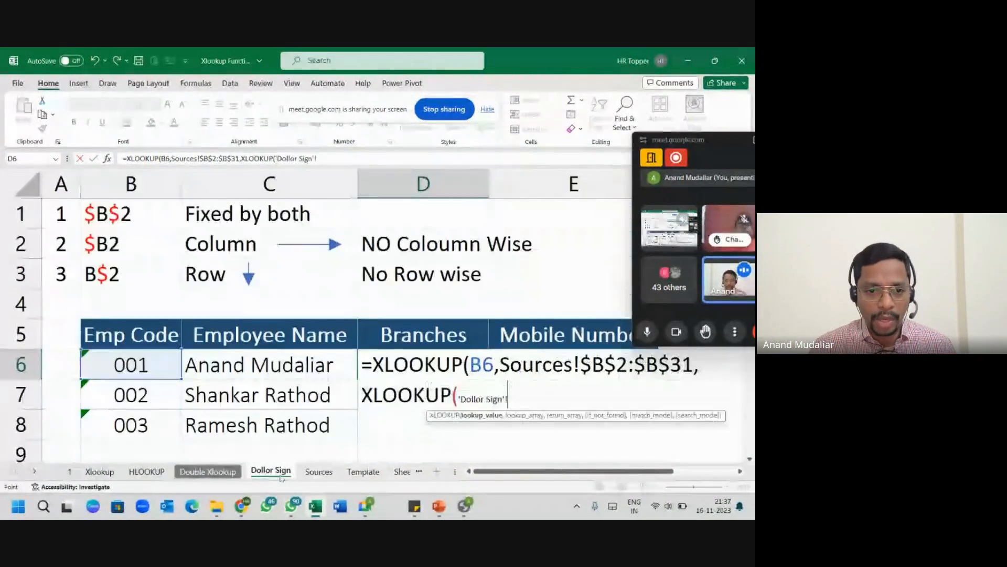
{"action": "left_click", "coordinate": [435, 330]}
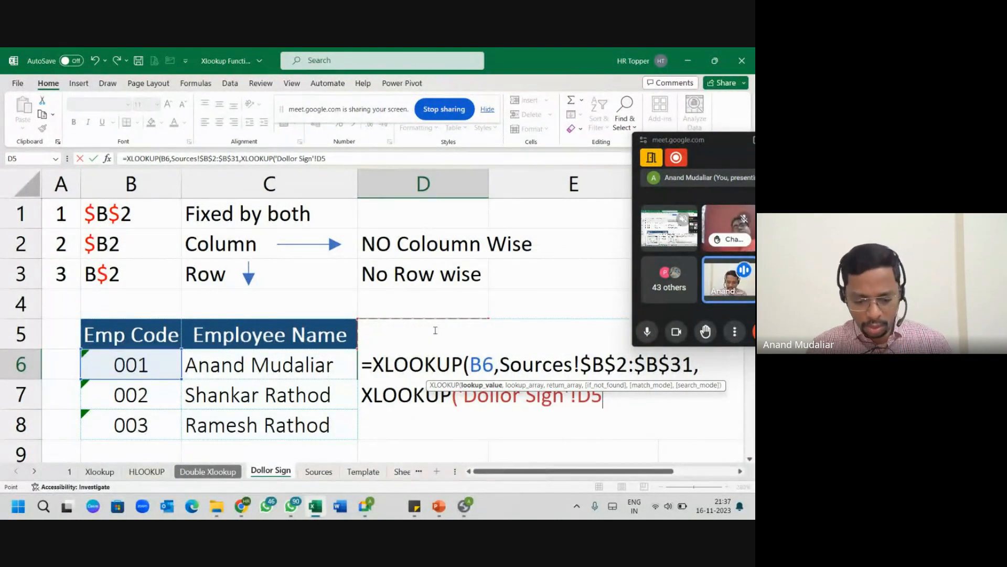
{"action": "type", "text": ","}
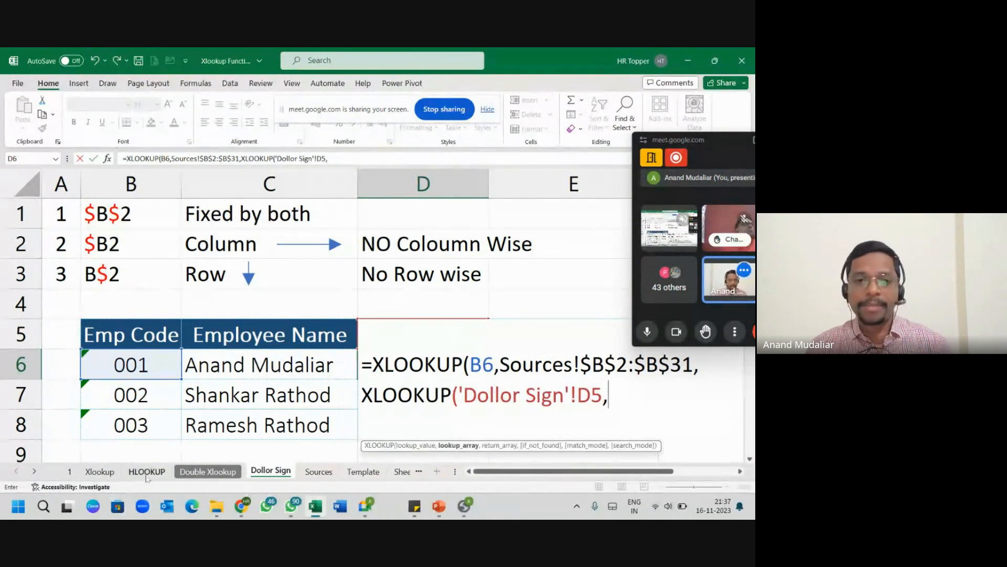
{"action": "left_click", "coordinate": [319, 471]}
{"action": "left_click", "coordinate": [79, 187]}
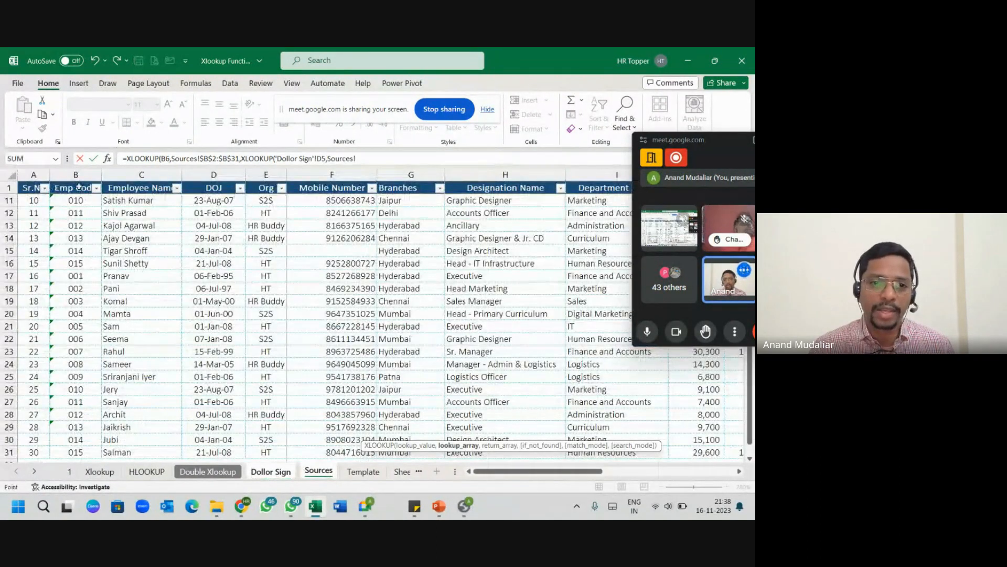
{"action": "key", "text": "ctrl+shift+Right"}
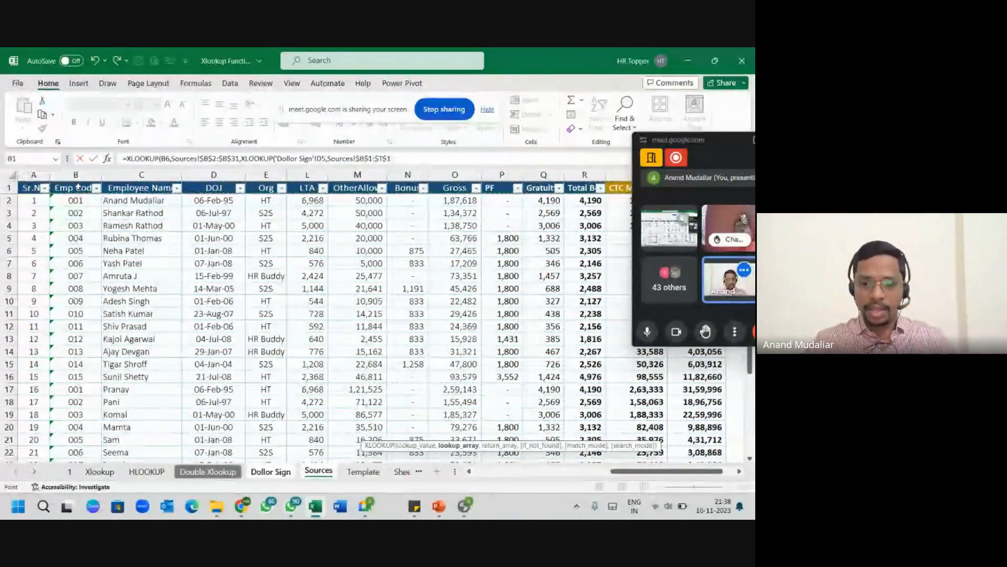
{"action": "key", "text": "F4"}
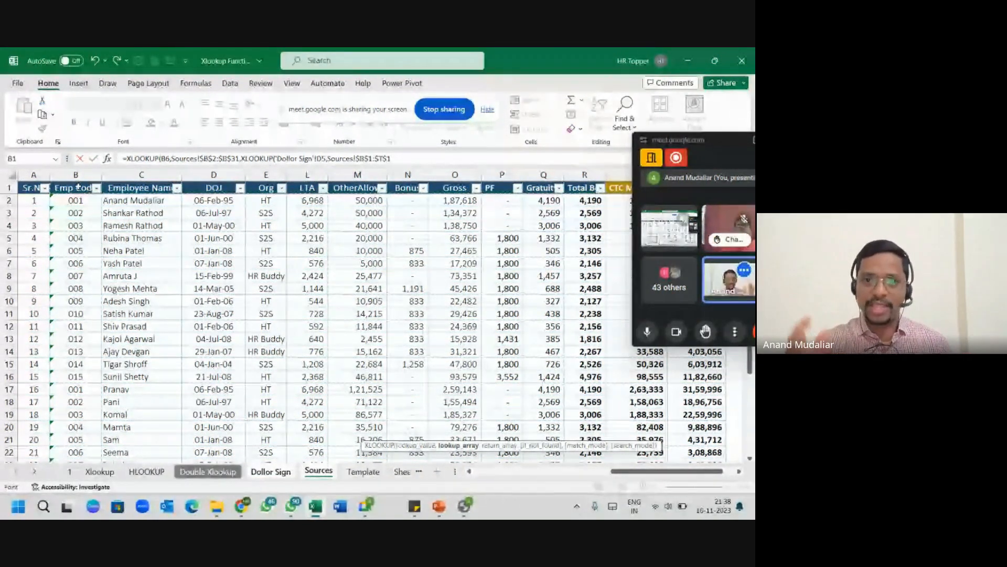
{"action": "type", "text": ","}
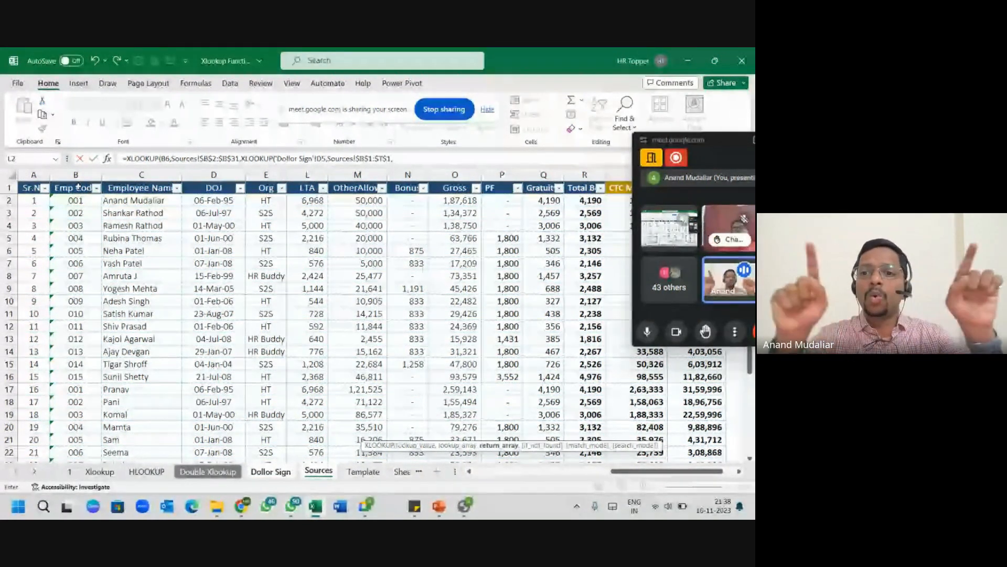
Set the nested return array to absolute Sources!$B$2:$T$31 and complete the double XLOOKUP in D6.
{"action": "left_click", "coordinate": [65, 199]}
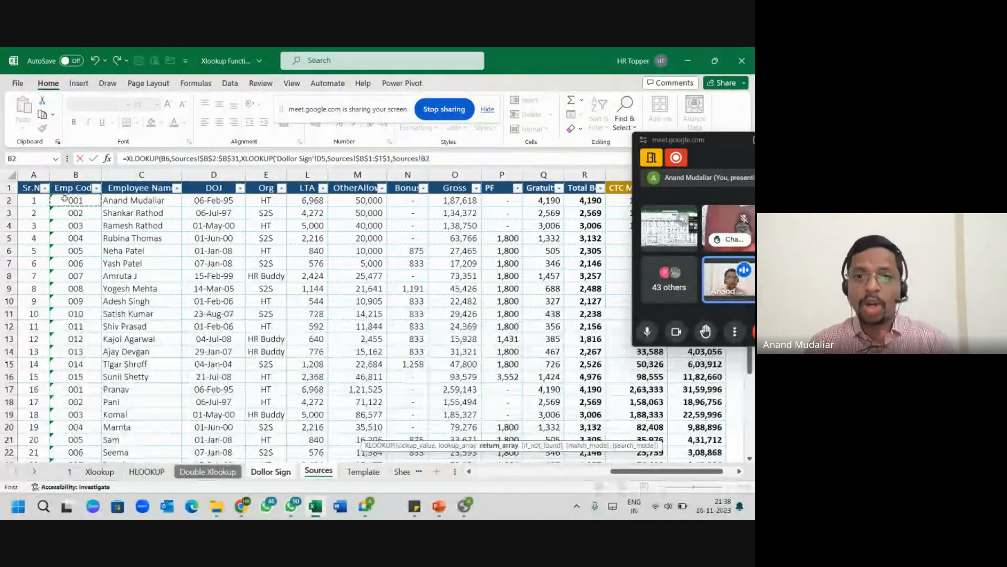
{"action": "key", "text": "ctrl+shift+Down"}
{"action": "key", "text": "ctrl+shift+Right"}
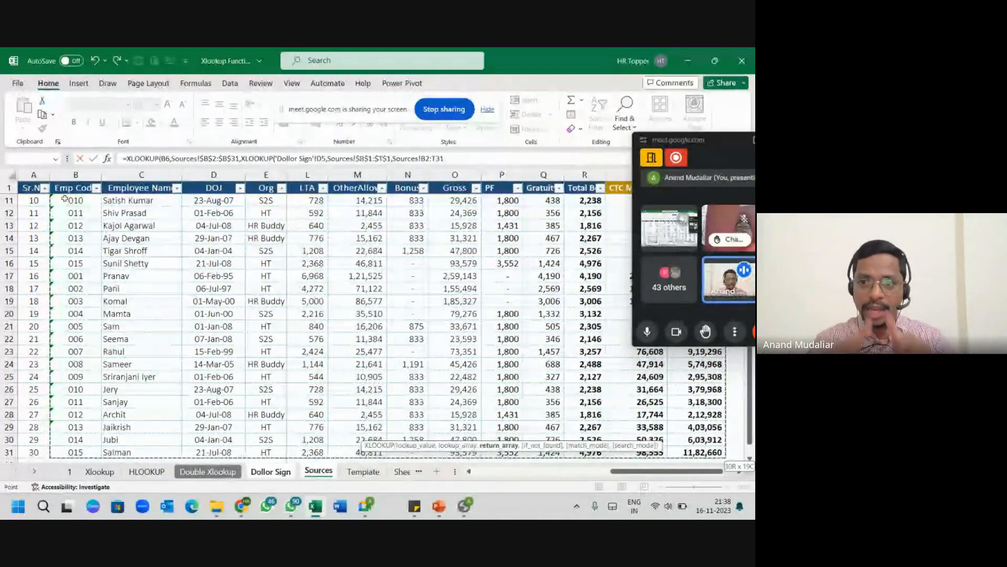
{"action": "key", "text": "F4"}
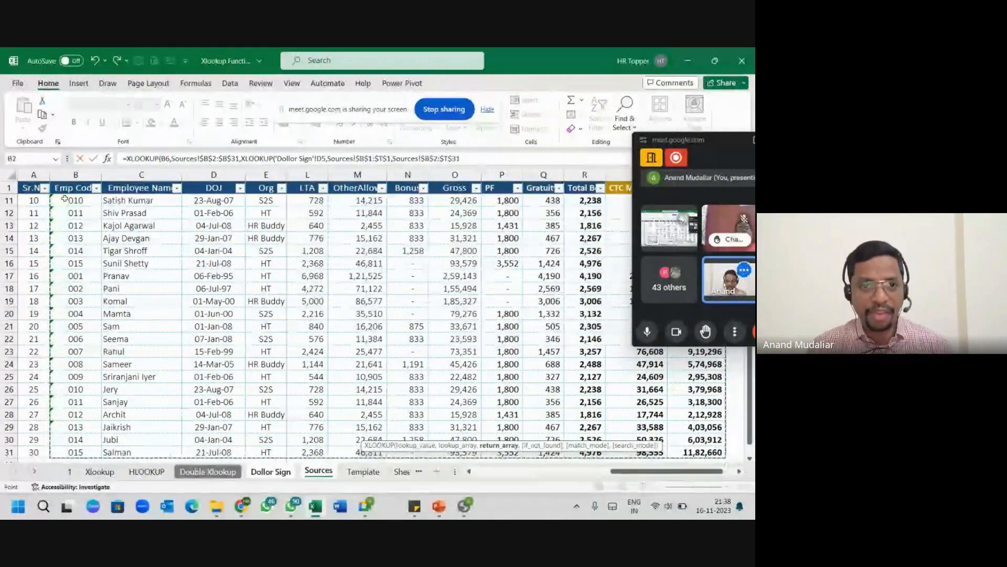
{"action": "key", "text": "Return"}
{"action": "key", "text": "Return"}
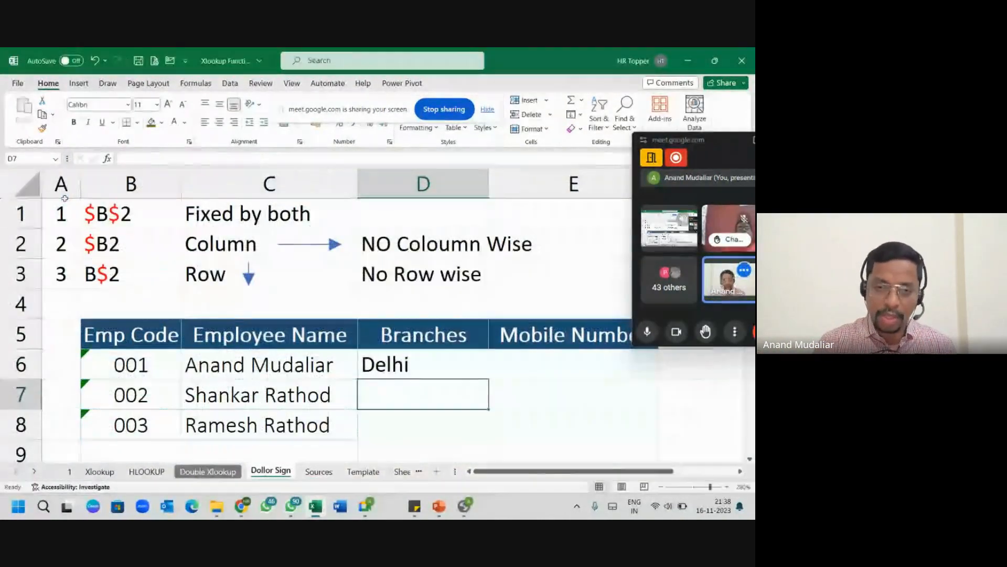
Try copying the Mobile Number heading from E5 over the Branches heading in D5, and undo the paste.
{"action": "left_click", "coordinate": [437, 360]}
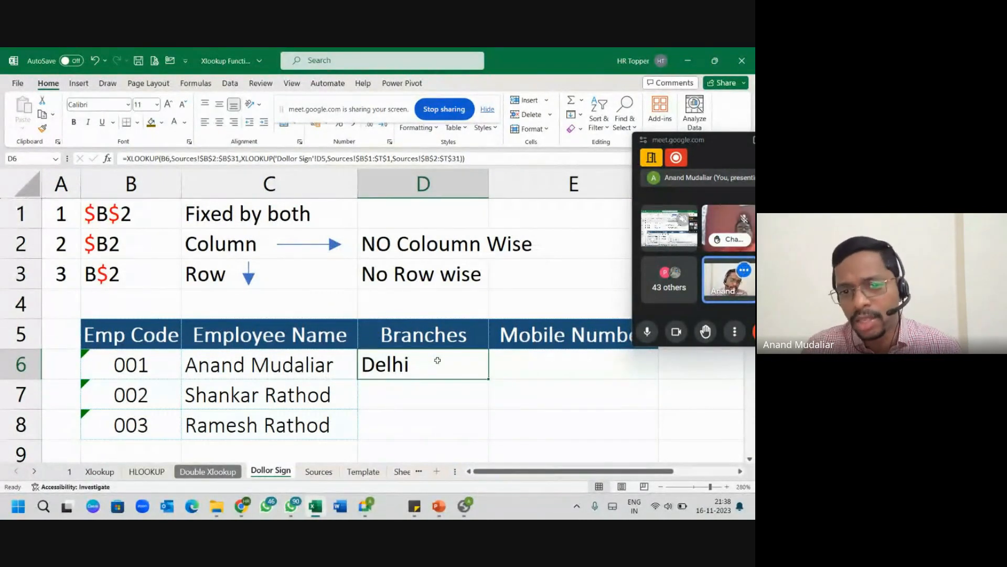
{"action": "left_click", "coordinate": [439, 340]}
{"action": "left_click", "coordinate": [517, 334]}
{"action": "key", "text": "ctrl+c"}
{"action": "key", "text": "Left"}
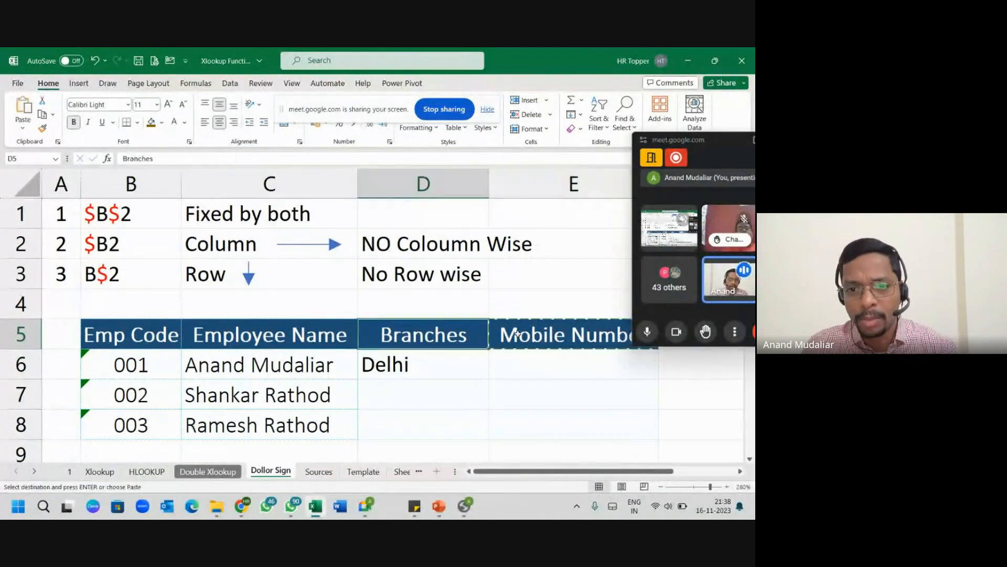
{"action": "key", "text": "Return"}
{"action": "key", "text": "ctrl+z"}
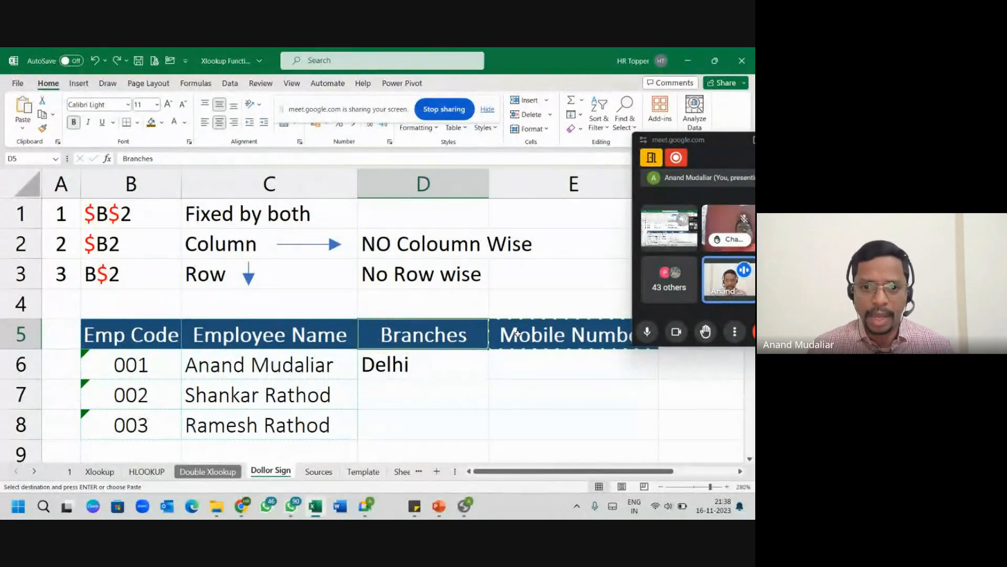
Examine which cells the double XLOOKUP in D6 references, leaving the formula as it is.
{"action": "key", "text": "Down"}
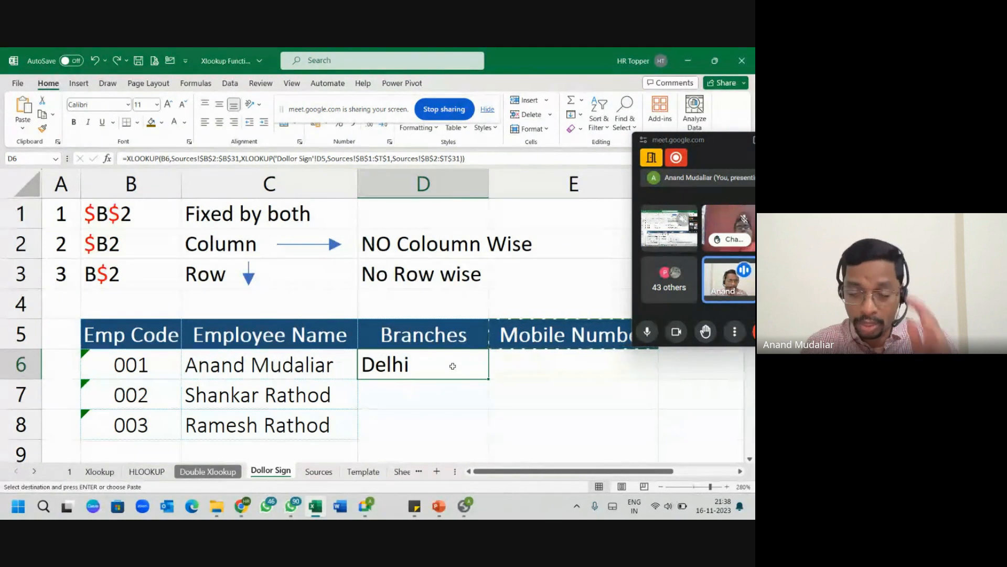
{"action": "key", "text": "F2"}
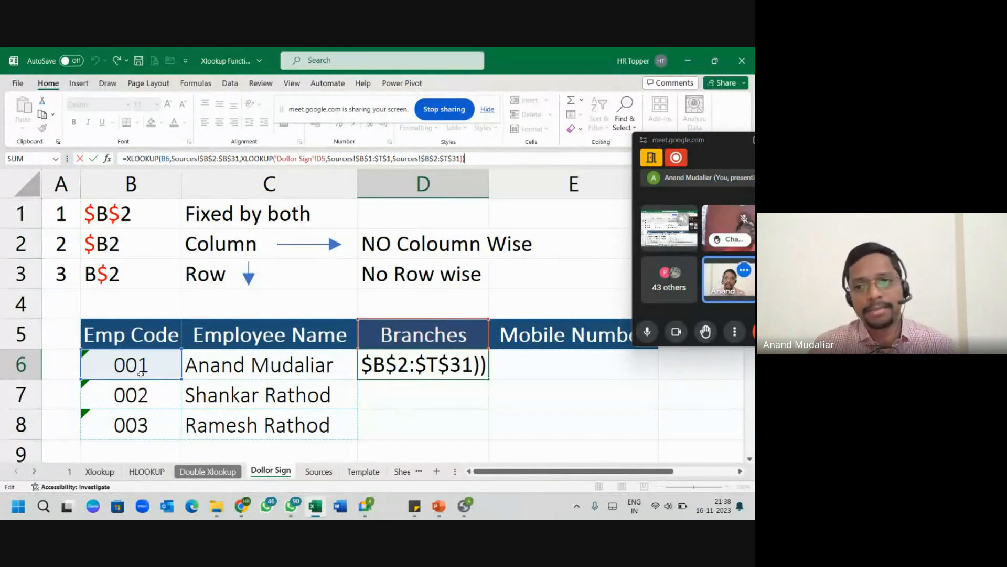
{"action": "key", "text": "Return"}
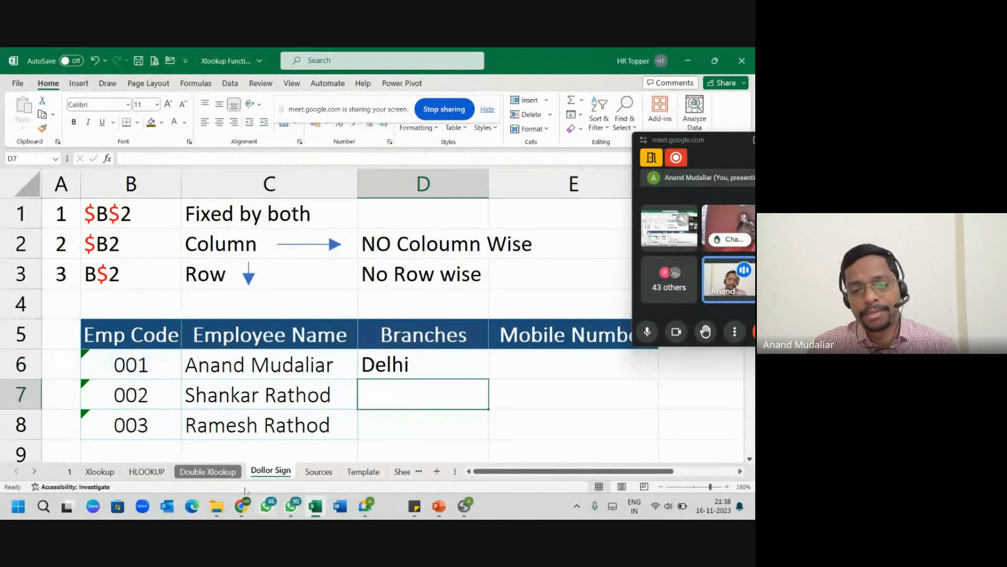
Copy the double XLOOKUP with relative B6 and D5 references from D6 down to D7.
{"action": "left_click", "coordinate": [438, 372]}
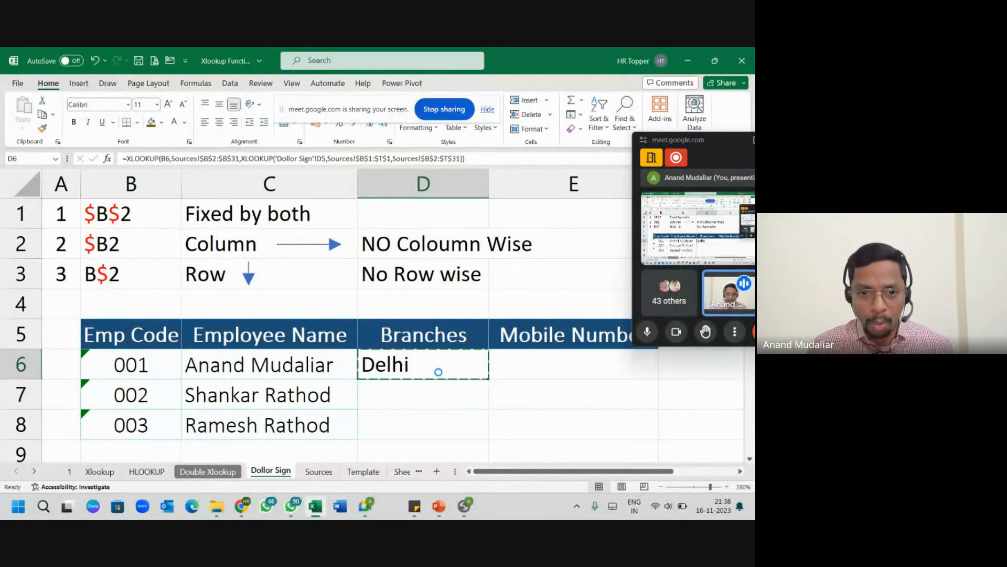
{"action": "key", "text": "Down"}
{"action": "key", "text": "ctrl+v"}
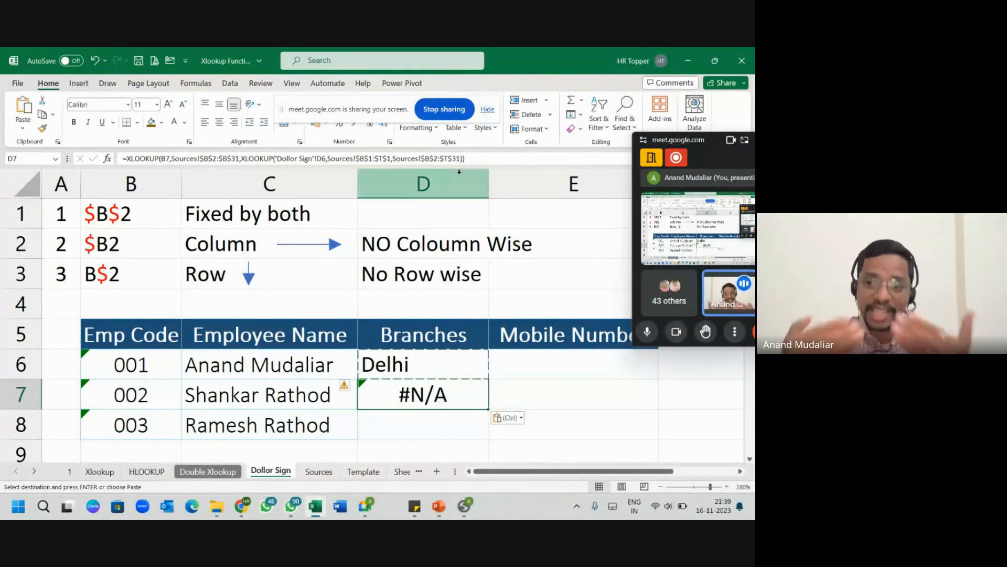
Examine how the employee code and heading references shifted in the copied formula in D7.
{"action": "left_click", "coordinate": [480, 160]}
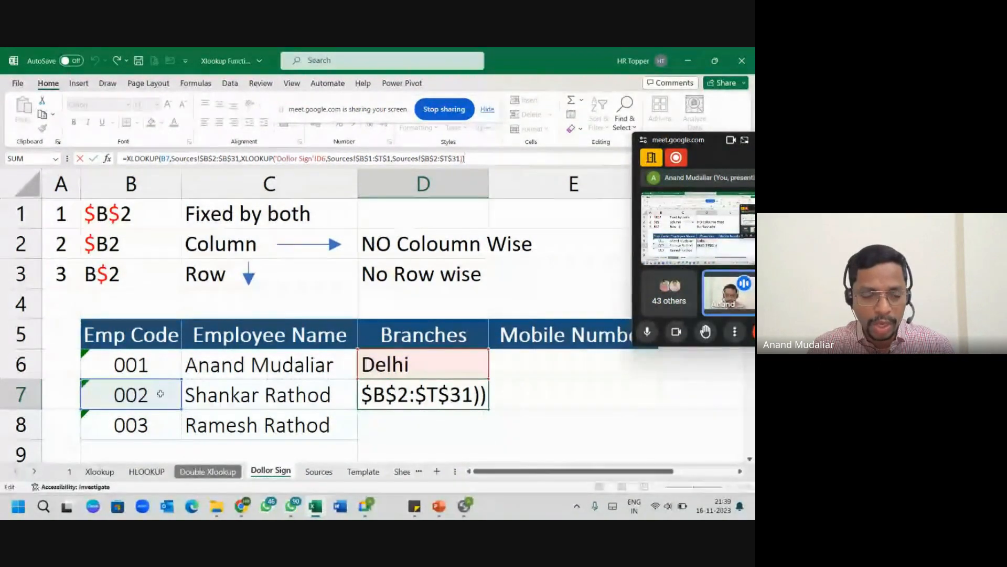
{"action": "key", "text": "Return"}
{"action": "left_click", "coordinate": [430, 400]}
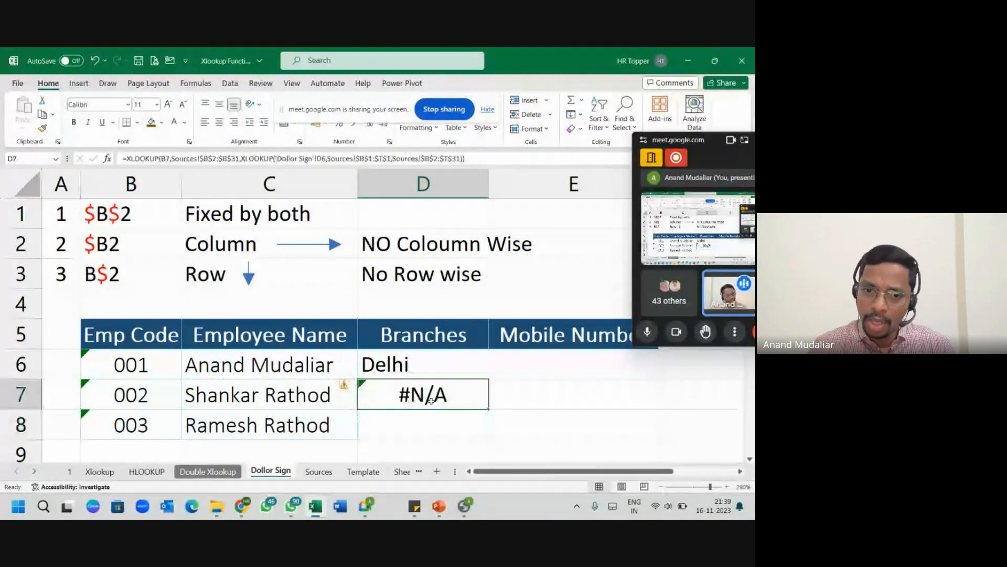
Copy the double XLOOKUP from D7 down to D8 and examine which cells the copy references.
{"action": "key", "text": "ctrl+c"}
{"action": "left_click", "coordinate": [435, 417]}
{"action": "key", "text": "ctrl+v"}
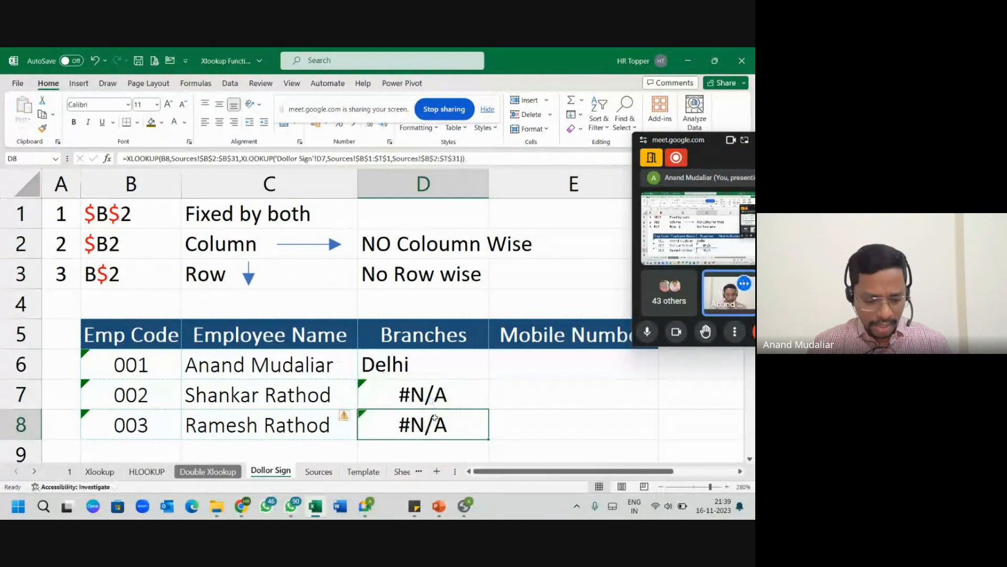
{"action": "left_click", "coordinate": [486, 162]}
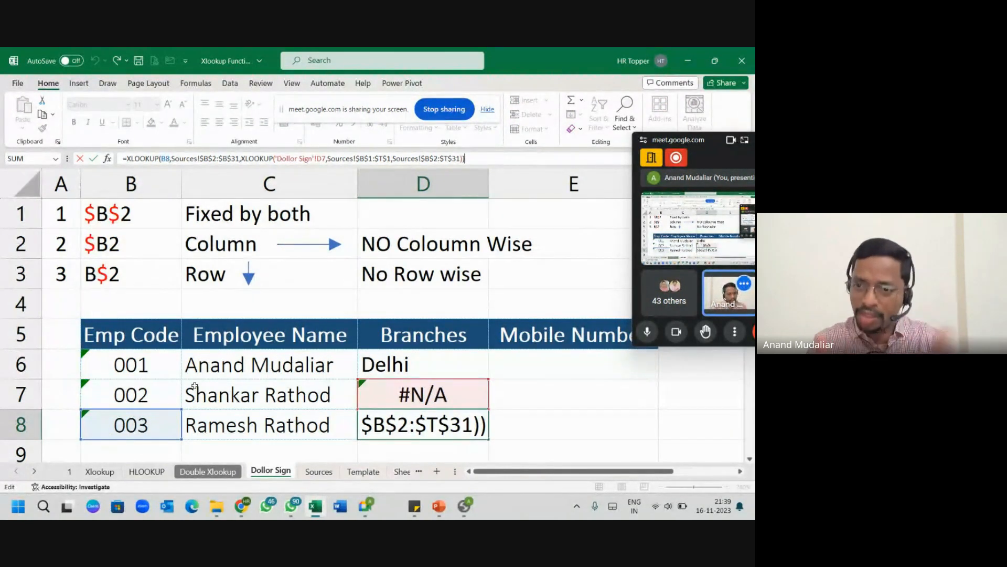
Copy the double XLOOKUP from D6 across to E6 under the Mobile Number heading.
{"action": "left_click", "coordinate": [403, 368]}
{"action": "key", "text": "ctrl+c"}
{"action": "key", "text": "Right"}
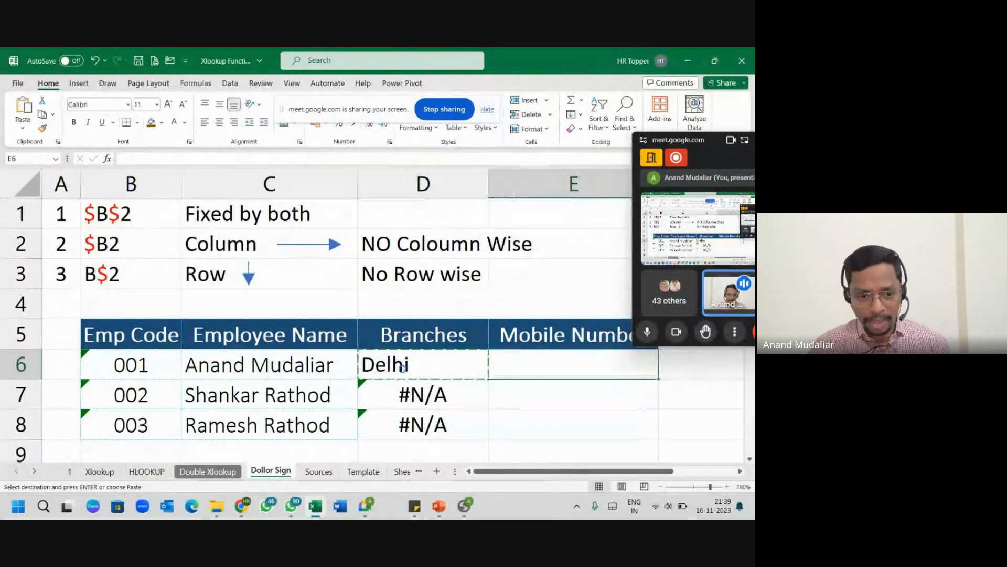
{"action": "key", "text": "Return"}
Compare the employee code and heading references in the D6 formula with those in the E6 copy.
{"action": "left_click", "coordinate": [443, 355]}
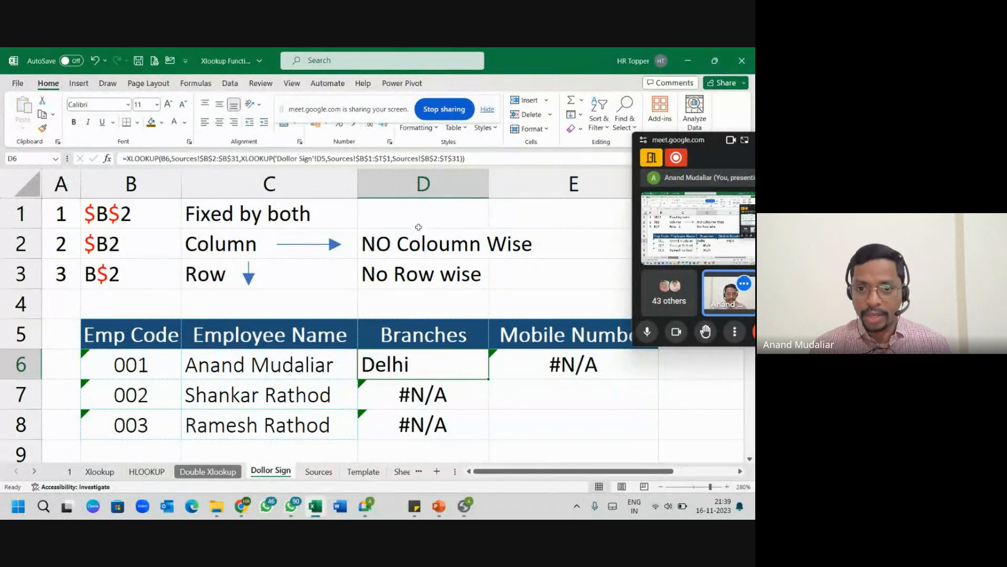
{"action": "left_click", "coordinate": [481, 157]}
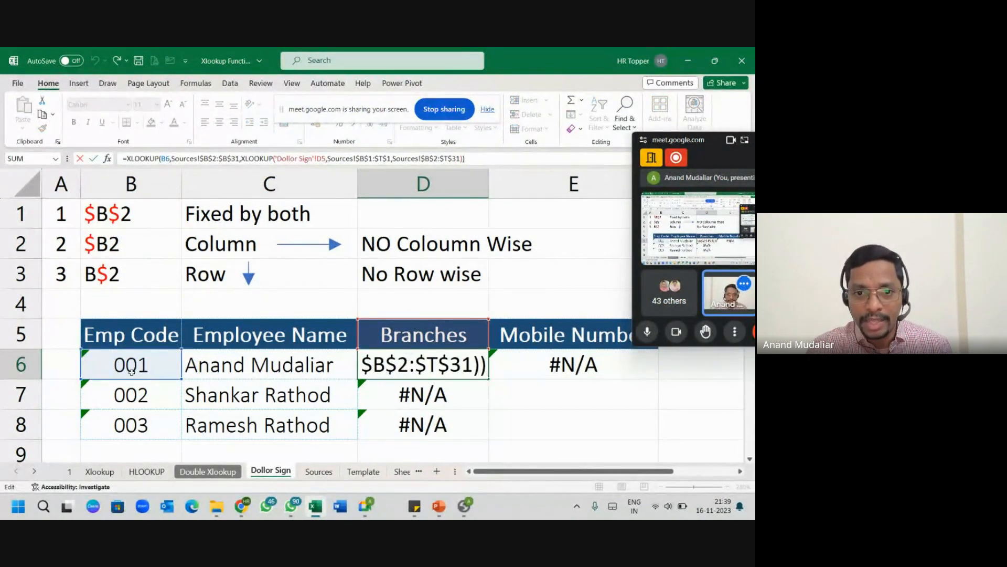
{"action": "left_click", "coordinate": [536, 364]}
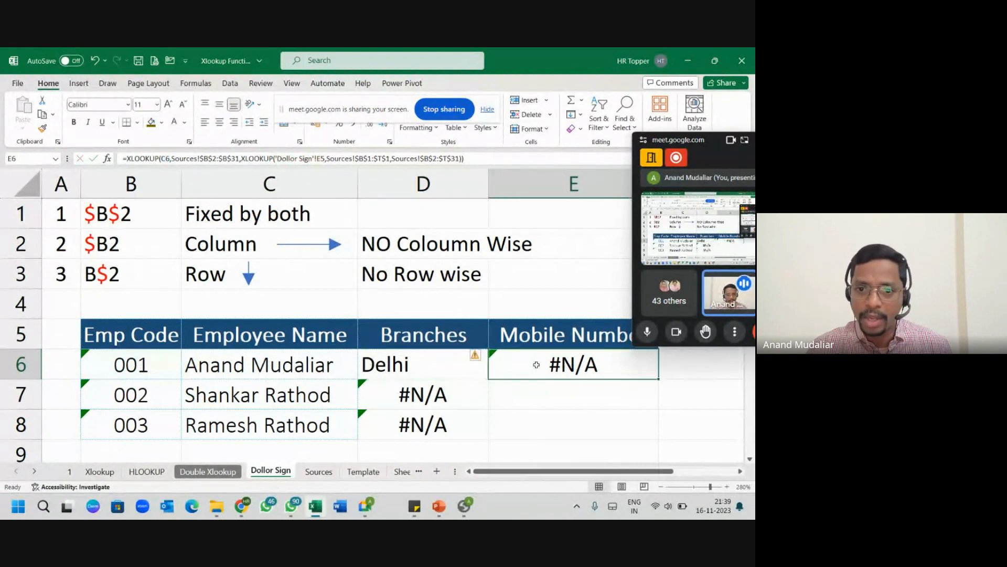
{"action": "key", "text": "F2"}
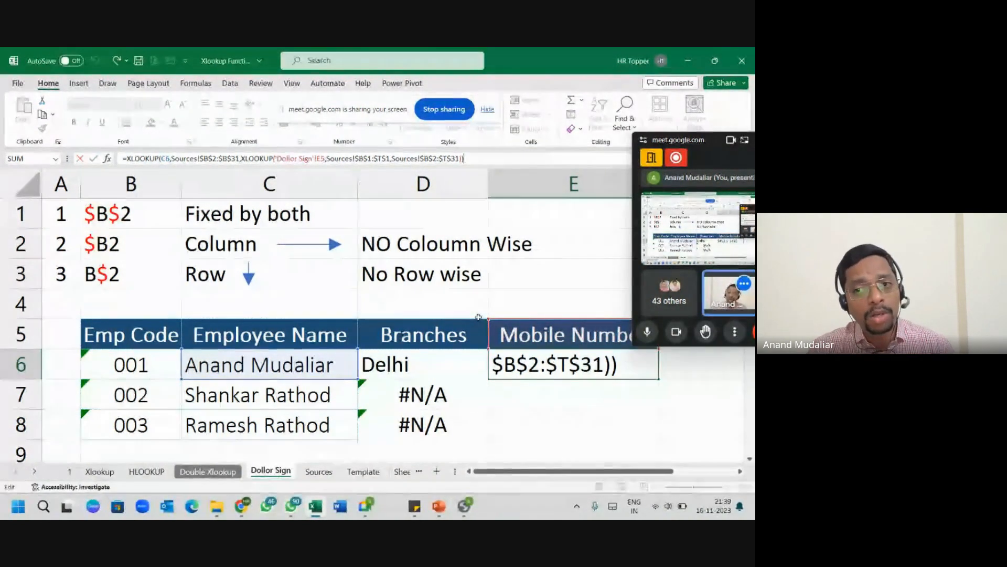
{"action": "left_click", "coordinate": [446, 369]}
{"action": "double_click", "coordinate": [446, 369]}
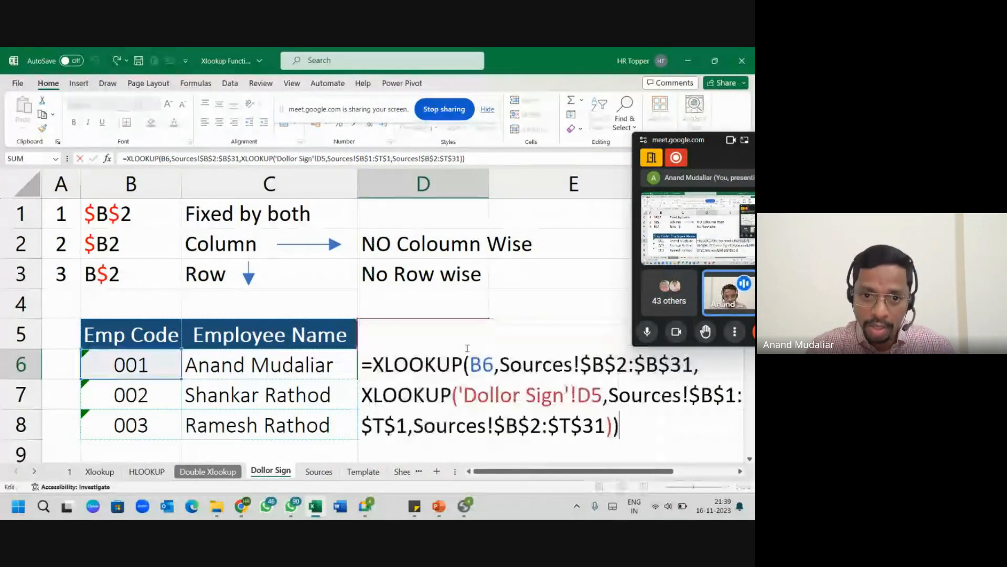
{"action": "key", "text": "Escape"}
{"action": "left_click", "coordinate": [522, 153]}
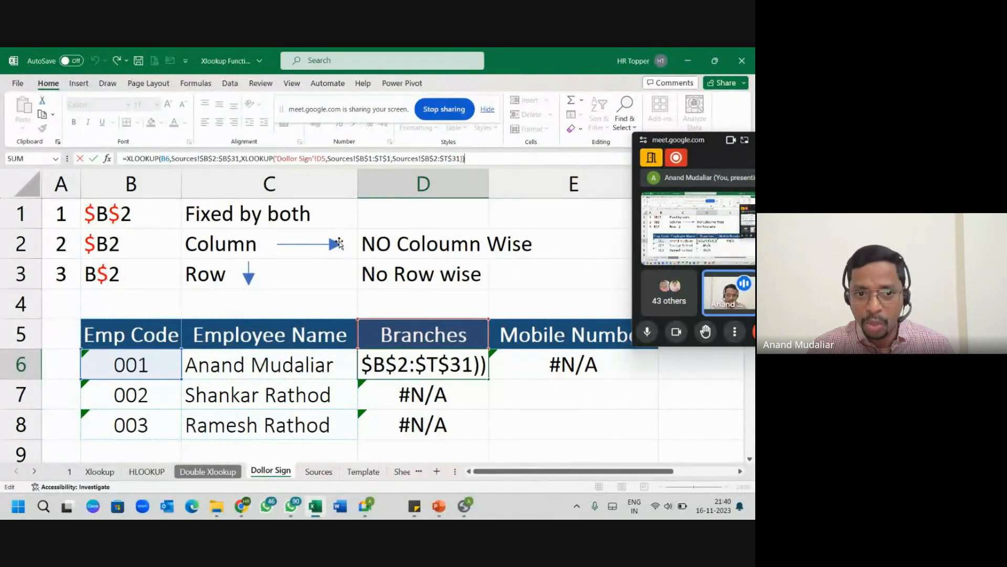
Place a copy of the horizontal Column arrow in row 6, running from the Emp Code value into the Employee Name column.
{"action": "left_click_drag", "start_coordinate": [338, 243], "coordinate": [223, 362]}
{"action": "key", "text": "ctrl+z"}
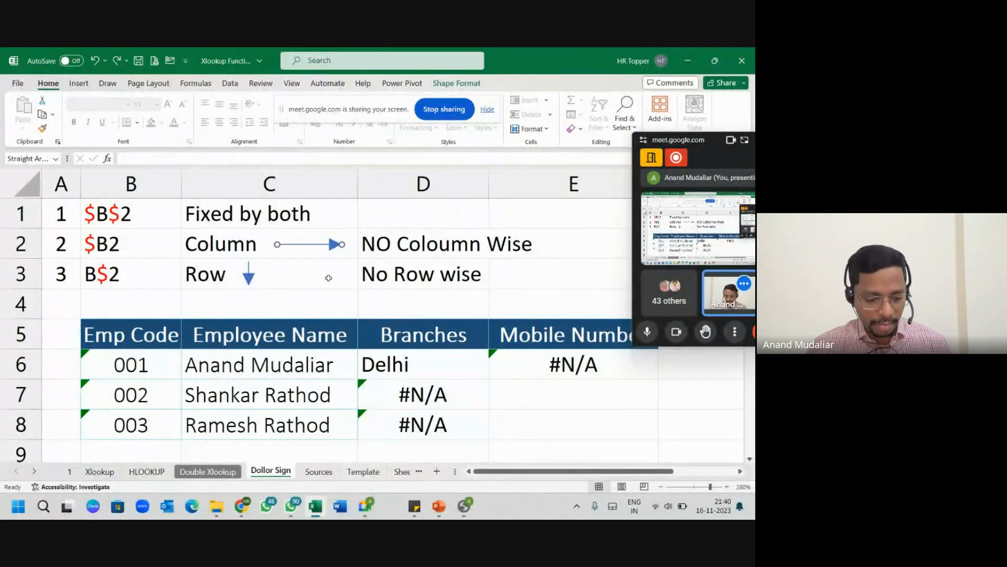
{"action": "left_click_drag", "start_coordinate": [344, 266], "coordinate": [210, 375]}
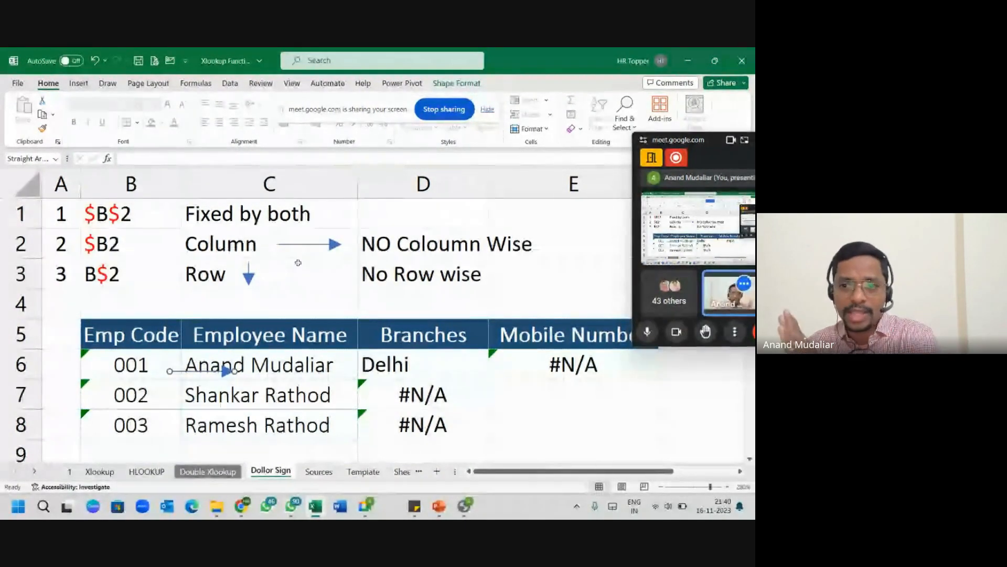
Duplicate the vertical Row arrow and place the copy beside the Branches heading, pointing down into row 6.
{"action": "left_click", "coordinate": [248, 279]}
{"action": "key", "text": "ctrl+d"}
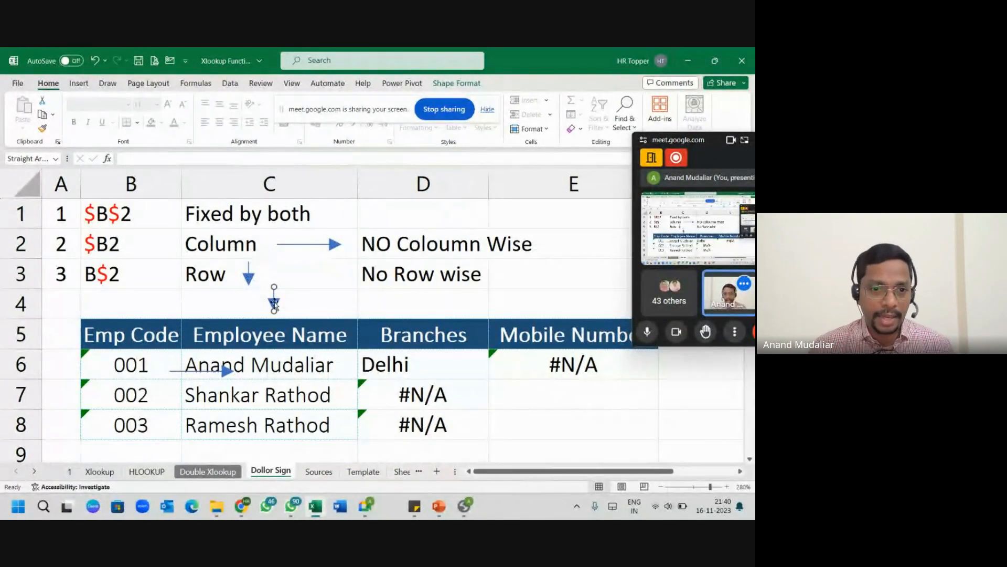
{"action": "left_click_drag", "start_coordinate": [275, 303], "coordinate": [479, 351]}
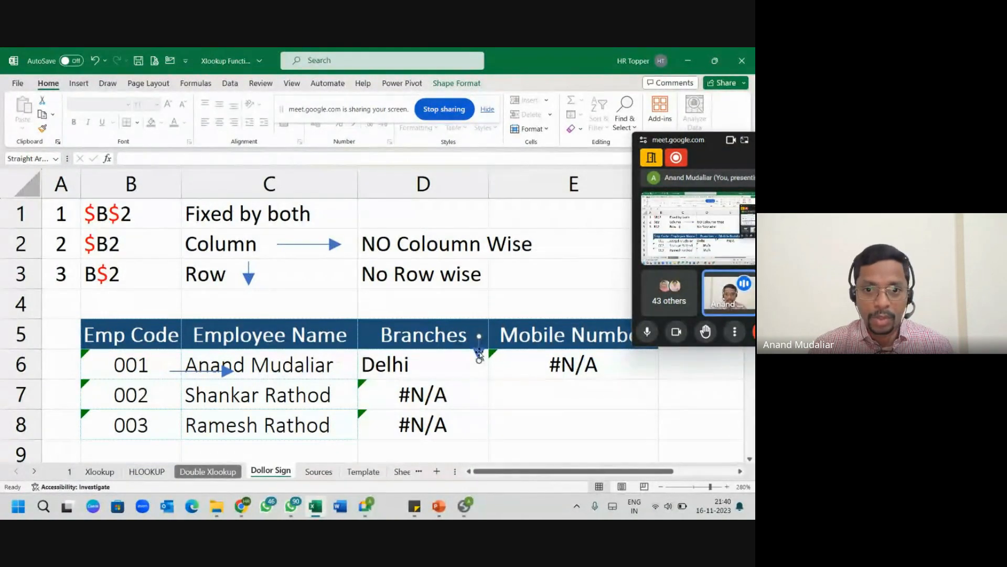
Examine the employee code and heading references of the D6 formula against the added arrows.
{"action": "left_click", "coordinate": [424, 371]}
{"action": "left_click", "coordinate": [495, 160]}
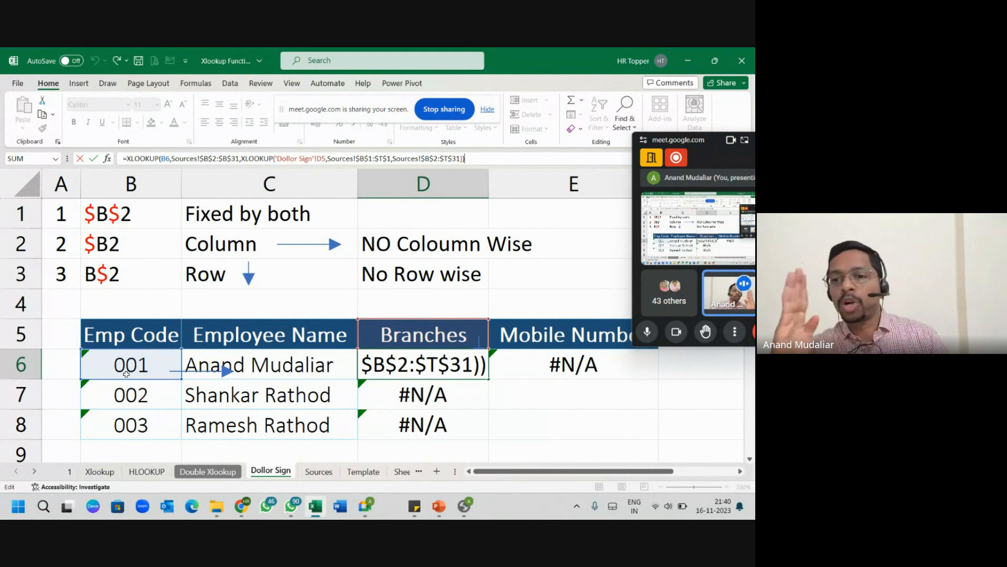
Return to the Google Meet call and reopen its floating window over the workbook.
{"action": "left_click", "coordinate": [745, 140]}
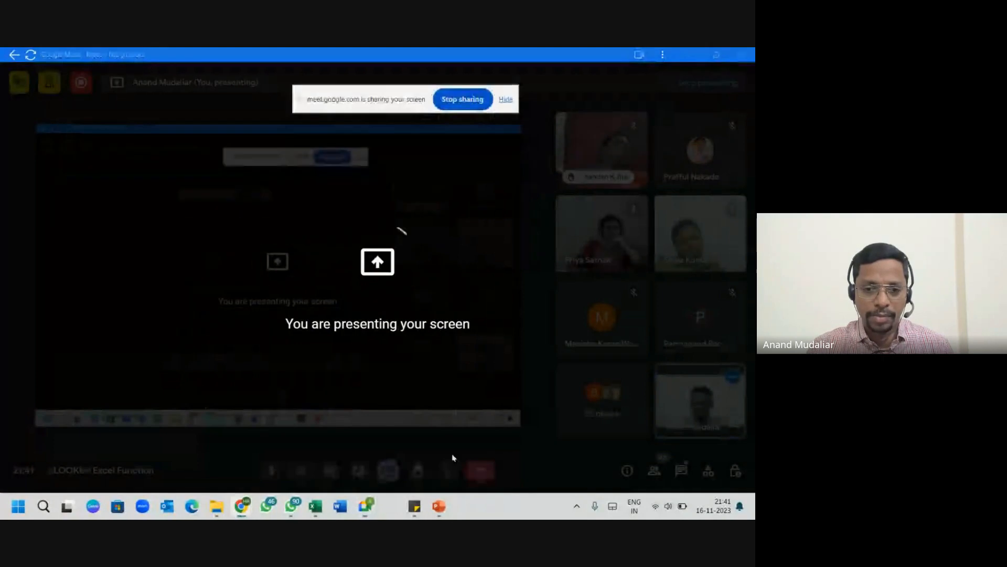
{"action": "left_click", "coordinate": [447, 470]}
{"action": "left_click", "coordinate": [519, 268]}
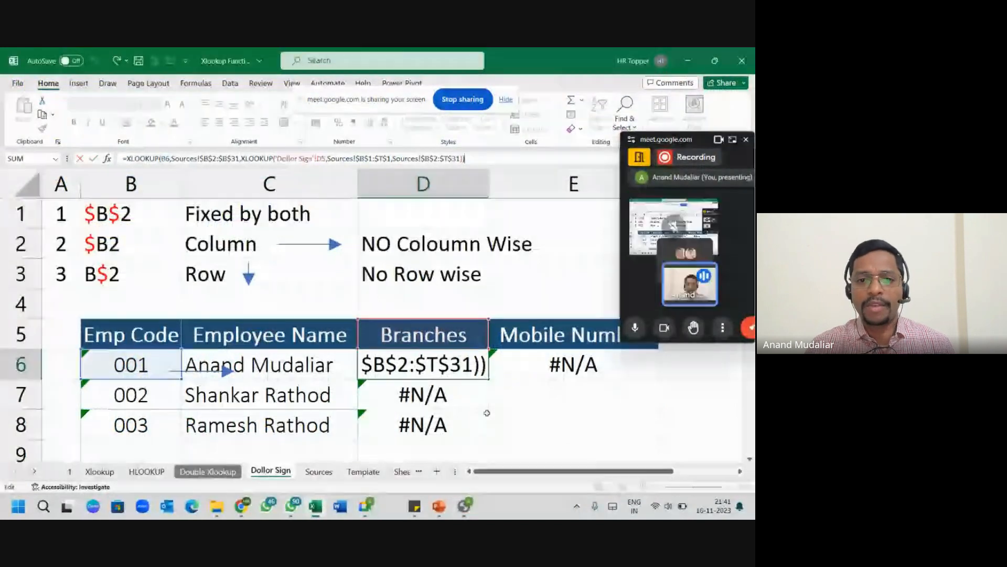
Close the D6 formula unchanged and clear the copied formulas from D7:E8 and E6.
{"action": "key", "text": "Return"}
{"action": "left_click_drag", "start_coordinate": [455, 398], "coordinate": [596, 436]}
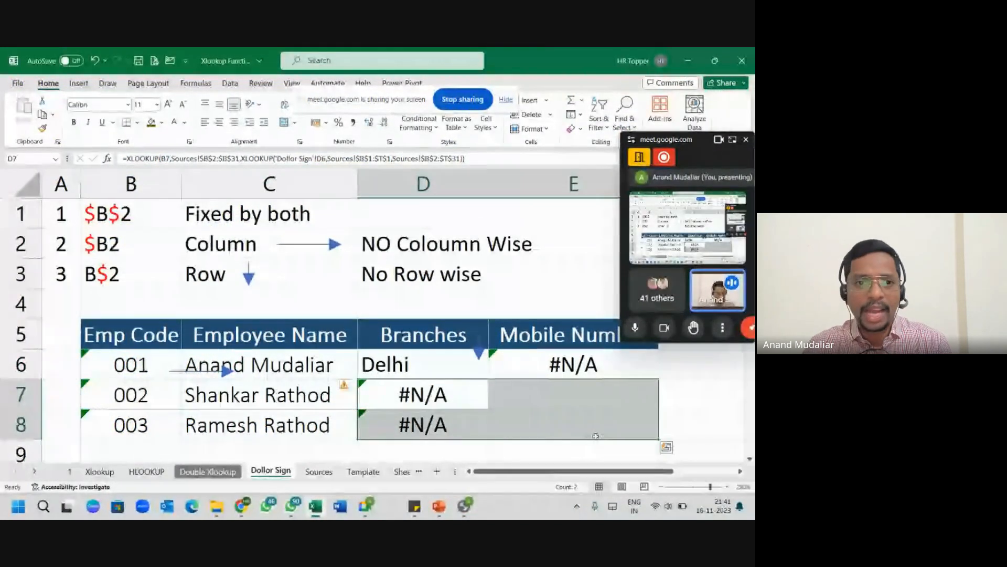
{"action": "key", "text": "Delete"}
{"action": "left_click", "coordinate": [574, 364]}
{"action": "key", "text": "Delete"}
Compare the $B$2 fixed-by-both example in B1 with the locked Sources range in the D6 formula.
{"action": "left_click", "coordinate": [119, 226]}
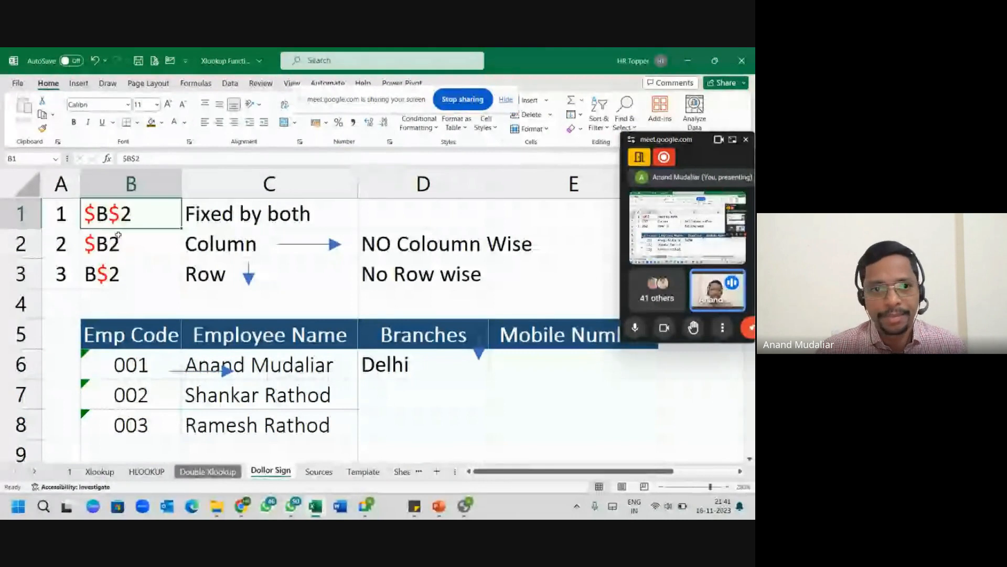
{"action": "left_click", "coordinate": [425, 370]}
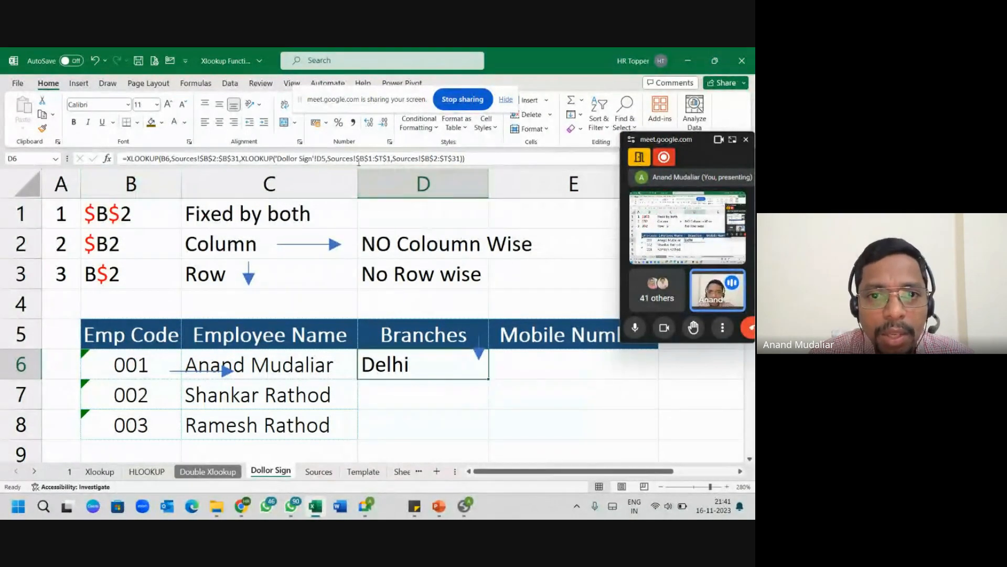
{"action": "mouse_move", "coordinate": [357, 158]}
{"action": "left_mouse_down"}
{"action": "mouse_move", "coordinate": [392, 158]}
{"action": "mouse_move", "coordinate": [356, 159]}
{"action": "left_mouse_up"}
{"action": "key", "text": "Escape"}
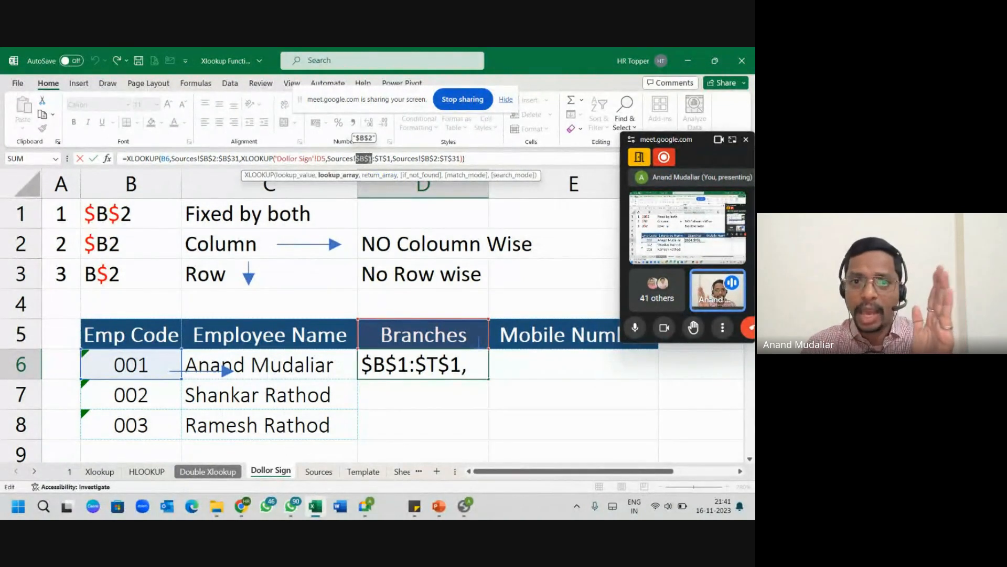
{"action": "key", "text": "Return"}
{"action": "left_click", "coordinate": [117, 221]}
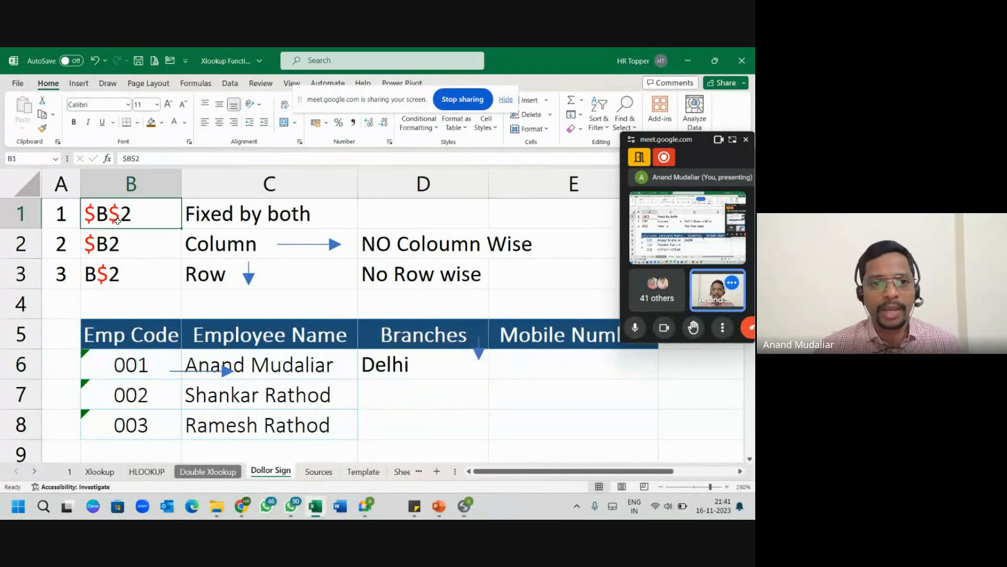
{"action": "scroll", "coordinate": [112, 214], "scroll_direction": "up", "scroll_amount": 8}
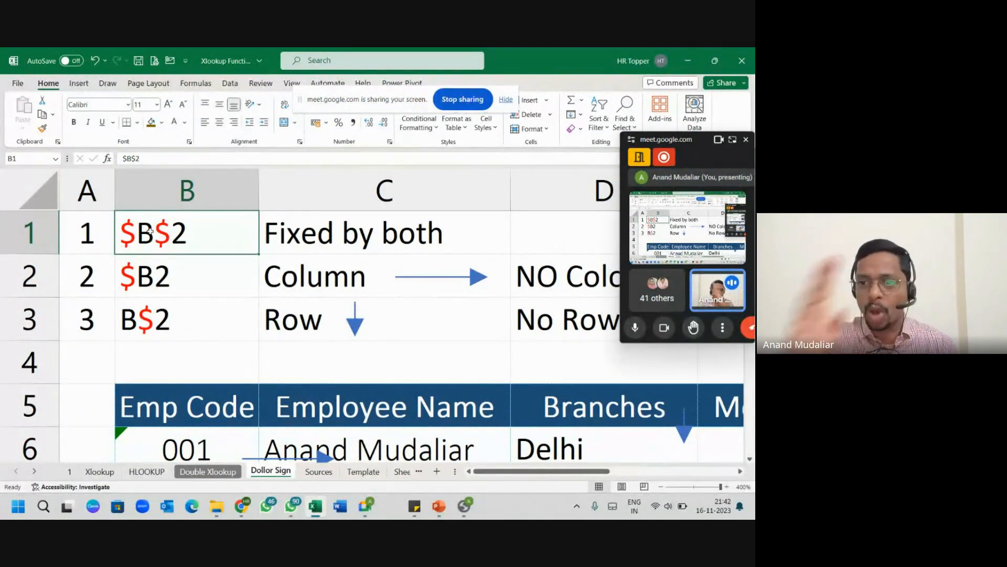
Move the floating Google Meet window away from the sheet's vertical scroll bar.
{"action": "left_click", "coordinate": [689, 224]}
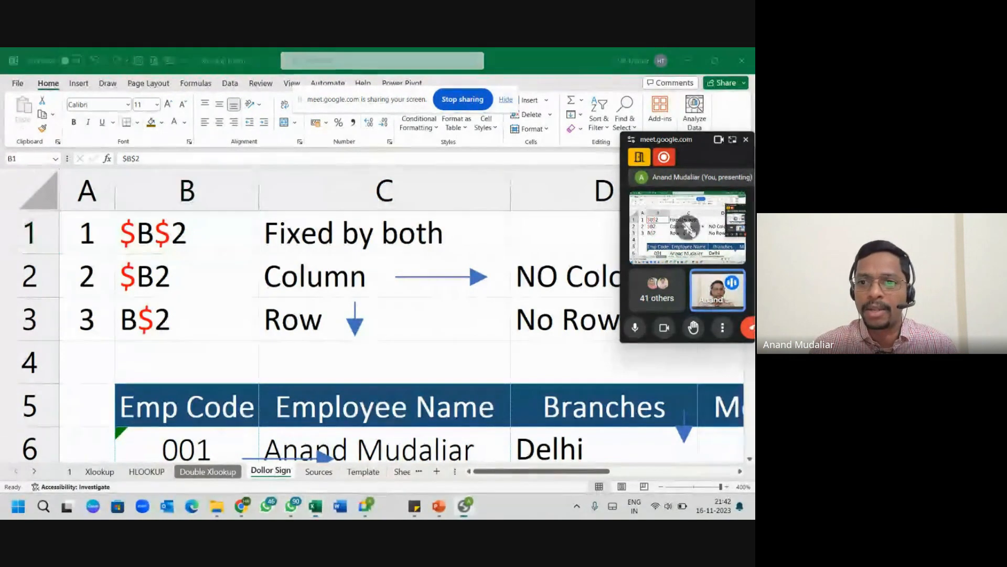
{"action": "left_click", "coordinate": [25, 214]}
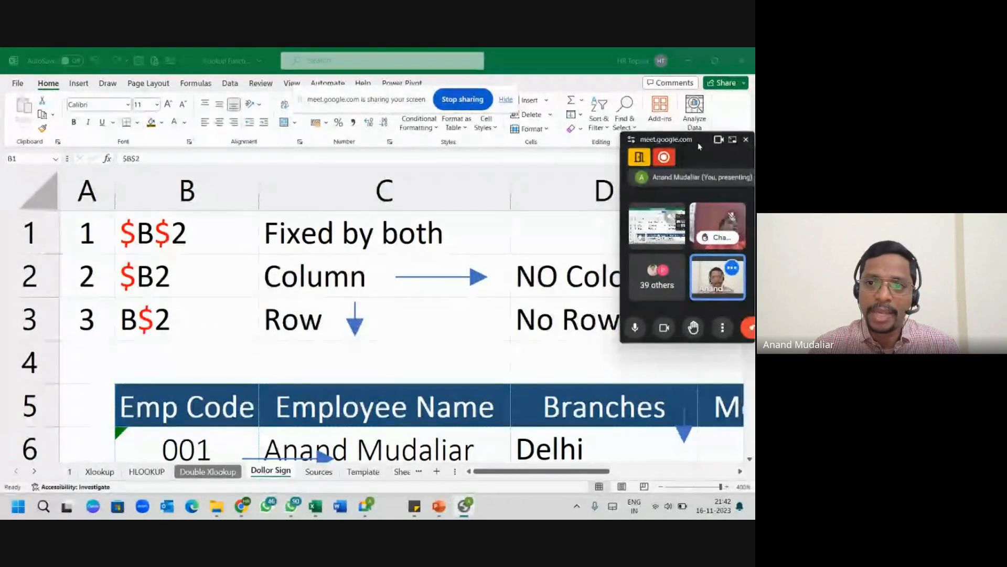
{"action": "left_click_drag", "start_coordinate": [700, 145], "coordinate": [620, 145]}
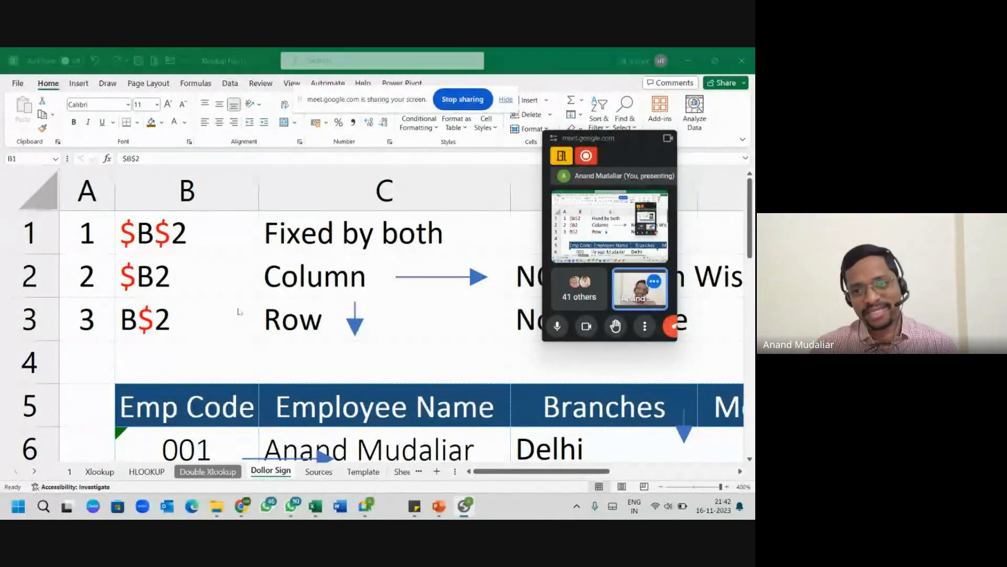
Lock the column of the employee code reference in the D6 double XLOOKUP by changing it to $B6.
{"action": "scroll", "coordinate": [518, 388], "scroll_direction": "down", "scroll_amount": 1, "text": "ctrl"}
{"action": "left_click", "coordinate": [520, 386]}
{"action": "scroll", "coordinate": [523, 381], "scroll_direction": "down", "scroll_amount": 1}
{"action": "scroll", "coordinate": [523, 381], "scroll_direction": "down", "scroll_amount": 1}
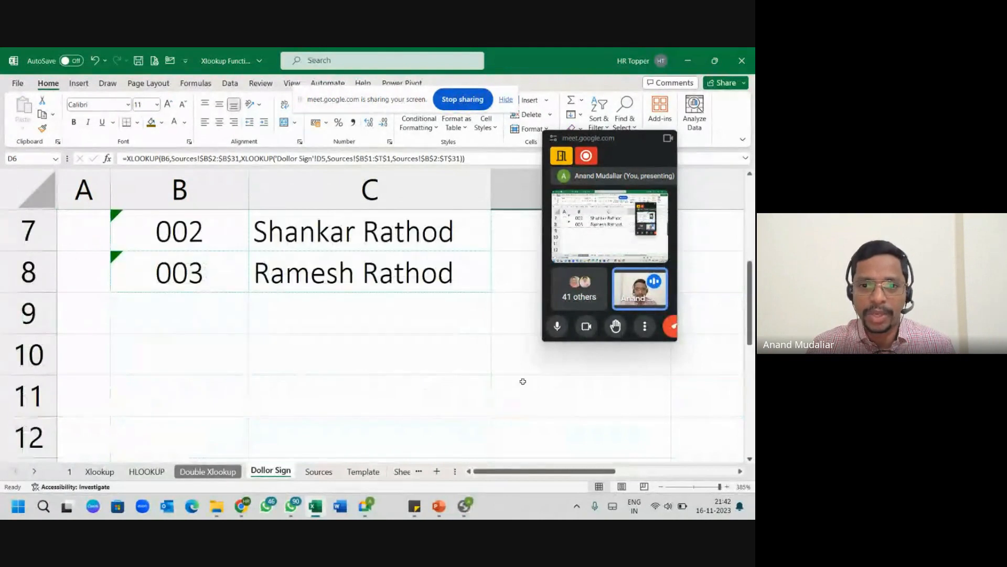
{"action": "scroll", "coordinate": [523, 381], "scroll_direction": "up", "scroll_amount": 2}
{"action": "scroll", "coordinate": [524, 409], "scroll_direction": "down", "scroll_amount": 2, "text": "ctrl"}
{"action": "scroll", "coordinate": [526, 429], "scroll_direction": "down", "scroll_amount": 2}
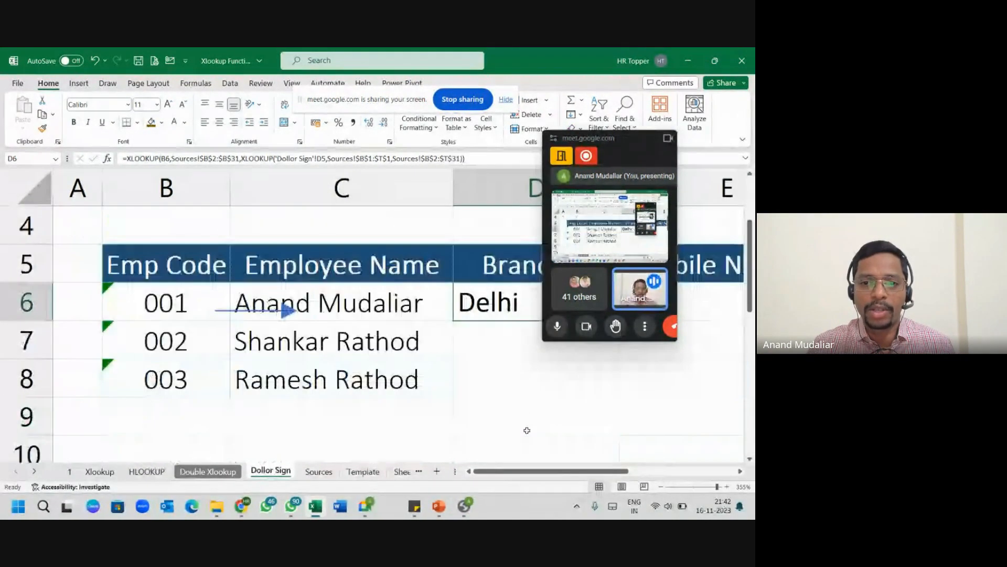
{"action": "scroll", "coordinate": [525, 399], "scroll_direction": "up", "scroll_amount": 1}
{"action": "left_click", "coordinate": [500, 338]}
{"action": "left_click", "coordinate": [497, 307]}
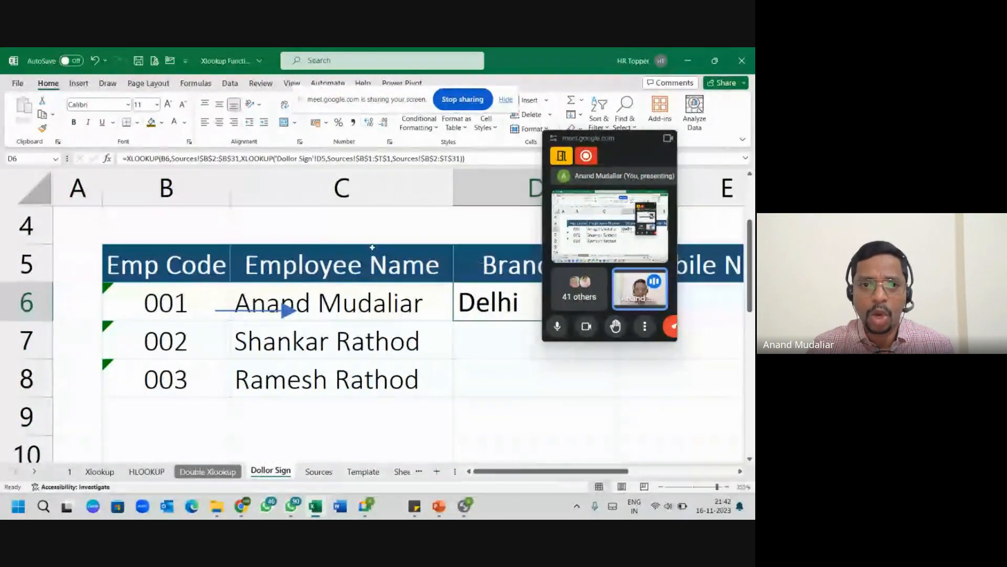
{"action": "left_click", "coordinate": [166, 159]}
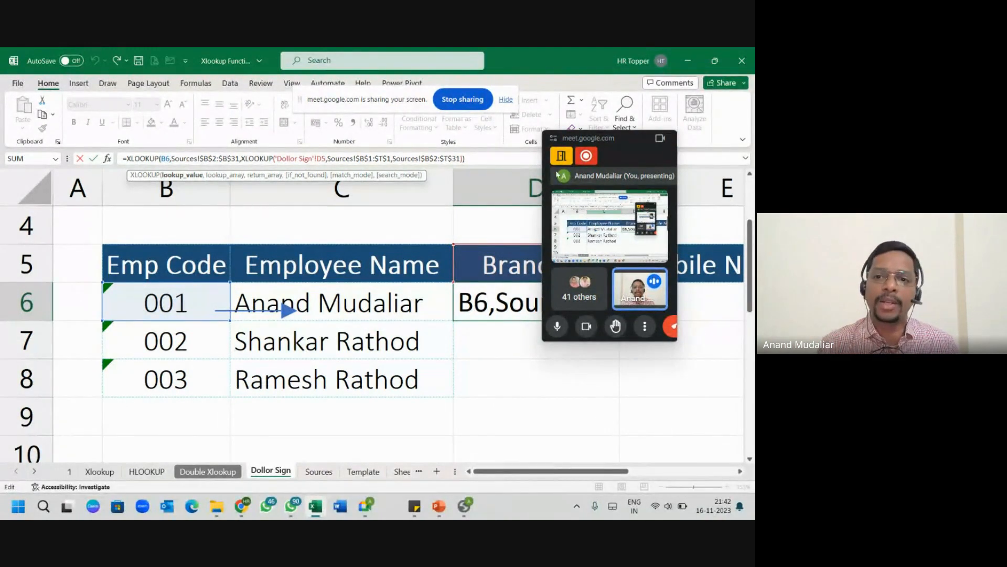
{"action": "left_click", "coordinate": [610, 226]}
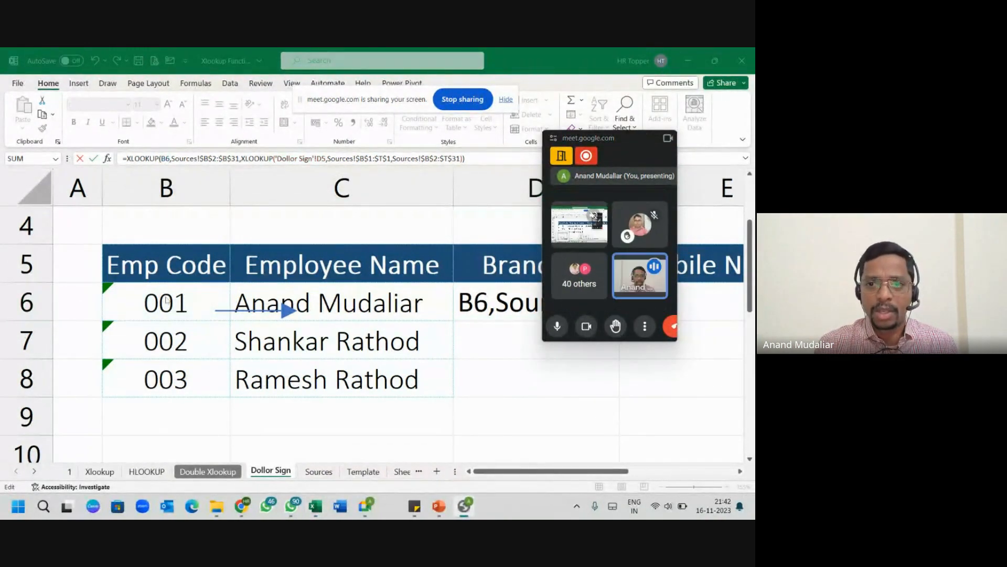
{"action": "left_click", "coordinate": [258, 198]}
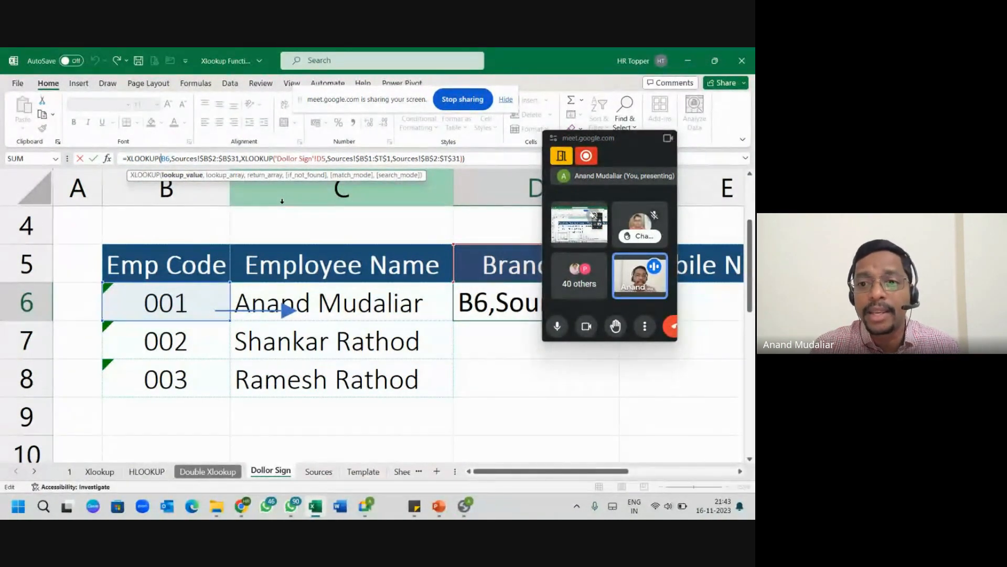
{"action": "type", "text": "$"}
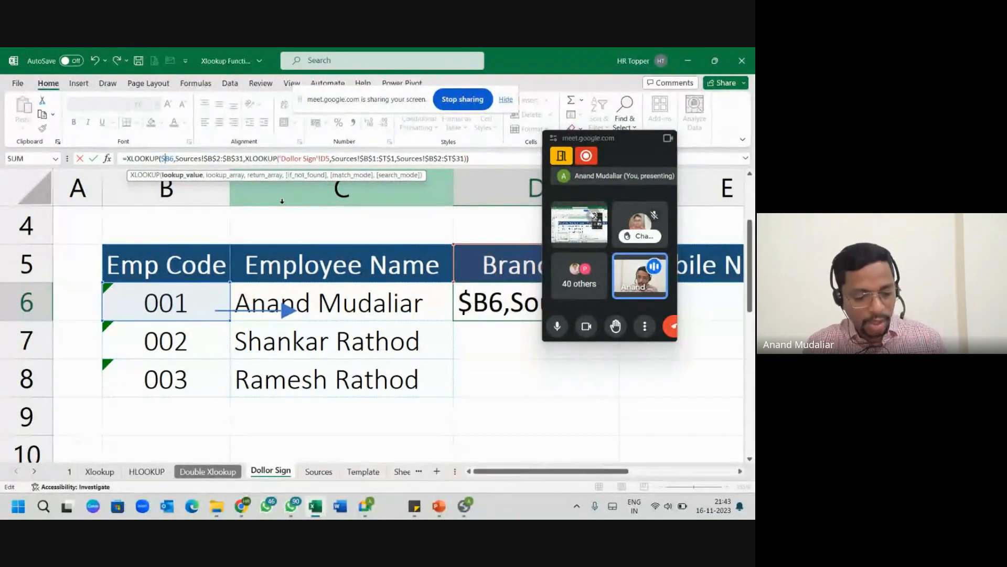
{"action": "key", "text": "Return"}
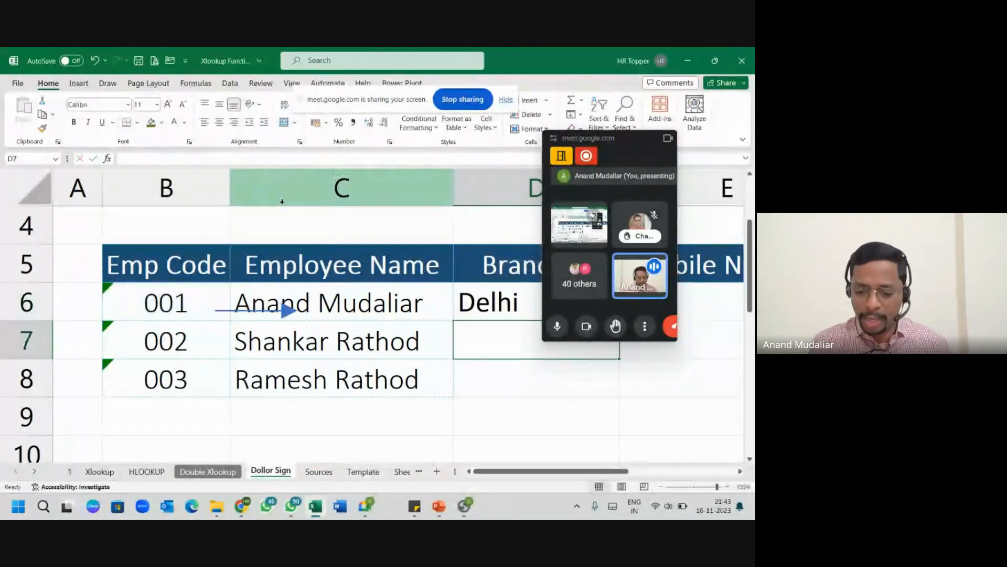
Fill the $B6 version of the double XLOOKUP from D6 down to D7 and examine its references.
{"action": "key", "text": "ctrl+d"}
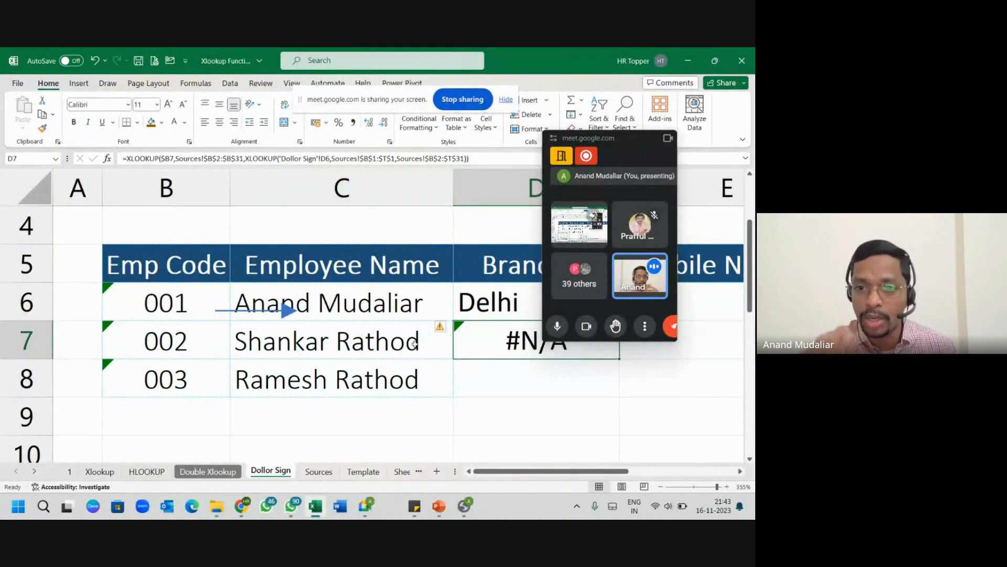
{"action": "left_click", "coordinate": [481, 158]}
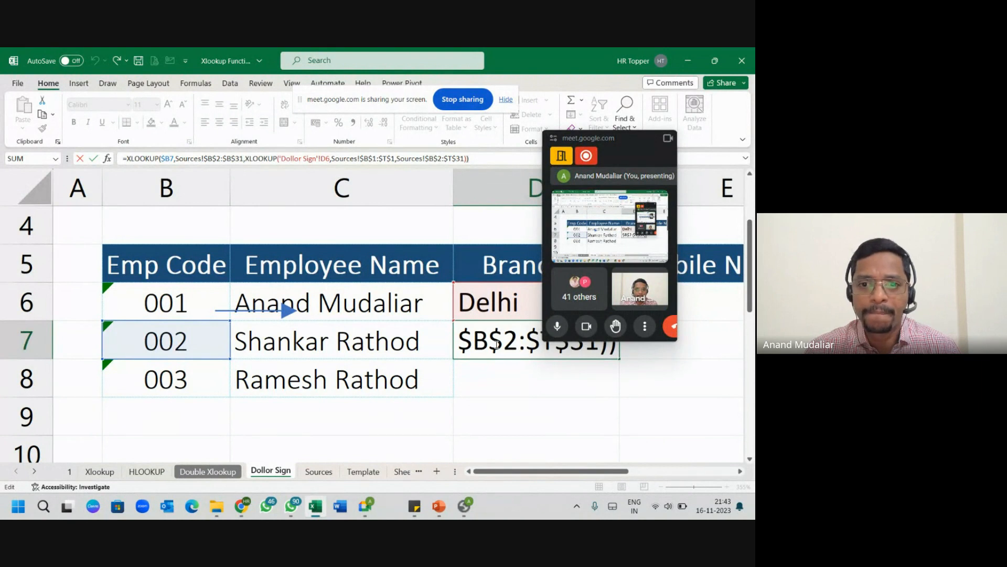
Move the floating Google Meet window off column D and compare the references in the D7 and D6 double XLOOKUP formulas.
{"action": "left_click_drag", "start_coordinate": [603, 138], "coordinate": [666, 126]}
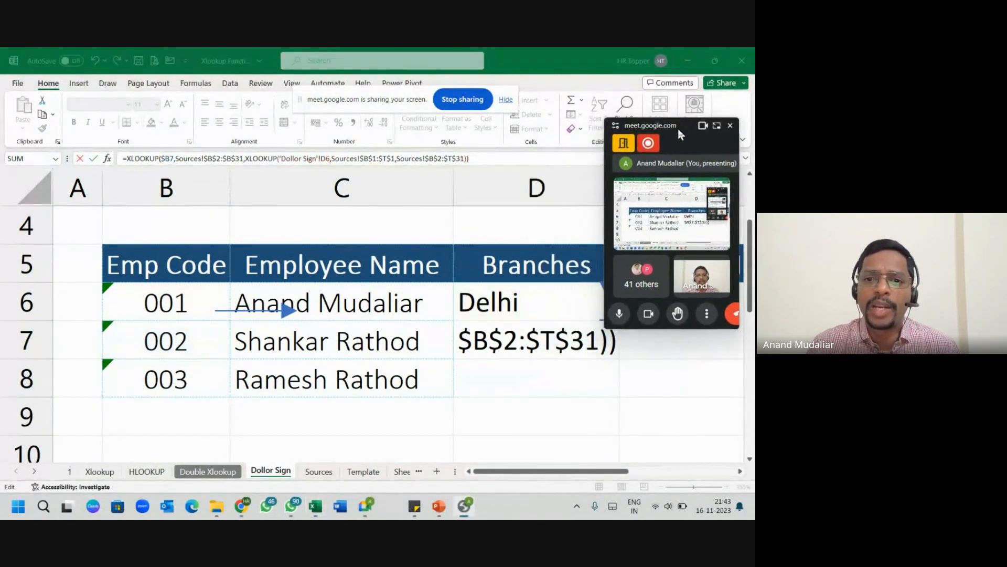
{"action": "left_click", "coordinate": [547, 342]}
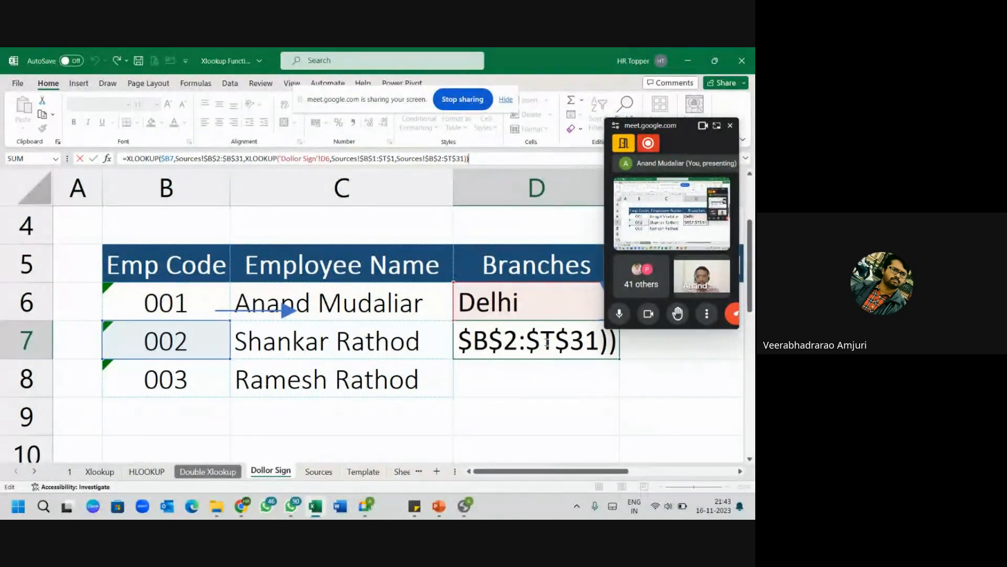
{"action": "key", "text": "Escape"}
{"action": "left_click", "coordinate": [532, 301]}
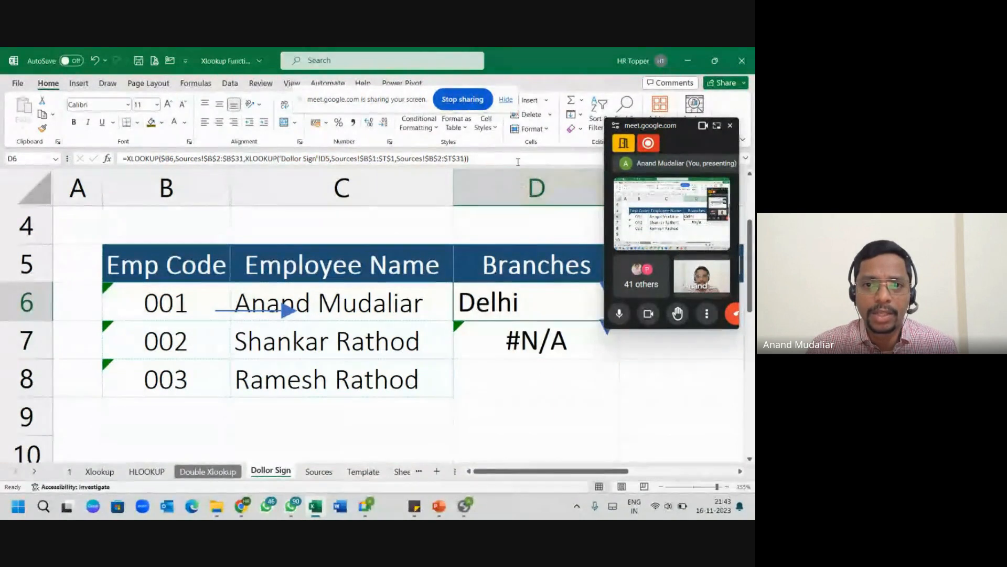
{"action": "key", "text": "F2"}
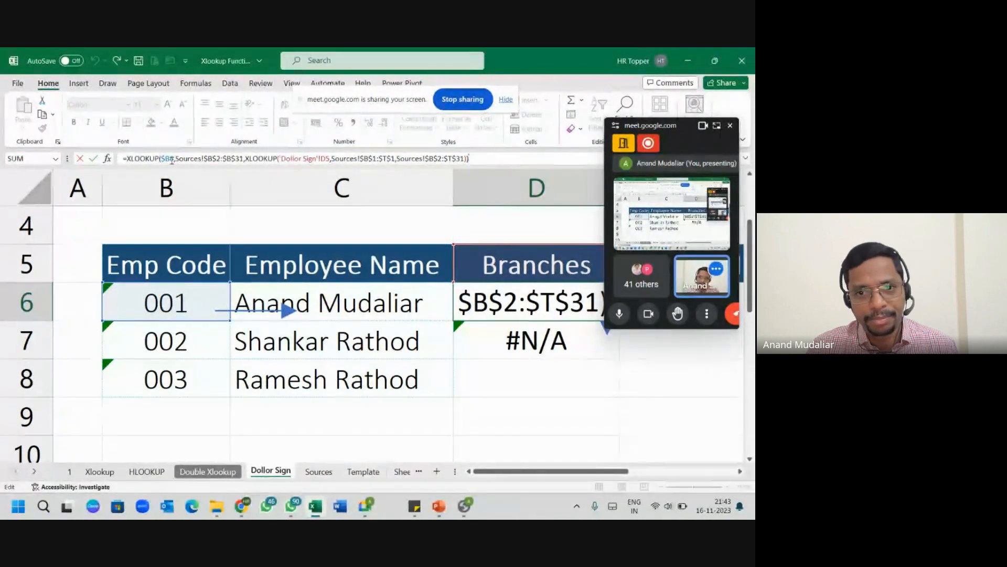
Copy the $B6 version of the double XLOOKUP from D6 across to E6 under Mobile Number.
{"action": "key", "text": "ctrl+Return"}
{"action": "left_click_drag", "start_coordinate": [685, 127], "coordinate": [347, 122]}
{"action": "key", "text": "ctrl+c"}
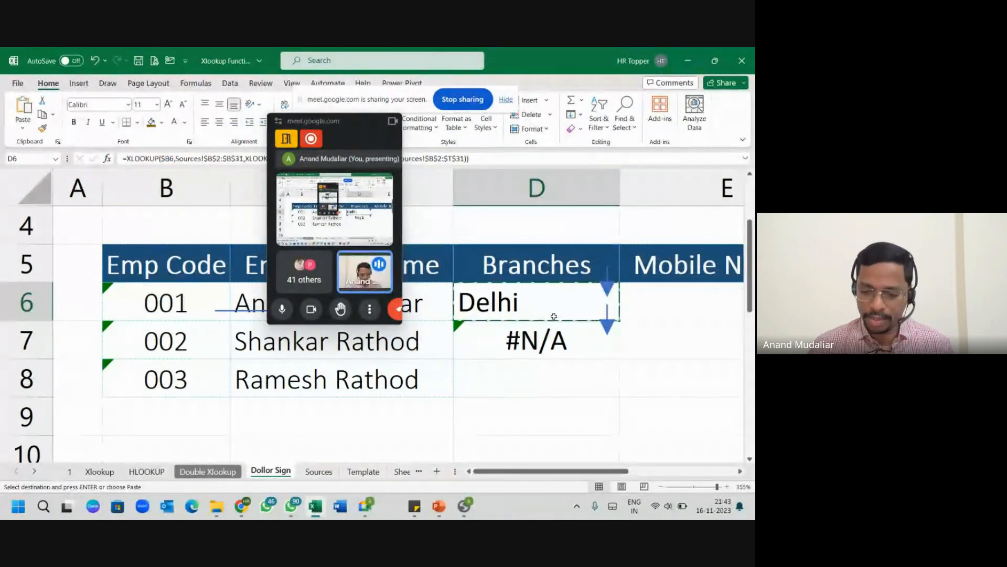
{"action": "key", "text": "Right"}
{"action": "key", "text": "Return"}
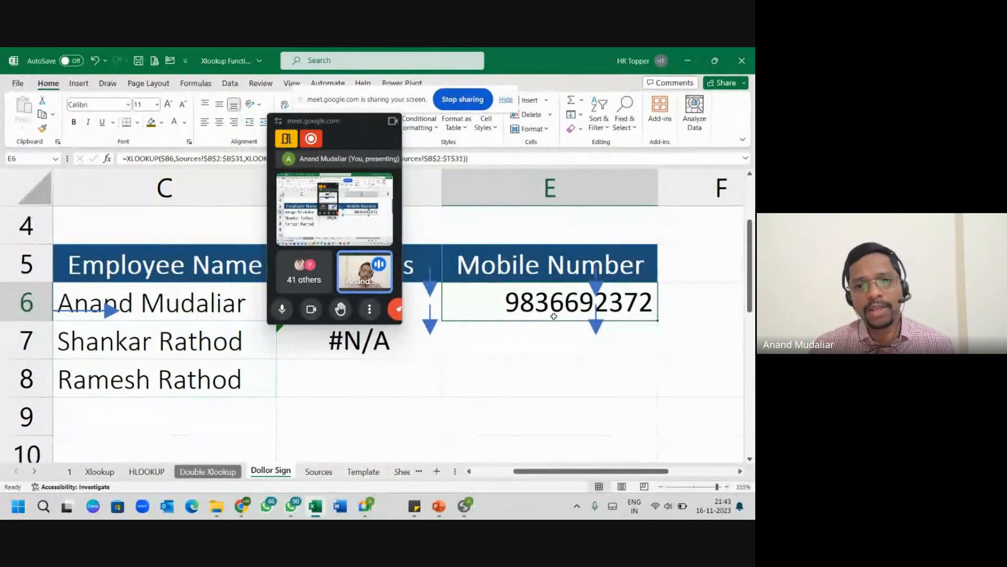
Examine how the copied double XLOOKUP in E6 references the employee code and its column heading.
{"action": "key", "text": "Home"}
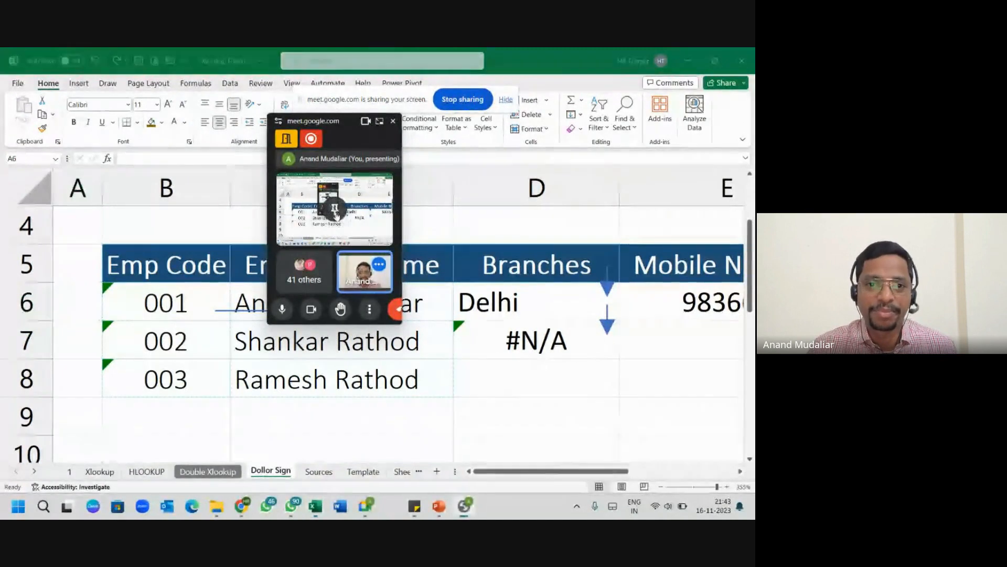
{"action": "left_click", "coordinate": [516, 315]}
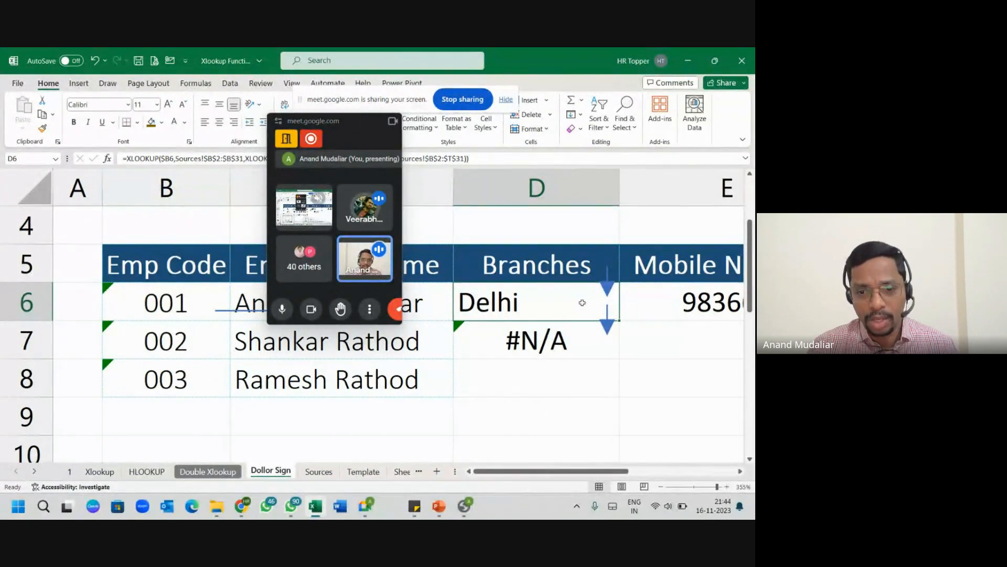
{"action": "key", "text": "ctrl+c"}
{"action": "key", "text": "Right"}
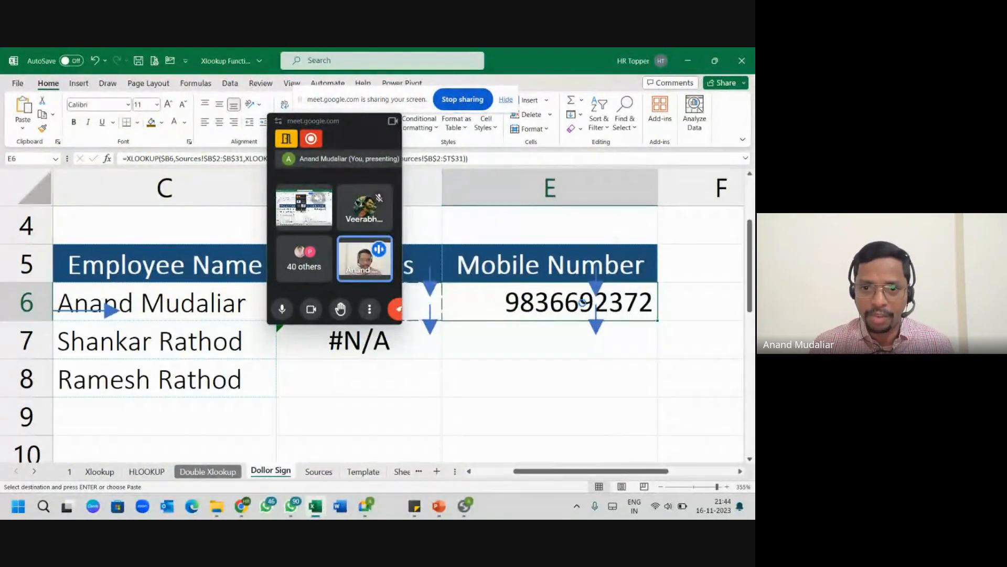
{"action": "key", "text": "Escape"}
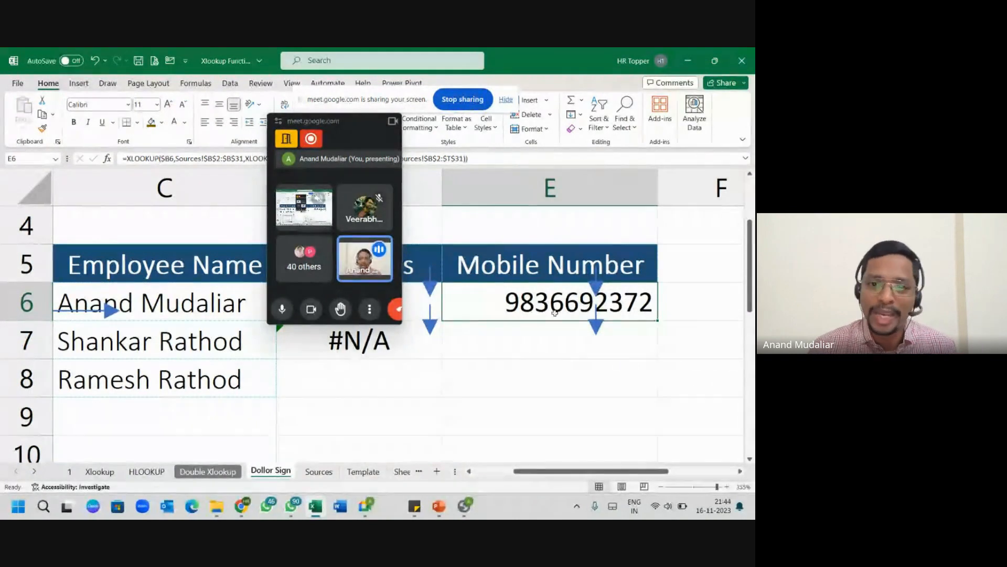
{"action": "left_click", "coordinate": [507, 159]}
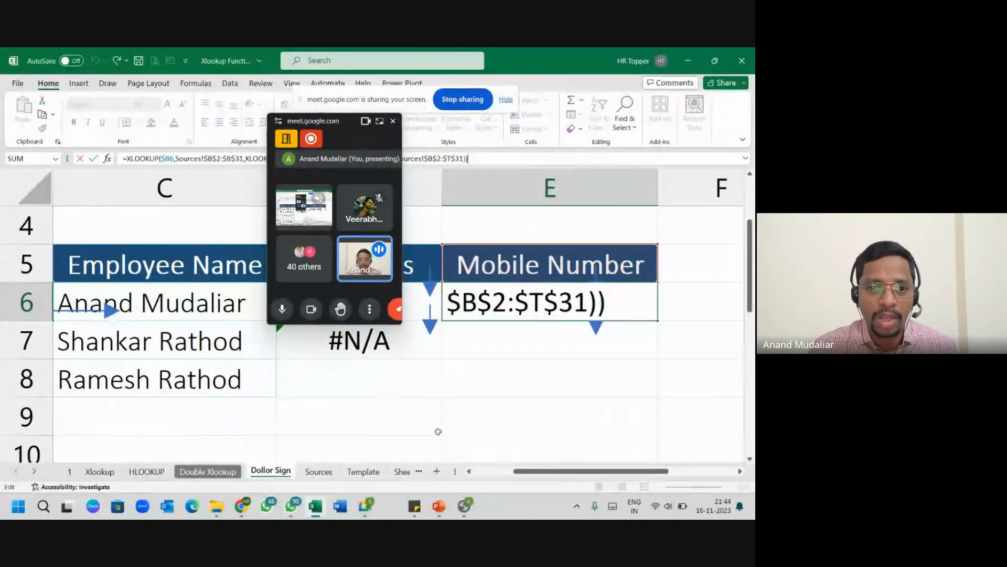
{"action": "key", "text": "Escape"}
Delete the blue downward arrows lying over the Branches and Mobile Number columns in rows 5 to 7.
{"action": "scroll", "coordinate": [478, 393], "scroll_direction": "down", "scroll_amount": 1}
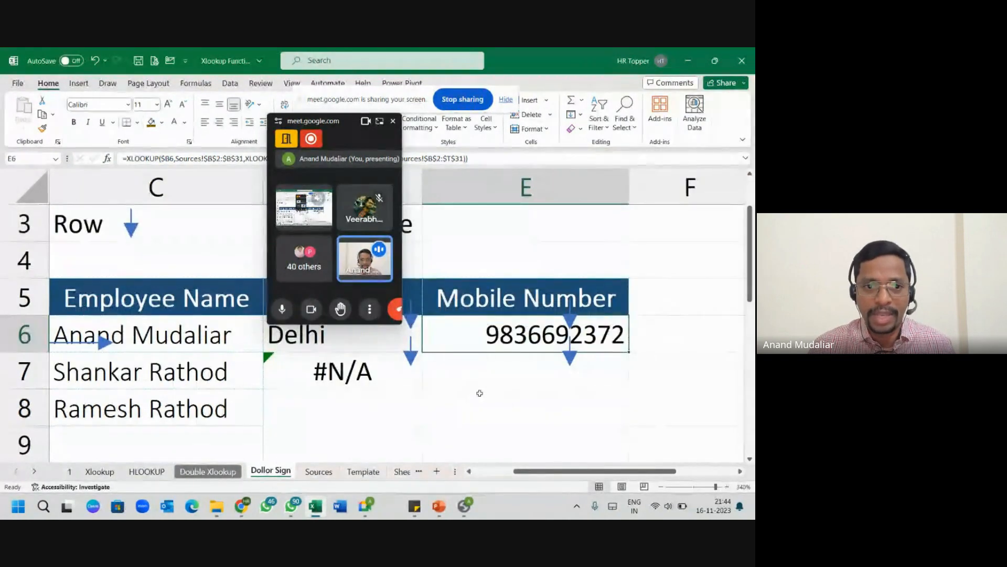
{"action": "left_click_drag", "start_coordinate": [558, 473], "coordinate": [522, 475]}
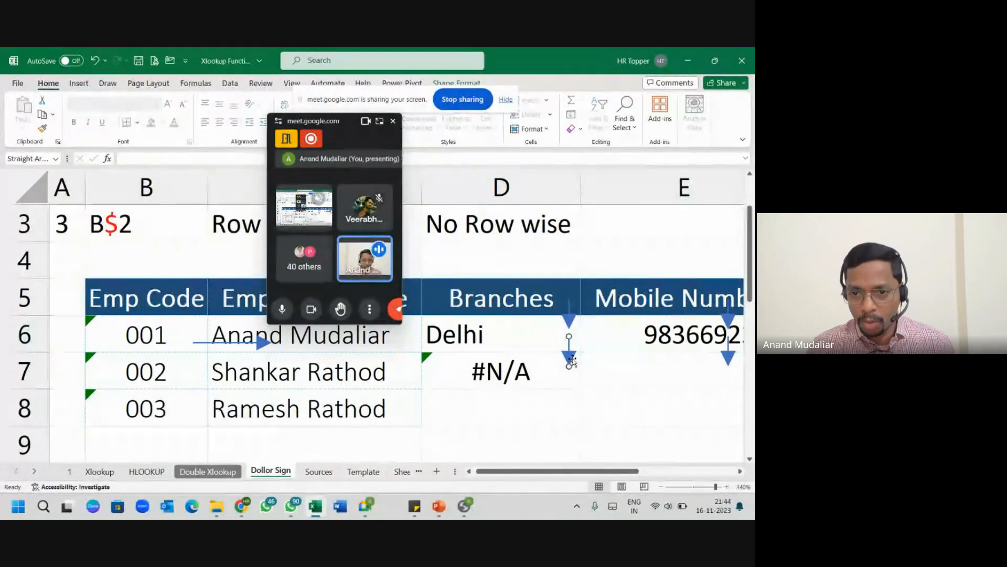
{"action": "left_click", "coordinate": [729, 322]}
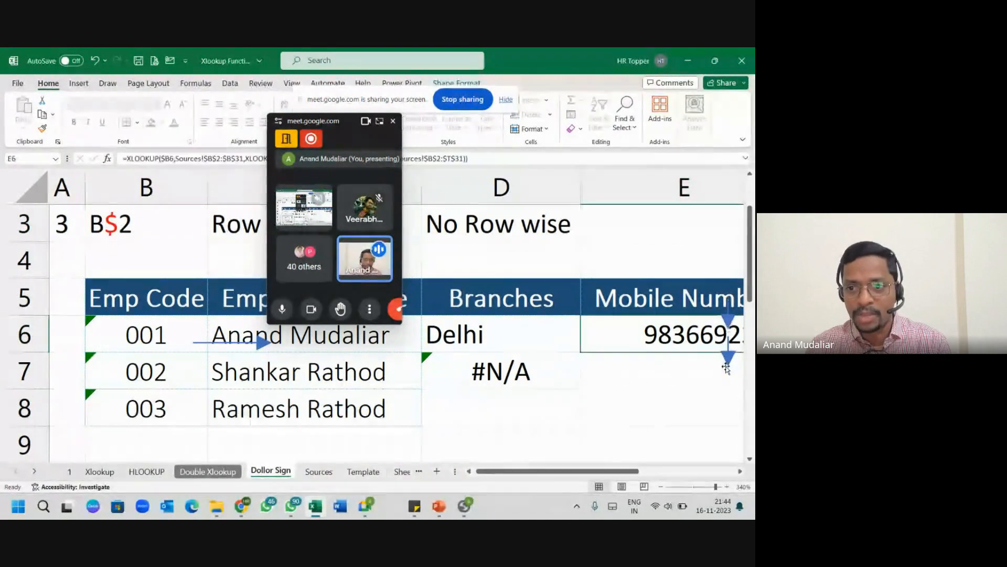
{"action": "key", "text": "Delete"}
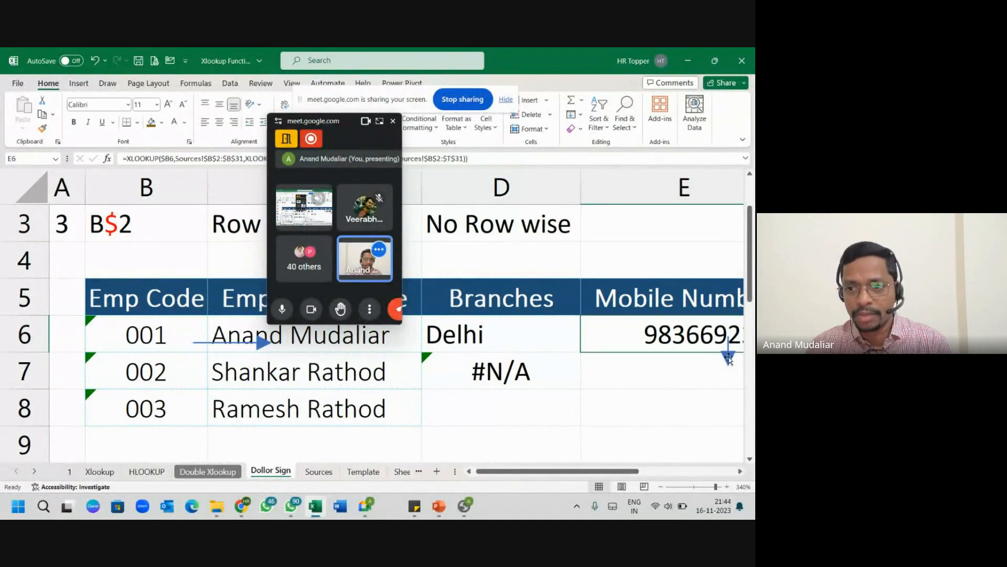
{"action": "left_click", "coordinate": [729, 358]}
{"action": "key", "text": "Delete"}
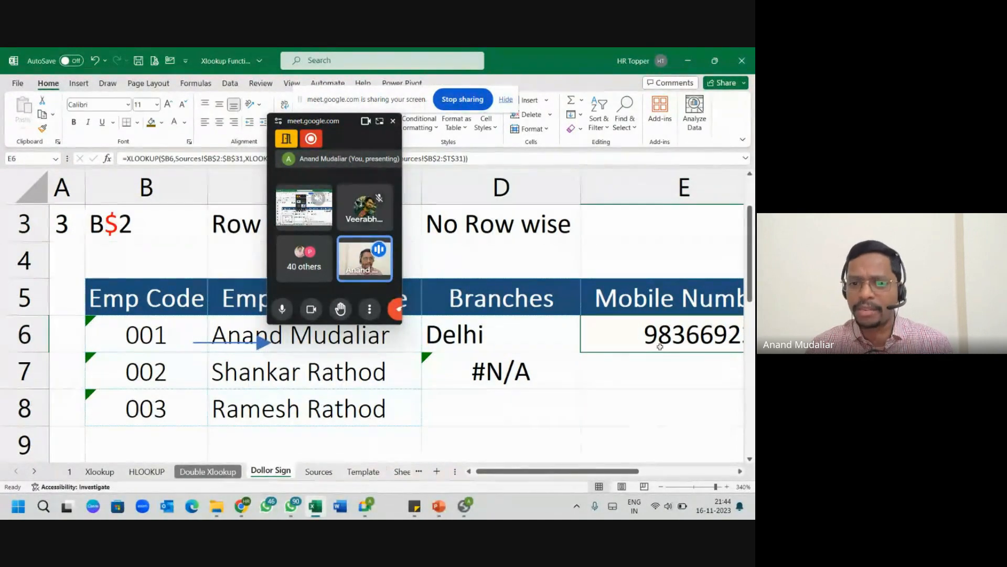
Compare the heading reference in the E6 formula copied across with the one in the D7 formula copied down.
{"action": "scroll", "coordinate": [660, 346], "scroll_direction": "down", "scroll_amount": 1}
{"action": "left_click", "coordinate": [480, 367]}
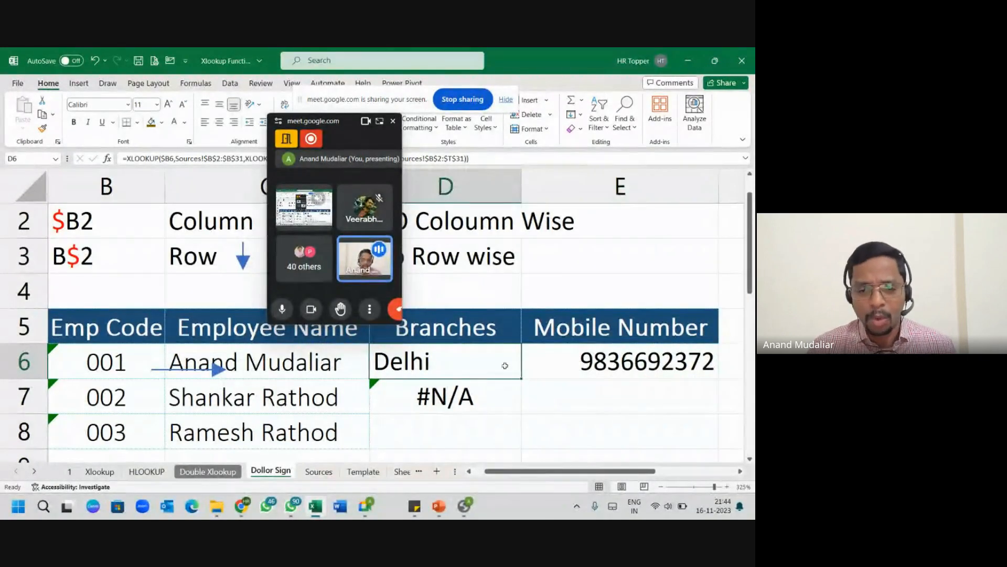
{"action": "left_click", "coordinate": [581, 363]}
{"action": "key", "text": "F2"}
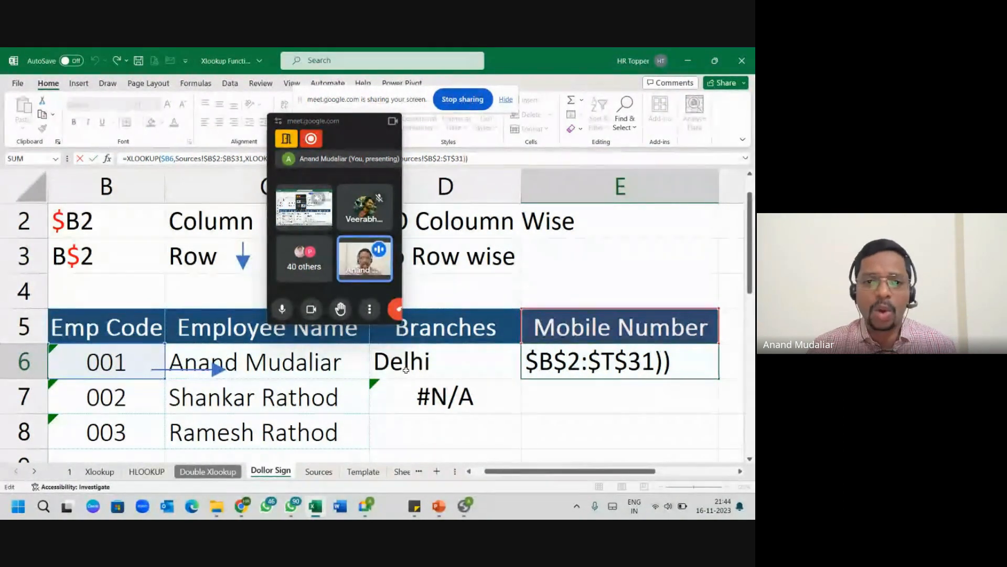
{"action": "key", "text": "Return"}
{"action": "left_click", "coordinate": [446, 361]}
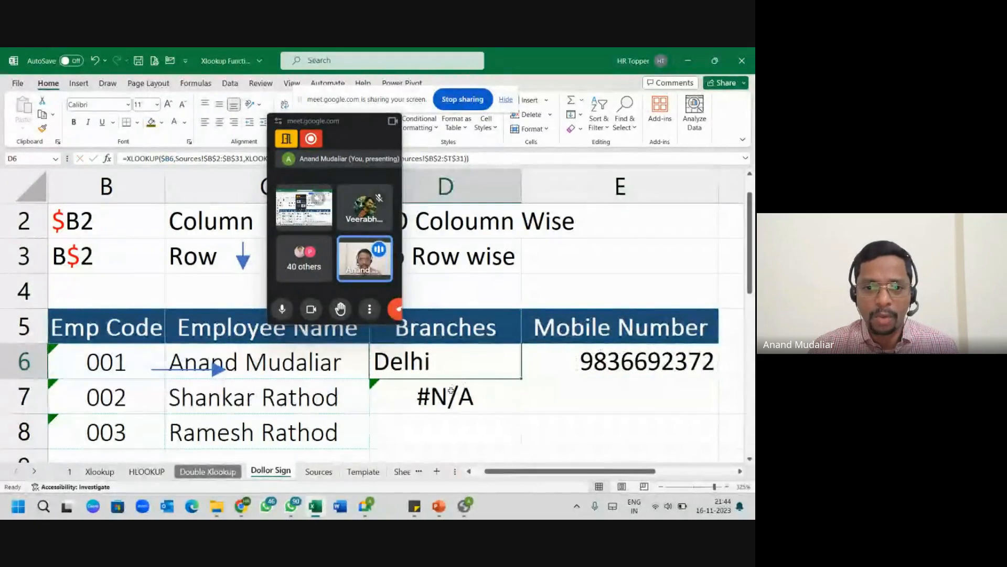
{"action": "left_click", "coordinate": [449, 402]}
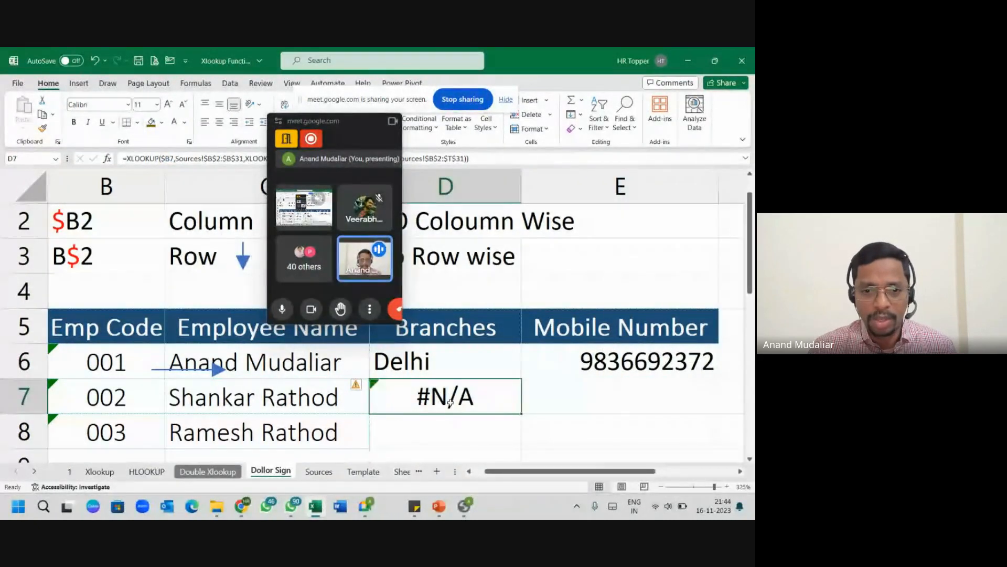
{"action": "left_click", "coordinate": [507, 156]}
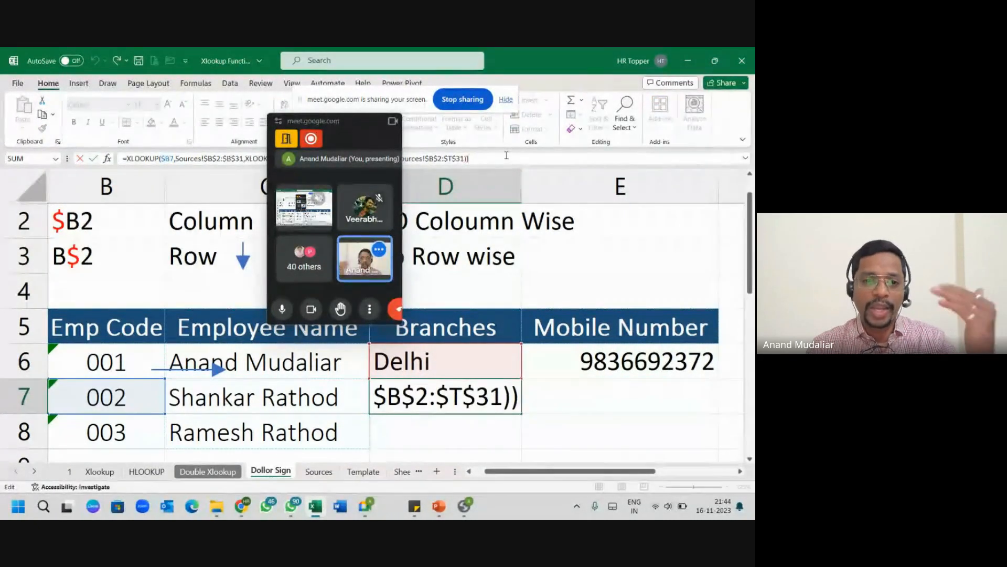
Lock the row of the Branches heading reference in the D6 double XLOOKUP by changing it to D$5.
{"action": "left_click", "coordinate": [464, 351]}
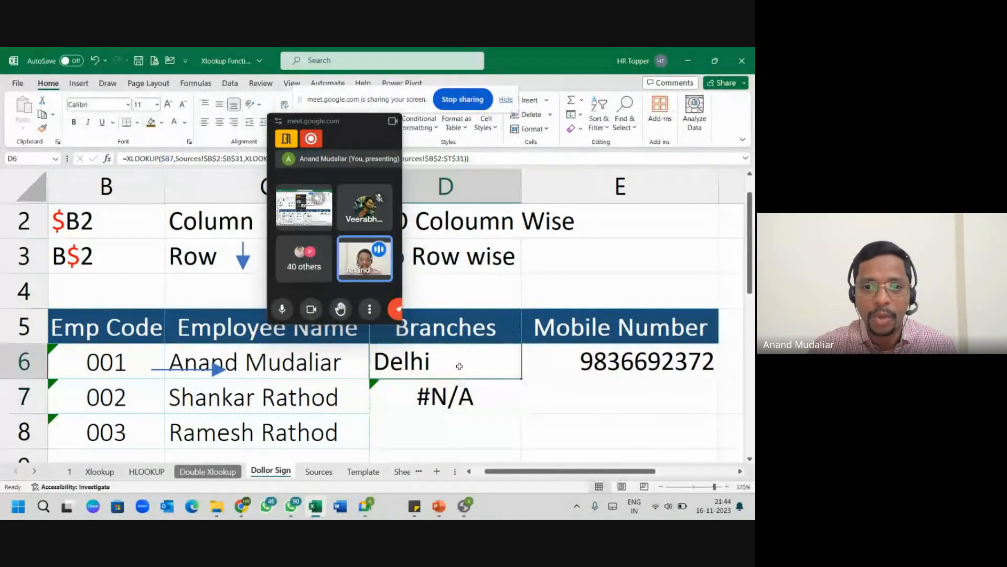
{"action": "left_click_drag", "start_coordinate": [345, 121], "coordinate": [566, 116]}
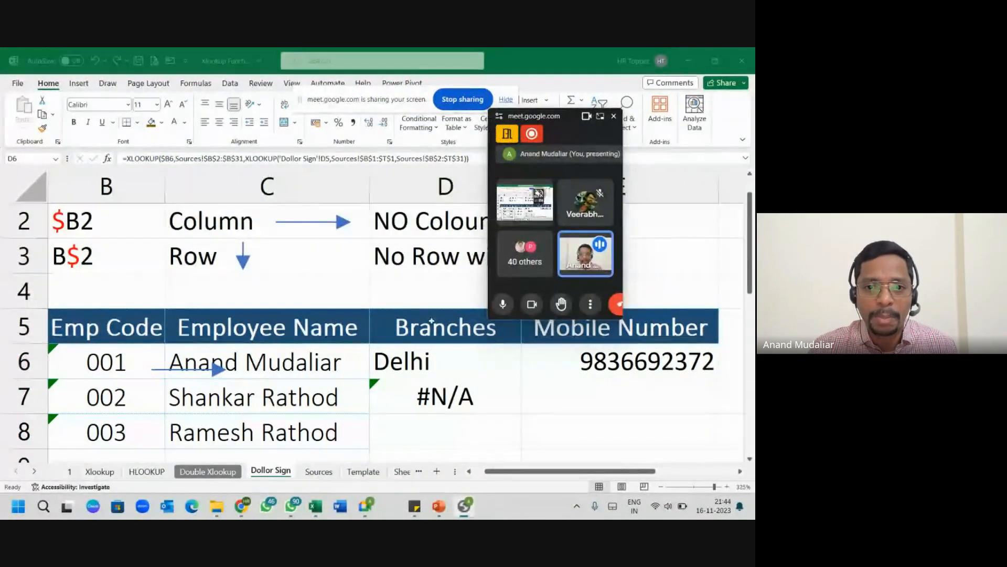
{"action": "left_click", "coordinate": [311, 159]}
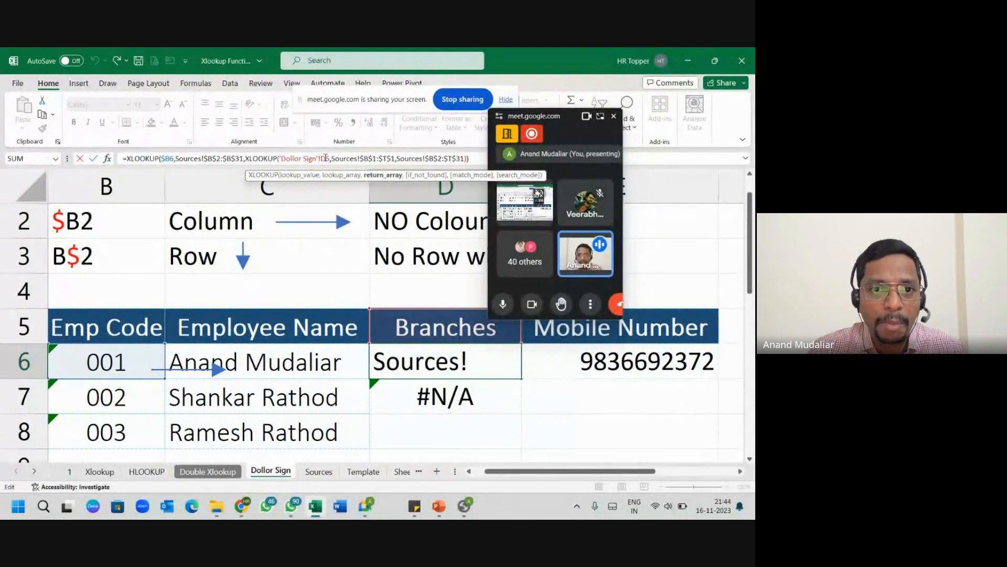
{"action": "left_click", "coordinate": [326, 158]}
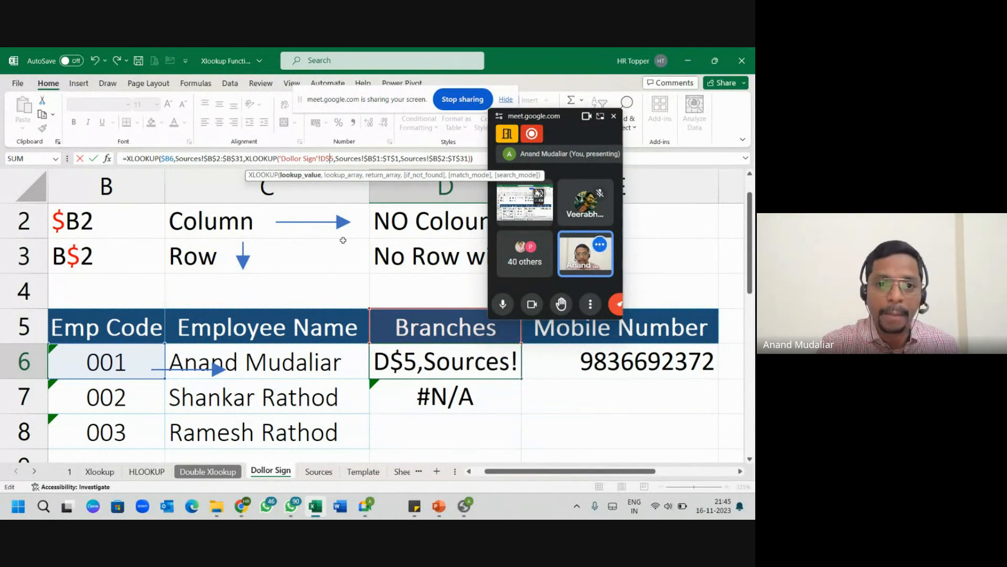
{"action": "key", "text": "Return"}
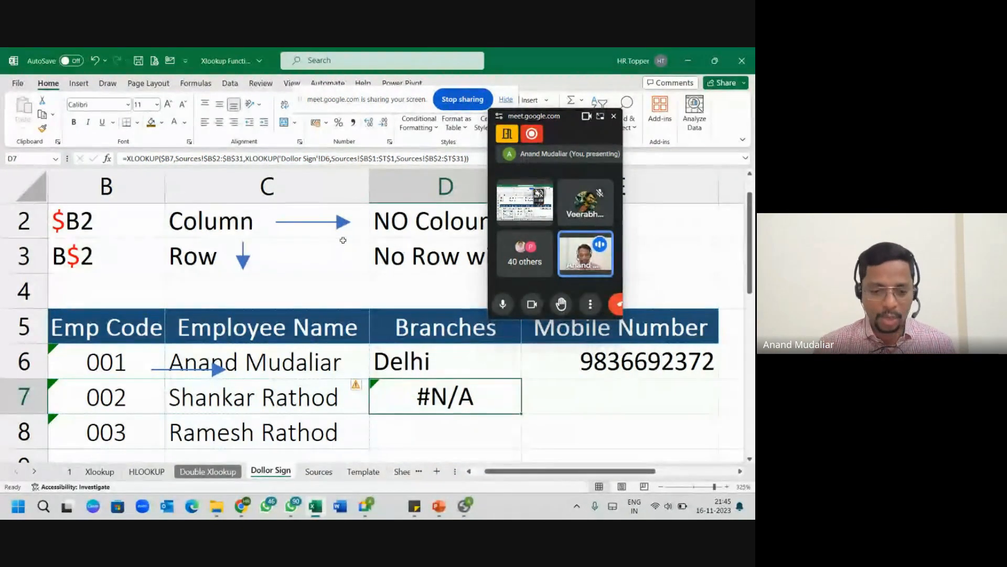
Fill the corrected double XLOOKUP from D6 down to D7 and copy it across to E7.
{"action": "key", "text": "ctrl+d"}
{"action": "key", "text": "ctrl+c"}
{"action": "key", "text": "Right"}
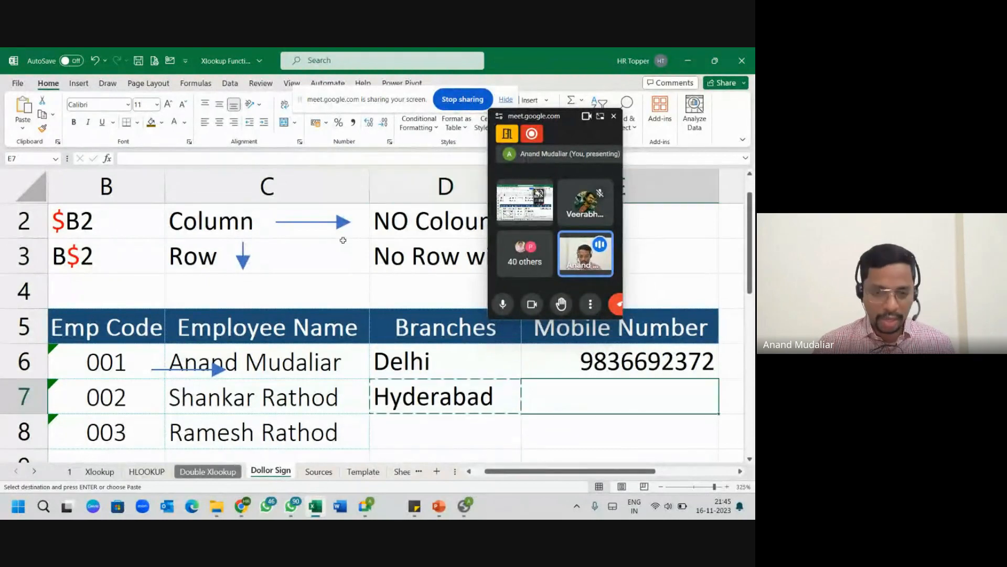
{"action": "key", "text": "Return"}
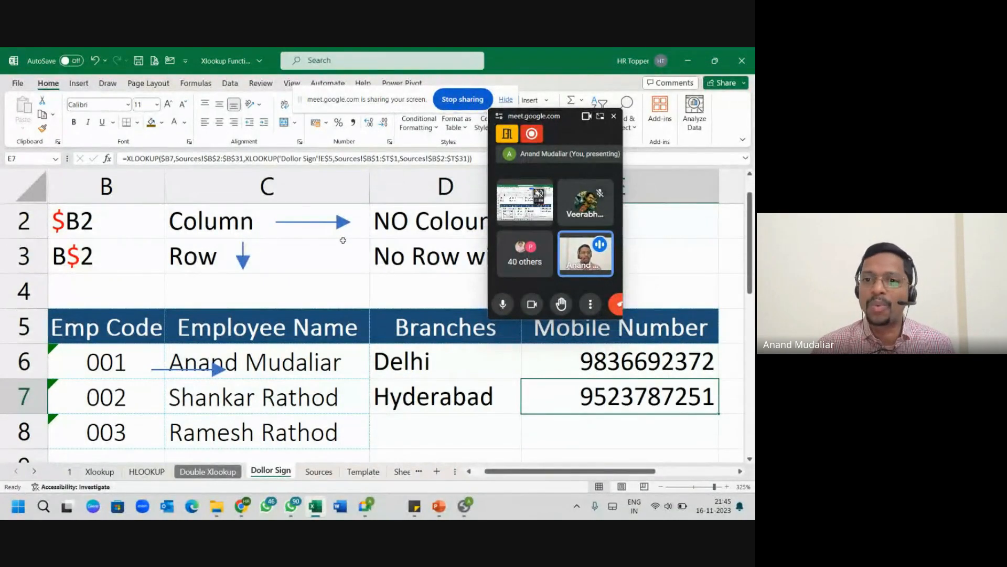
Fill the double XLOOKUP from D7 down to D8 and copy it across to E8.
{"action": "key", "text": "Left"}
{"action": "key", "text": "Down"}
{"action": "key", "text": "ctrl+d"}
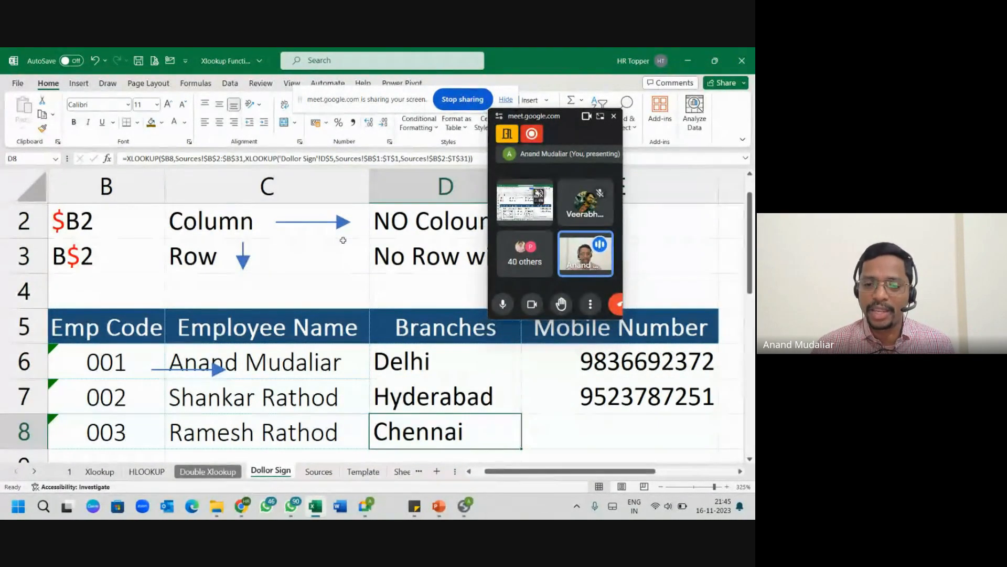
{"action": "key", "text": "ctrl+c"}
{"action": "key", "text": "Right"}
{"action": "key", "text": "Return"}
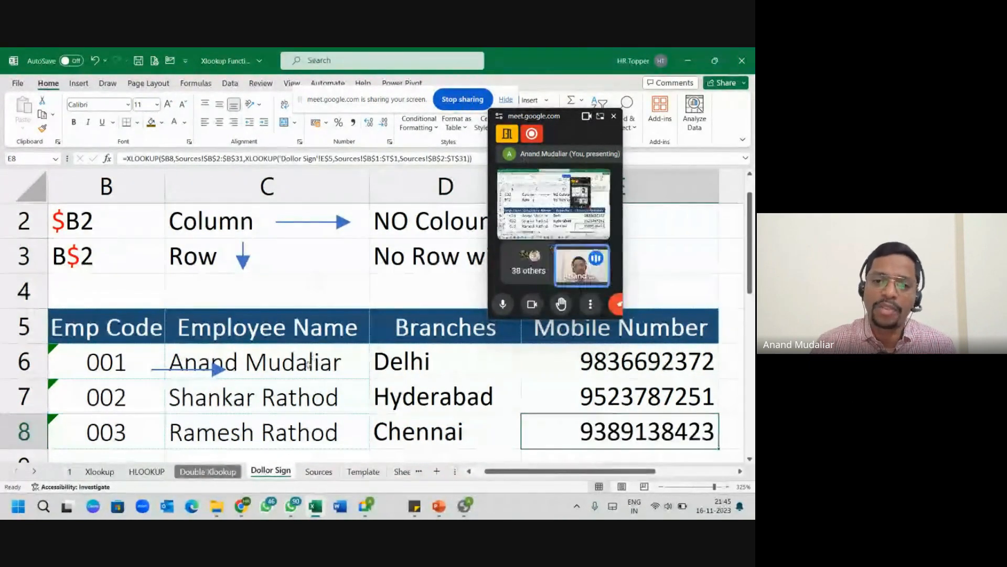
Examine the column-locked $B6 employee code reference in the D6 double XLOOKUP.
{"action": "key", "text": "Left"}
{"action": "key", "text": "Up"}
{"action": "key", "text": "Up"}
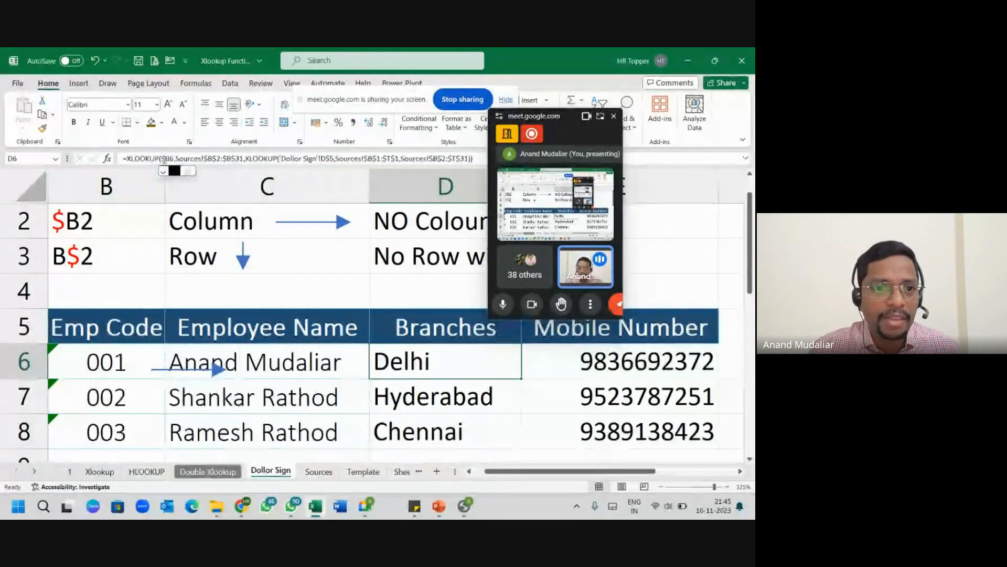
{"action": "left_click", "coordinate": [164, 158]}
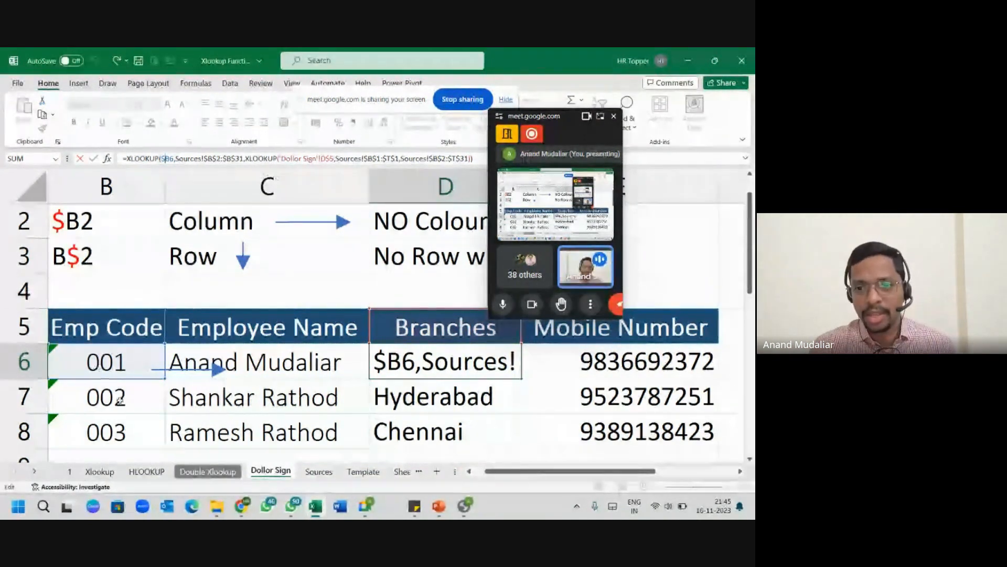
{"action": "key", "text": "Escape"}
Compare the references in the E6 and D6 formulas with the dollar-sign examples in B1:B3.
{"action": "left_click", "coordinate": [644, 362]}
{"action": "left_click", "coordinate": [649, 156]}
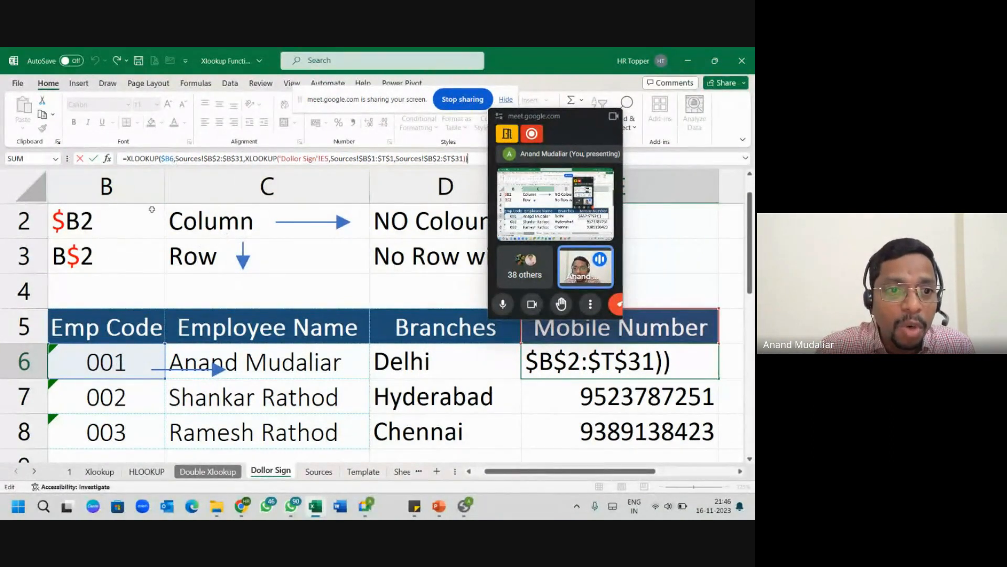
{"action": "scroll", "coordinate": [151, 208], "scroll_direction": "up", "scroll_amount": 1}
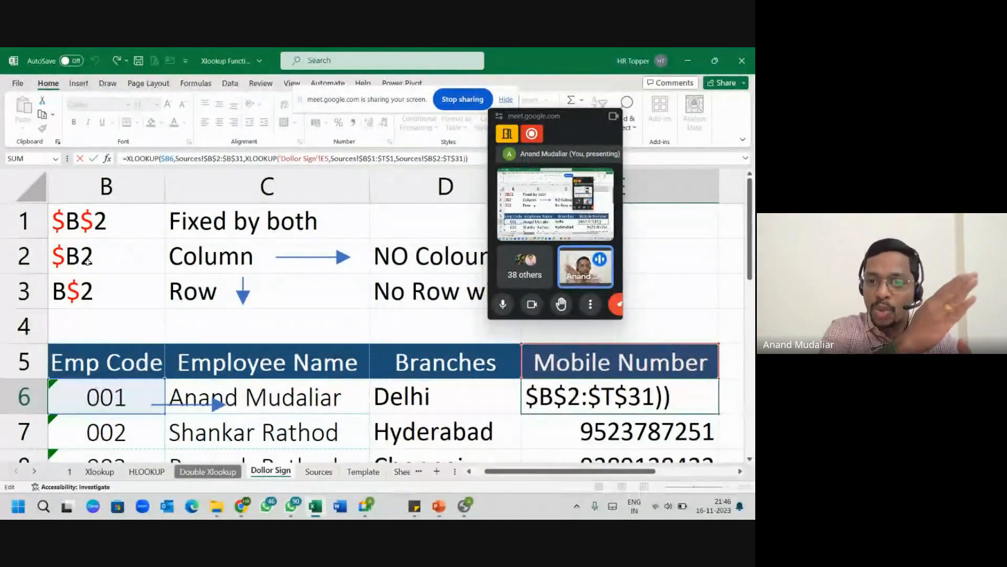
{"action": "left_click", "coordinate": [436, 404]}
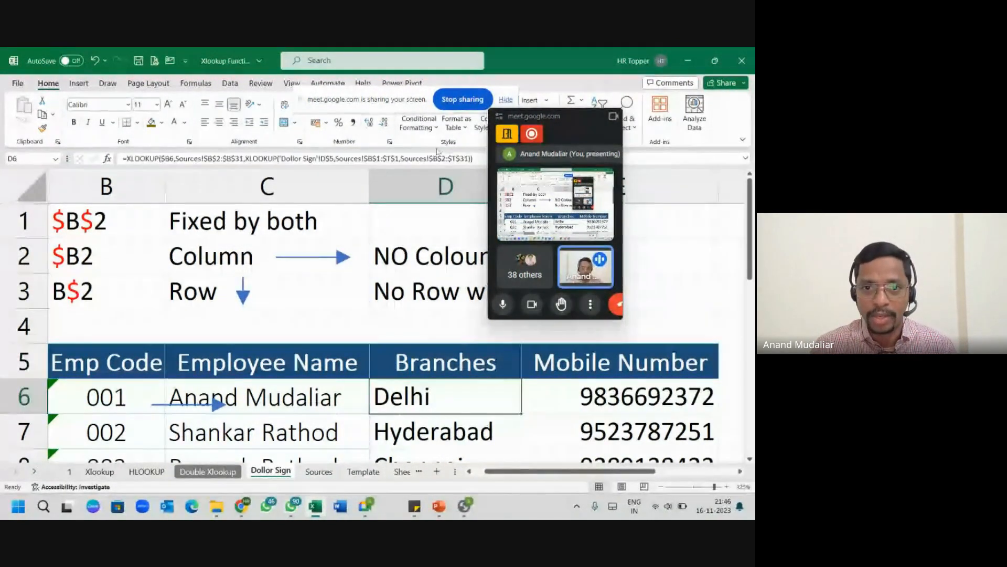
{"action": "left_click", "coordinate": [478, 159]}
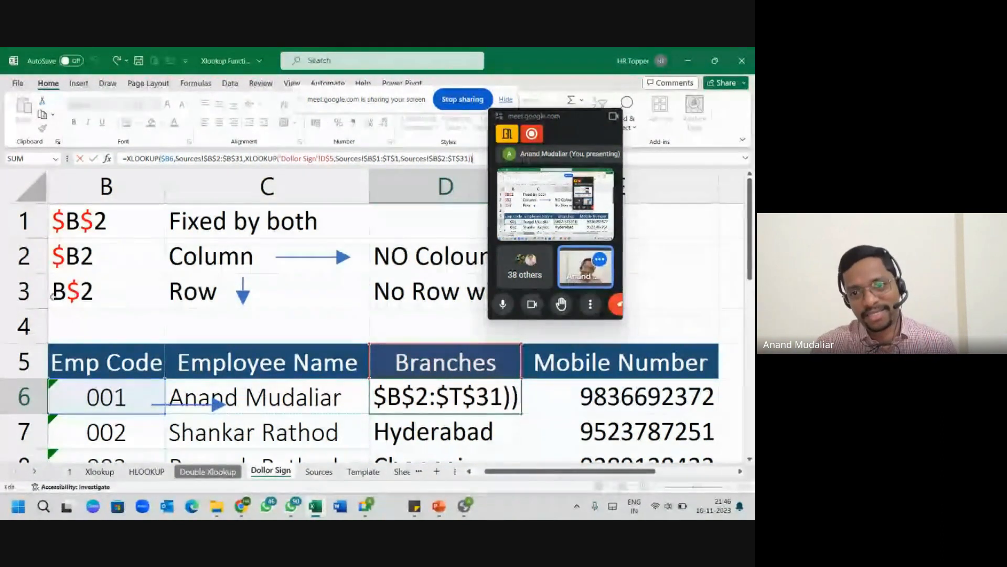
Switch to the main Google Meet window and stop sharing the screen.
{"action": "left_click", "coordinate": [599, 117]}
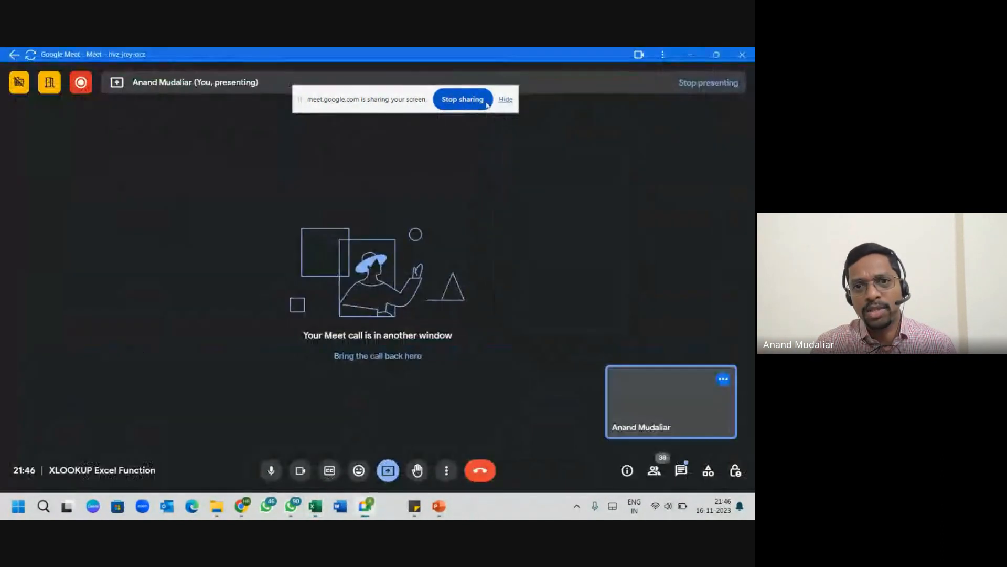
{"action": "left_click", "coordinate": [462, 99]}
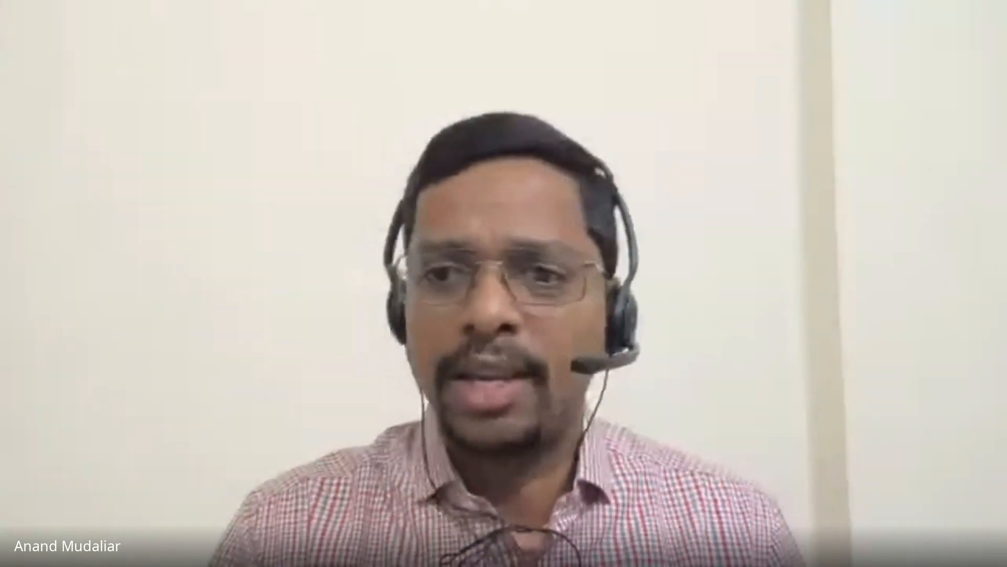